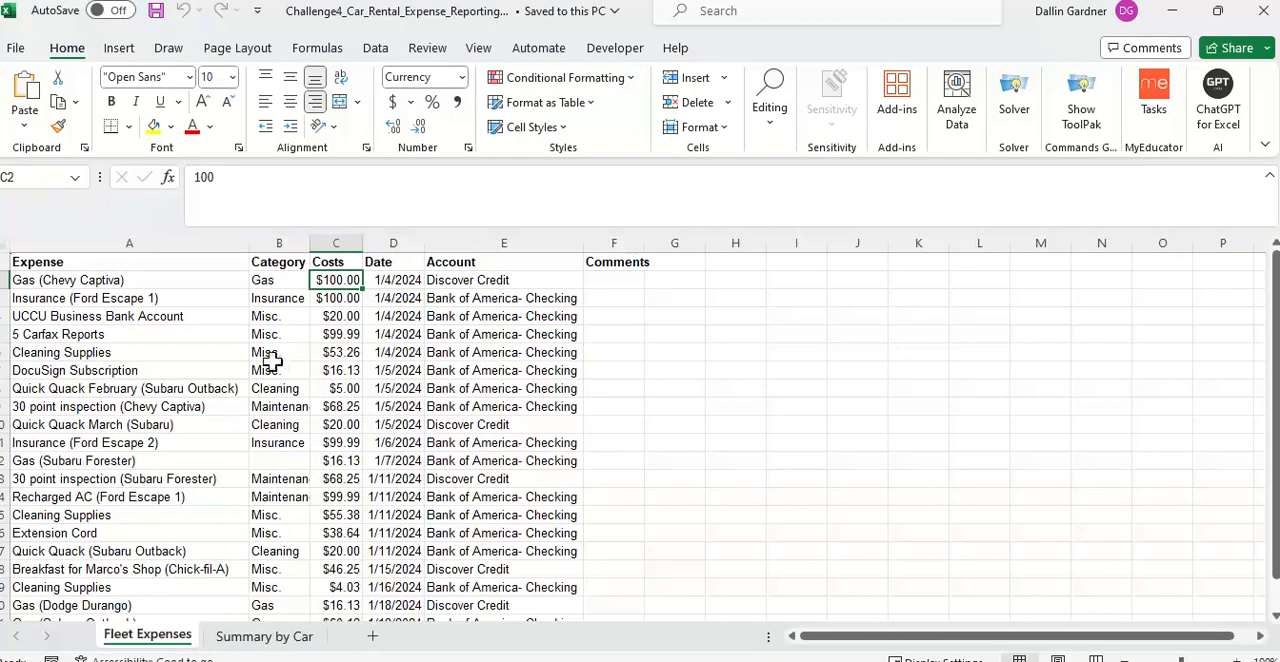
Step: Look over the Fleet Expenses and Summary by Car sheets, and add a new blank worksheet after them
scroll(243, 502, "down", 2)
scroll(249, 560, "up", 1)
left_click(262, 636)
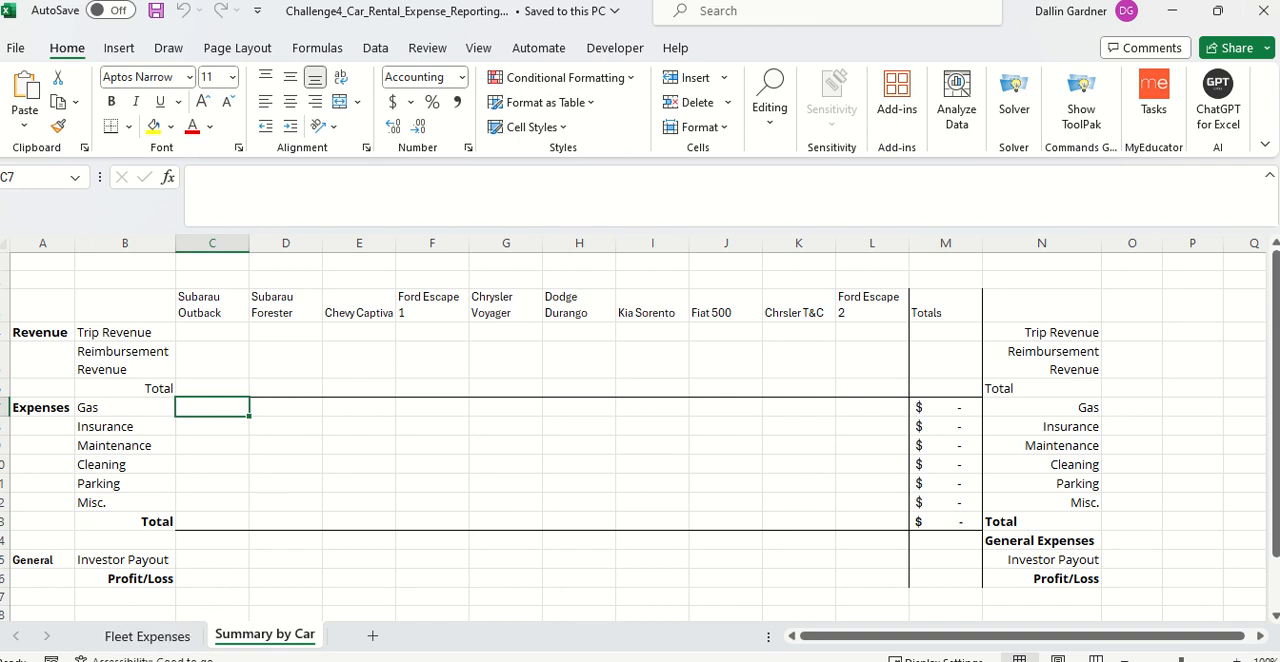
left_click(371, 636)
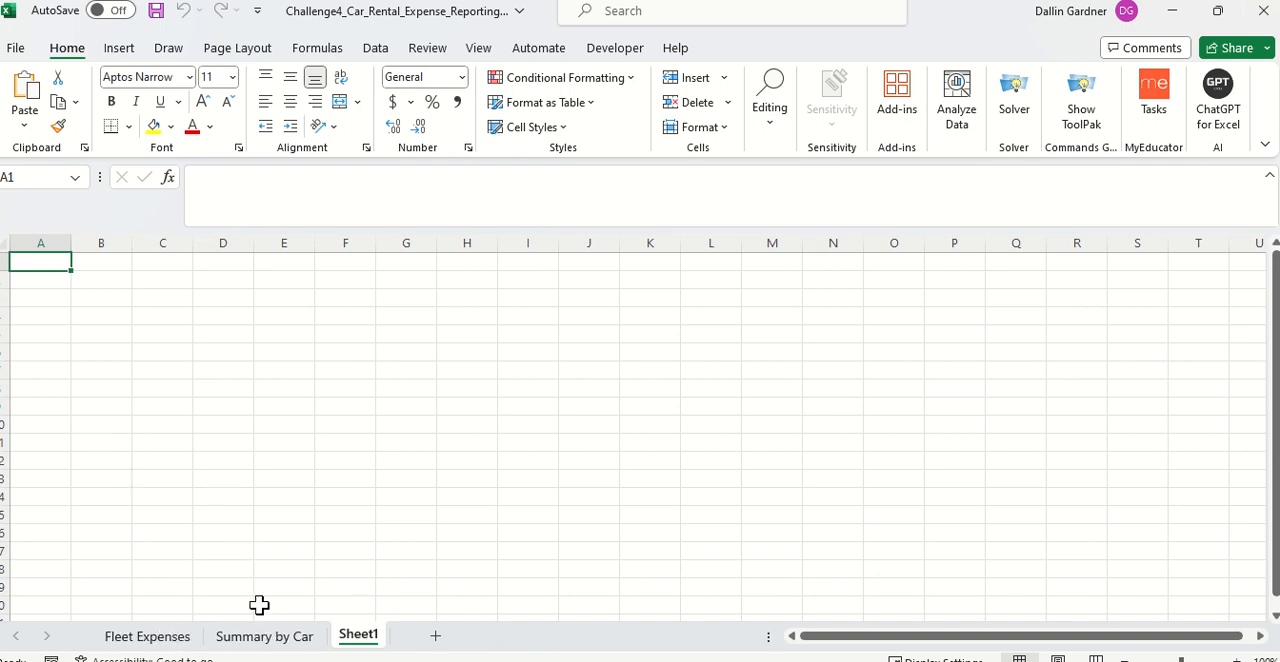
Step: Copy the ten vehicle names from C3:L3 of Summary by Car and paste them transposed into Sheet1, starting at B2
left_click(130, 640)
left_click(303, 636)
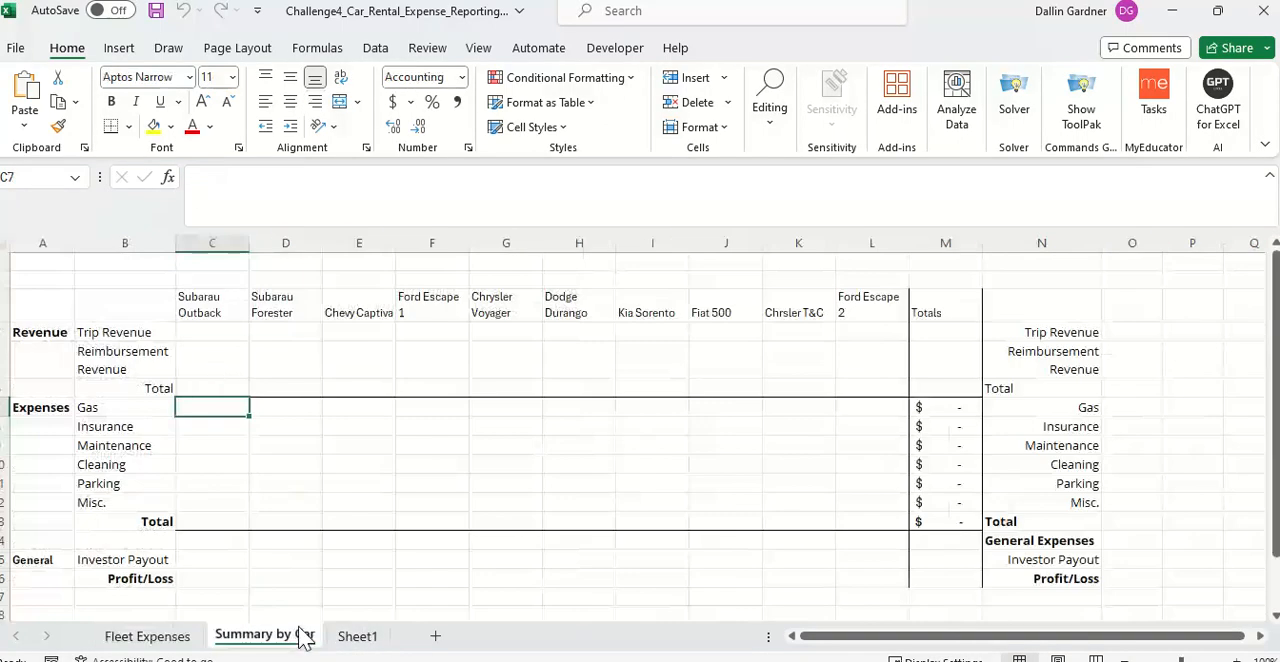
left_click_drag(202, 311, 845, 311)
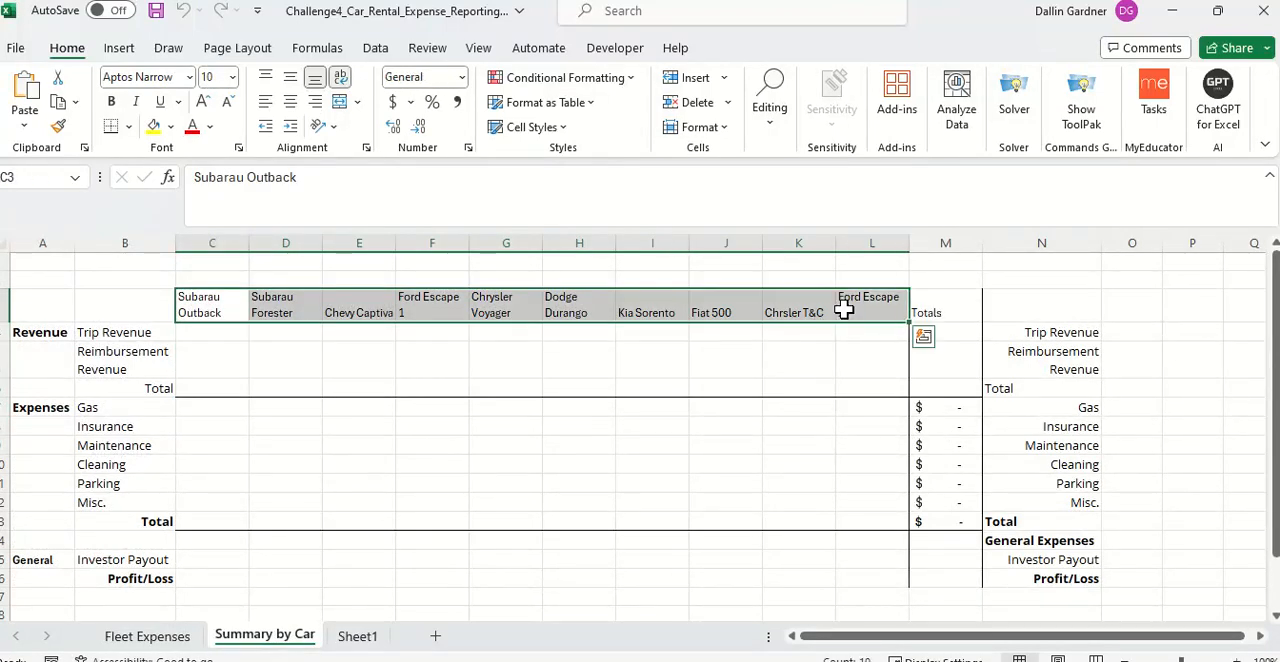
key("ctrl+c")
left_click(358, 636)
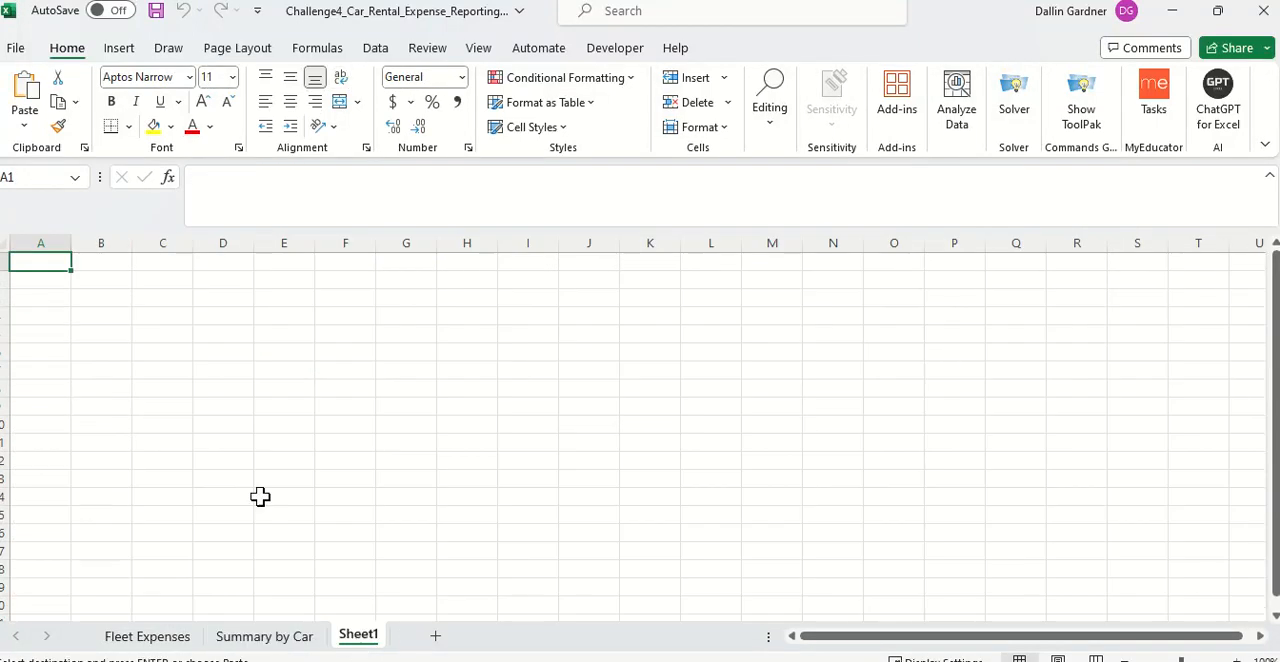
left_click(98, 283)
right_click(98, 283)
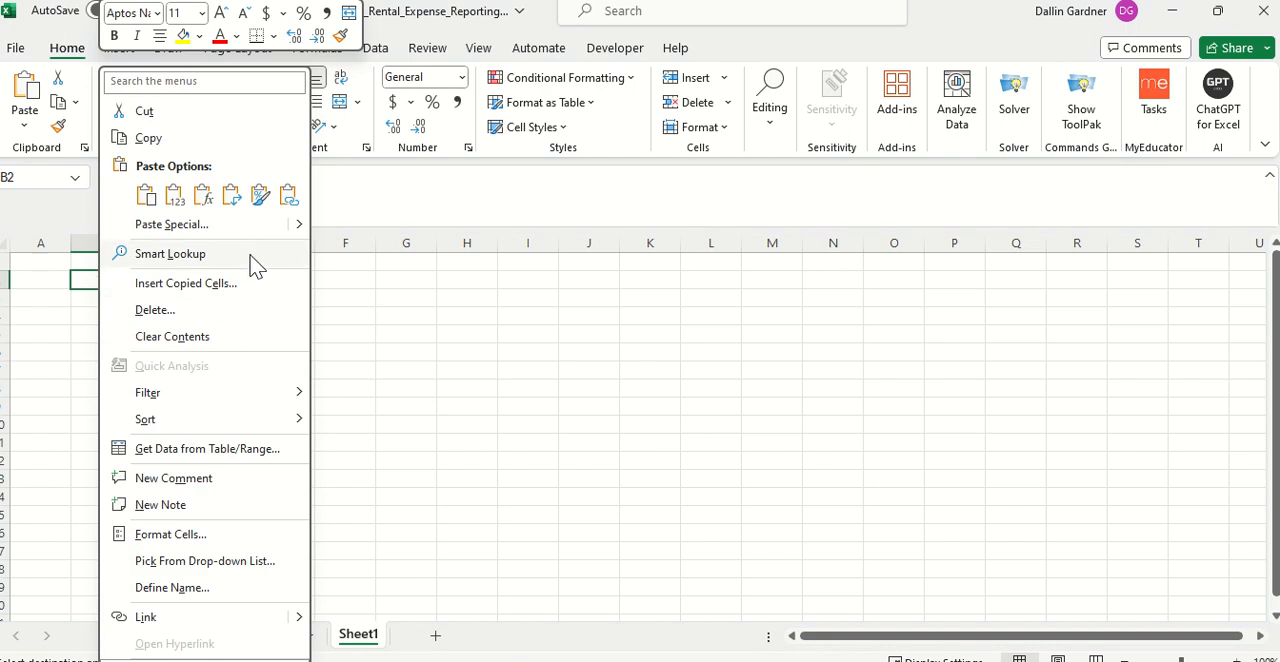
left_click(231, 197)
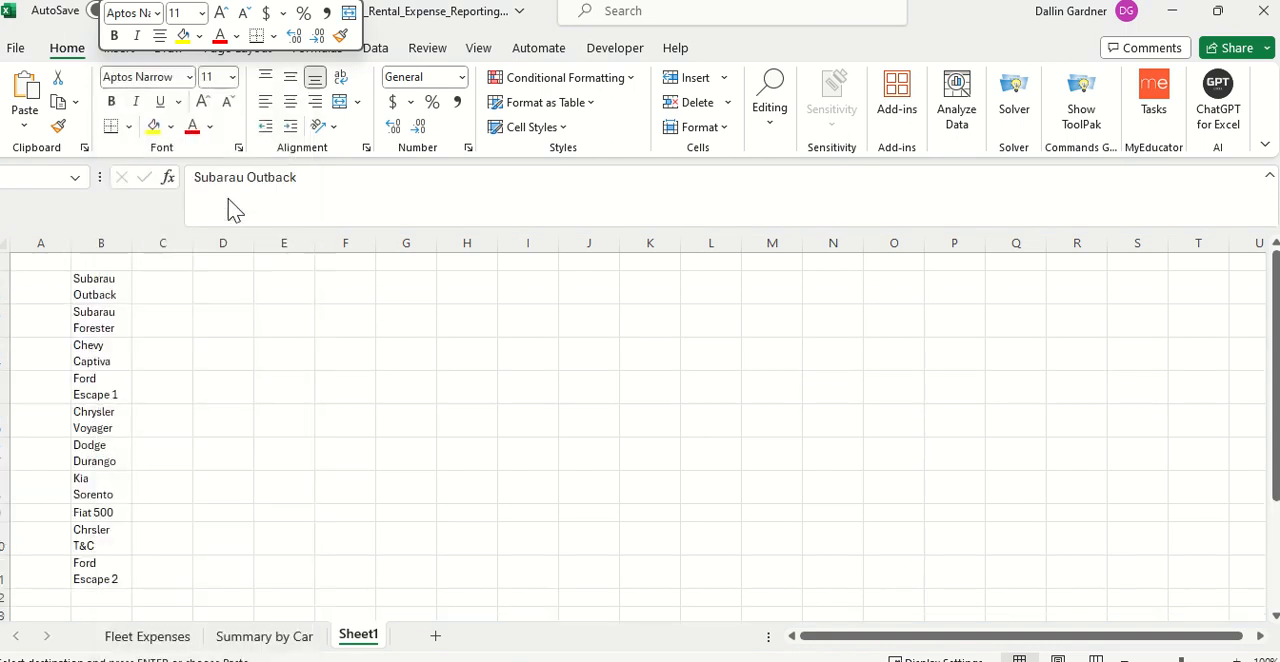
Step: Enter the headers "#" in A1 and "Vehicle Name" in B1 of Sheet1
left_click(38, 265)
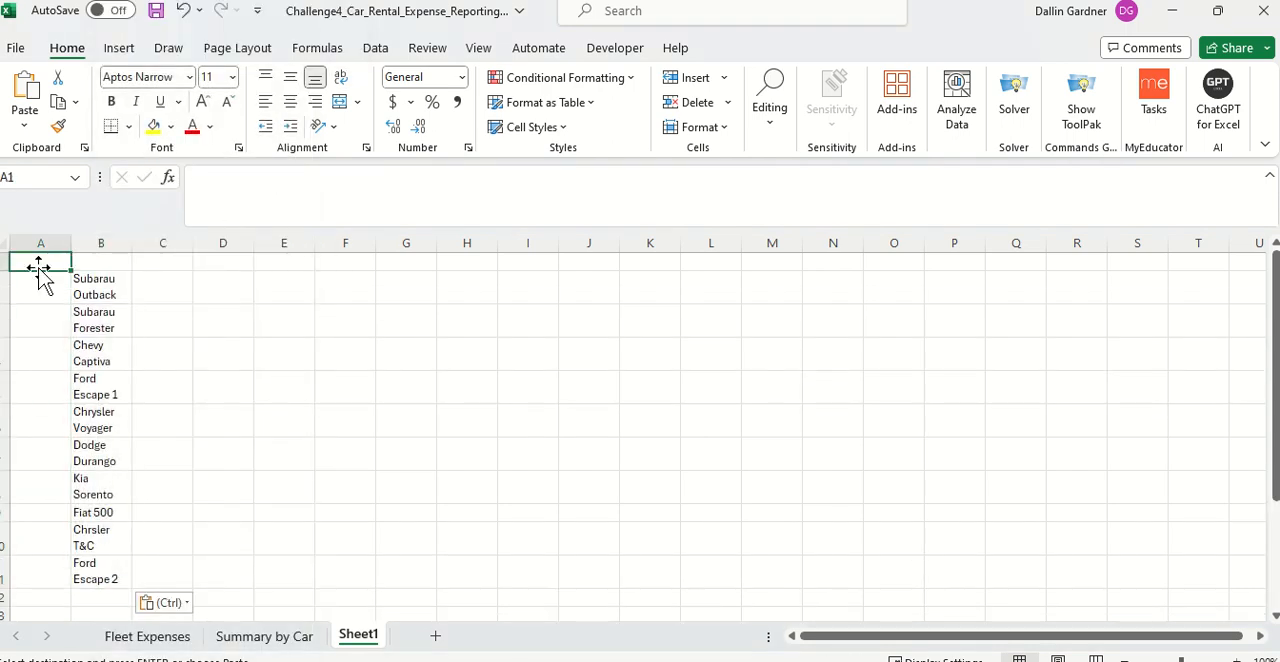
type("V")
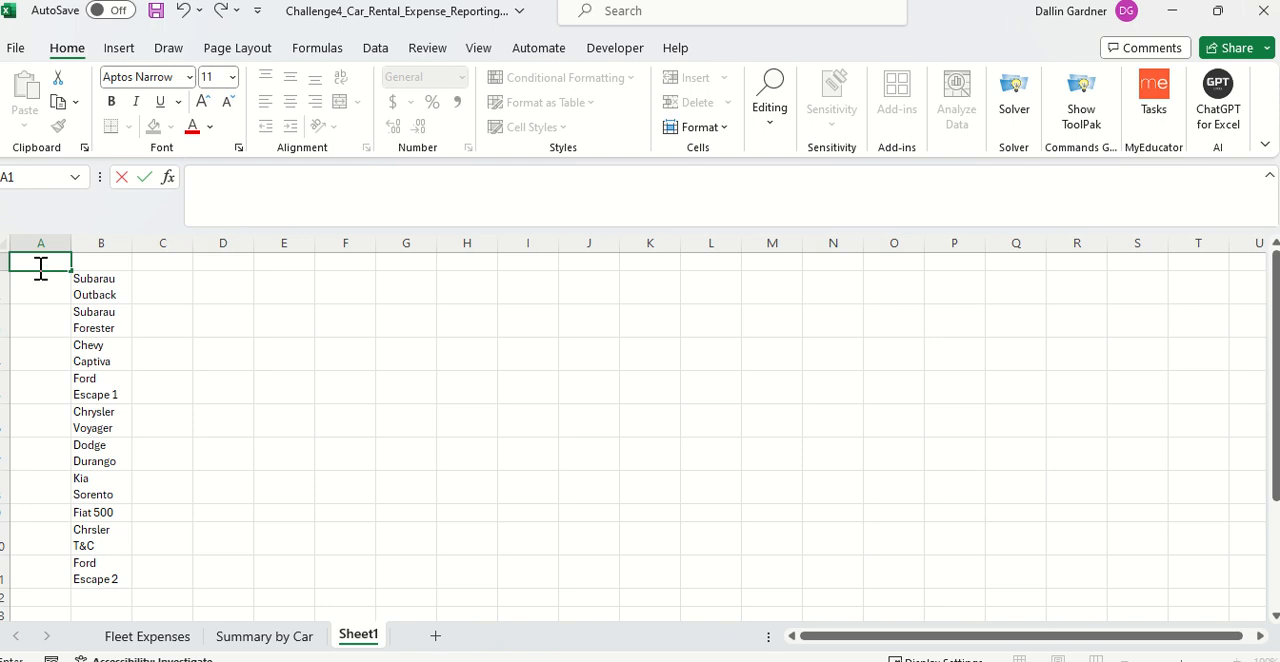
type("#")
key("Tab")
type("Vh")
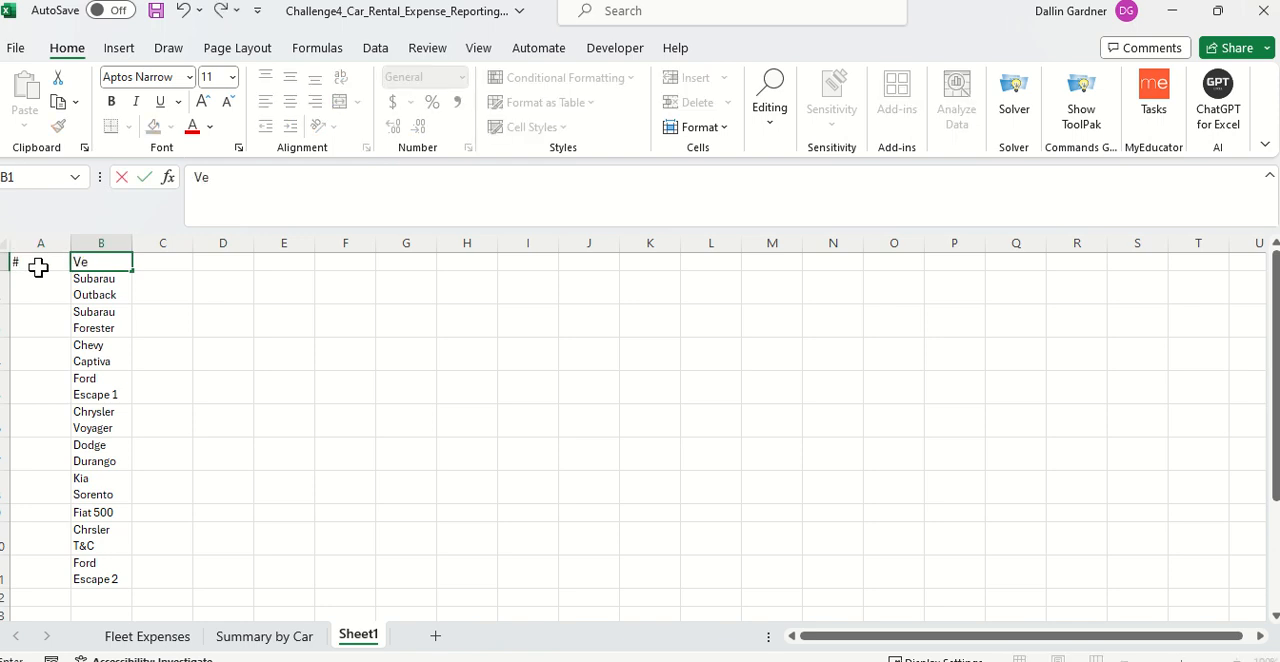
type("hicle Name")
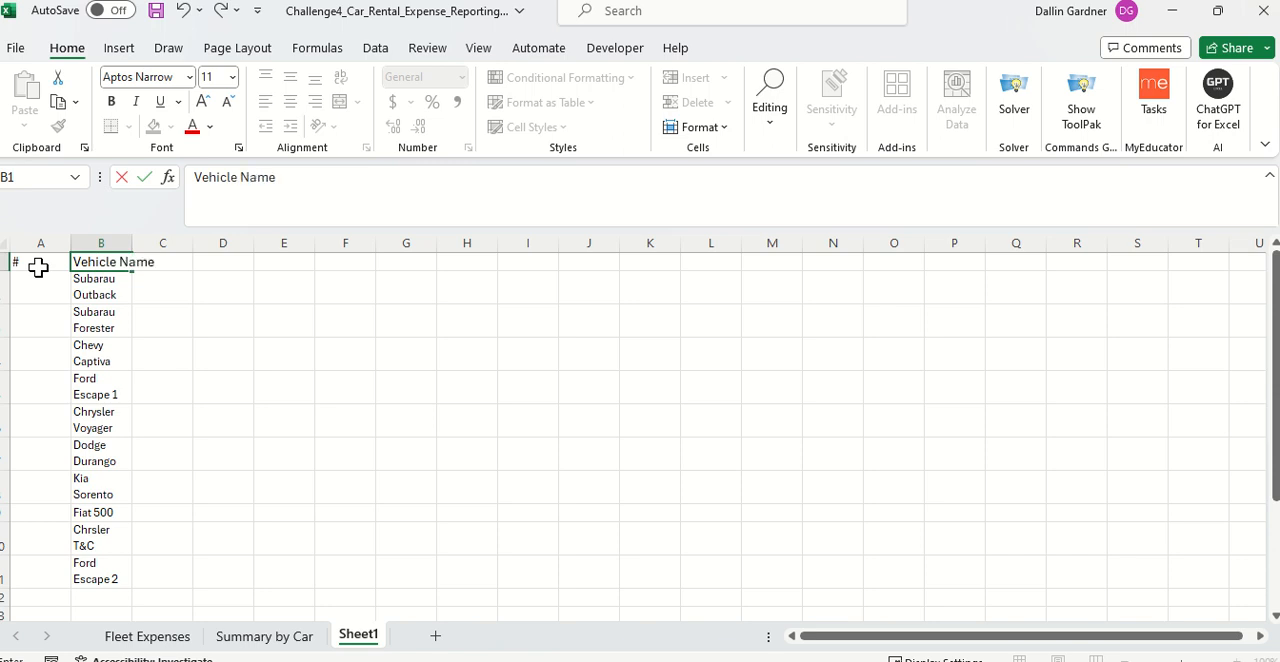
key("Return")
Step: Number the vehicles 1 to 10 in A2:A11 by entering 1 and 2 and filling the series down
type("1")
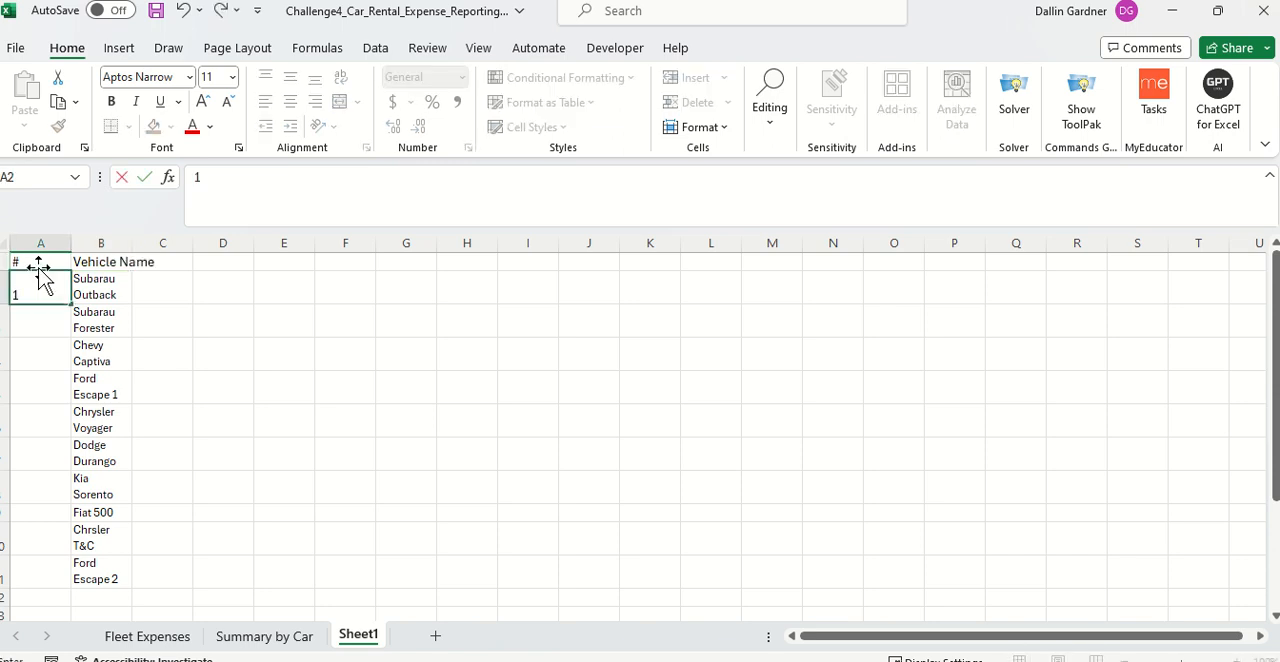
key("Return")
type("2")
key("Return")
left_click(50, 290)
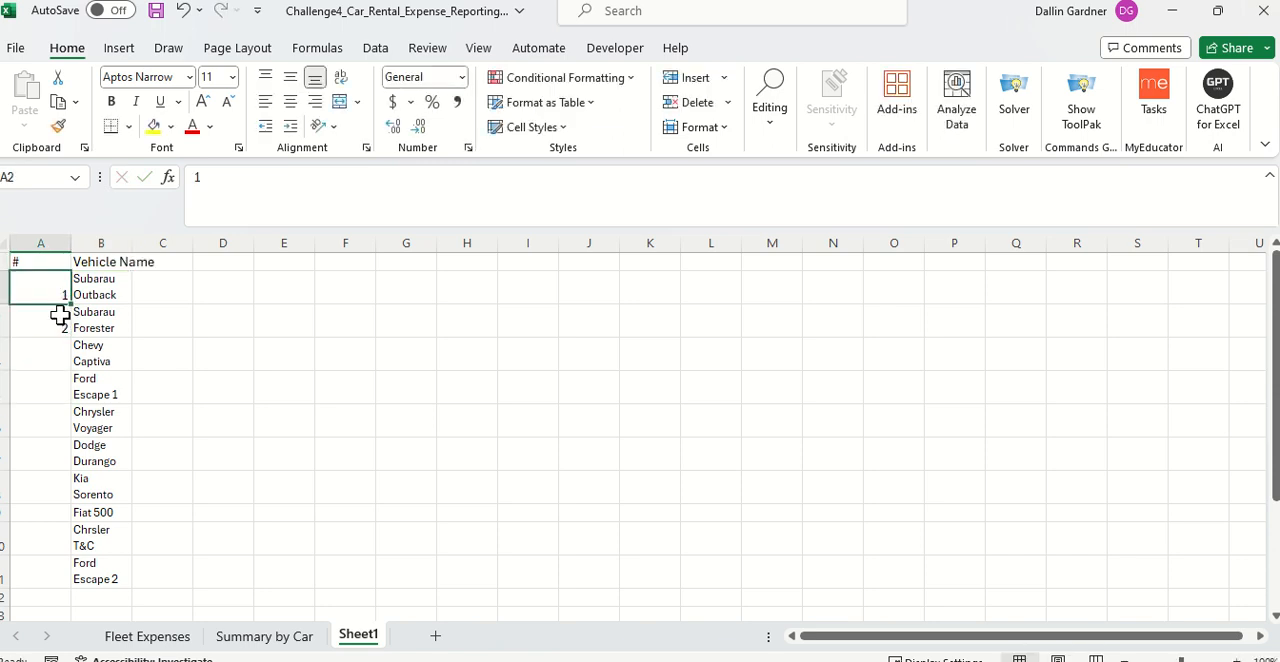
left_click_drag(51, 288, 41, 590)
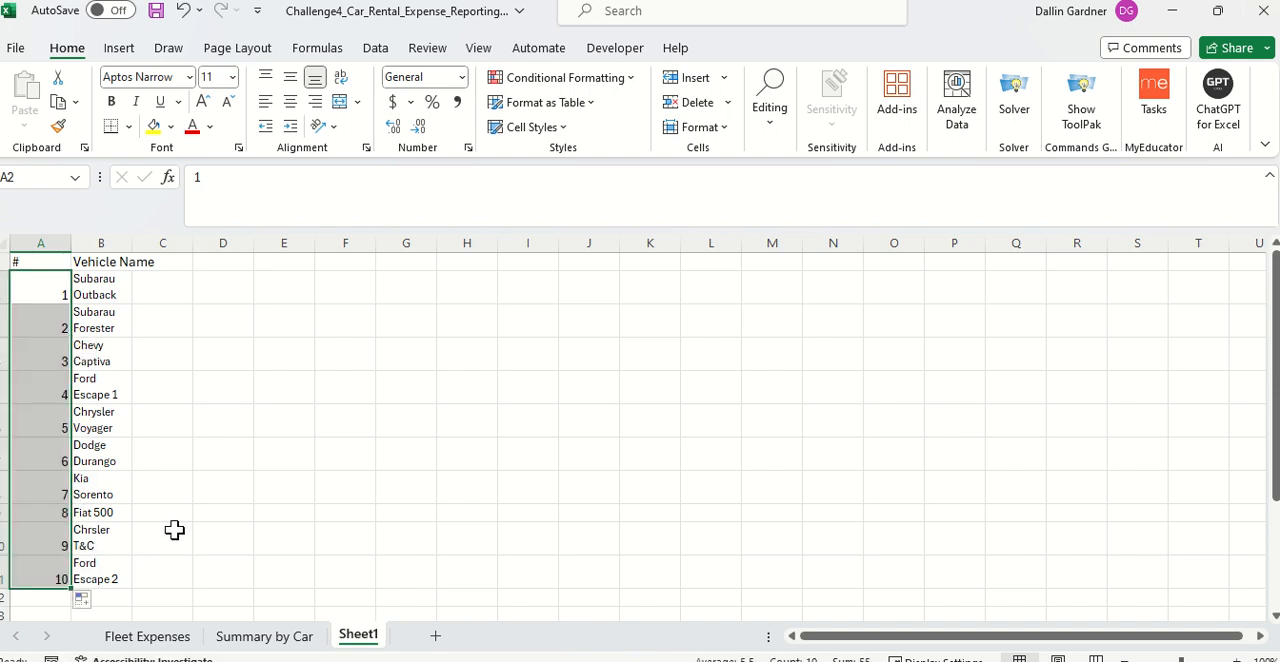
Step: Add "General" in B12, below the last vehicle name in the list
scroll(160, 535, "down", 1)
left_click(110, 557)
type("General")
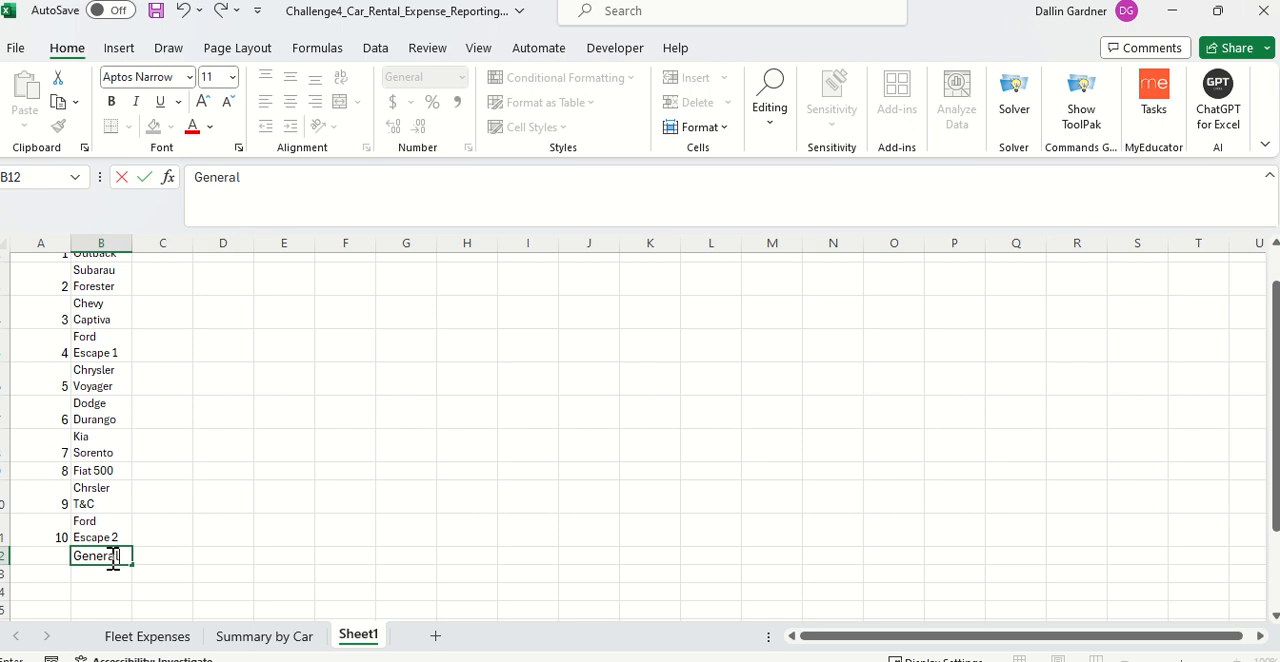
key("Return")
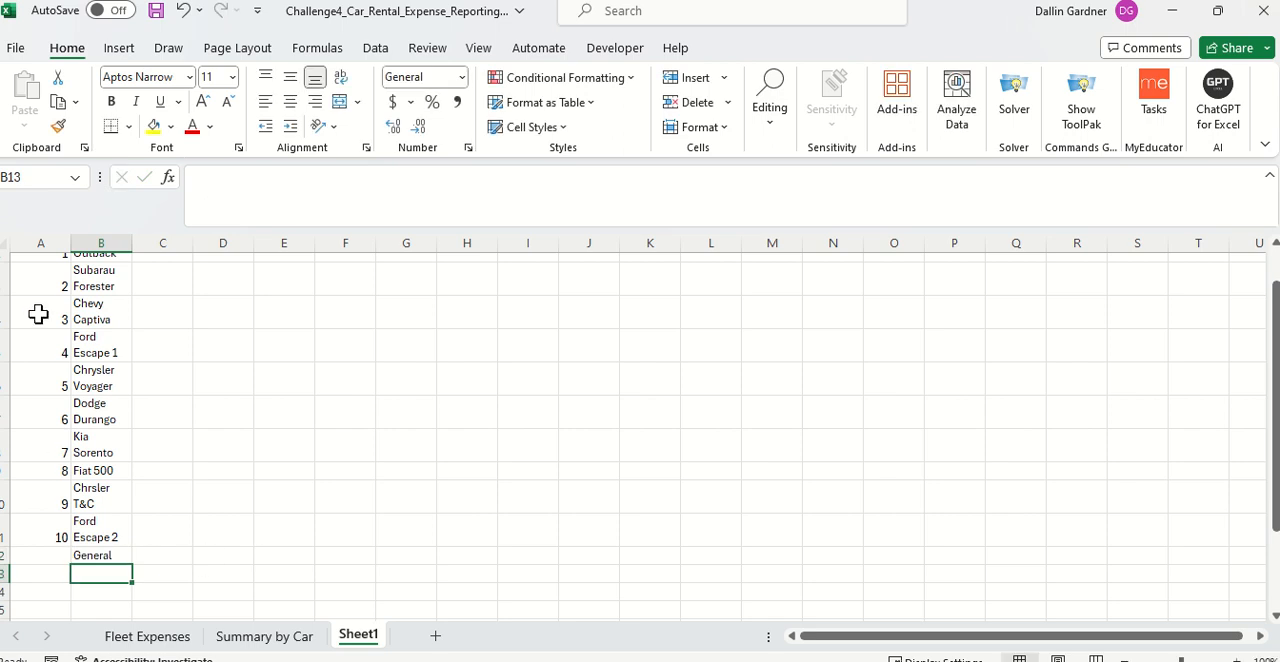
scroll(37, 312, "up", 2)
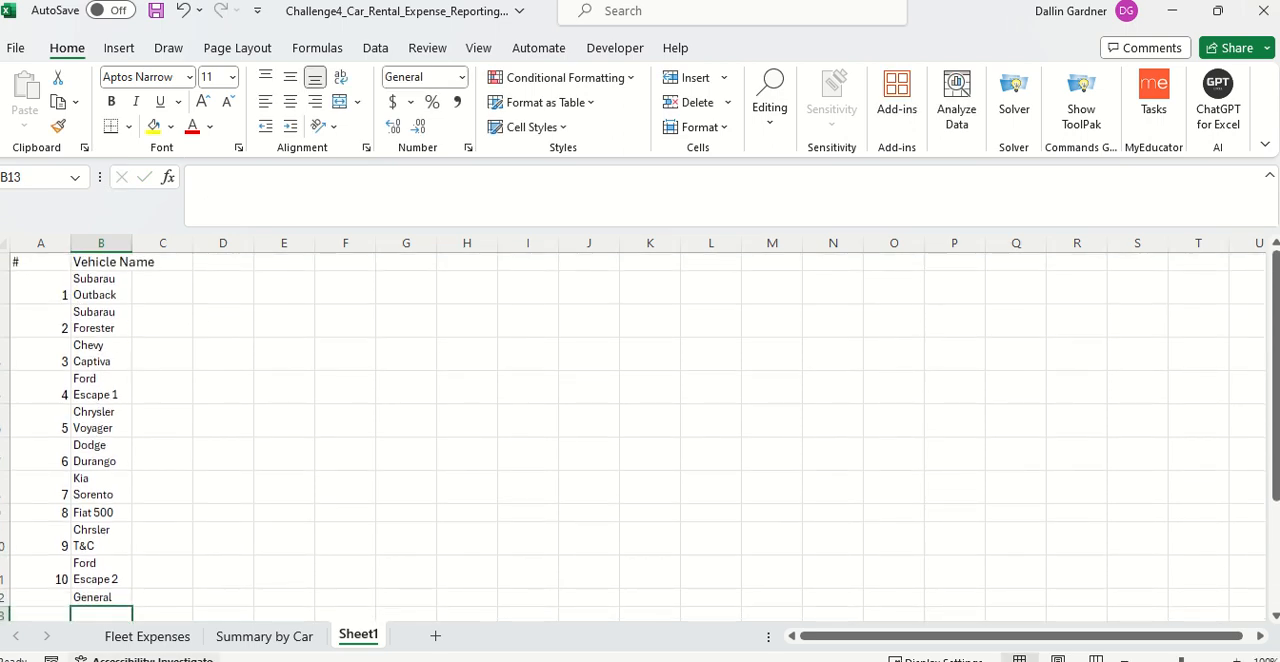
Step: Insert a new column before Category on the Fleet Expenses sheet and give it the header "Vehicle"
left_click(266, 637)
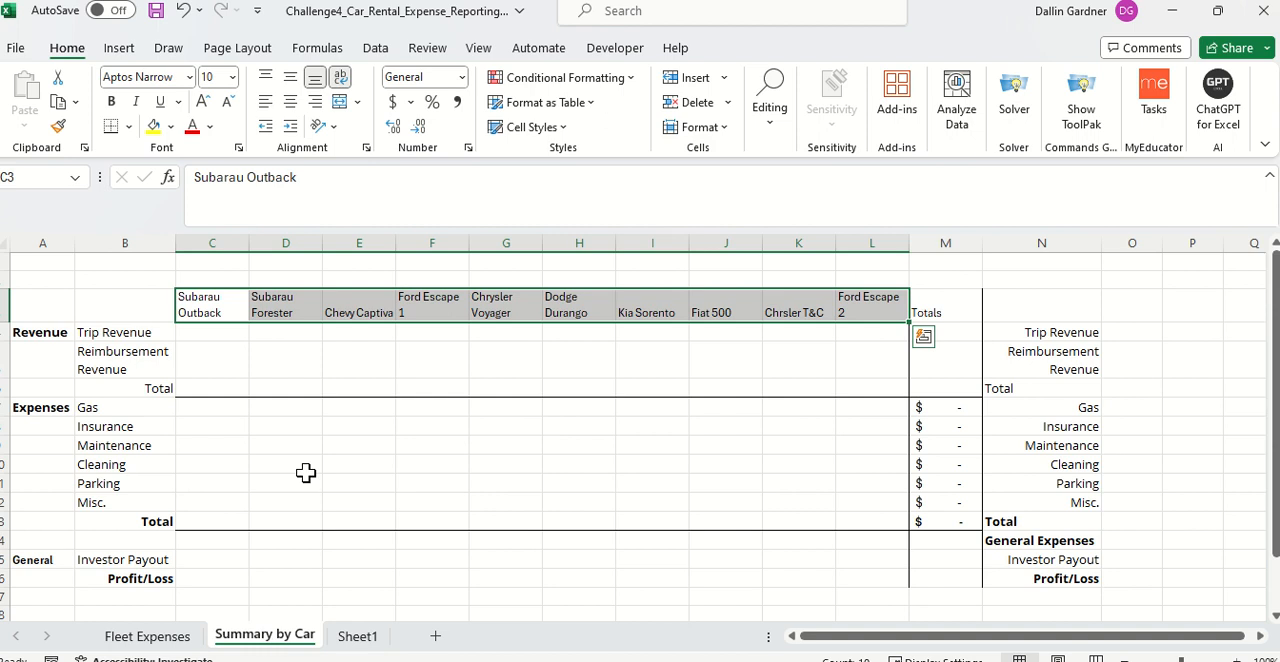
left_click(160, 637)
scroll(388, 404, "up", 1)
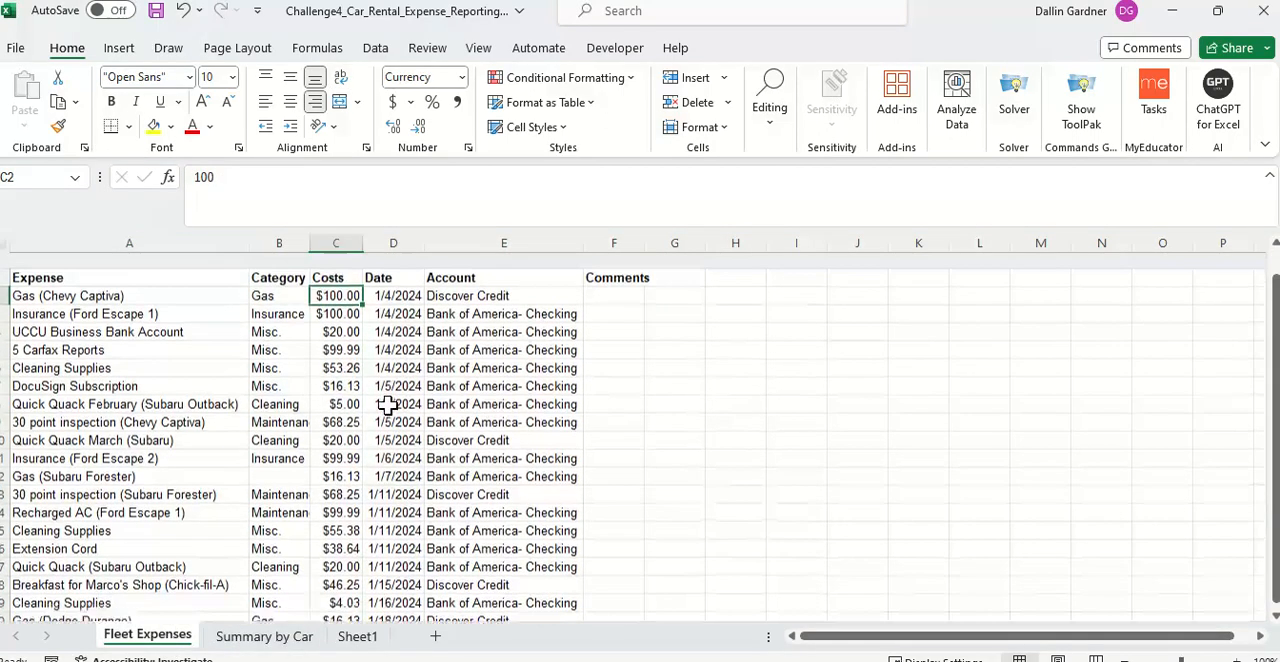
right_click(280, 243)
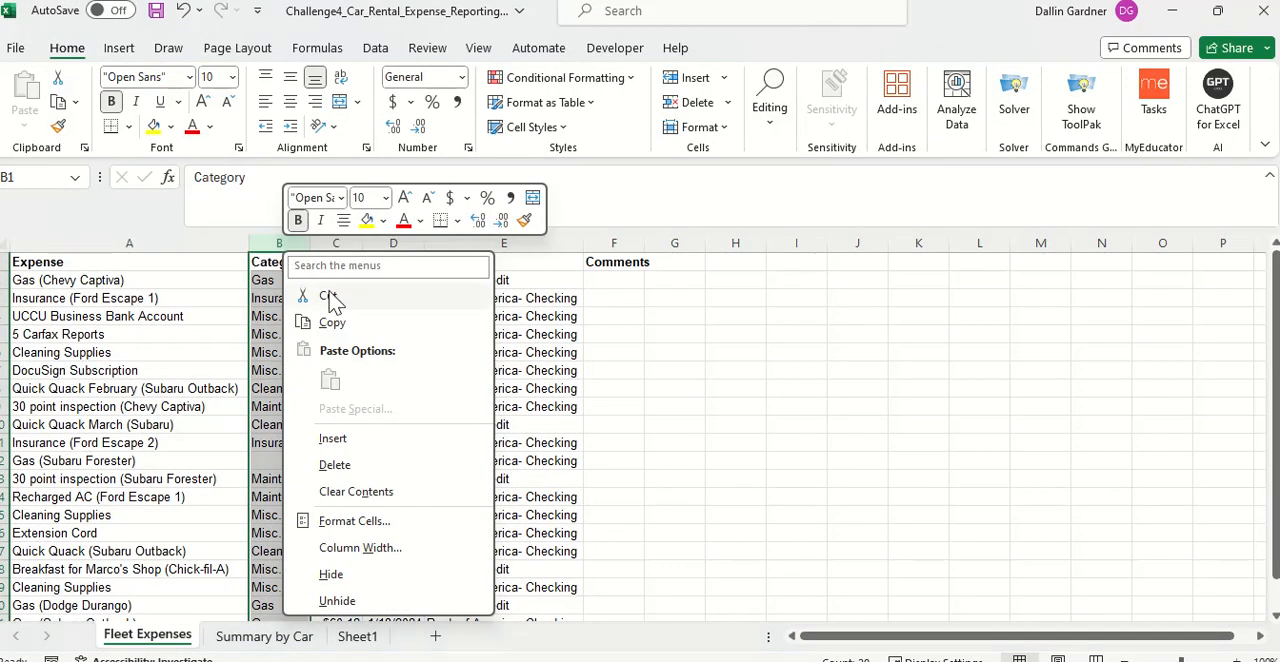
left_click(360, 445)
left_click(354, 265)
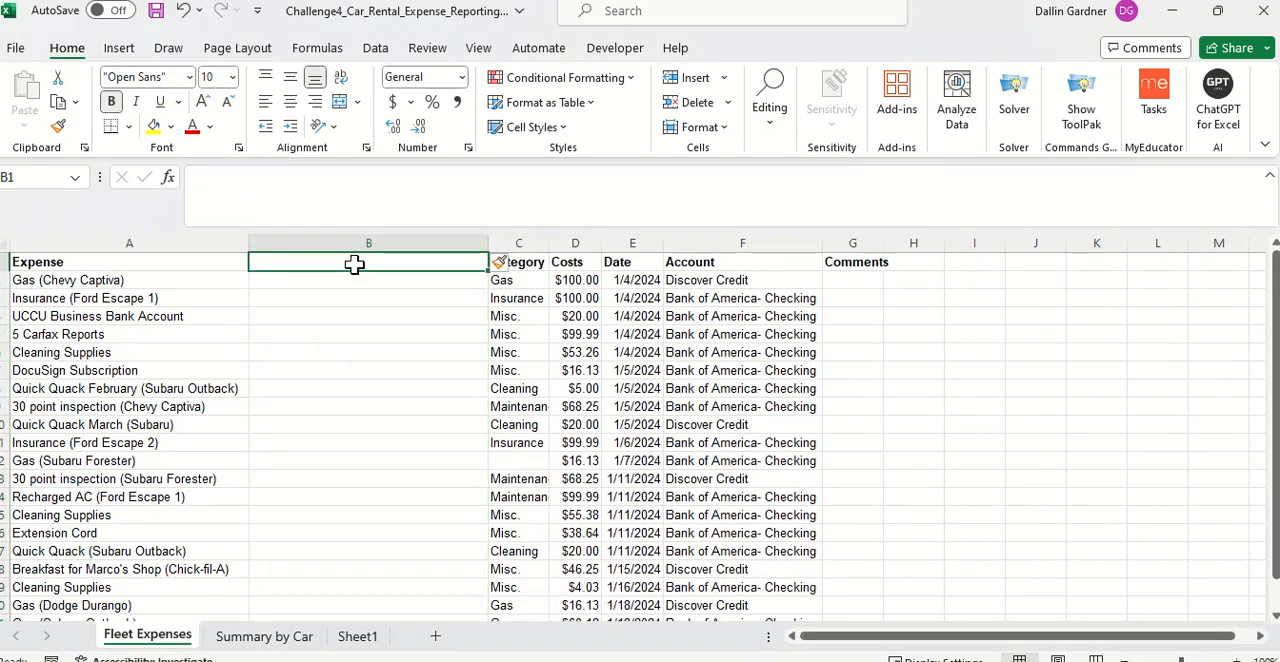
type("Vehicle")
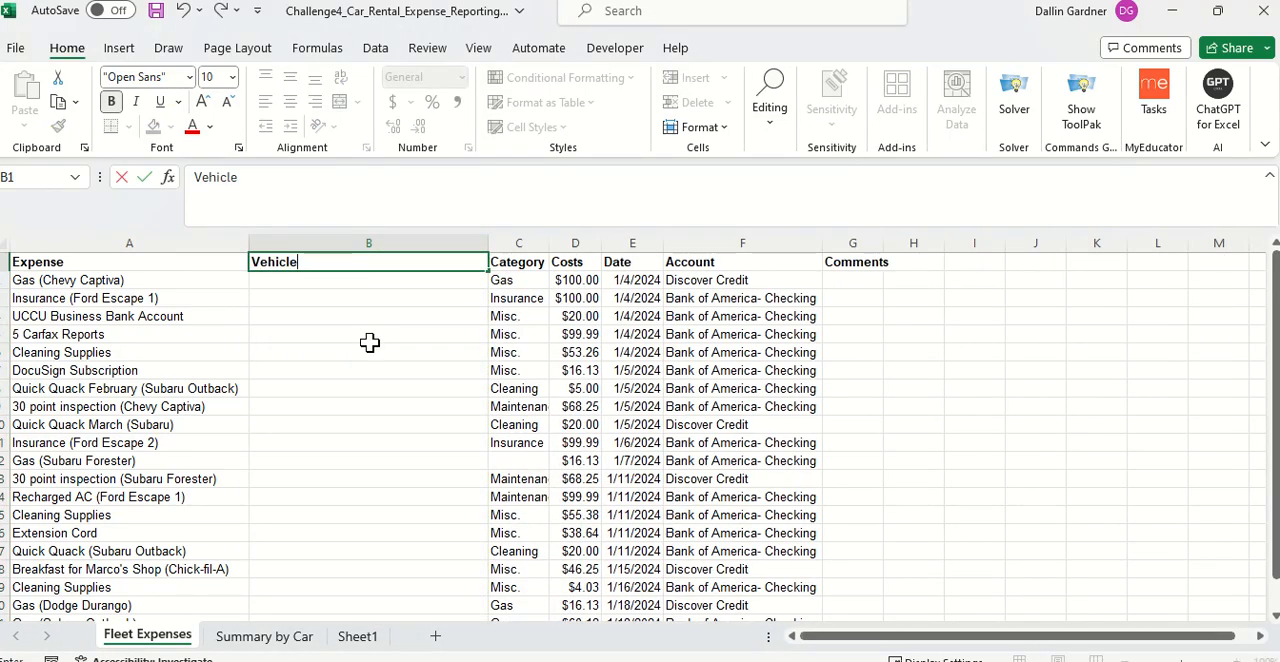
key("Return")
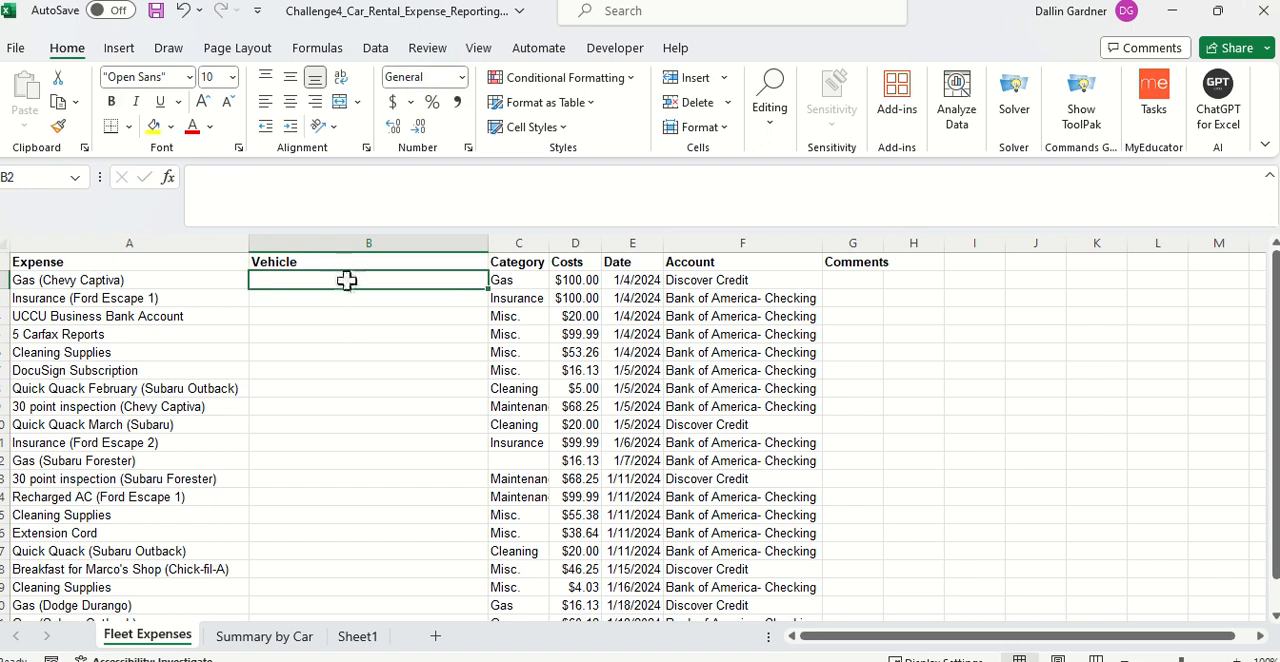
Step: Select the blank Vehicle cells B2:B21 and choose List as the allowed type in their data validation
key("ctrl+shift+Down")
key("ctrl+shift+Up")
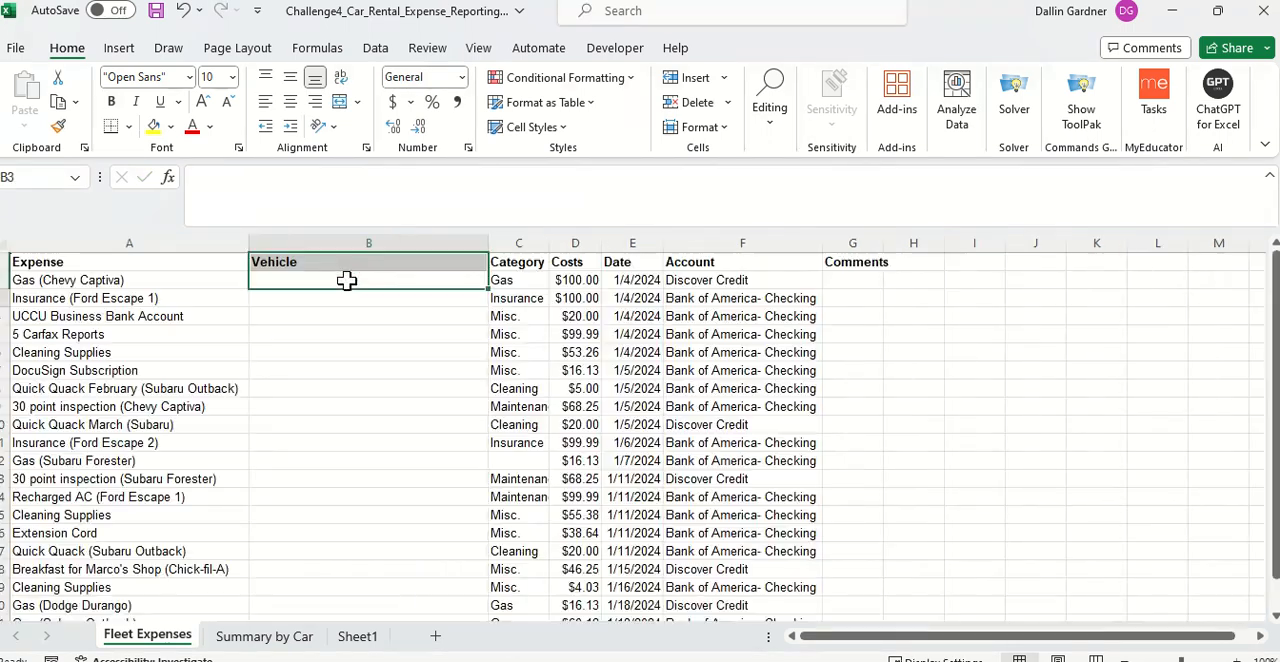
key("Down")
key("Down")
key("Down")
key("Down")
key("Down")
key("Down")
key("Down")
key("Down")
key("Down")
key("Down")
key("Down")
key("Down")
key("Down")
key("Down")
key("Down")
key("Down")
key("Down")
key("Down")
key("Down")
key("Down")
key("Left")
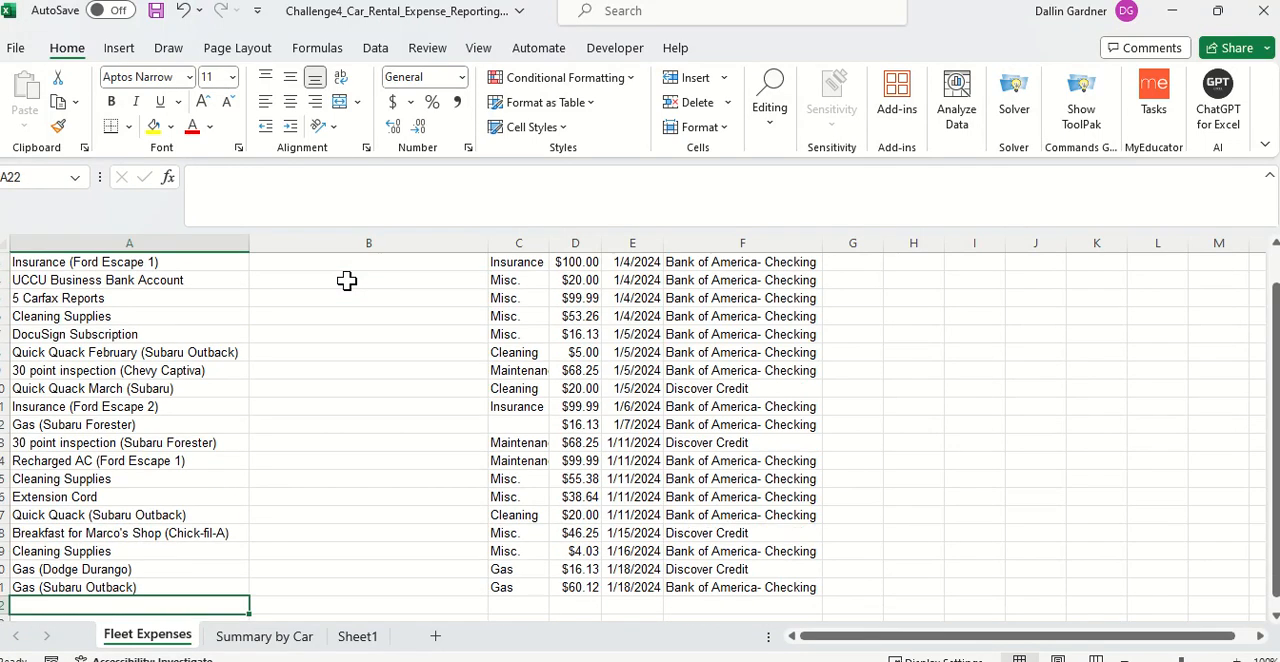
key("Up")
key("Right")
key("ctrl+shift+Up")
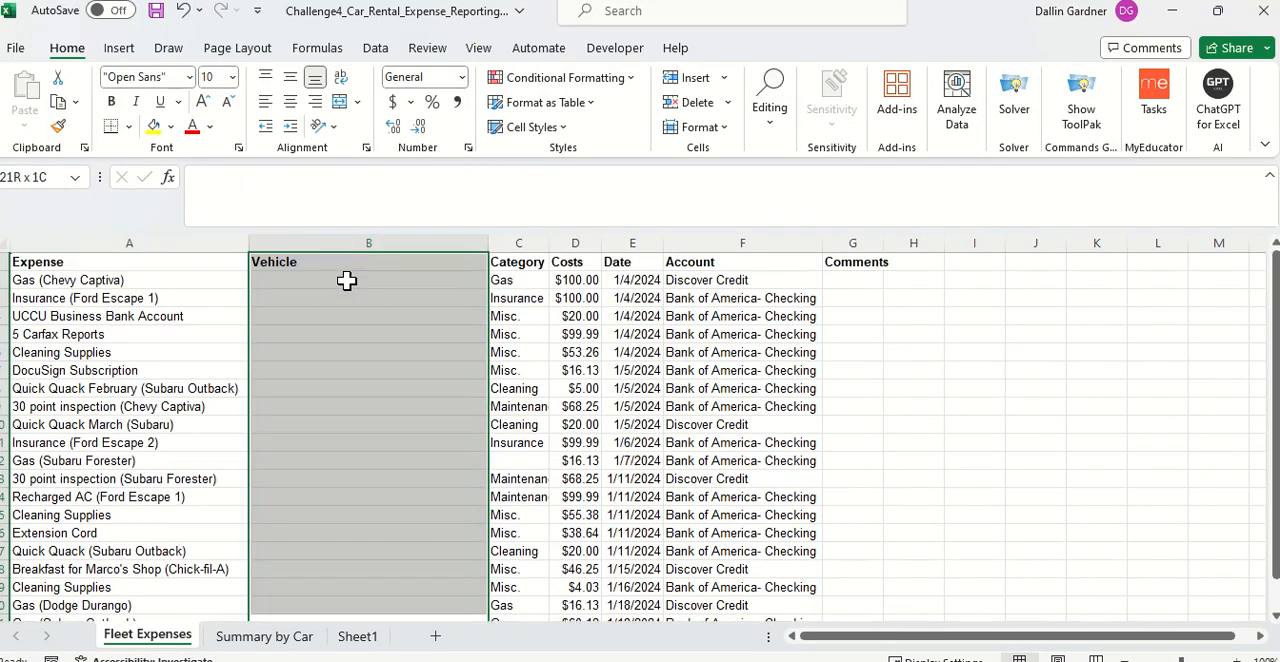
key("shift+Down")
left_click(375, 48)
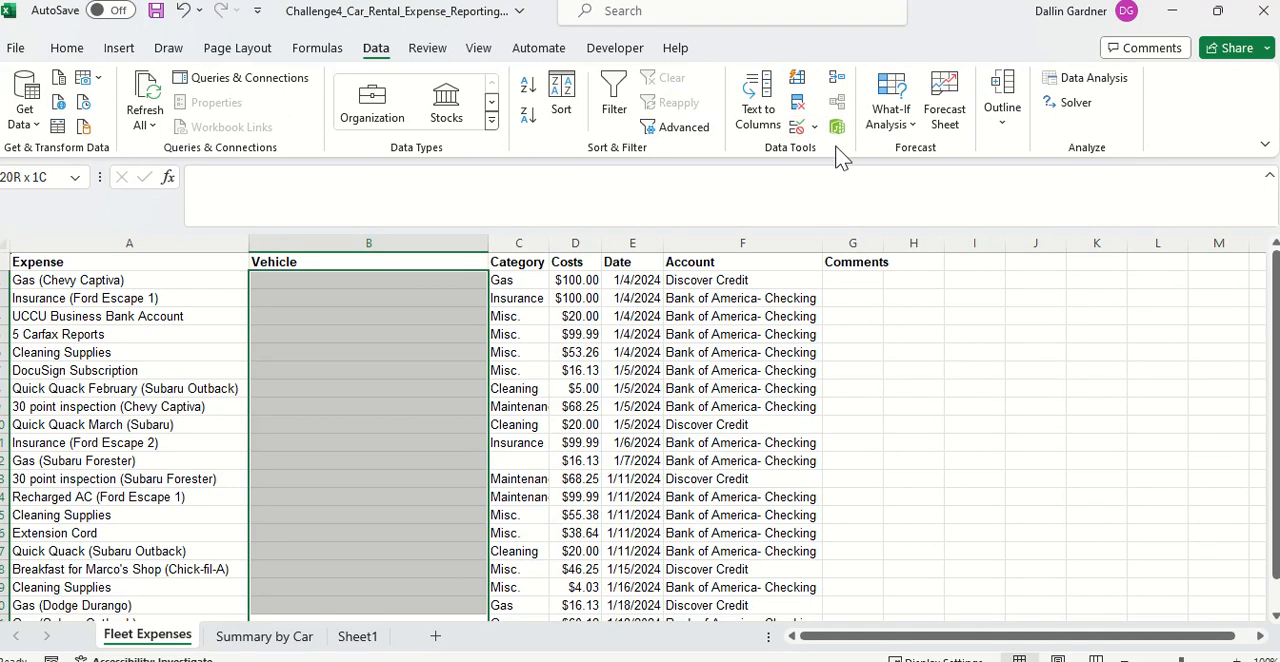
left_click(806, 127)
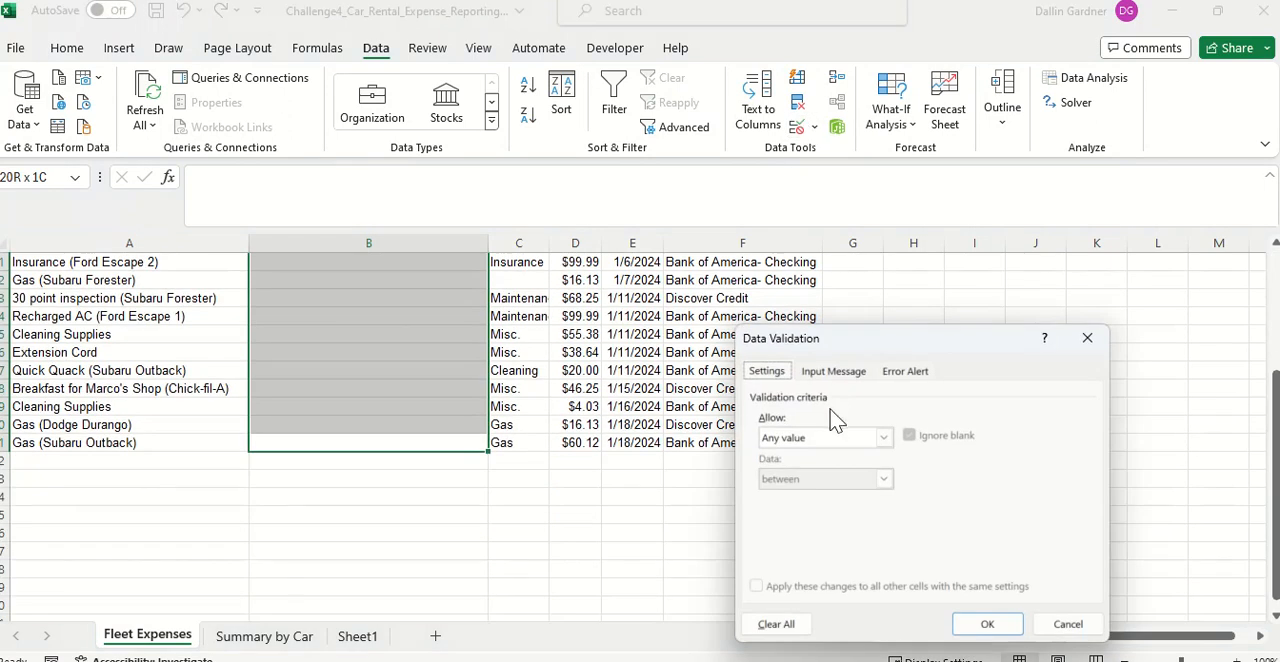
left_click(881, 439)
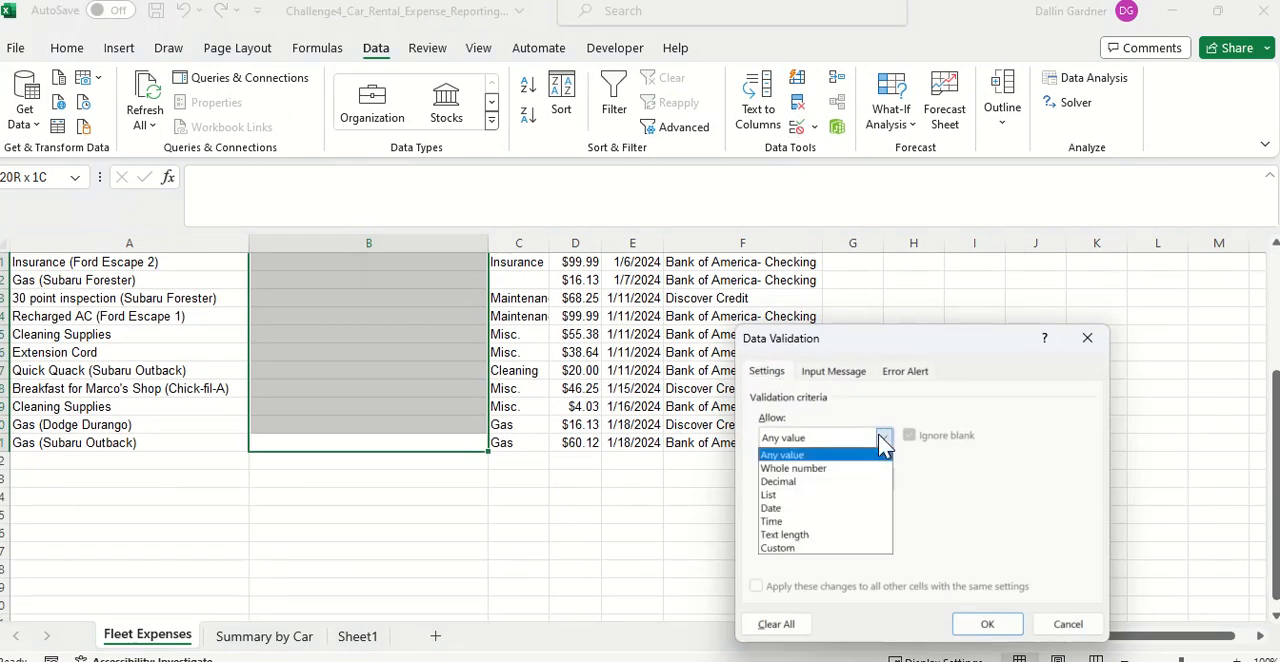
left_click(848, 494)
left_click(860, 518)
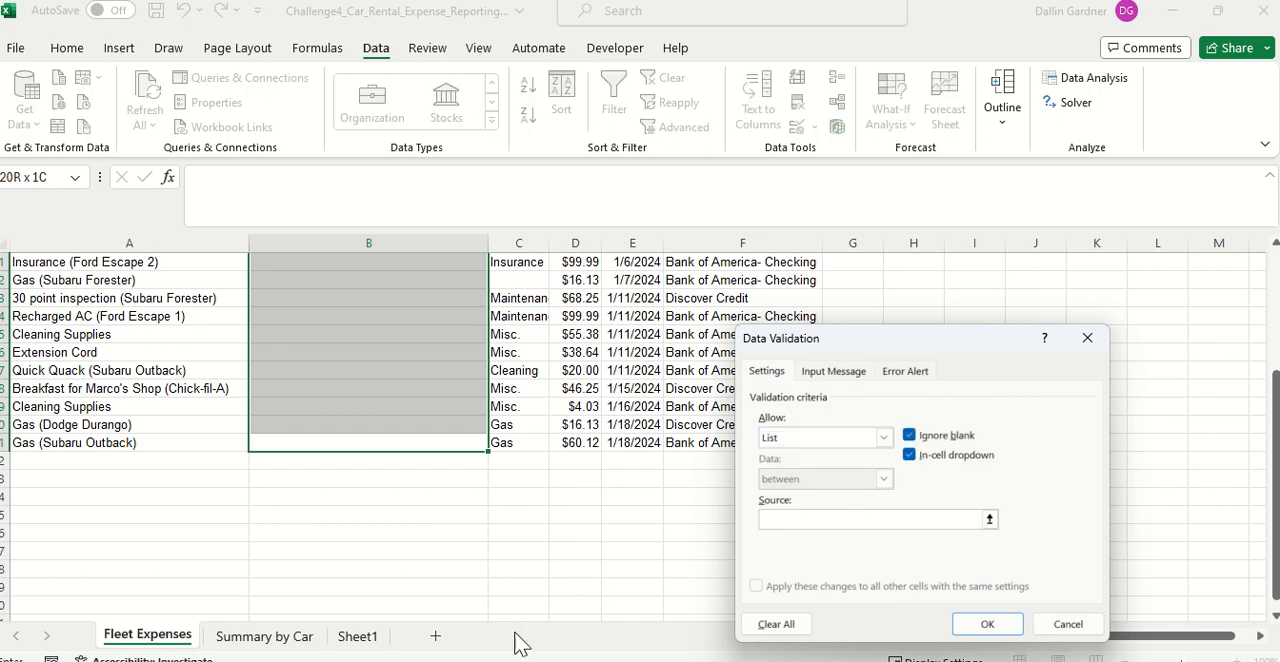
Step: Use Sheet1 cells B2:B12 as the validation list source and apply it to the Vehicle cells
left_click(358, 636)
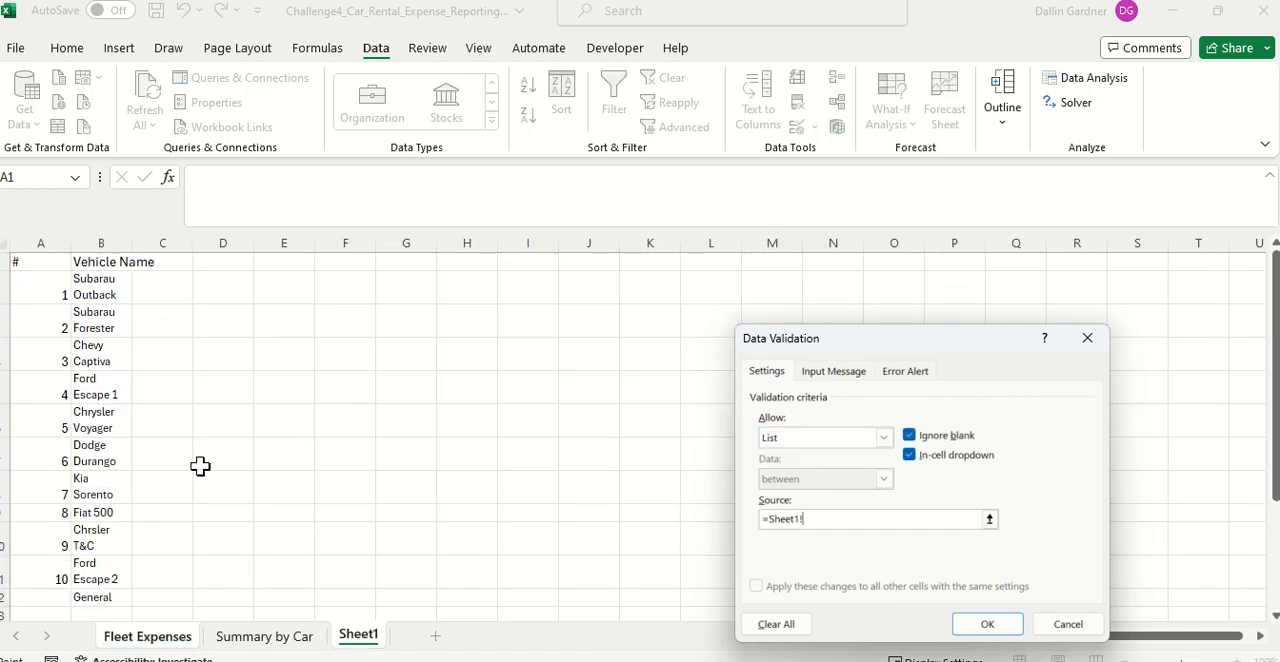
left_click(103, 287)
key("ctrl+shift+Down")
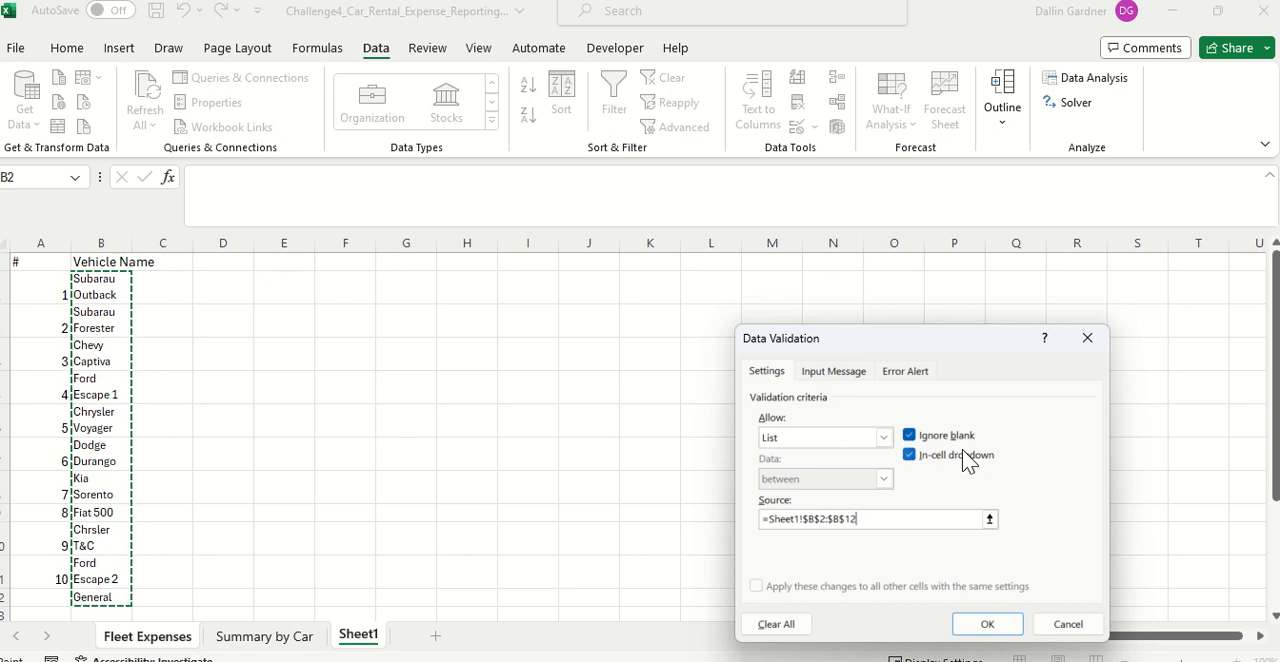
left_click(987, 630)
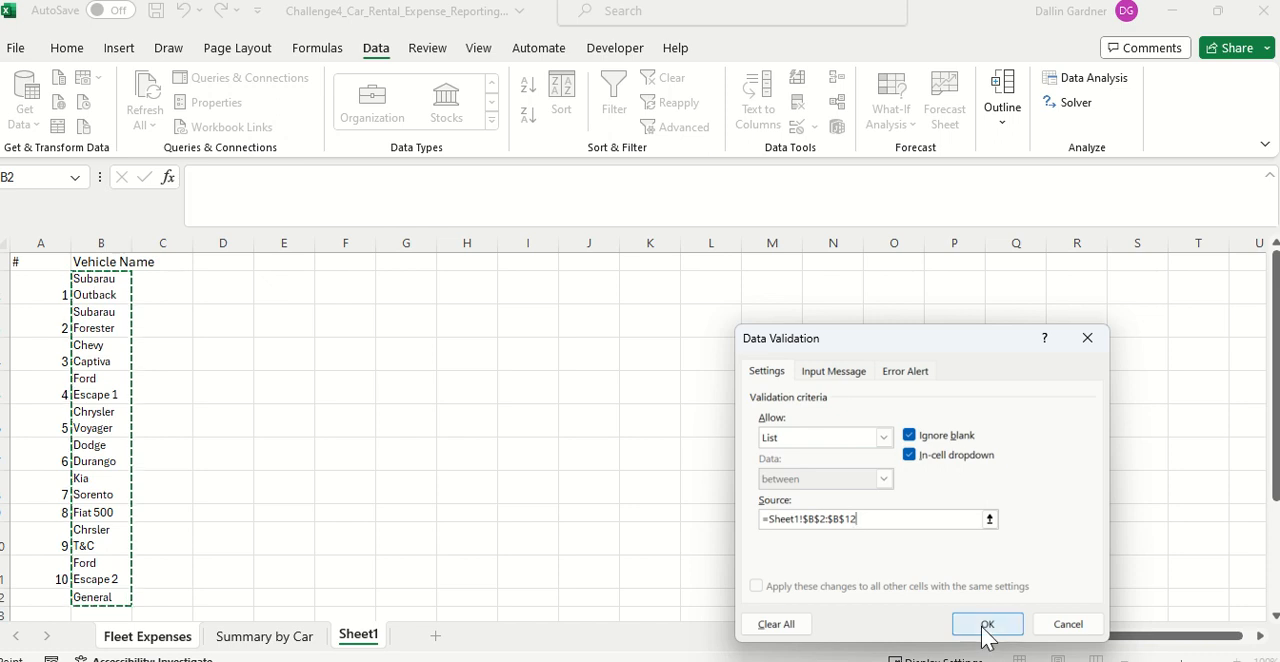
scroll(460, 480, "up", 4)
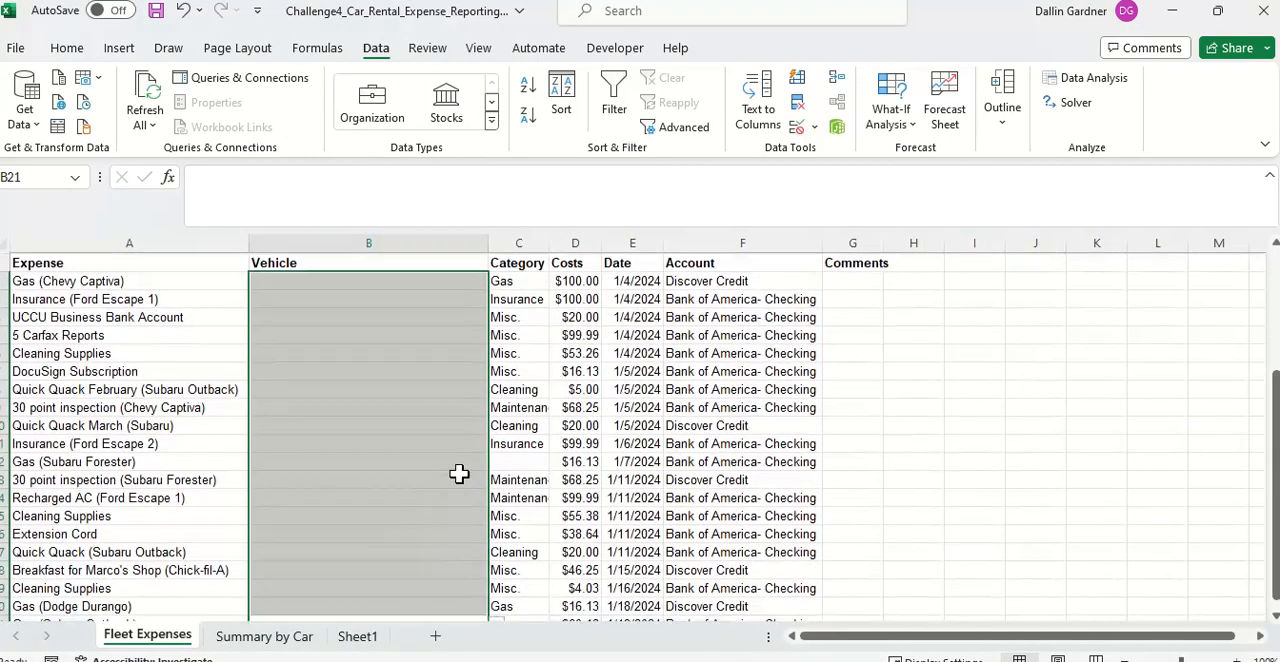
left_click(900, 388)
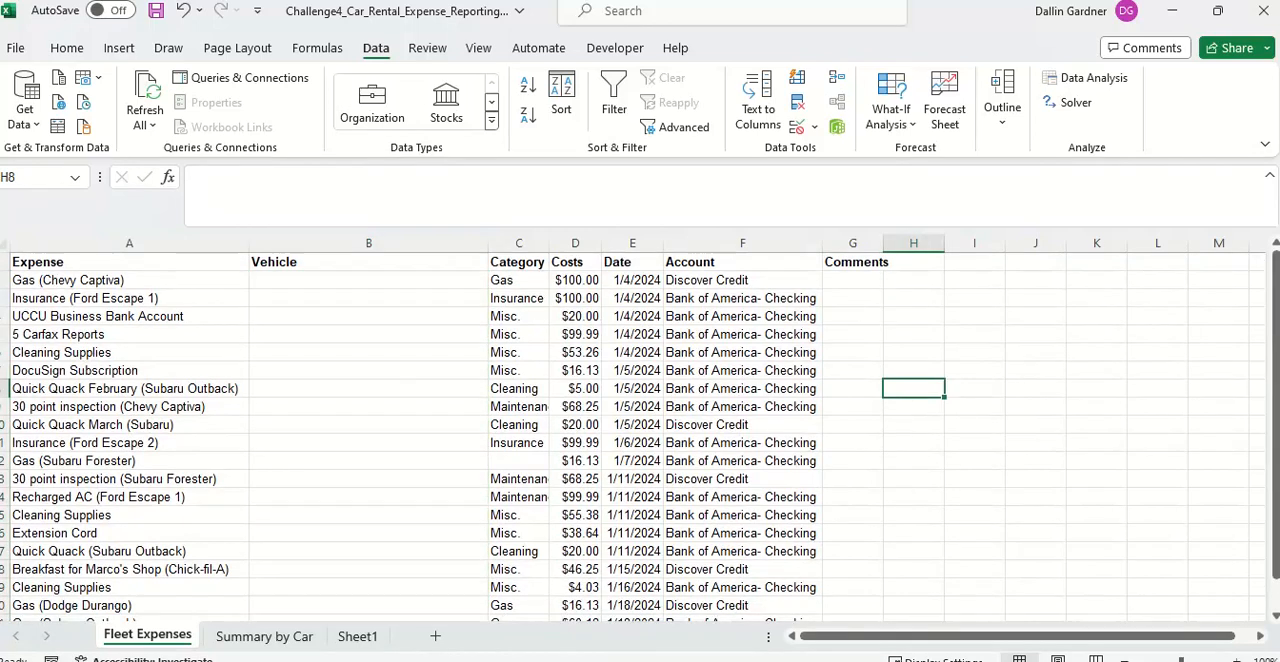
Step: Rename the Sheet1 worksheet as "Vehicle Lists"
left_click(357, 636)
left_click(176, 296)
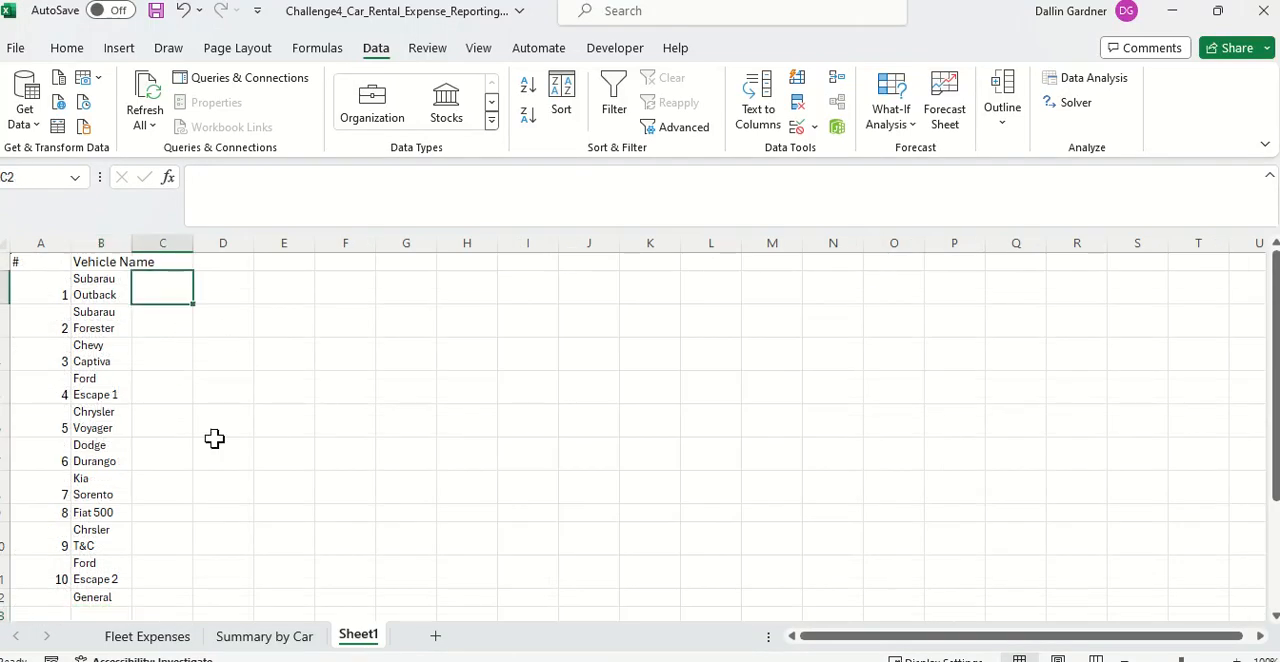
right_click(367, 640)
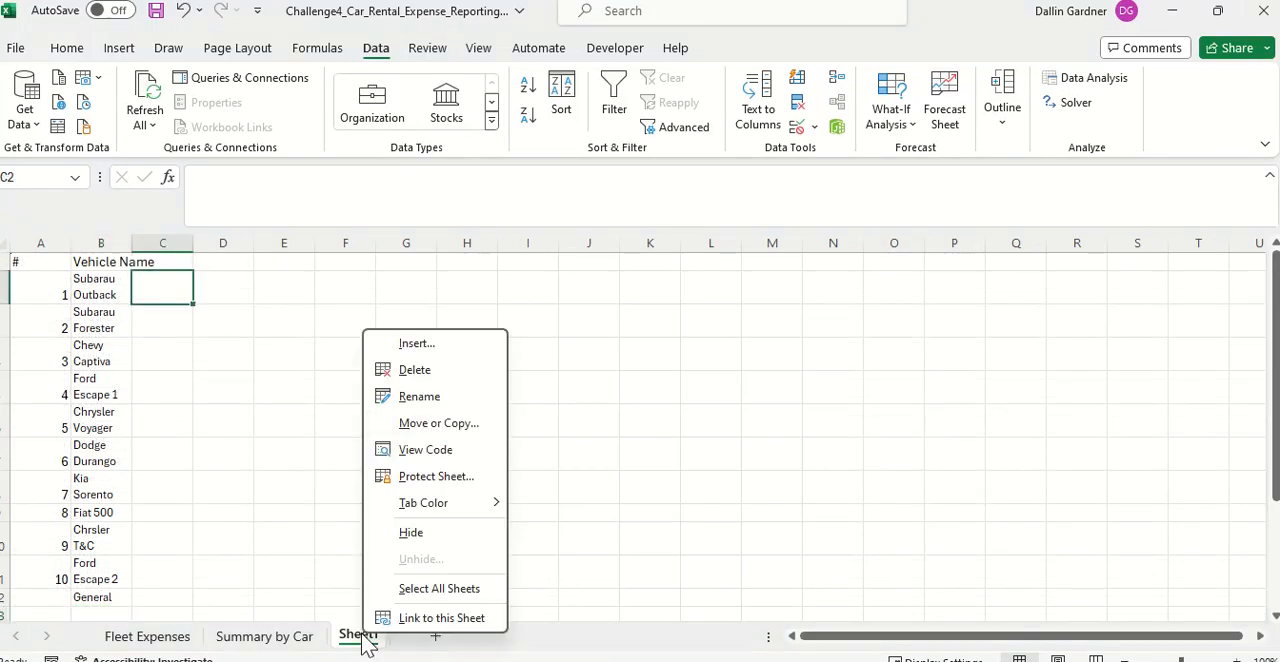
left_click(420, 398)
type("V")
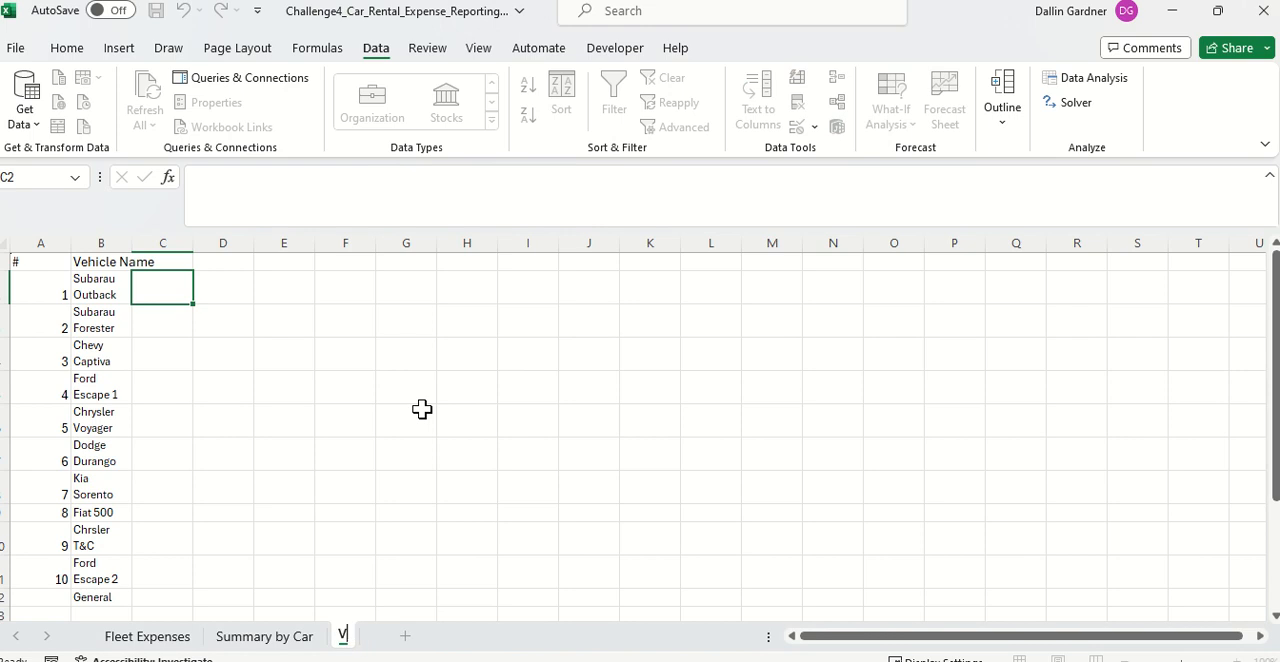
type("ehicle Lis")
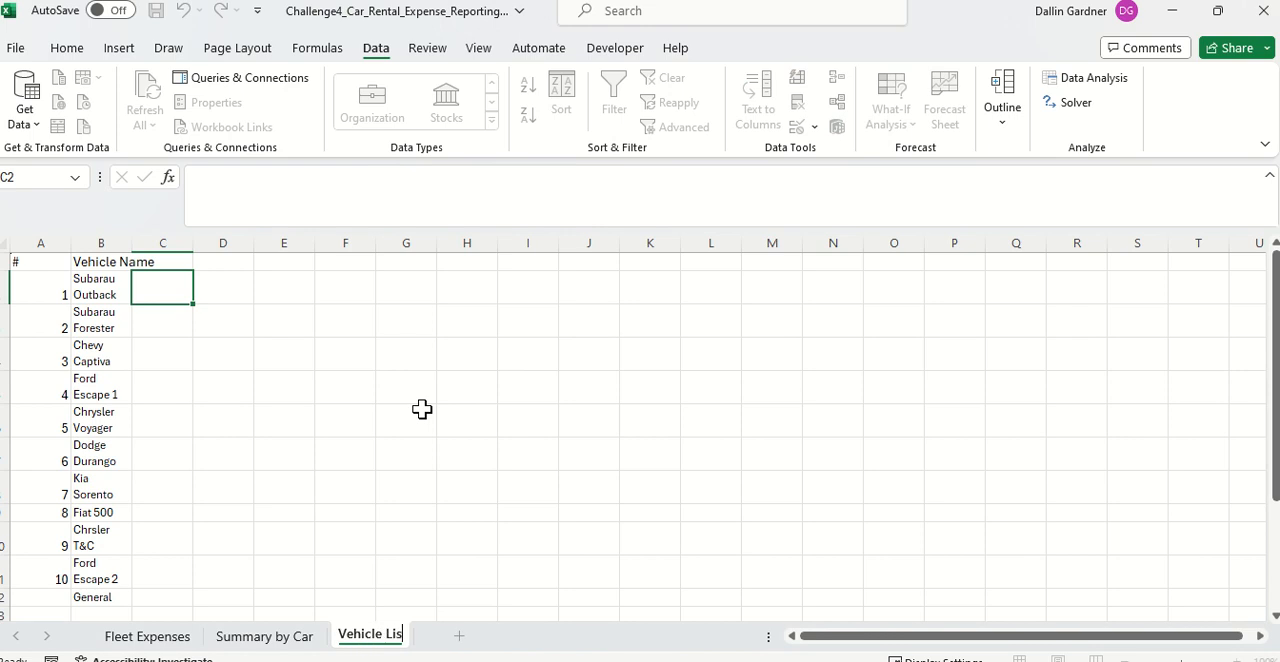
type("ts")
key("Return")
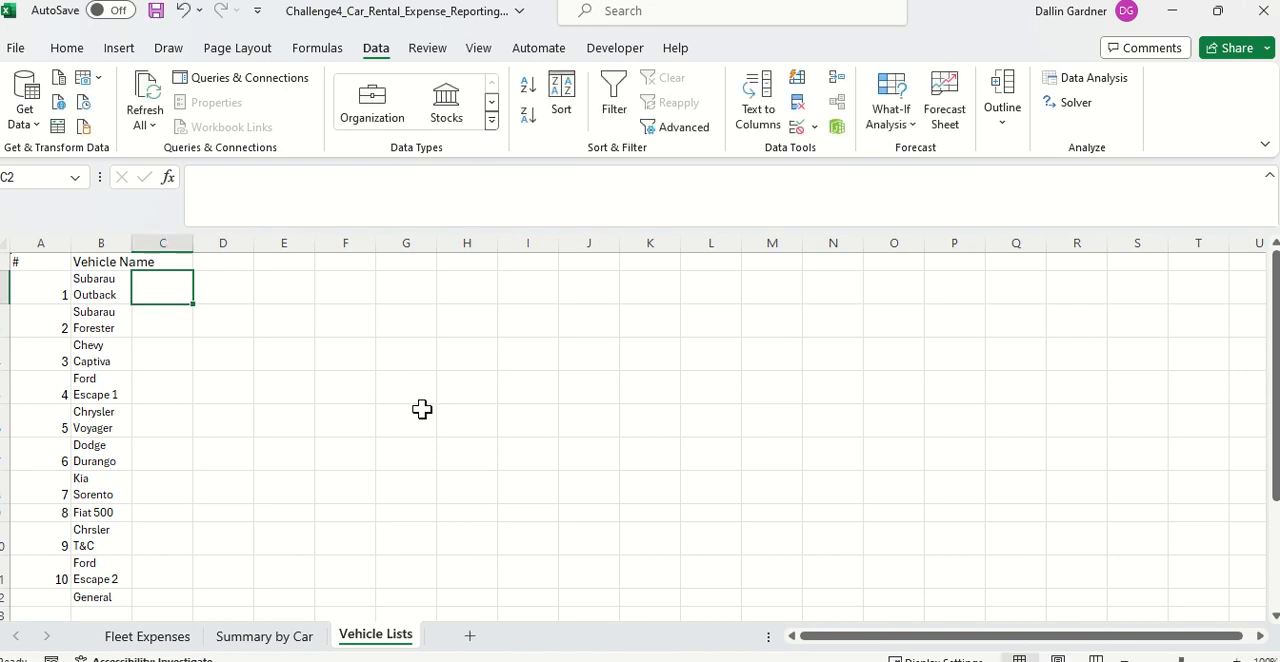
left_click(421, 409)
Step: Save the workbook in Downloads as the macro-enabled file Challenge4_Car_Rental_Expense_Reporting.xlsm and check its file details
left_click(15, 50)
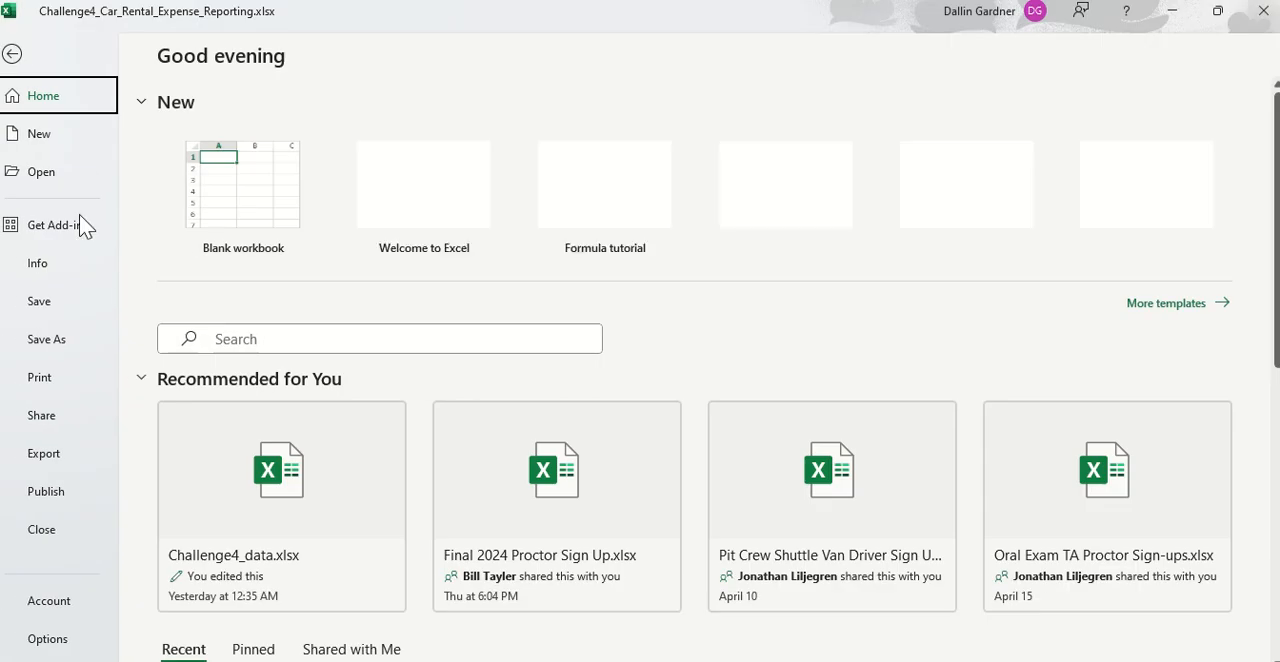
left_click(70, 341)
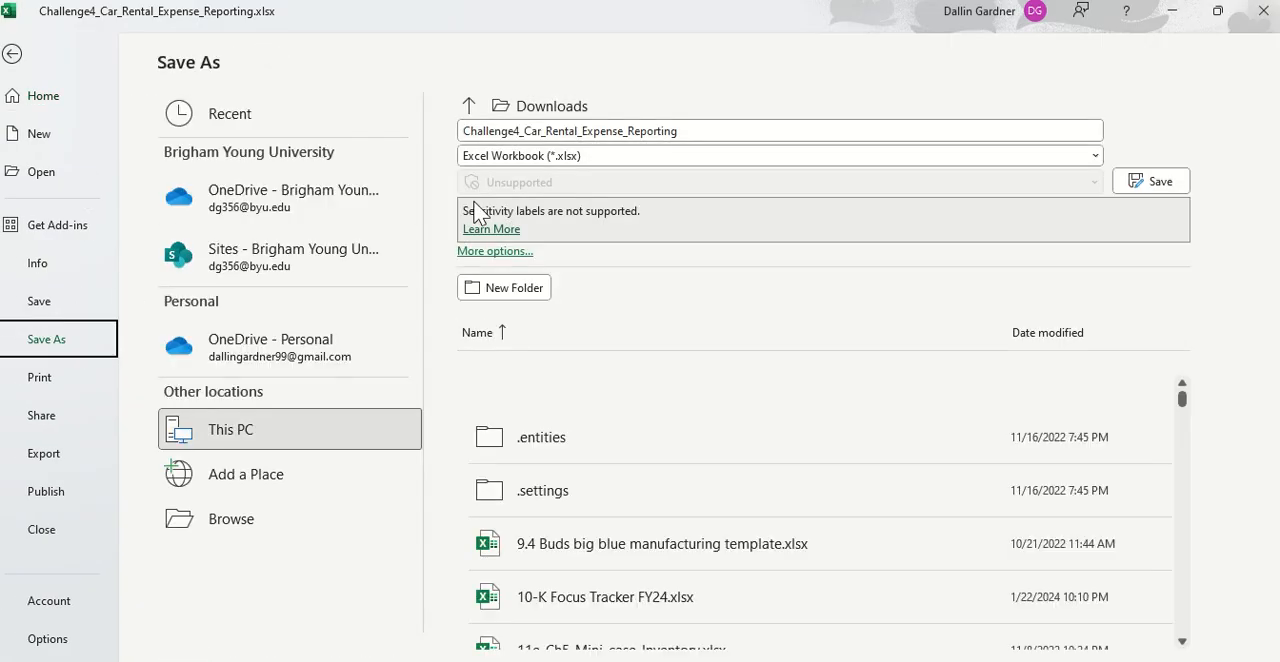
left_click(701, 161)
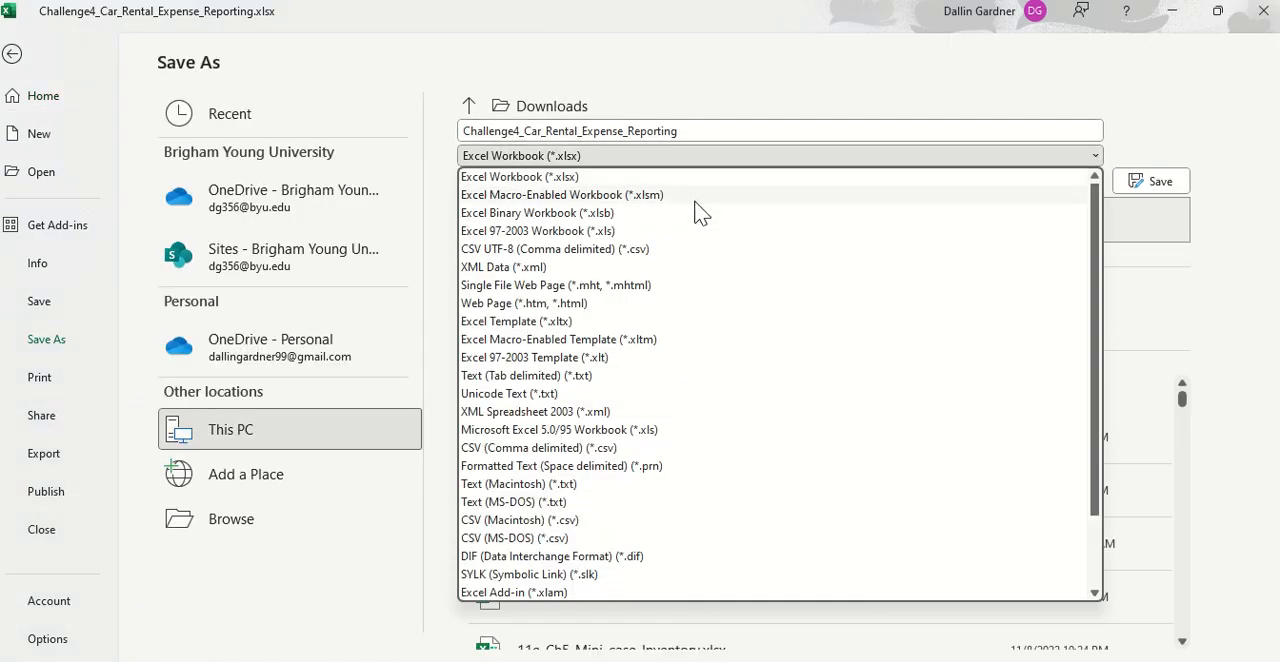
left_click(692, 200)
key("Return")
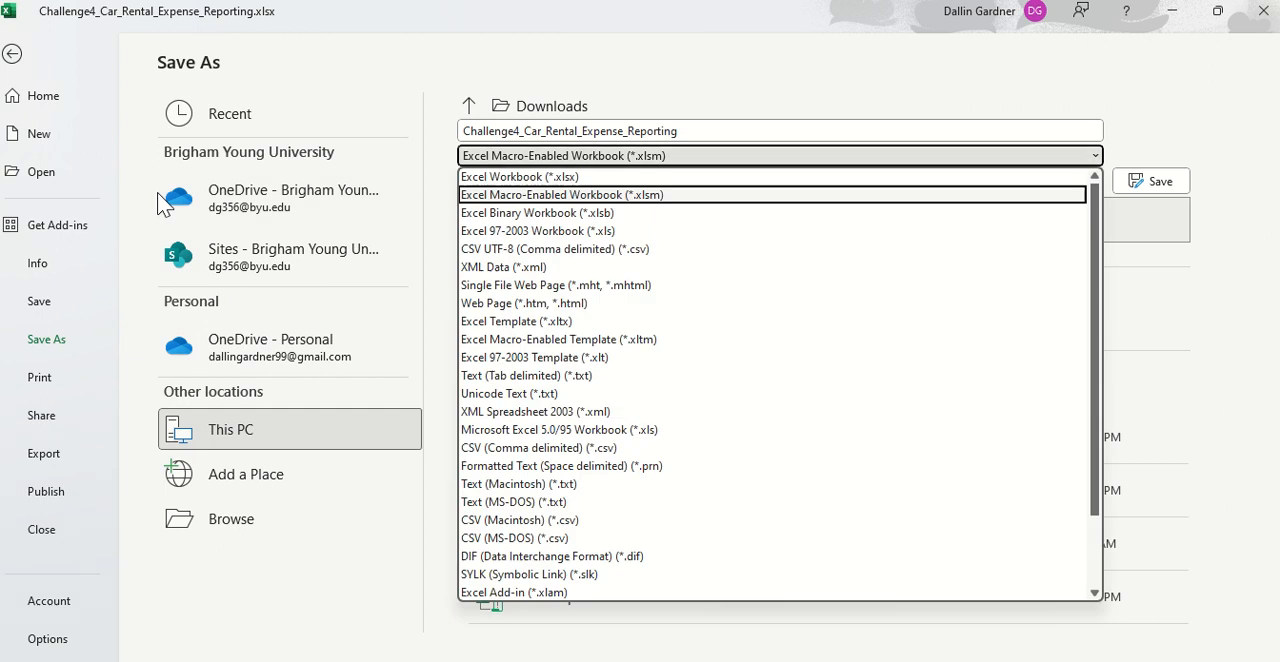
key("Return")
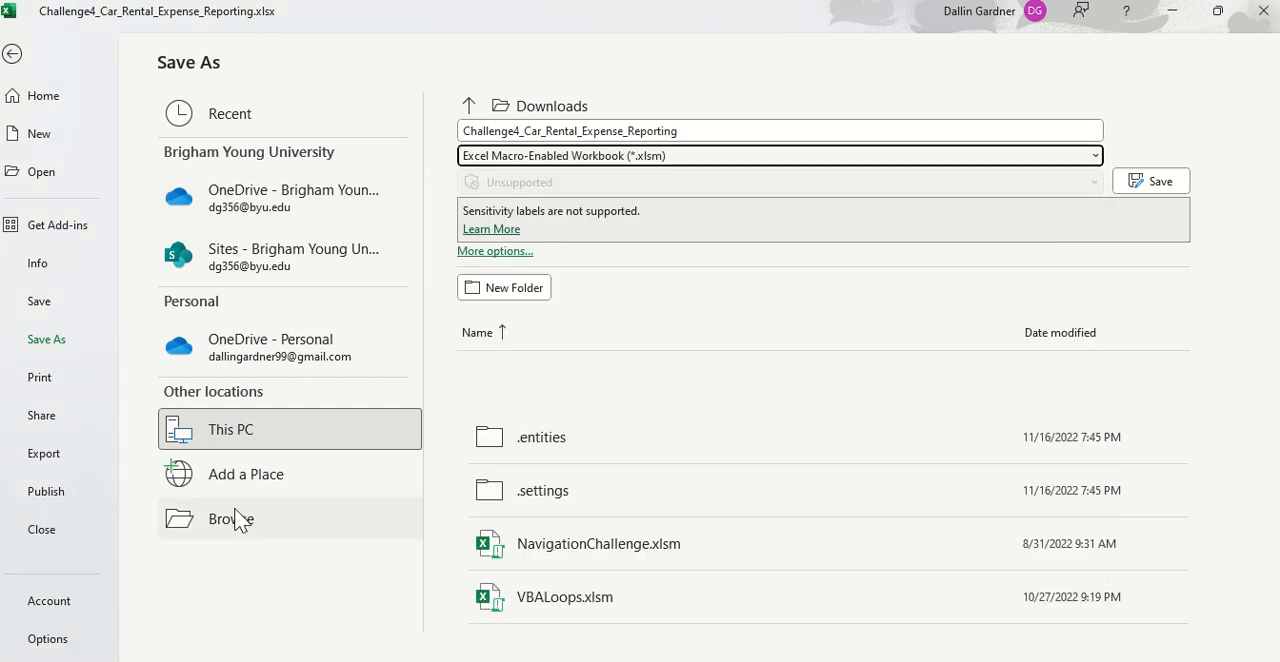
left_click(244, 443)
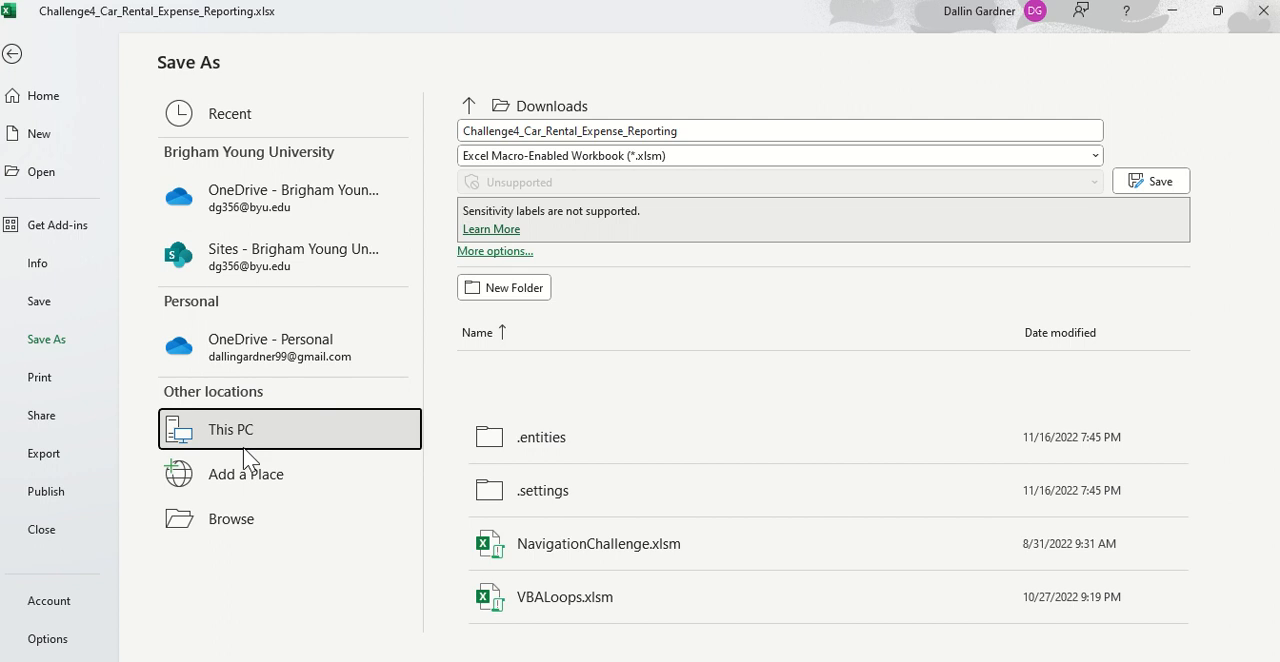
left_click(260, 522)
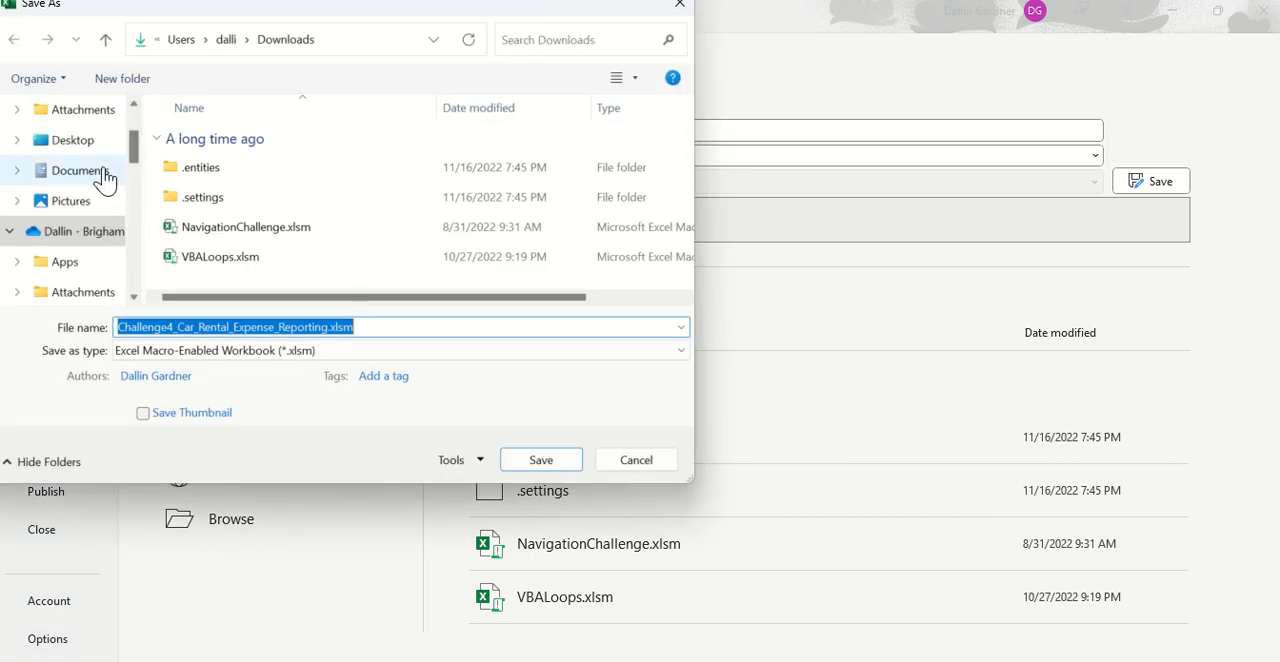
key("Return")
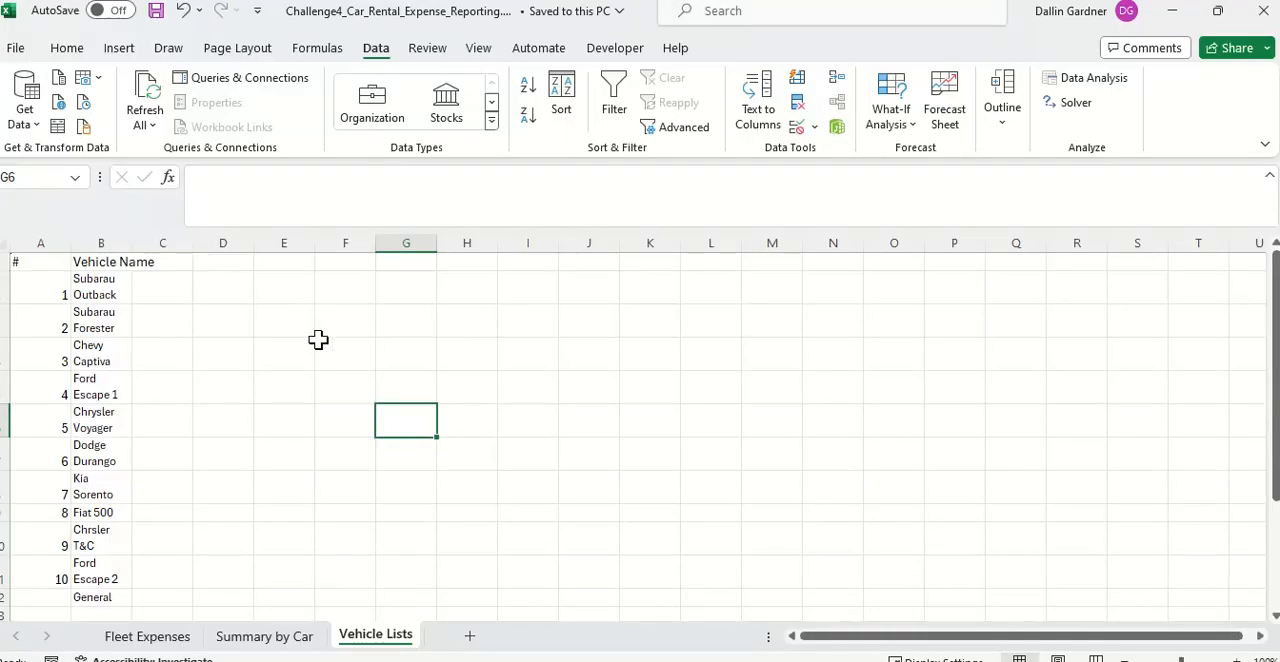
left_click(476, 22)
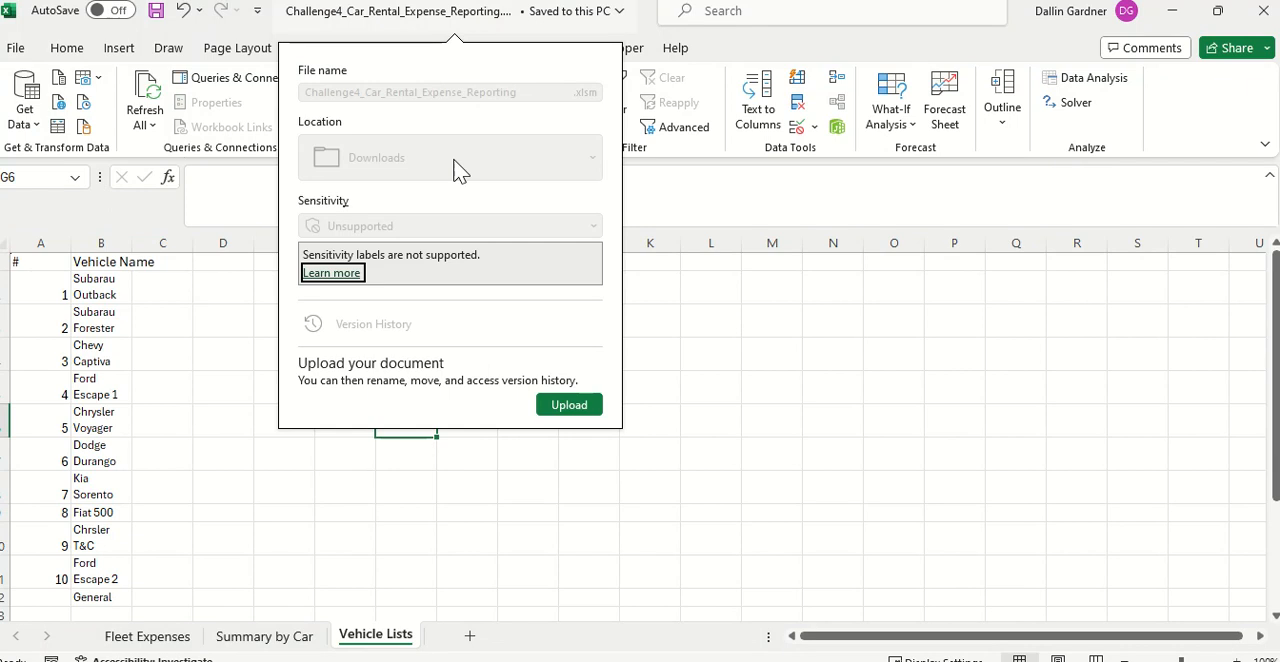
left_click(703, 262)
Step: Paste the copied InsertRowAndIncrement macro into the Vehicle Lists sheet's VBA code module and close the editor
left_click(638, 49)
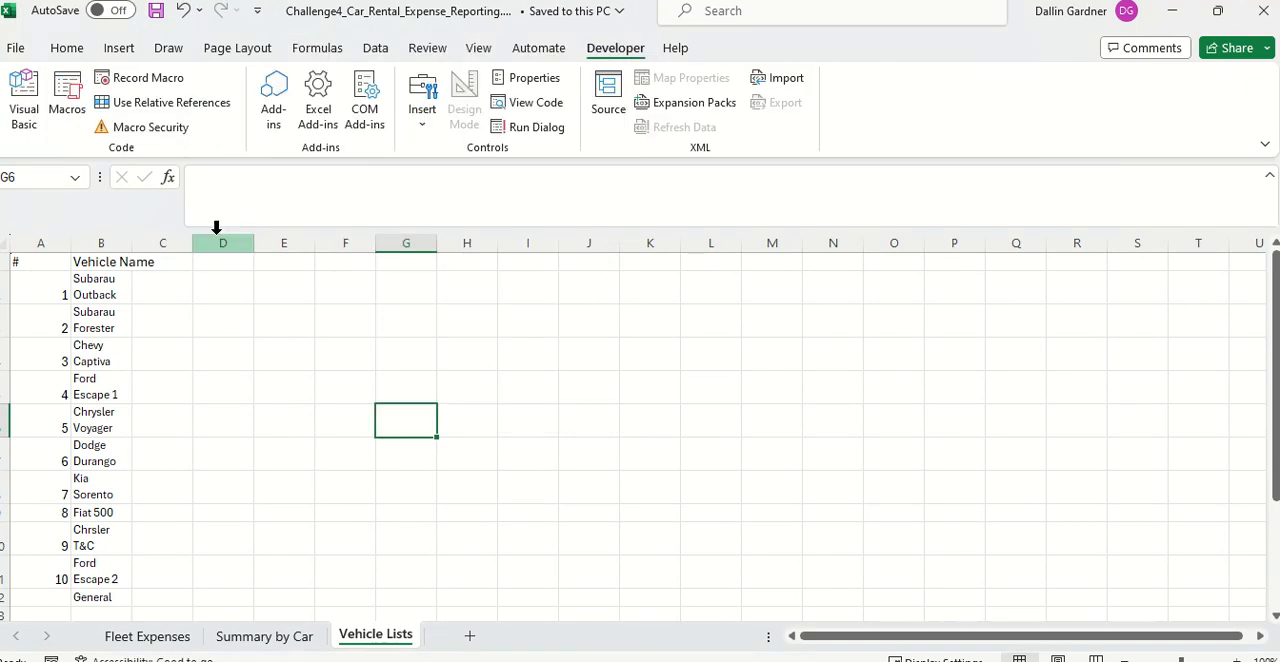
left_click(70, 108)
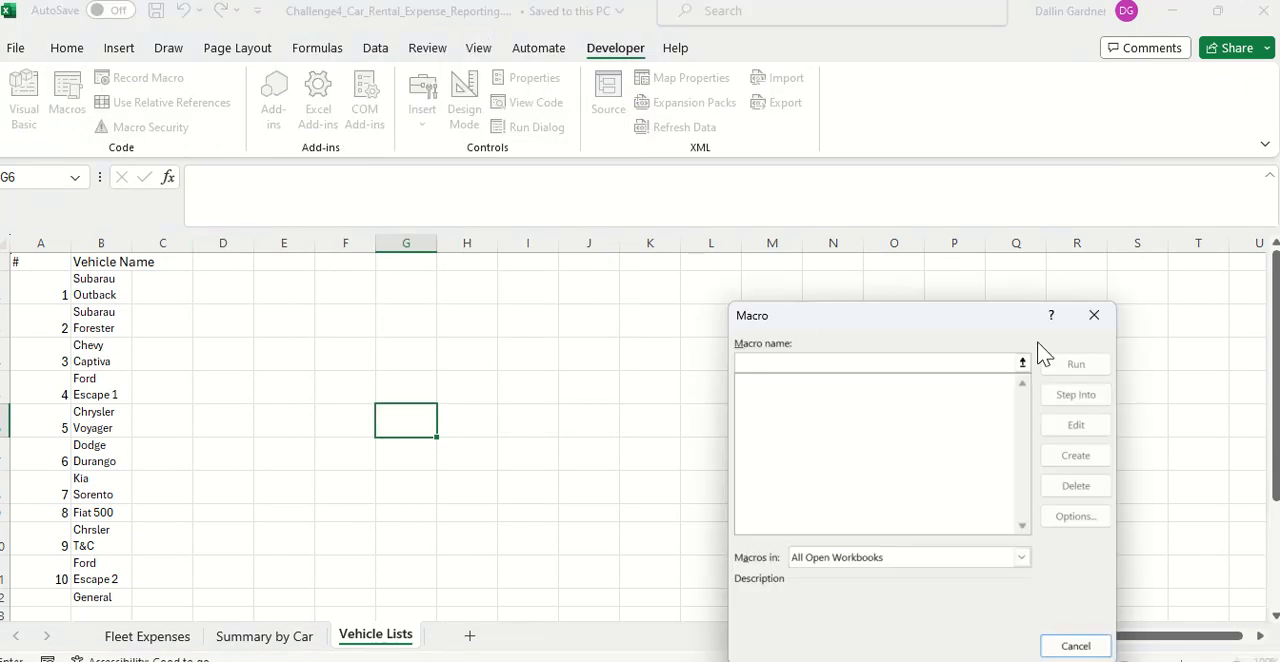
left_click(1096, 316)
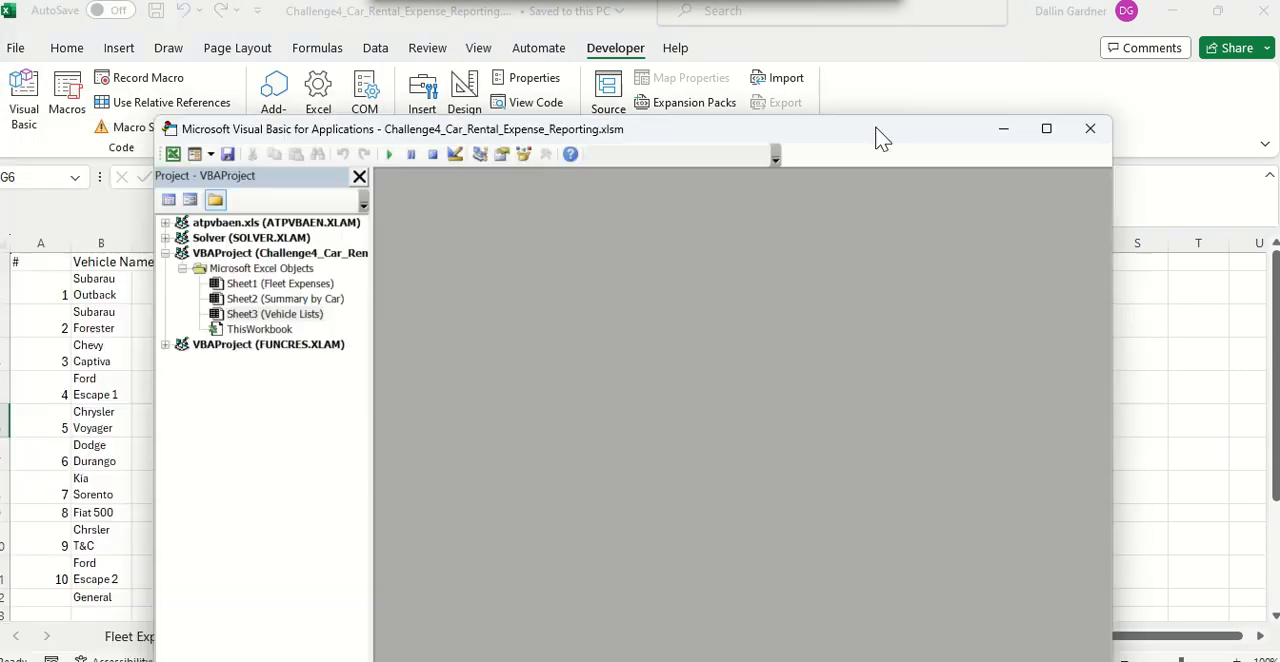
left_click_drag(877, 137, 934, 57)
double_click(358, 240)
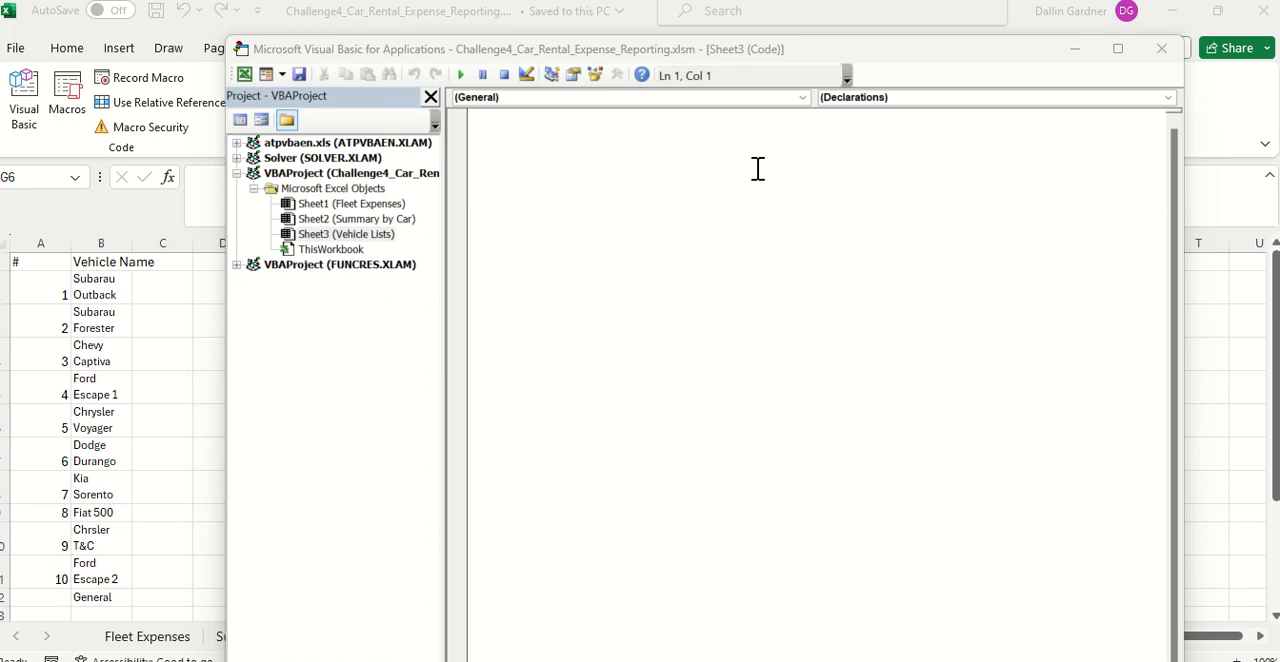
left_click(666, 148)
key("ctrl+v")
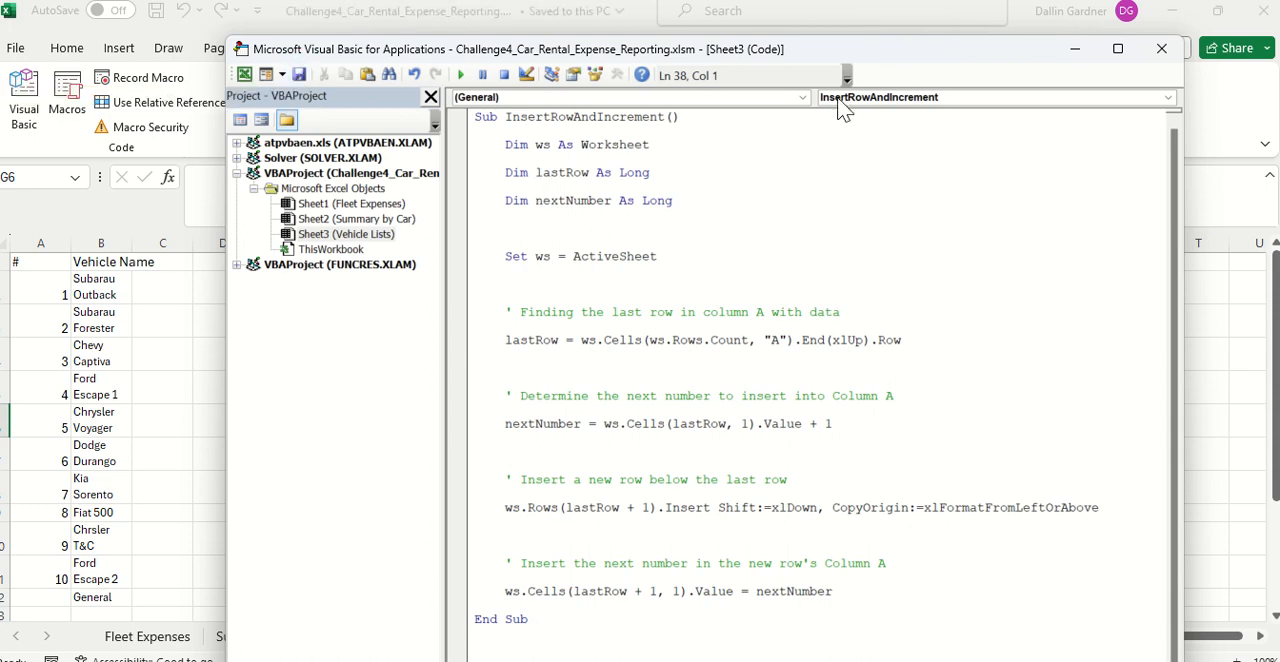
left_click(1162, 49)
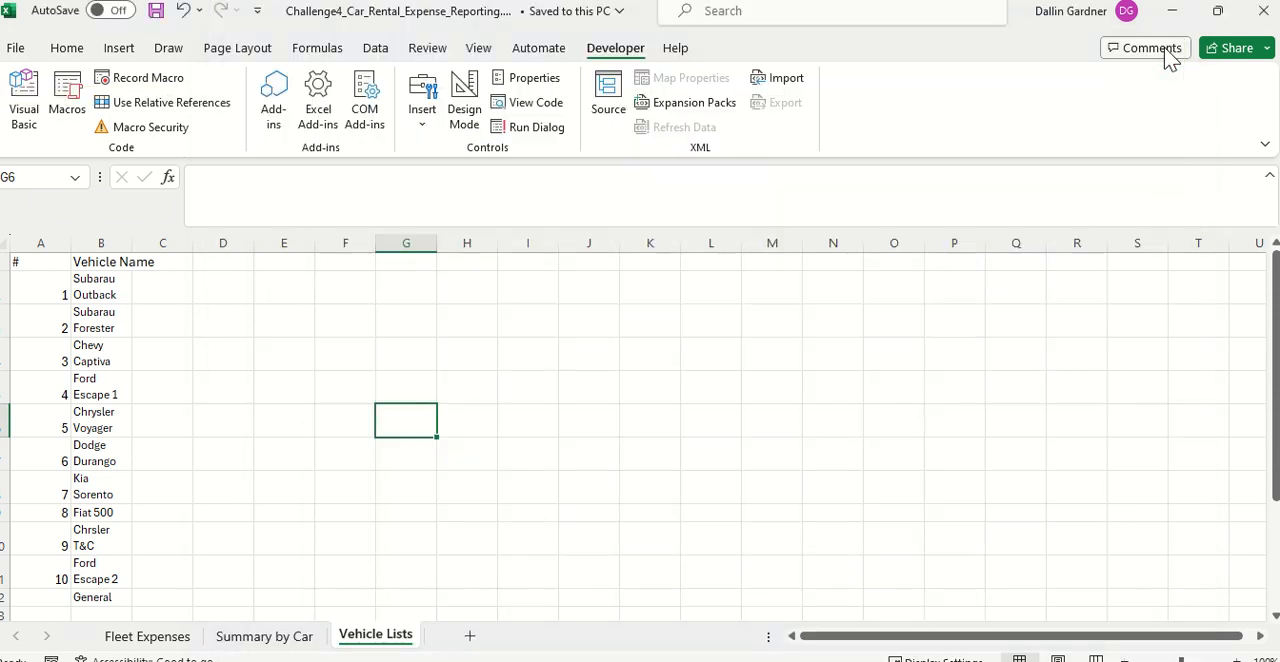
Step: Insert a form control button beside the vehicle list, across D2:F3, and assign it the macro Sheet3.InsertRowAndIncrement
left_click(205, 291)
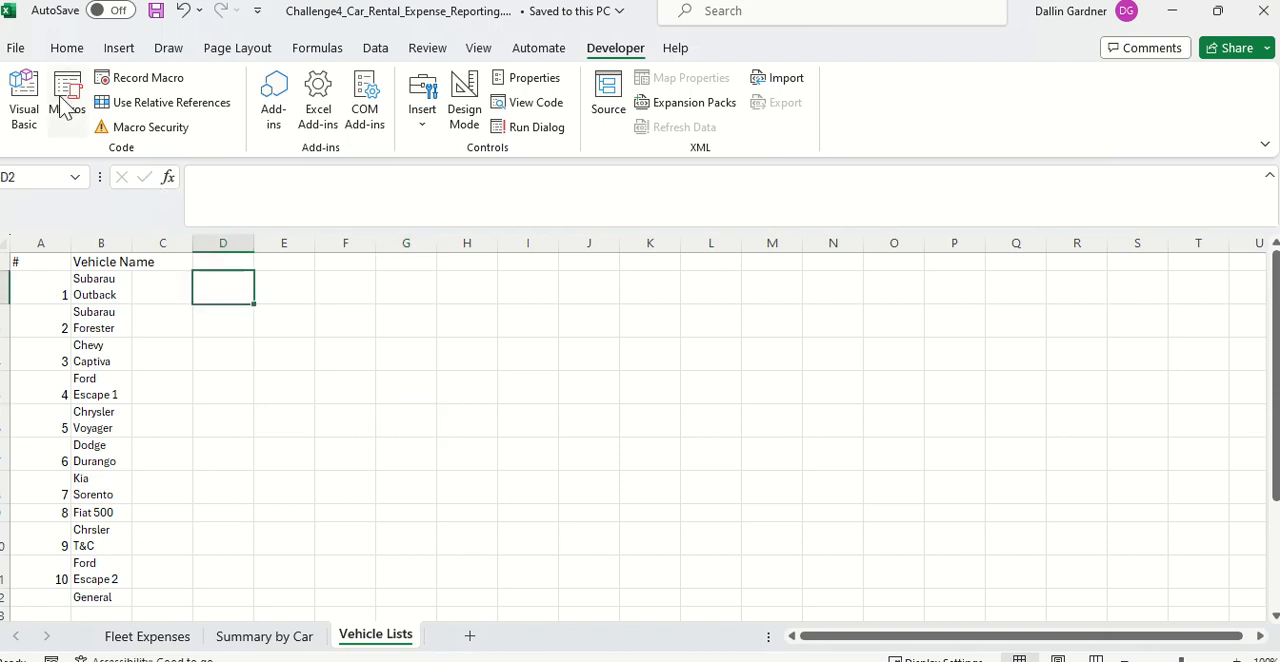
left_click(424, 126)
left_click(414, 176)
mouse_move(200, 272)
left_mouse_down()
mouse_move(294, 294)
mouse_move(358, 332)
left_mouse_up()
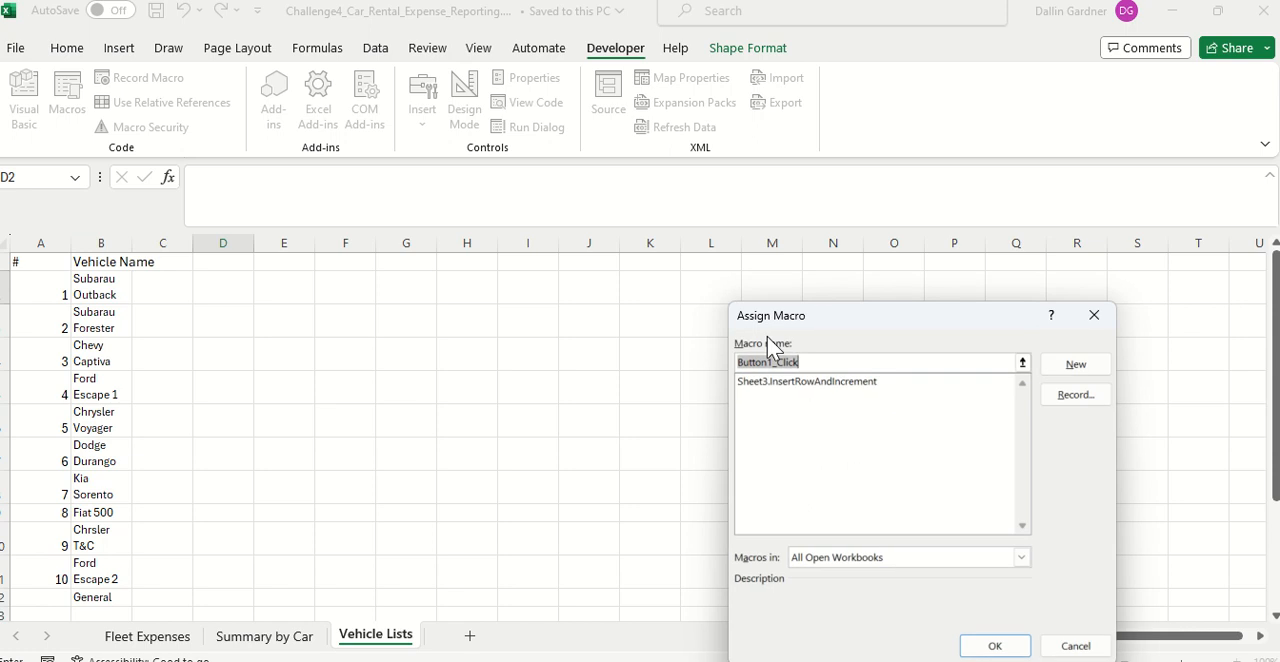
left_click(820, 388)
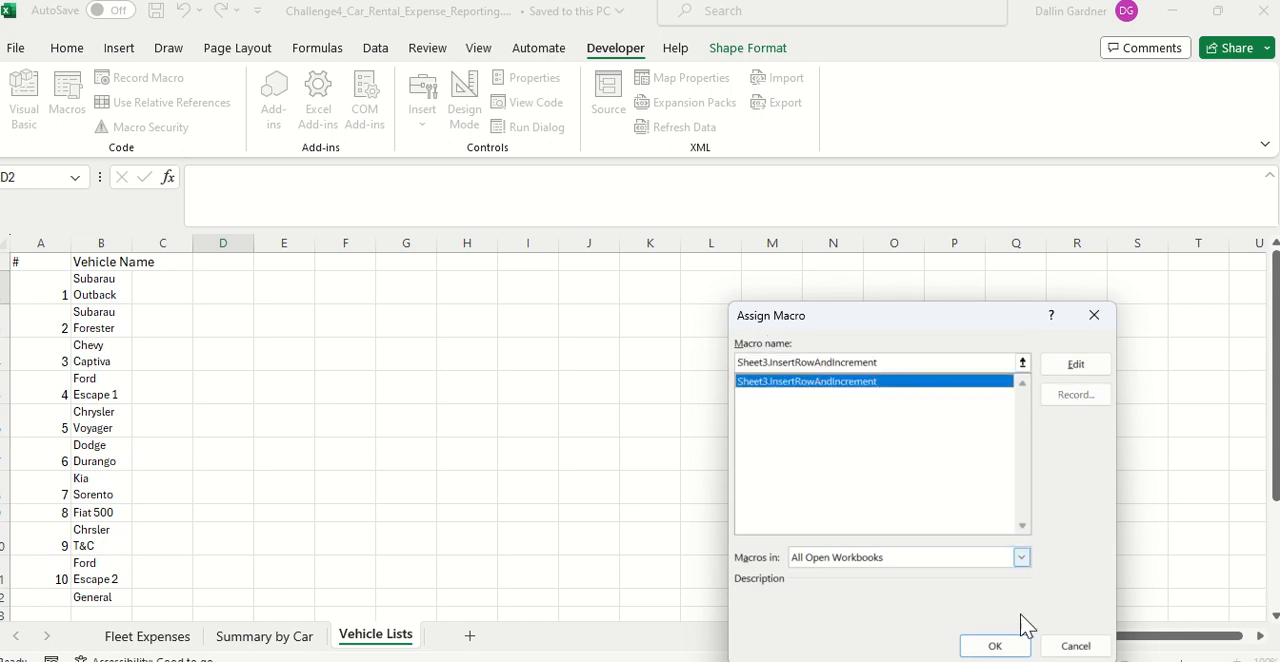
left_click(995, 645)
Step: Label the new button "Add Vehicle" and shrink it slightly to fit the text better
left_click(298, 304)
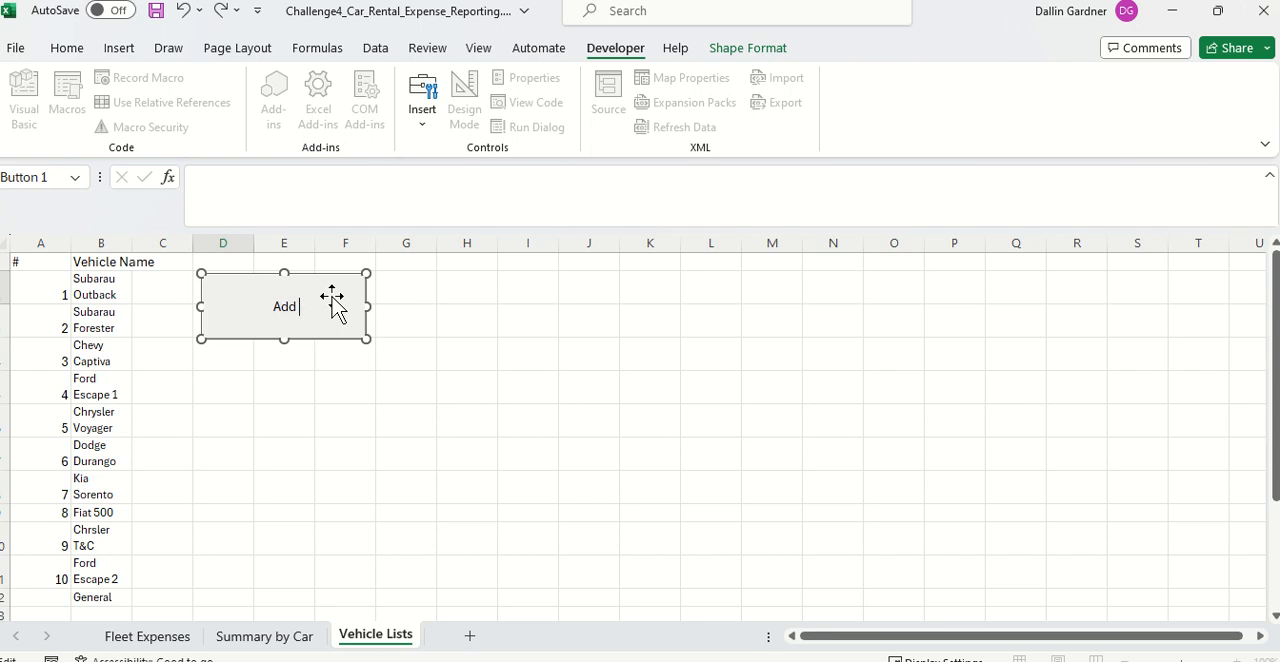
type("Add Vehicle")
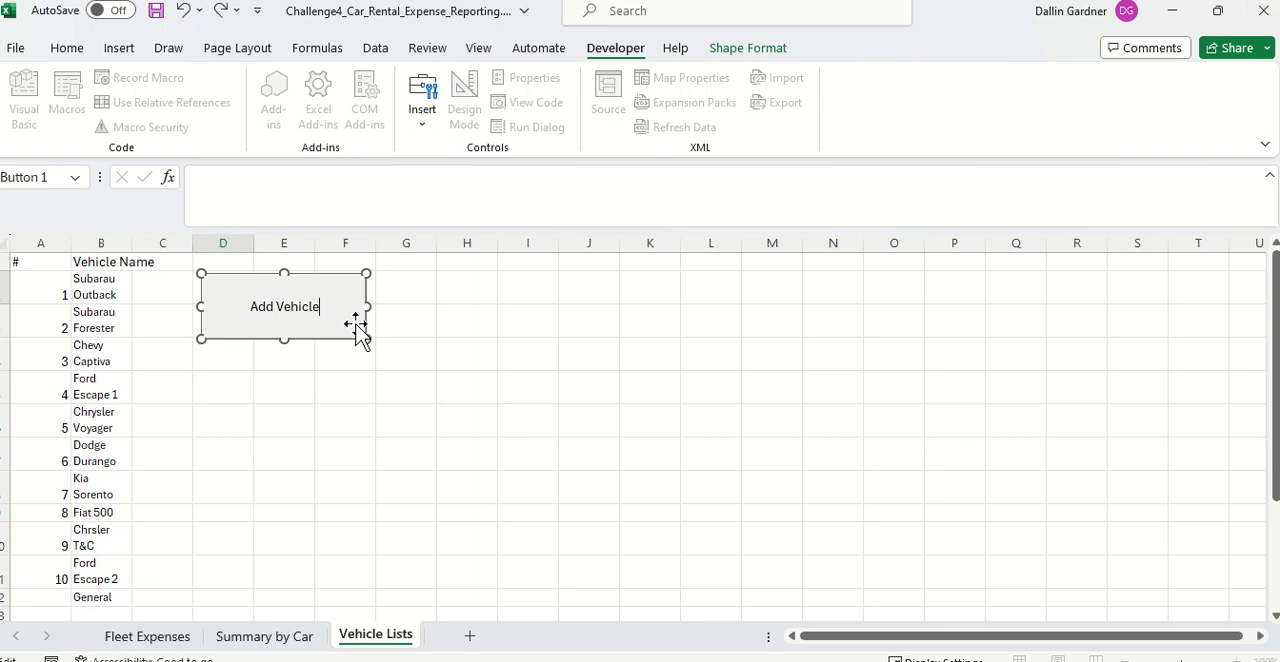
left_click_drag(363, 335, 344, 318)
left_click(220, 364)
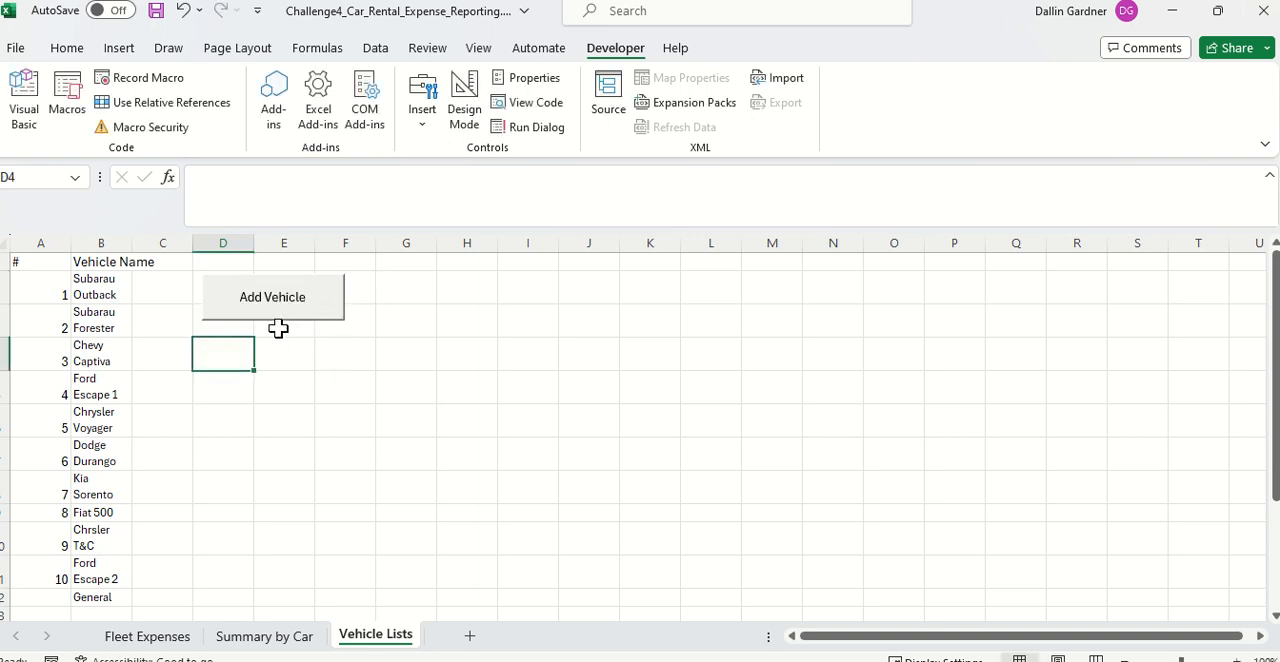
Step: Test the Add Vehicle button once and delete the row 12 it inserts above General
left_click(256, 308)
left_click(108, 597)
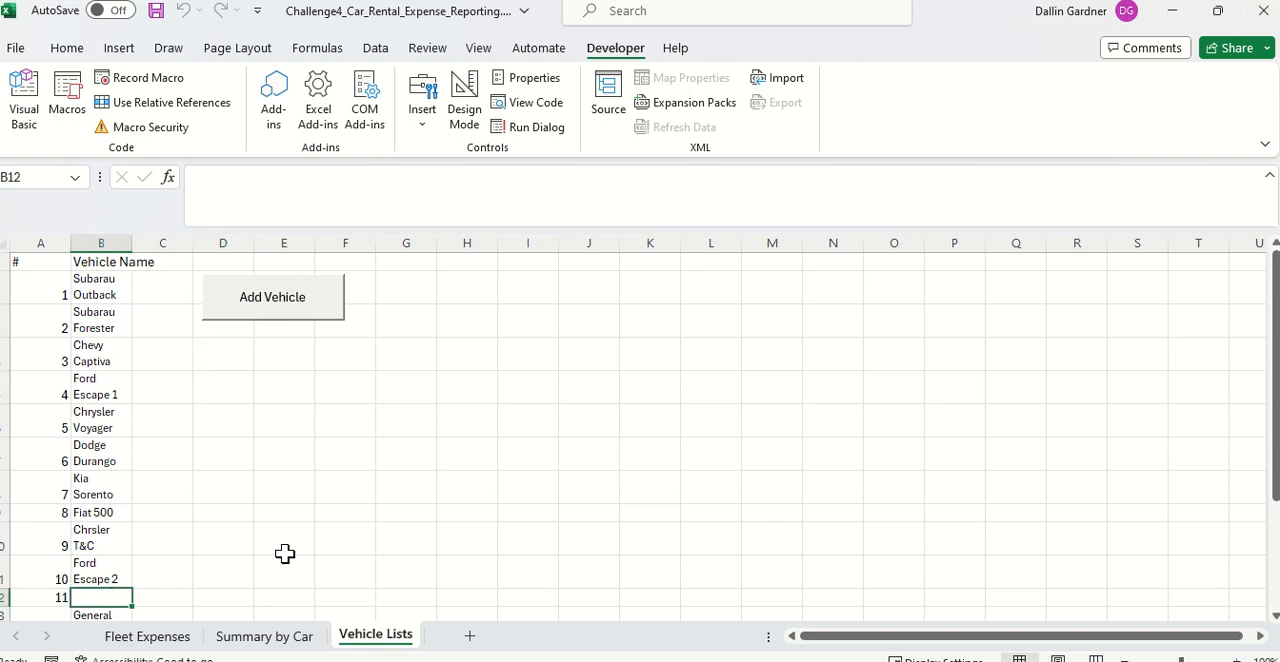
right_click(3, 597)
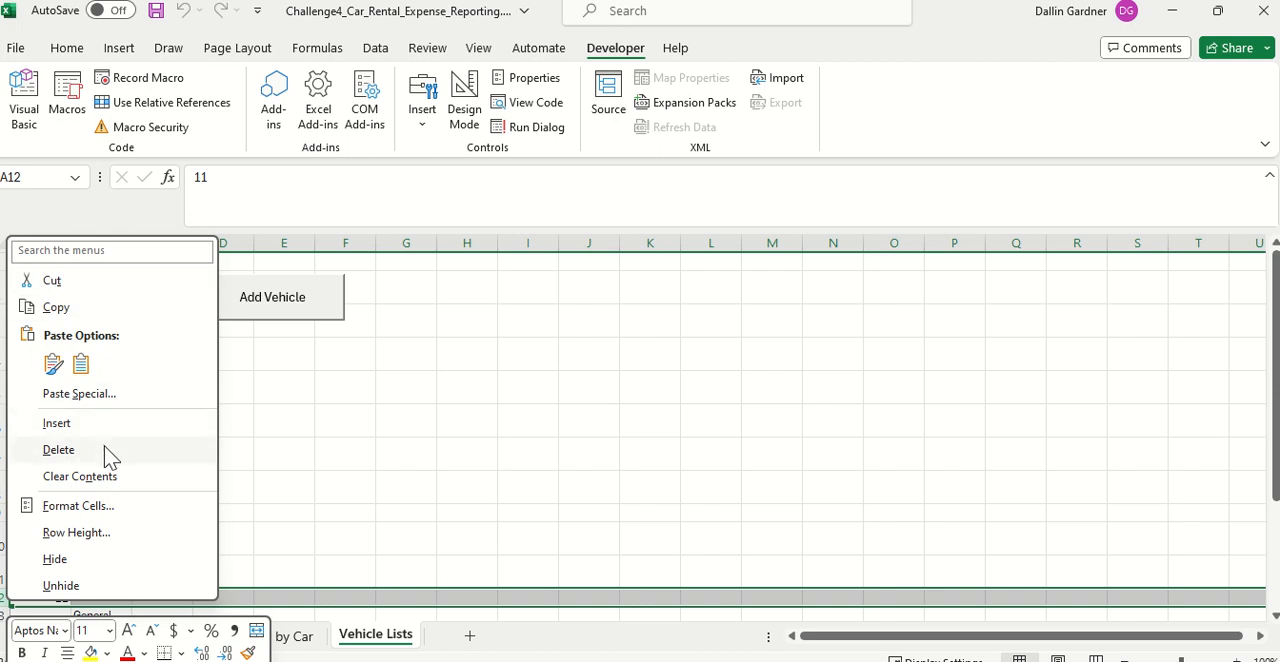
key("Escape")
Step: Check the vehicle dropdown choices in cell B2 of the Fleet Expenses sheet
left_click(265, 638)
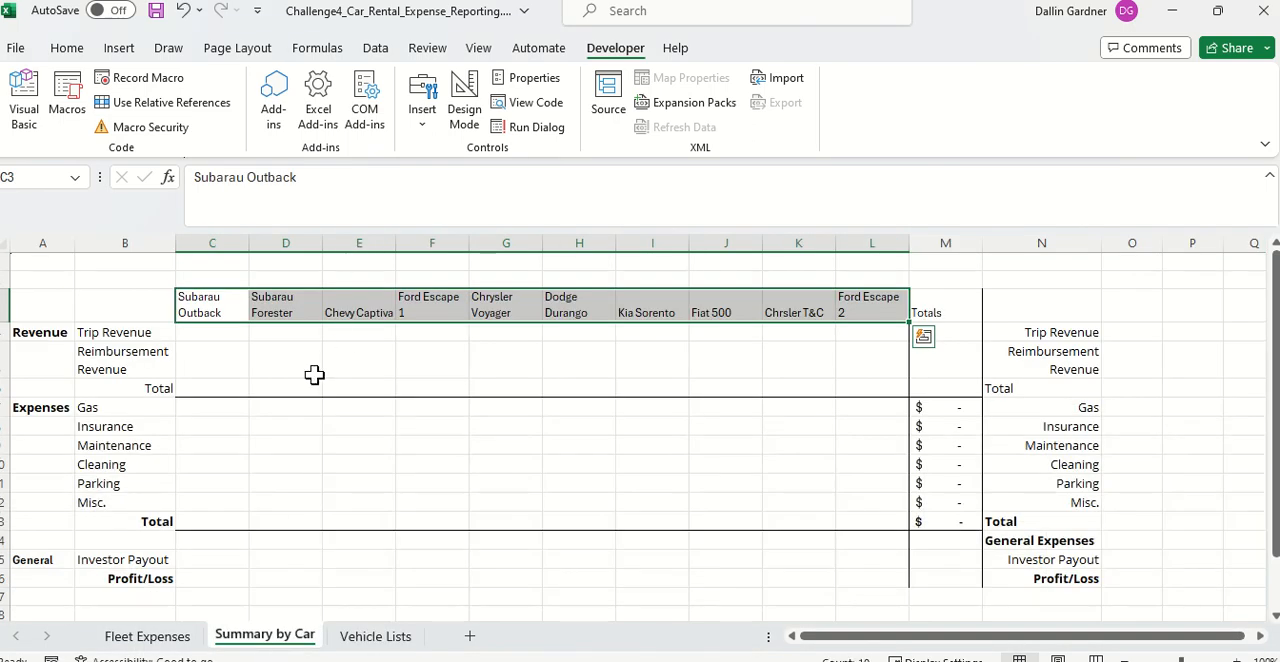
left_click(160, 638)
left_click(318, 282)
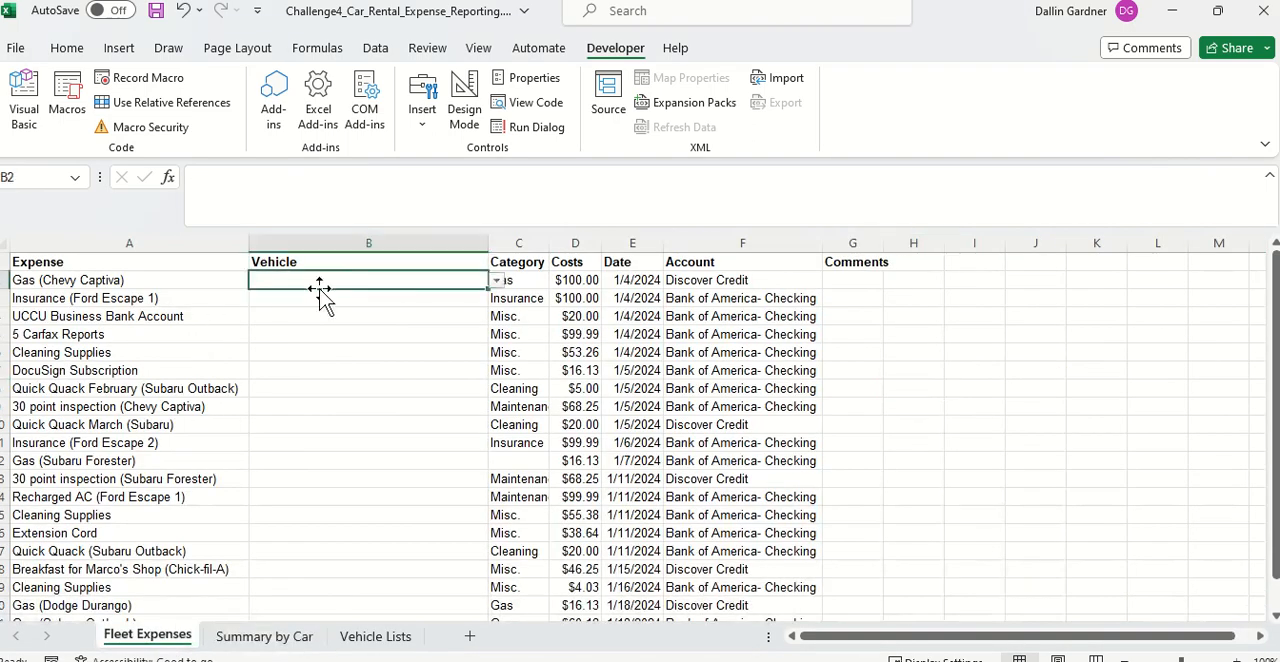
left_click(497, 282)
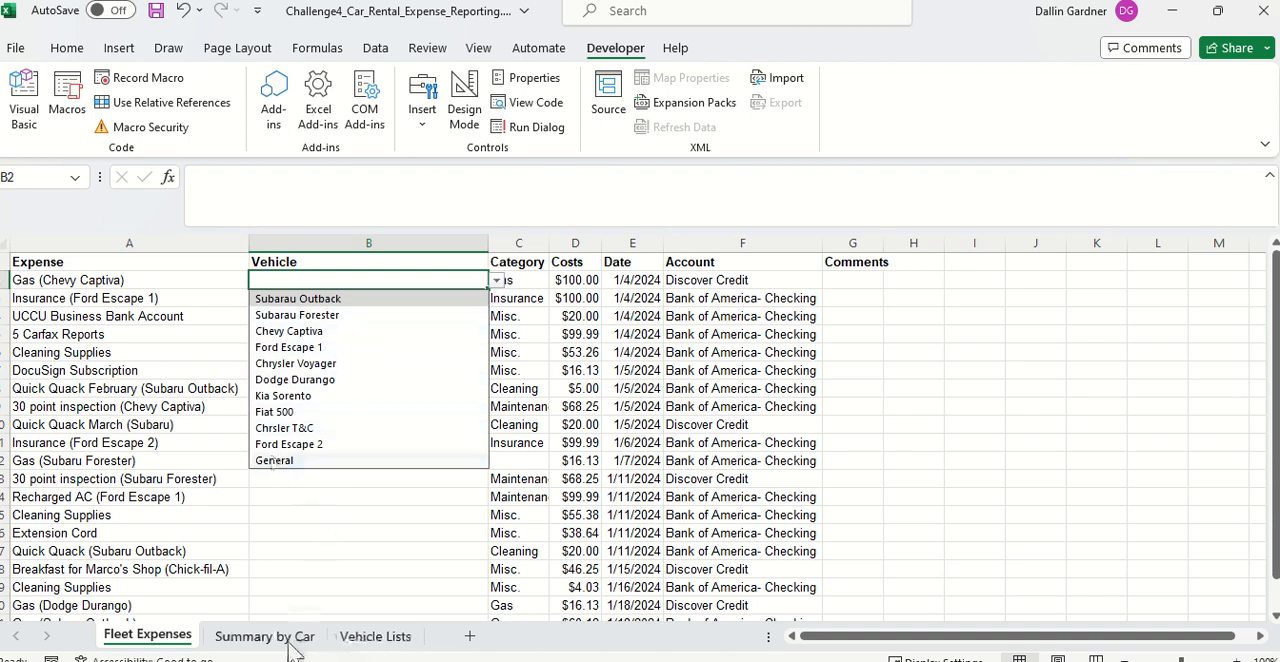
Step: Add a row to the Vehicle Lists sheet with the Add Vehicle button and enter "Cool Car" in B12
left_click(362, 637)
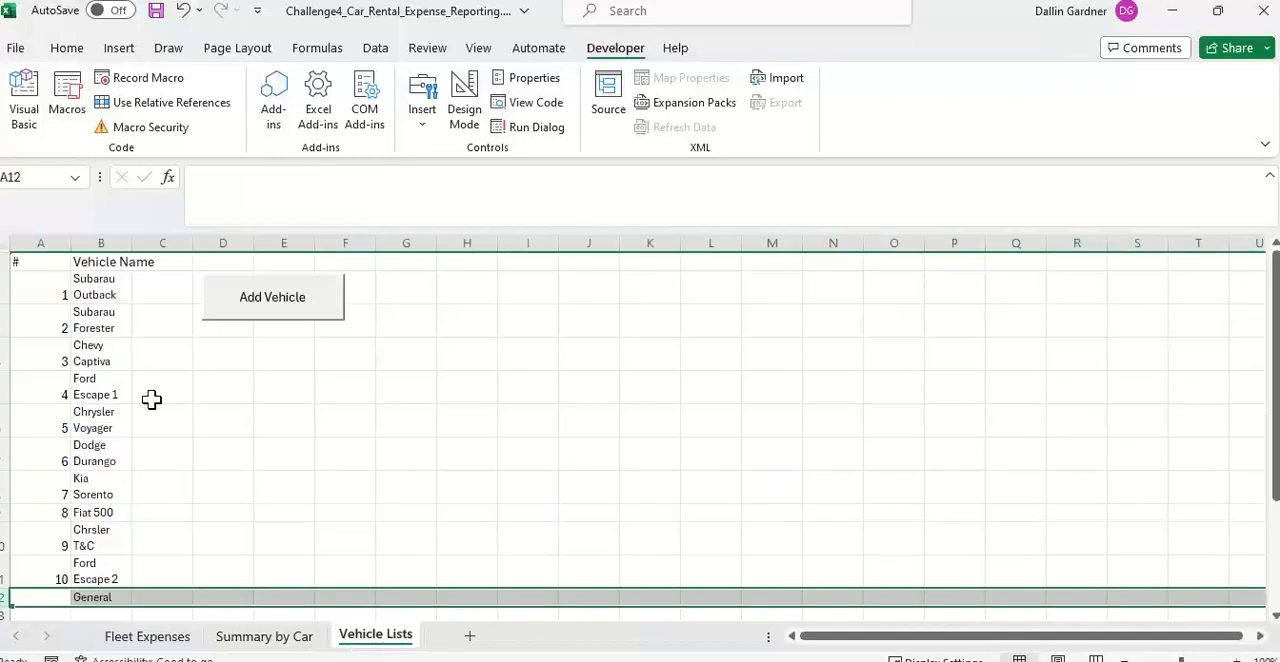
left_click(315, 322)
left_click(93, 596)
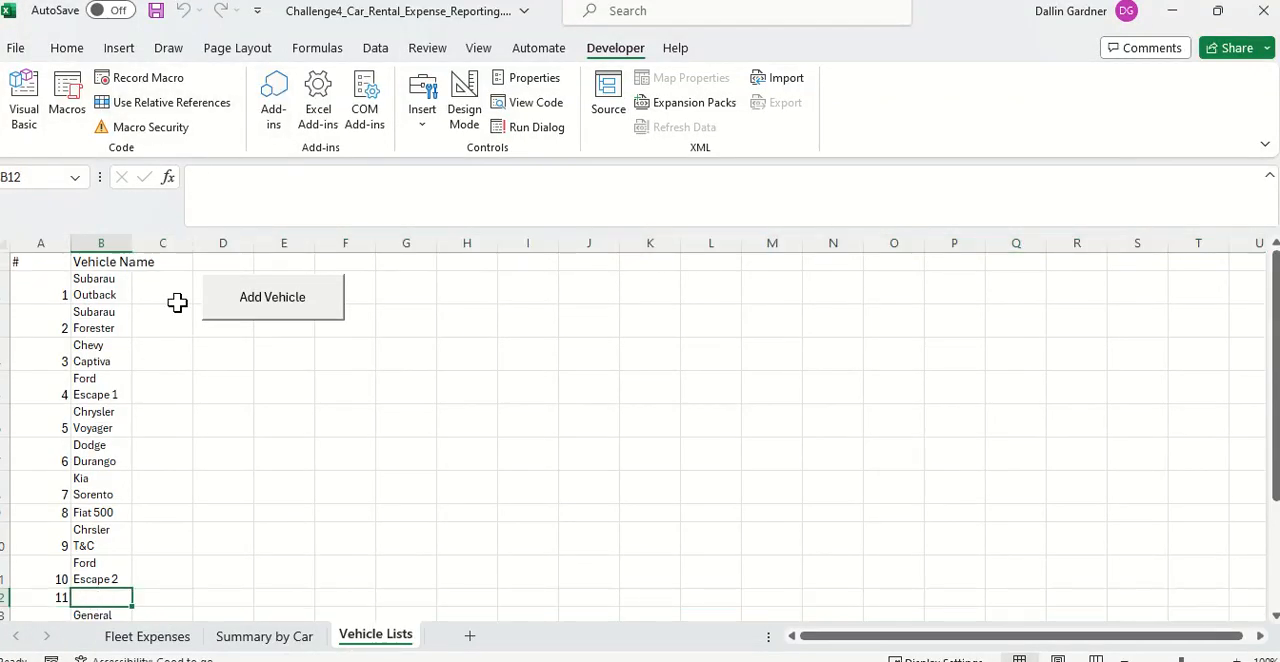
double_click(93, 598)
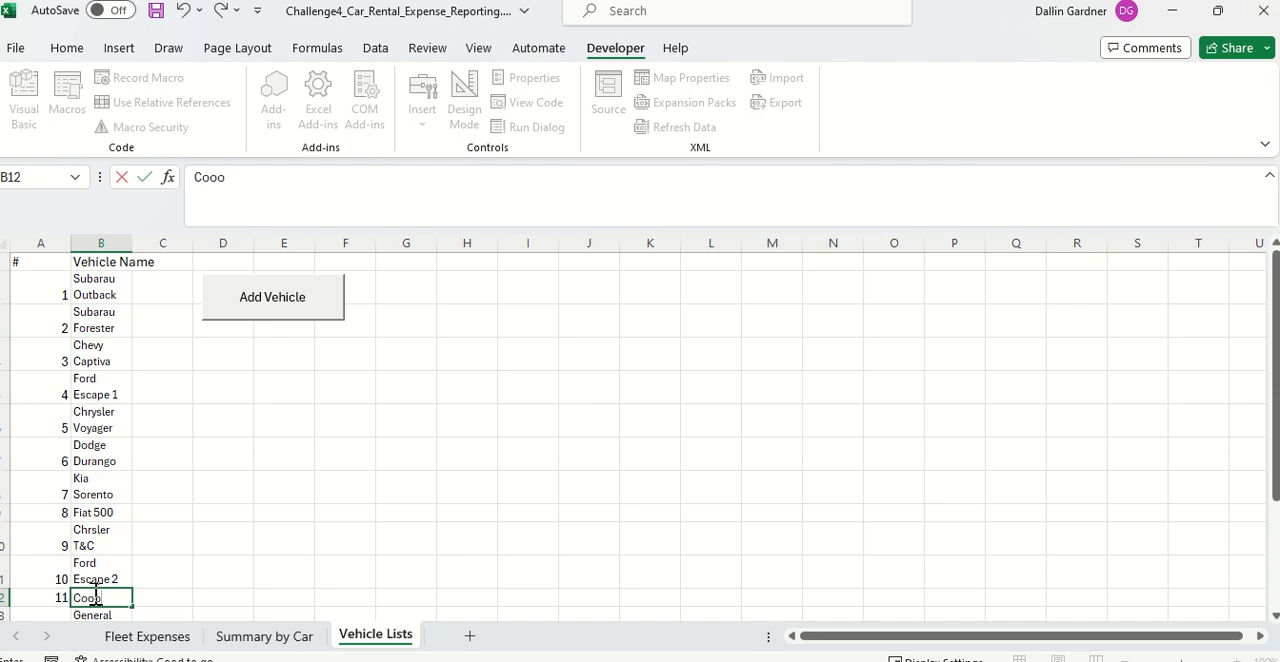
type("Cool Car")
key("Return")
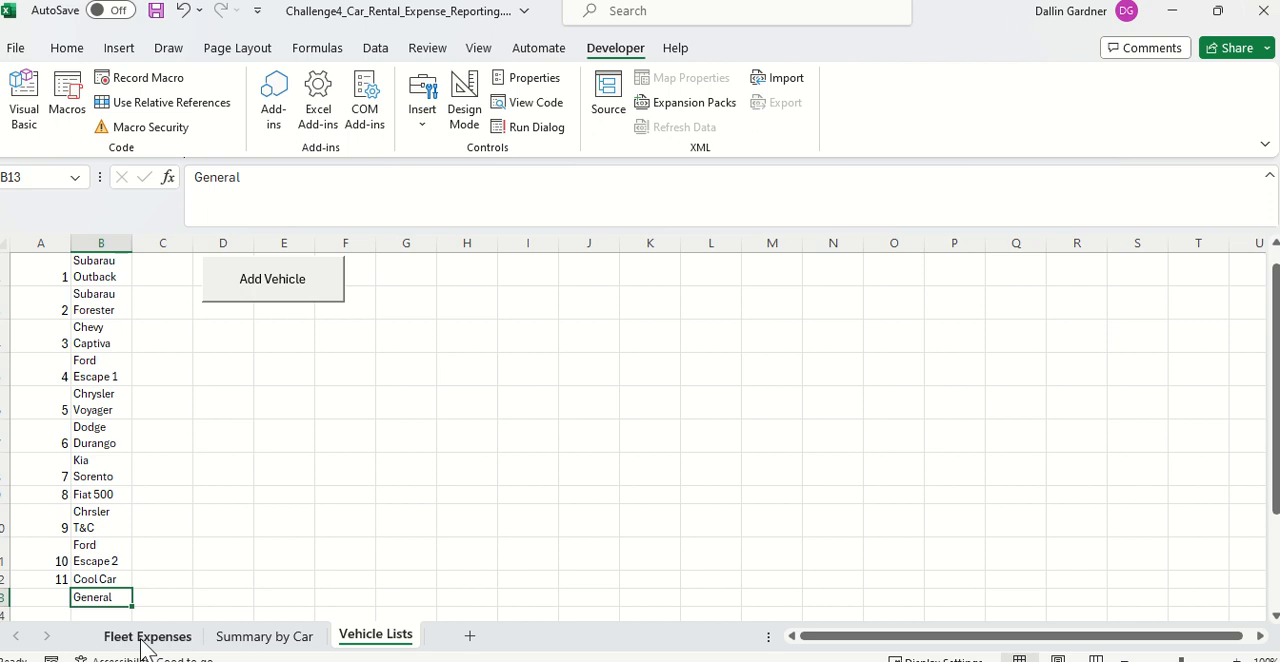
Step: Check the vehicle choices offered in cell B2 of the Fleet Expenses sheet for the new "Cool Car" entry
left_click(147, 638)
left_click(496, 281)
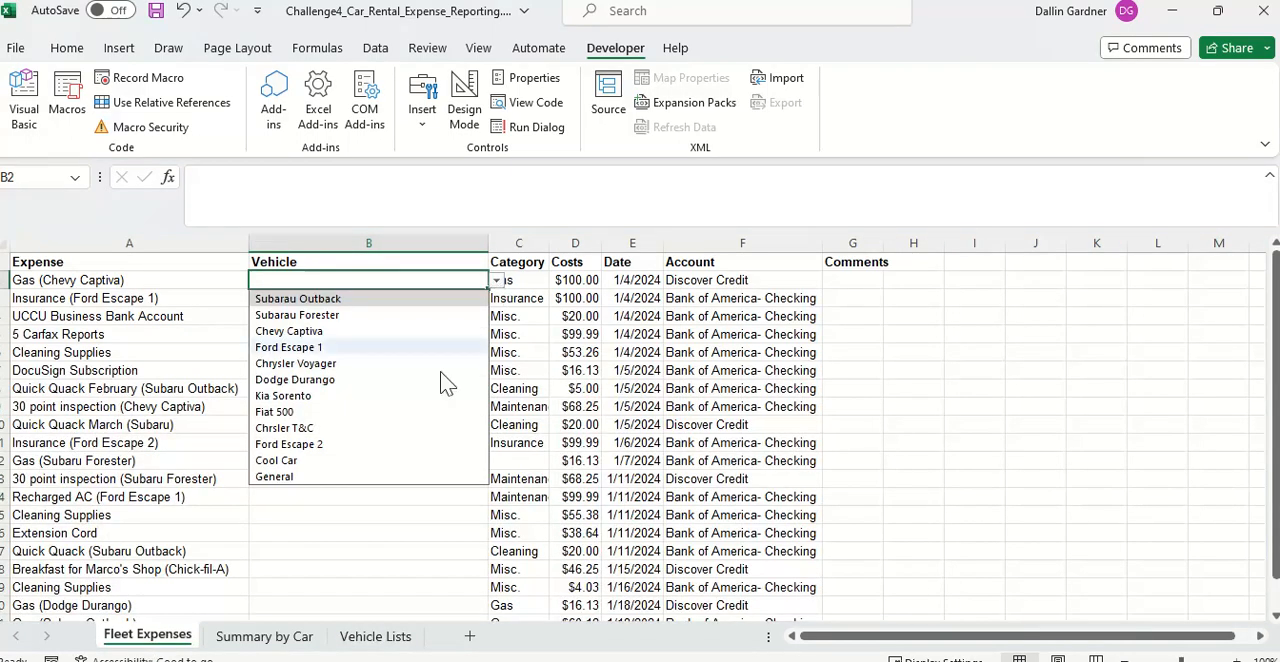
left_click(326, 538)
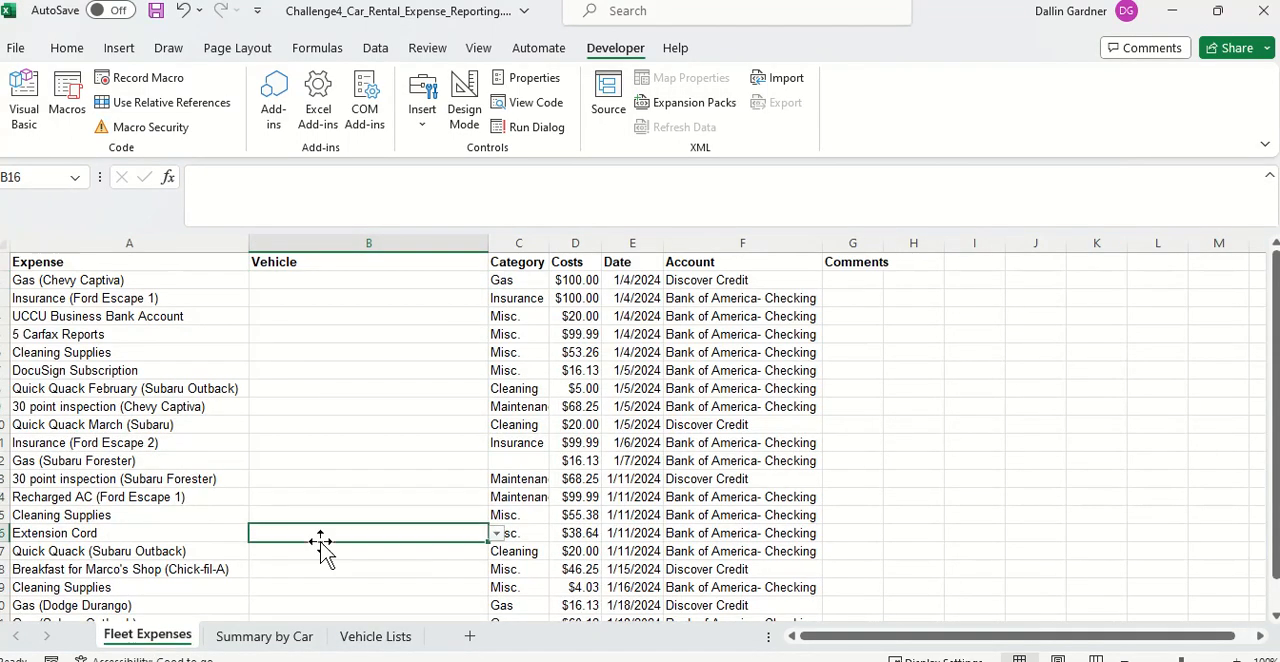
Step: Delete the "Cool Car" row, row 12, from the Vehicle Lists sheet
left_click(375, 636)
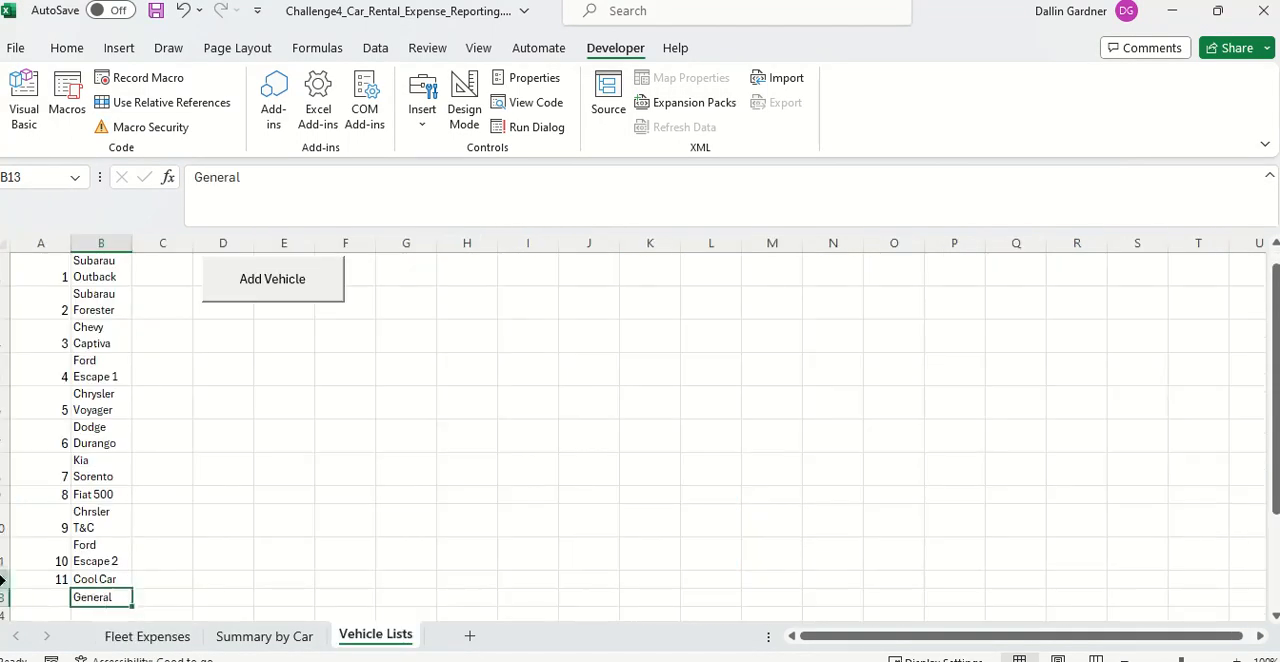
right_click(5, 579)
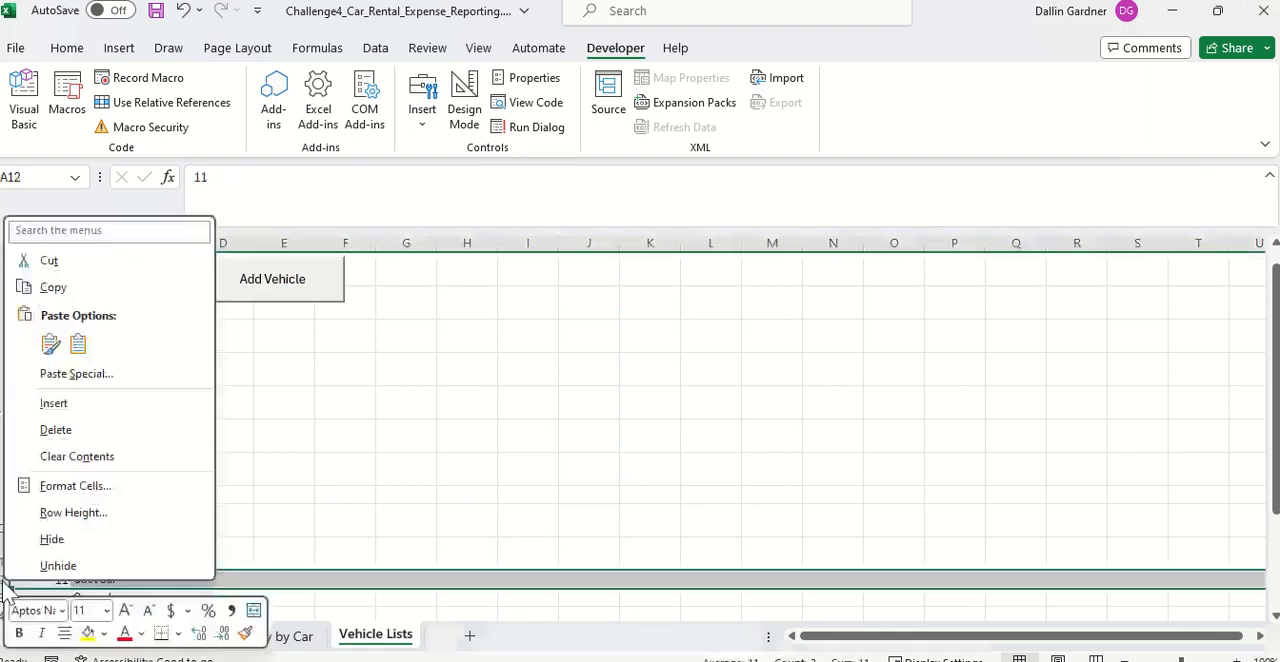
left_click(93, 428)
left_click(257, 554)
Step: Copy the two account names in F2:F3 of the Fleet Expenses sheet
left_click(165, 637)
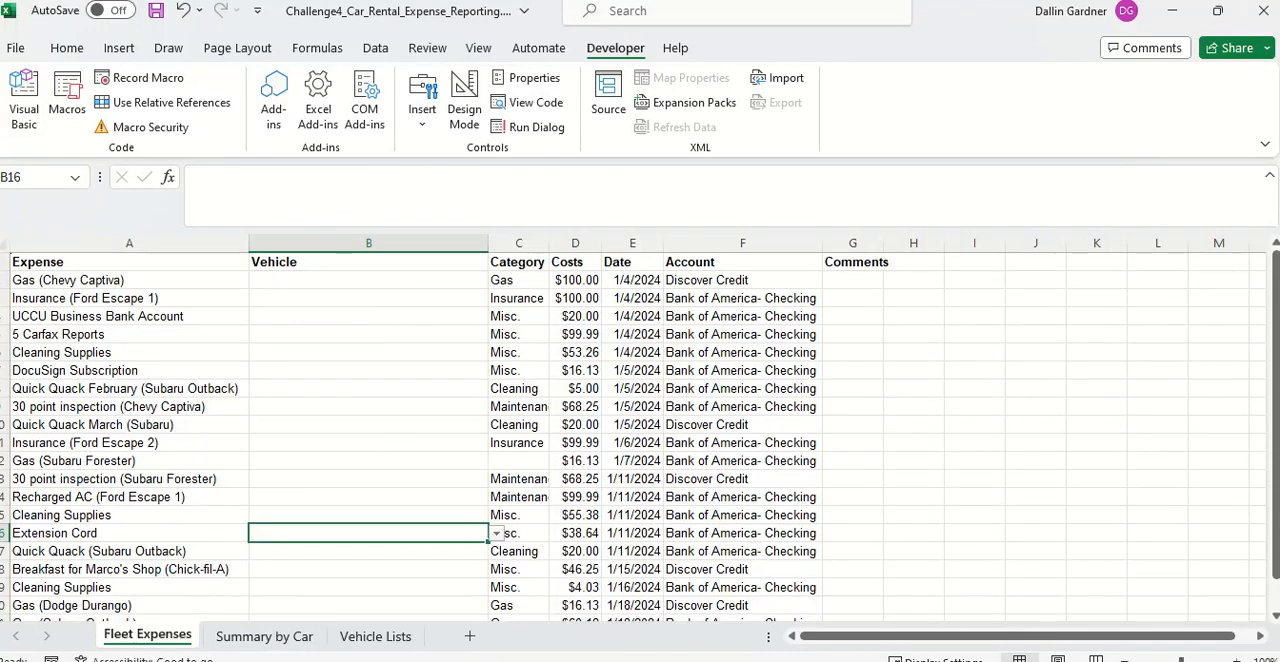
key("alt+F11")
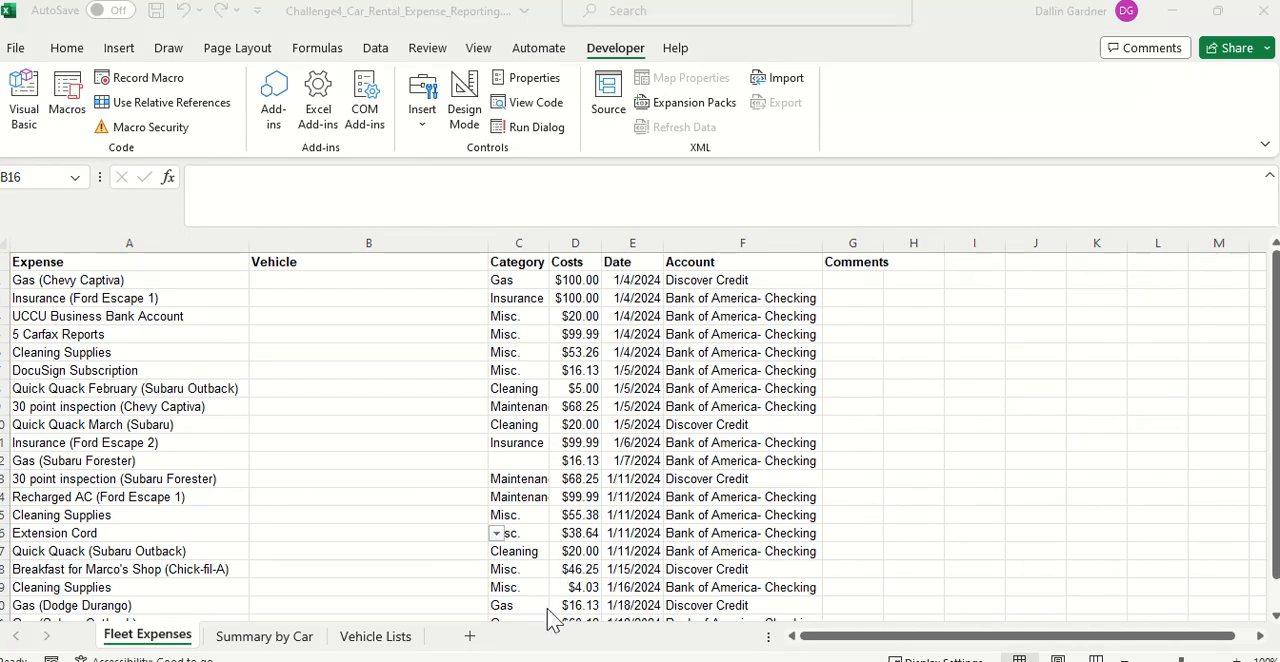
left_click(729, 282)
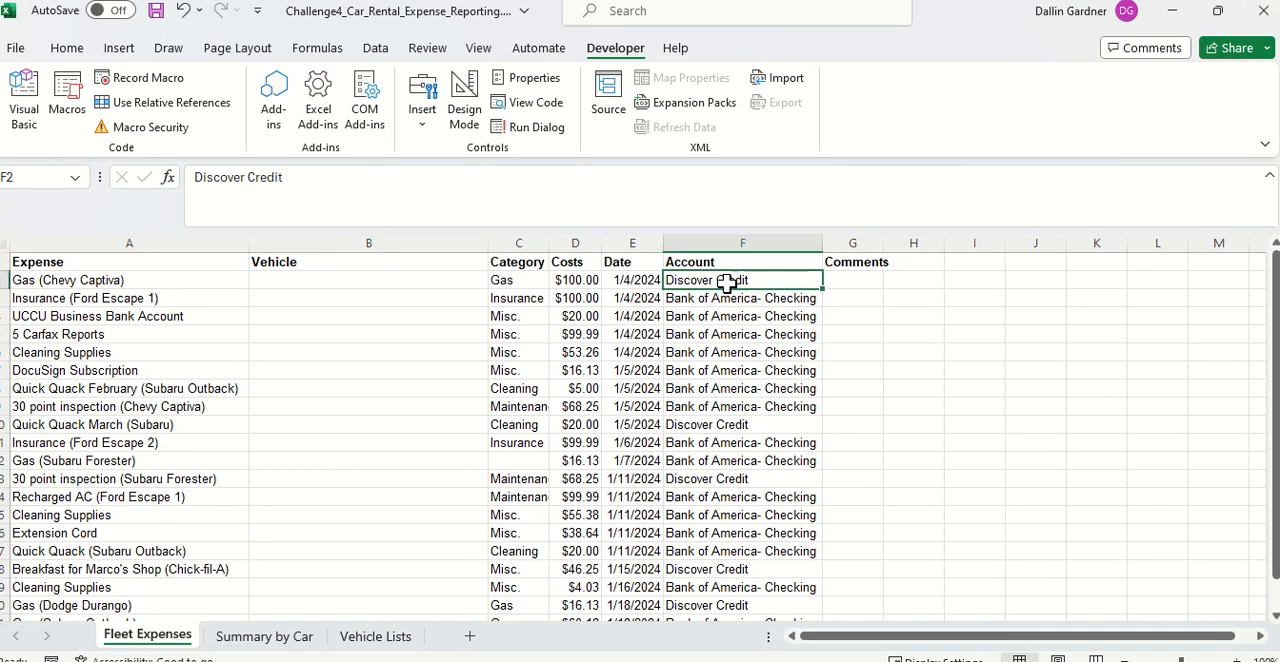
key("shift+Down")
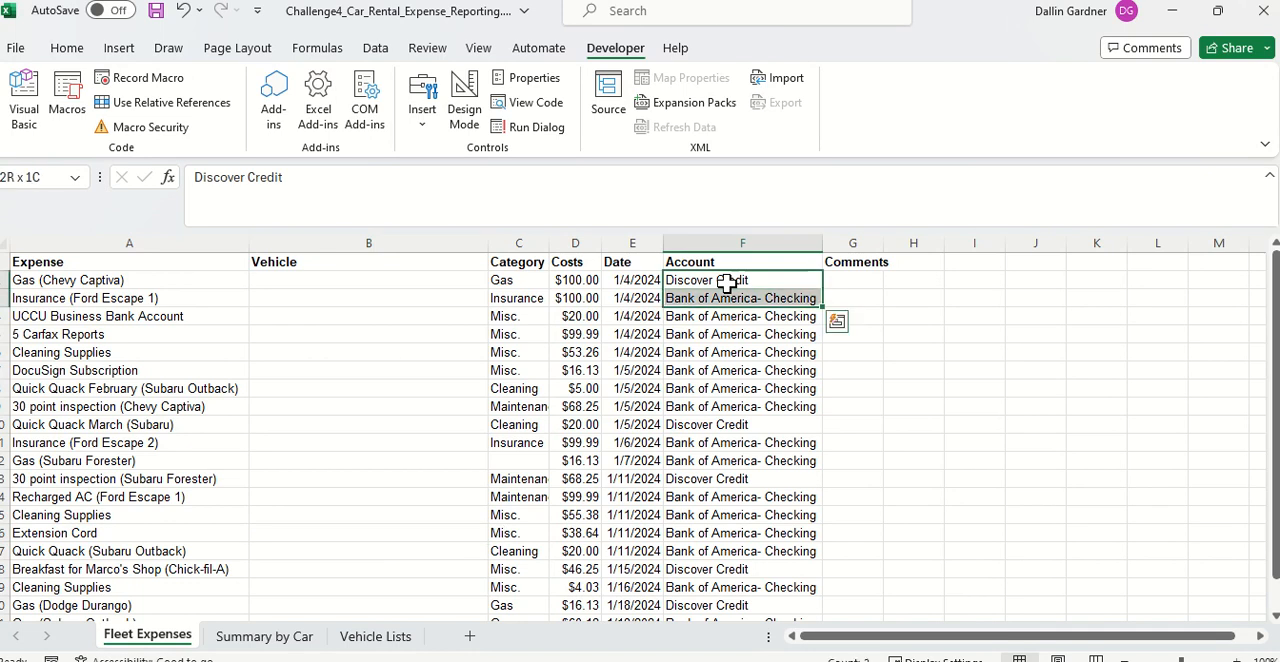
key("ctrl+c")
Step: Add a new worksheet after Vehicle Lists and name it "Account List"
left_click(468, 637)
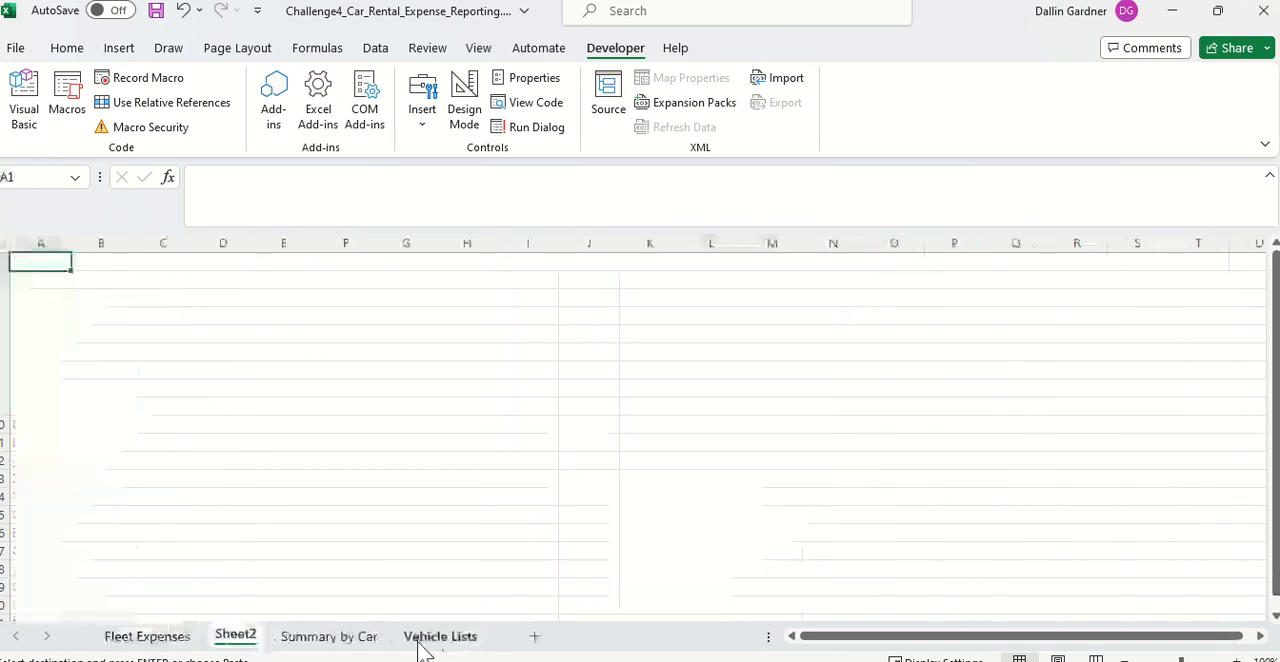
mouse_move(262, 636)
left_mouse_down()
mouse_move(251, 637)
mouse_move(491, 647)
left_mouse_up()
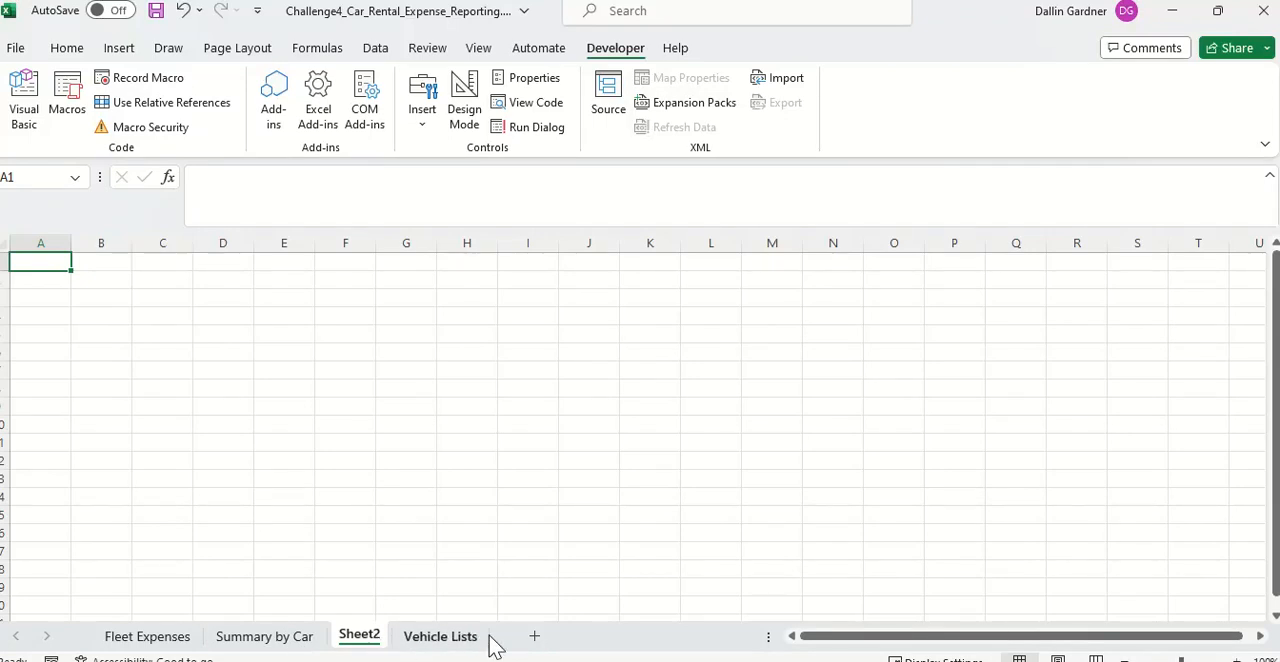
left_click_drag(371, 646, 503, 648)
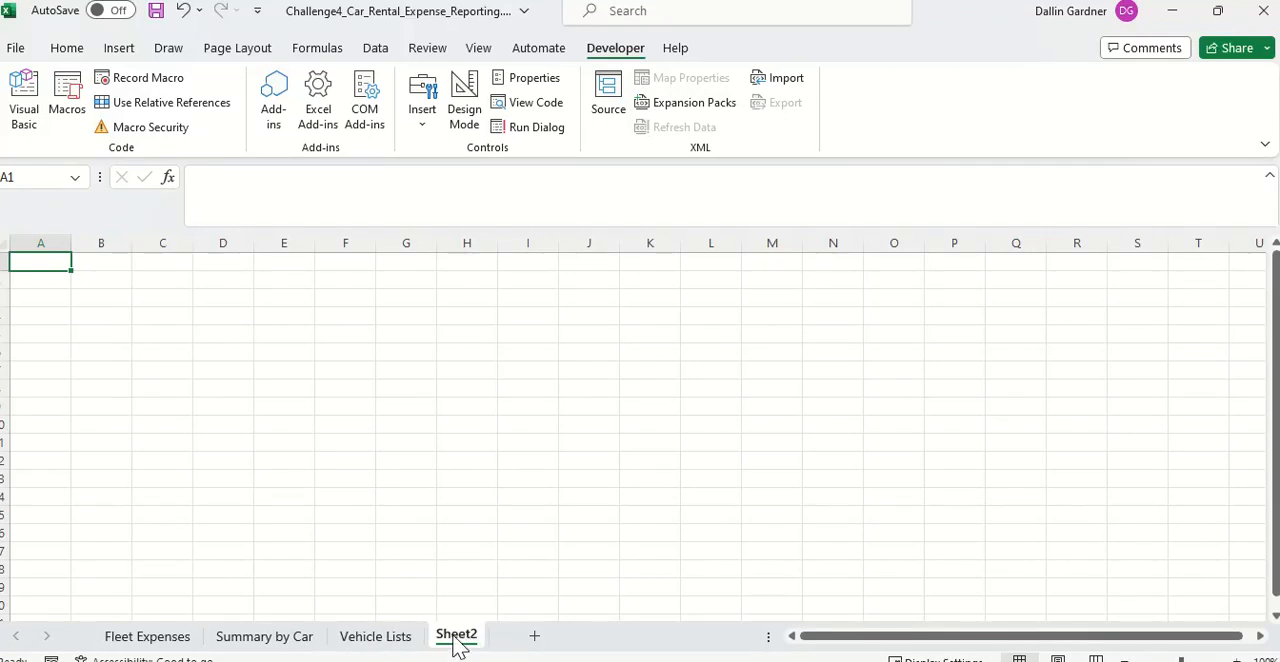
right_click(457, 640)
left_click(525, 400)
type("Ac")
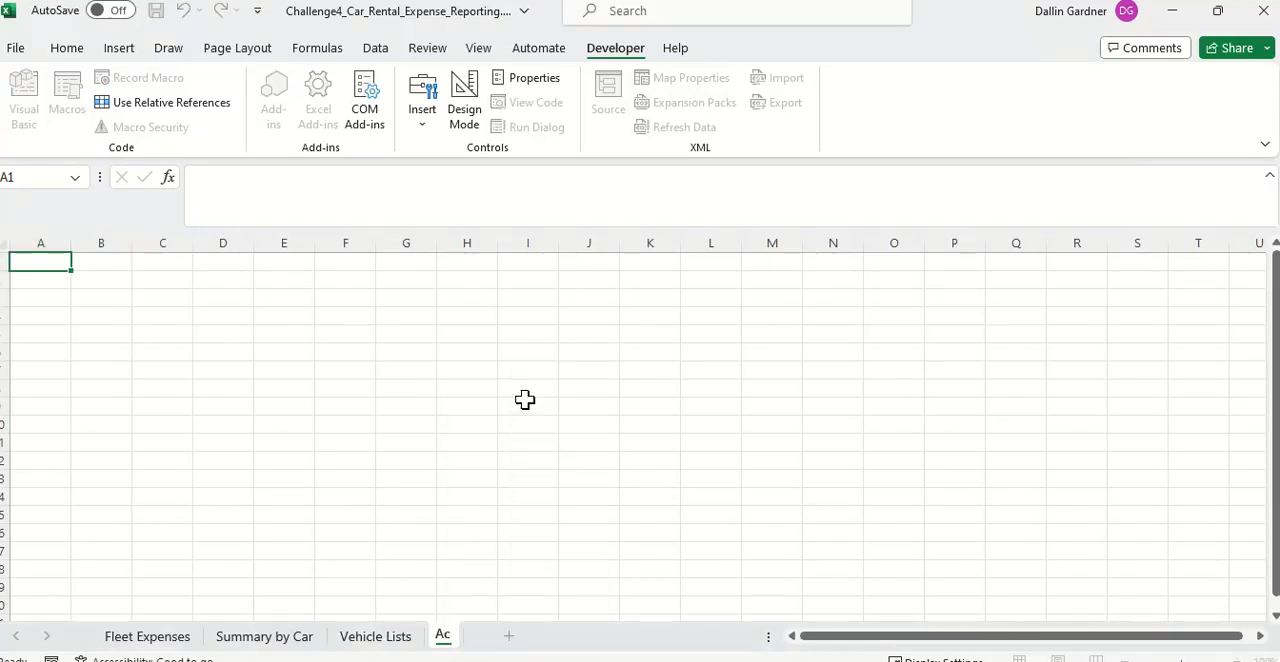
type("count Lis")
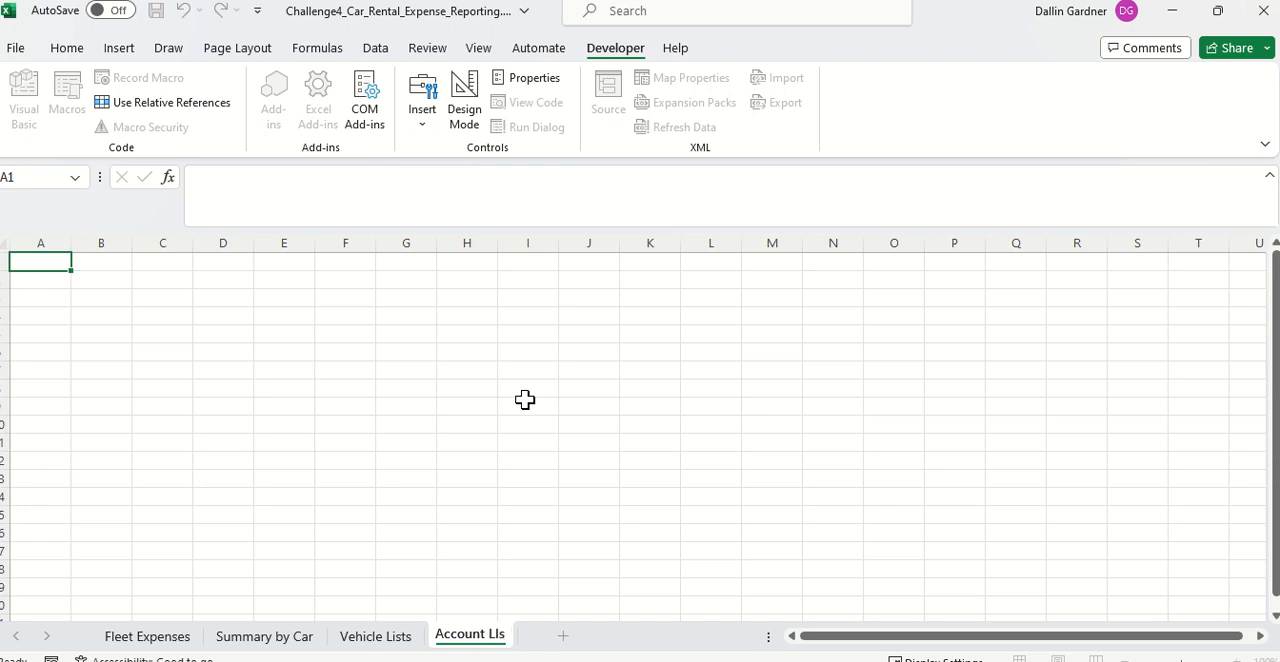
type("t")
key("Return")
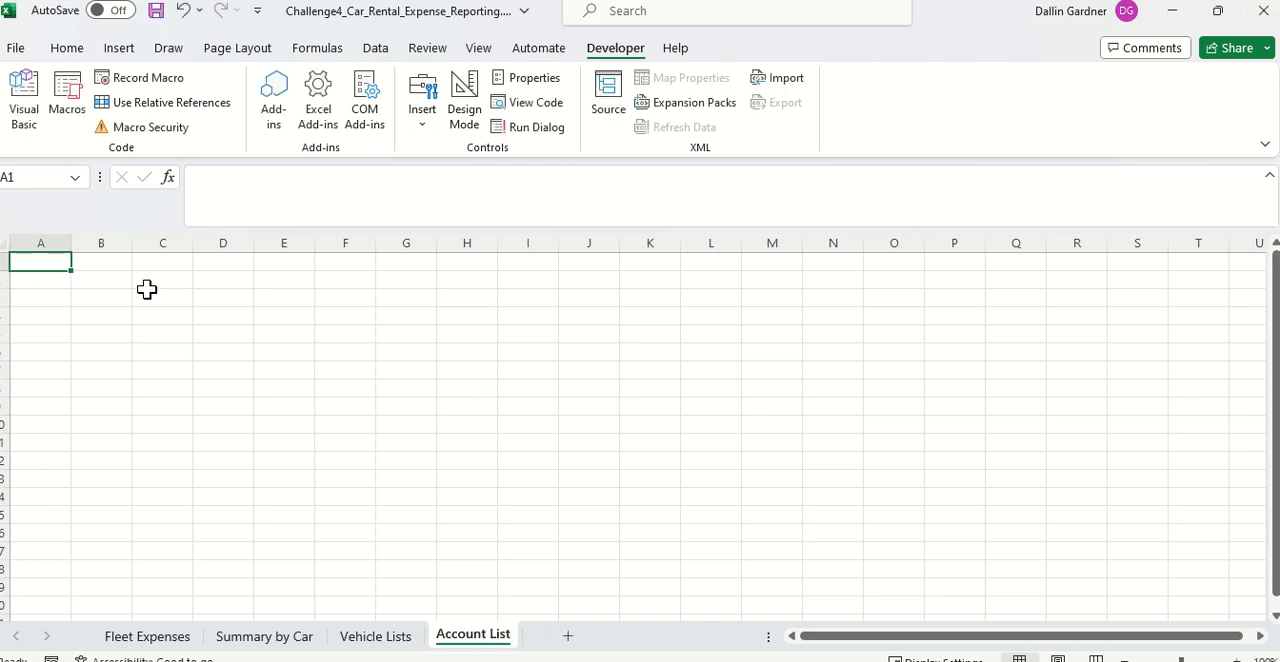
Step: Enter the headers "#" and "Name" in A1:B1 of Account List and number A2:A3 as 1 and 2
type("#")
key("Tab")
type("Name")
key("Return")
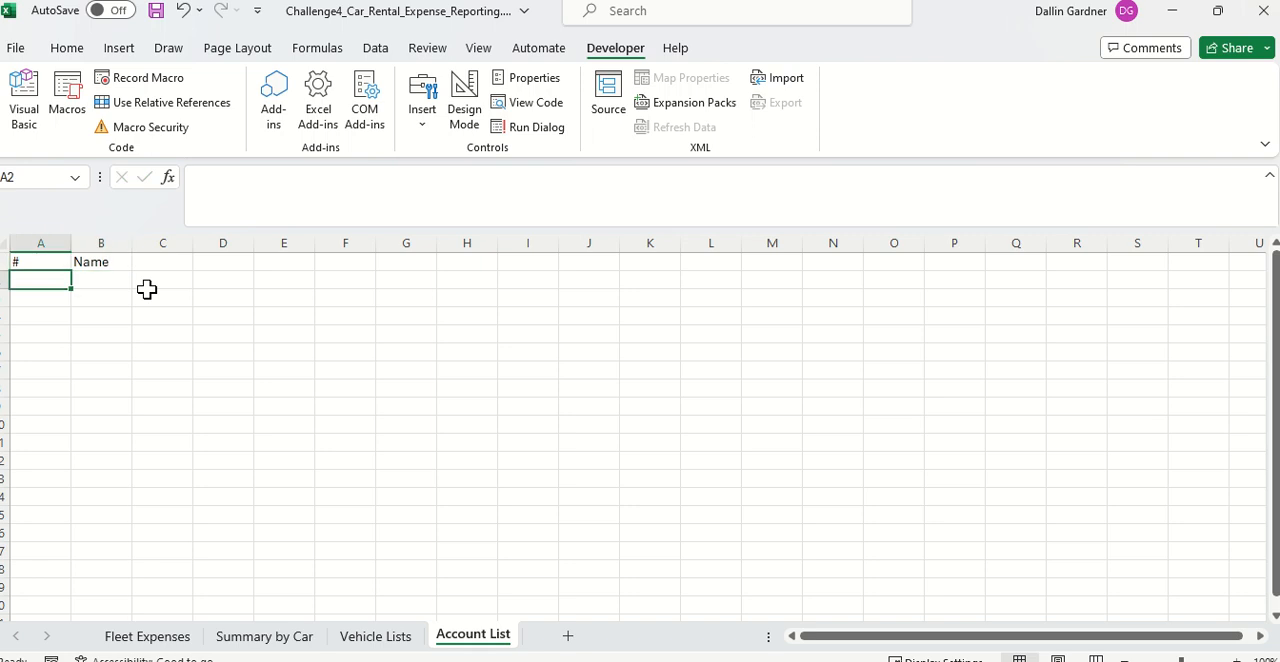
type("1")
key("Return")
type("2")
key("Return")
key("Right")
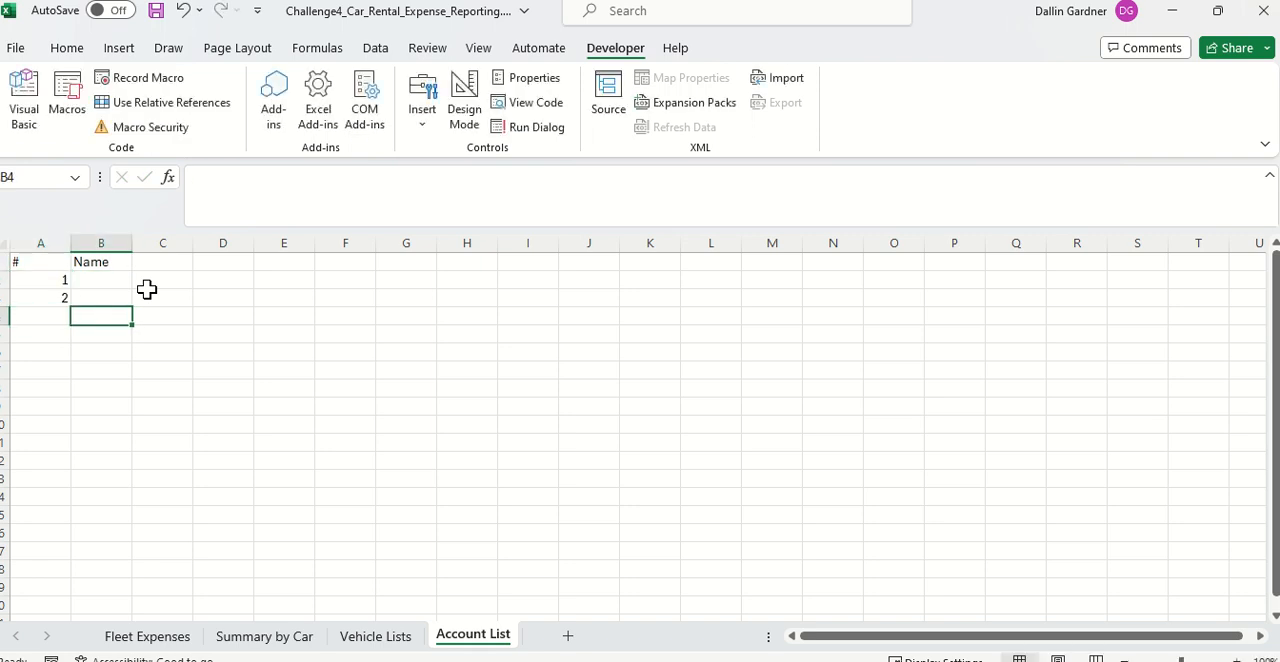
Step: Copy the account names from F2:F3 of Fleet Expenses into B2:B3 of Account List and fit column B to its contents
key("Up")
key("Up")
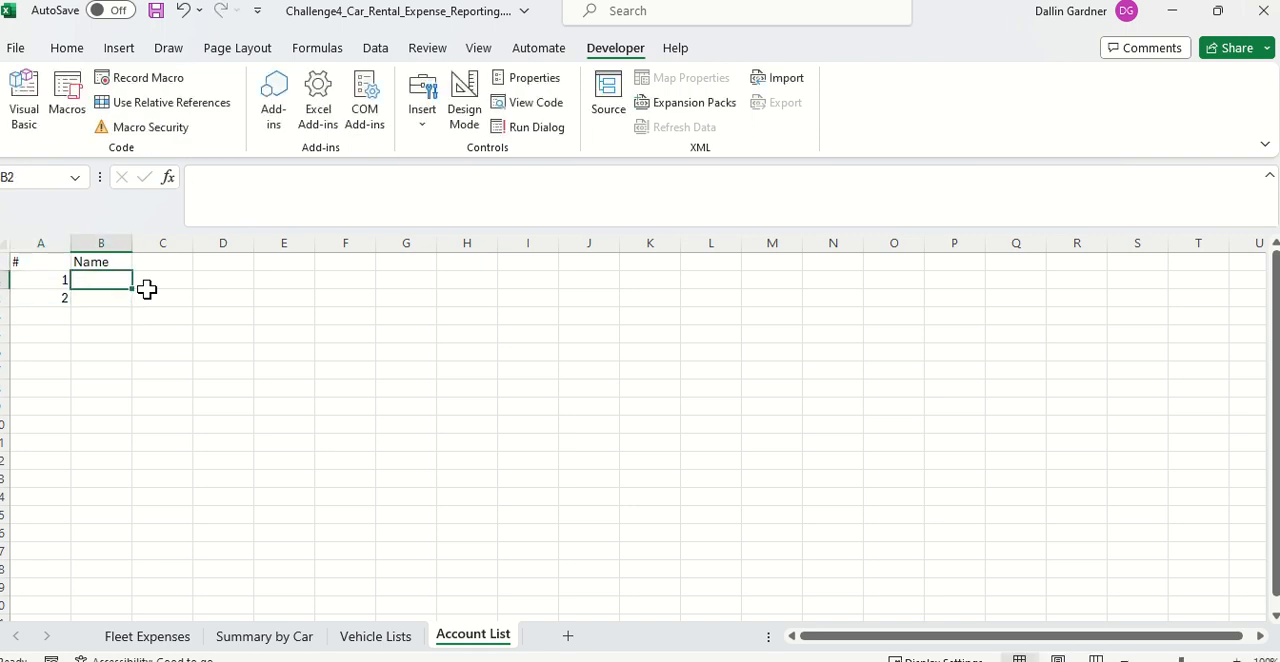
left_click(372, 636)
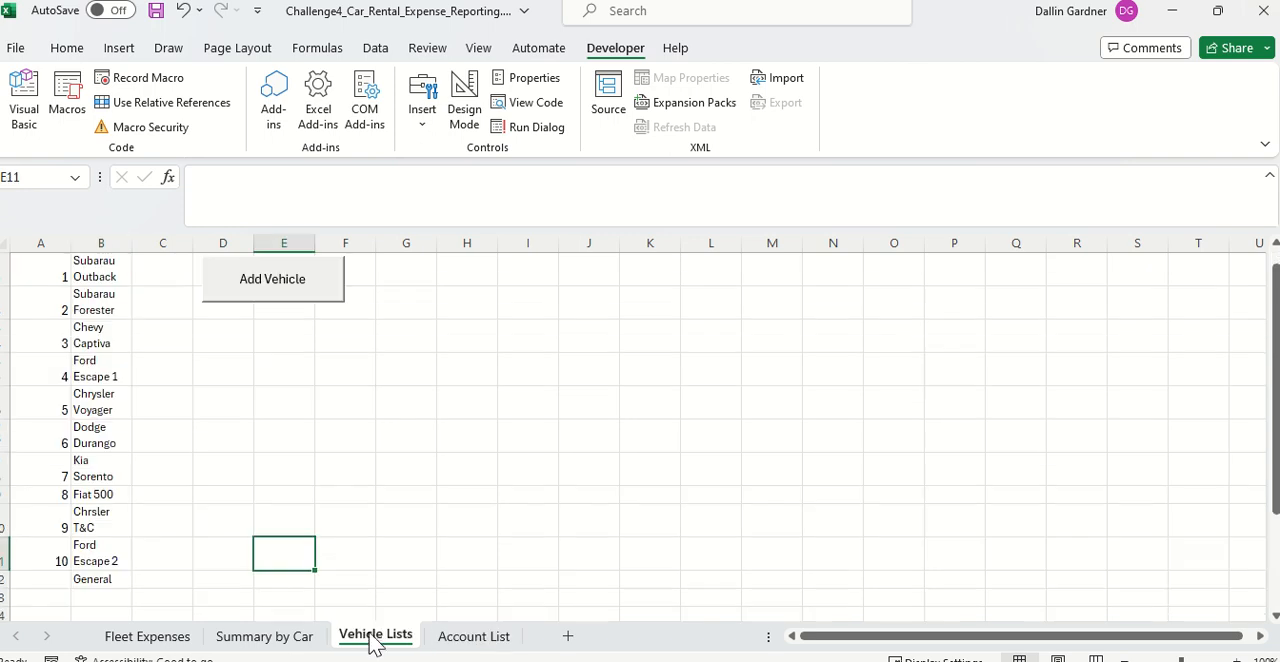
left_click(268, 638)
left_click(150, 637)
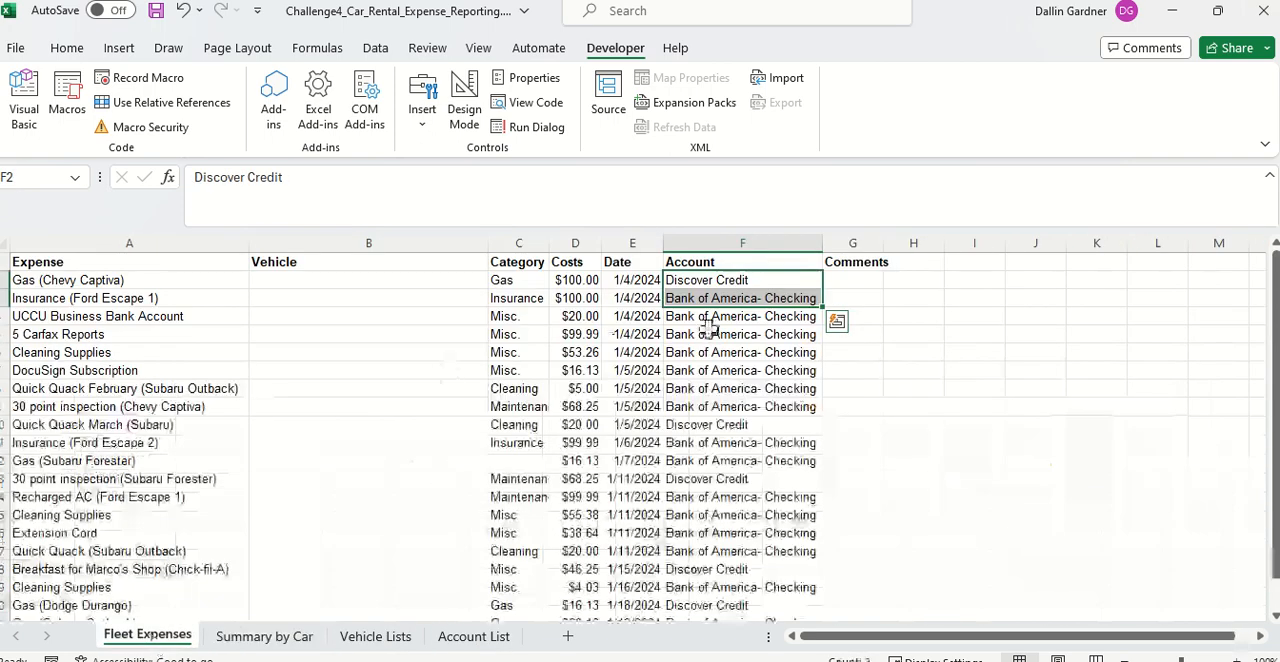
key("ctrl+c")
left_click(473, 636)
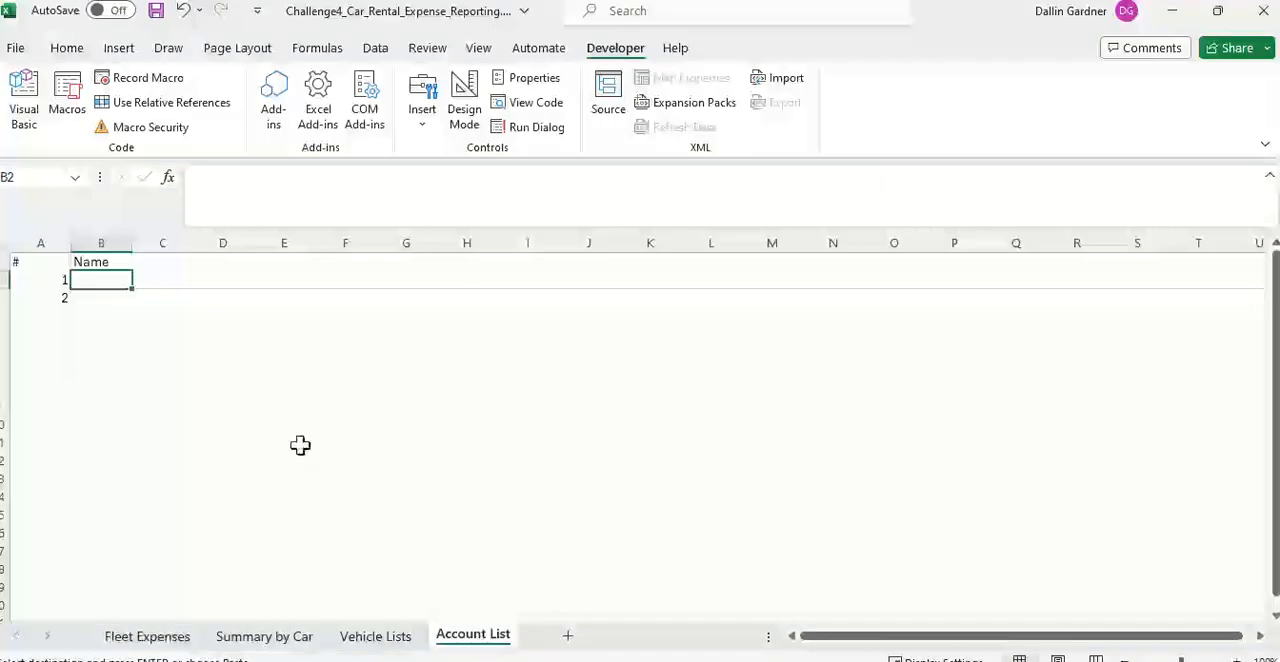
key("ctrl+v")
left_click(232, 368)
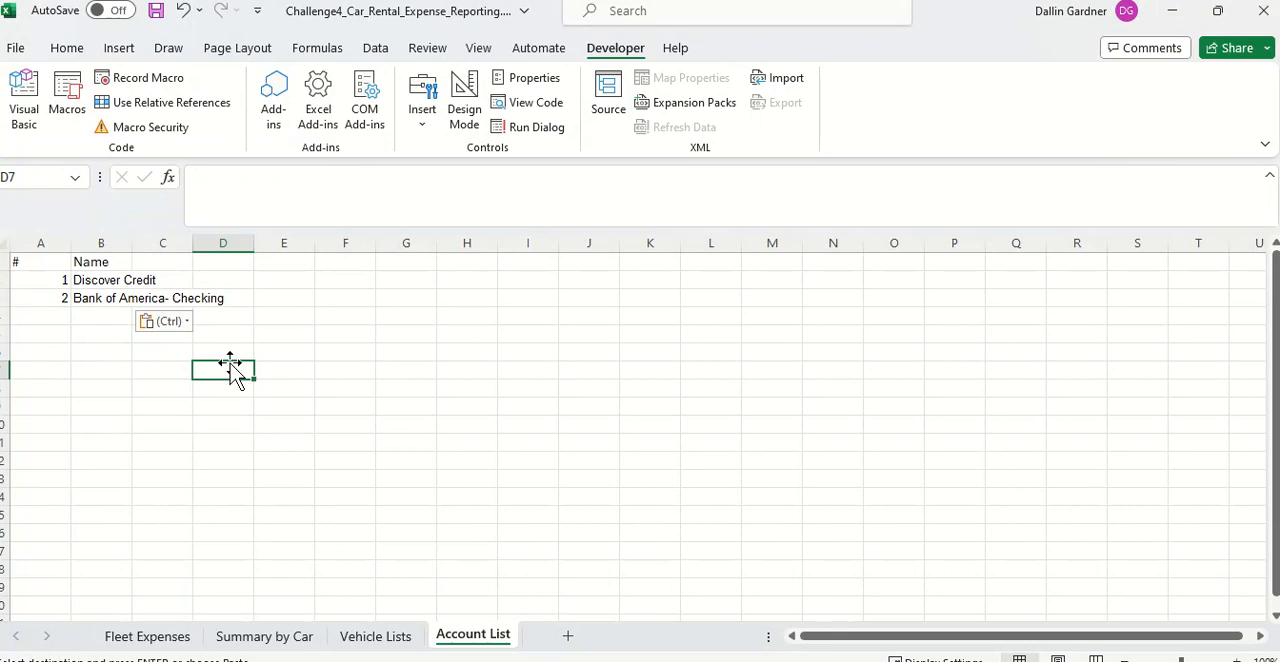
double_click(131, 250)
Step: Set the data validation of the Account entries F2:F21 on Fleet Expenses to allow a List
left_click(262, 638)
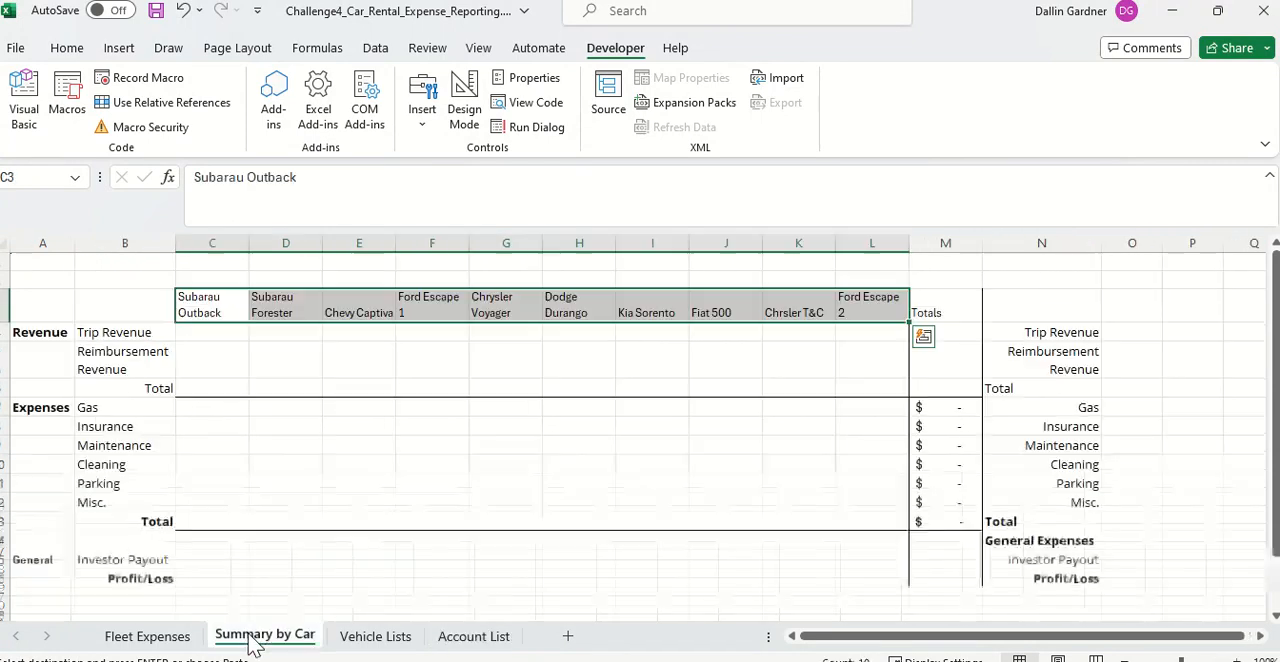
left_click(180, 637)
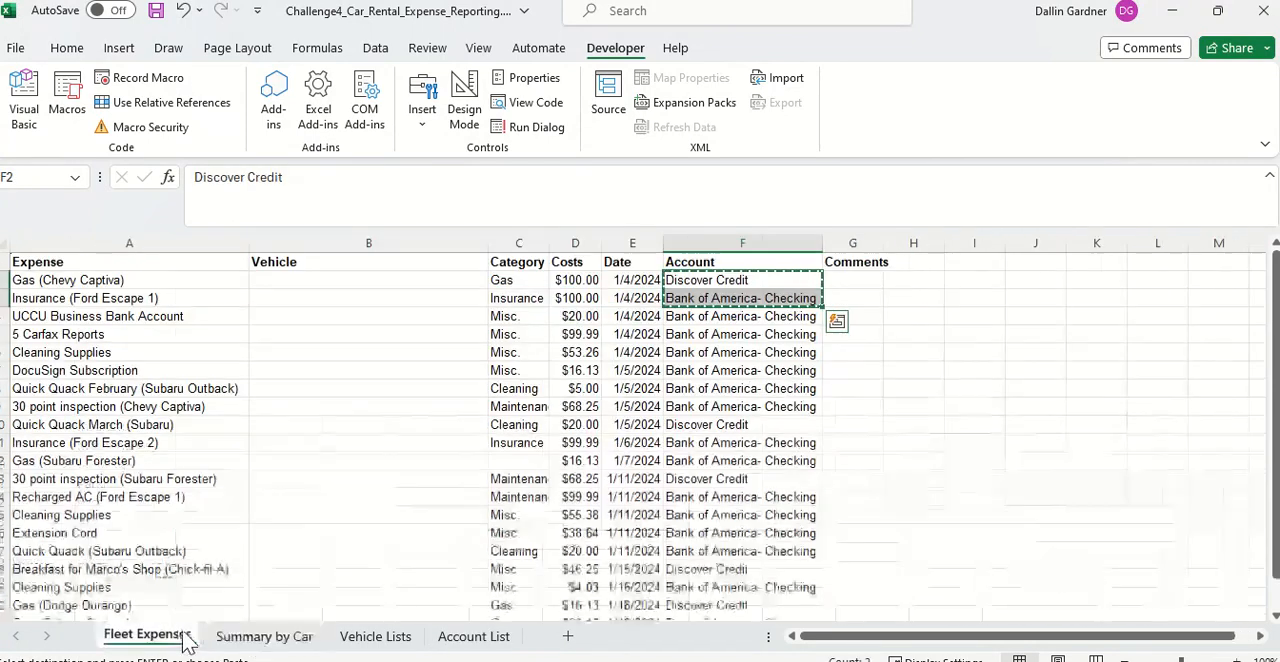
left_click(755, 386)
left_click(710, 285)
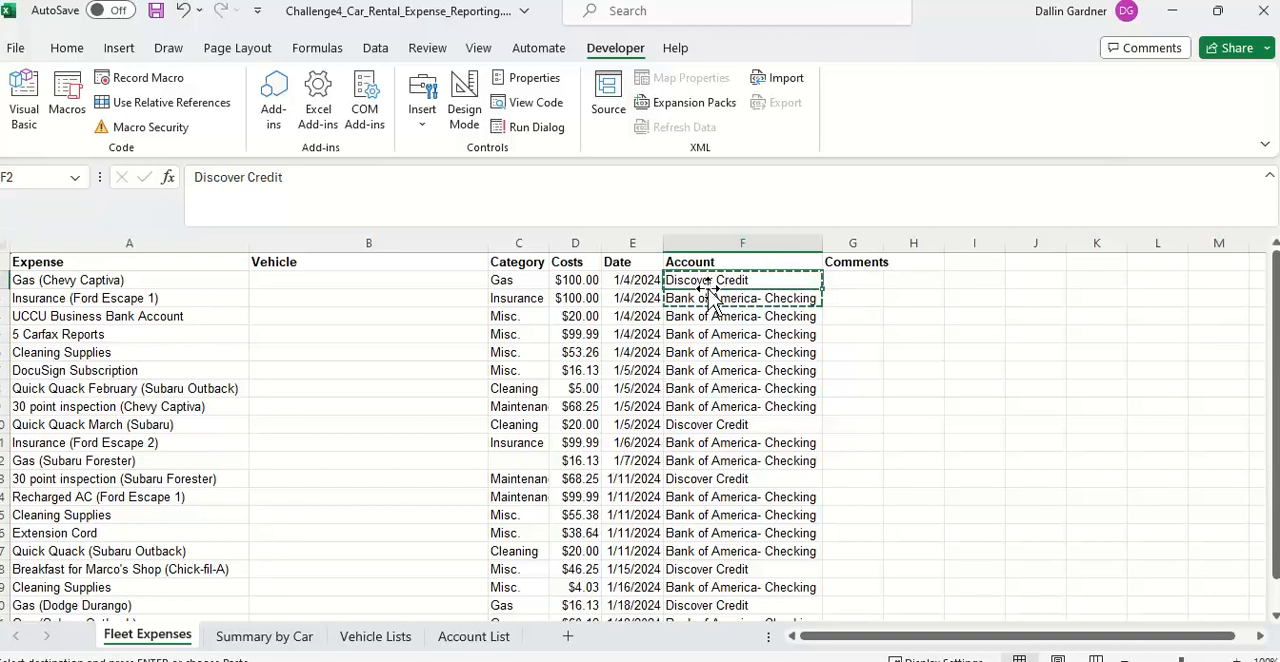
key("Escape")
key("ctrl+Down")
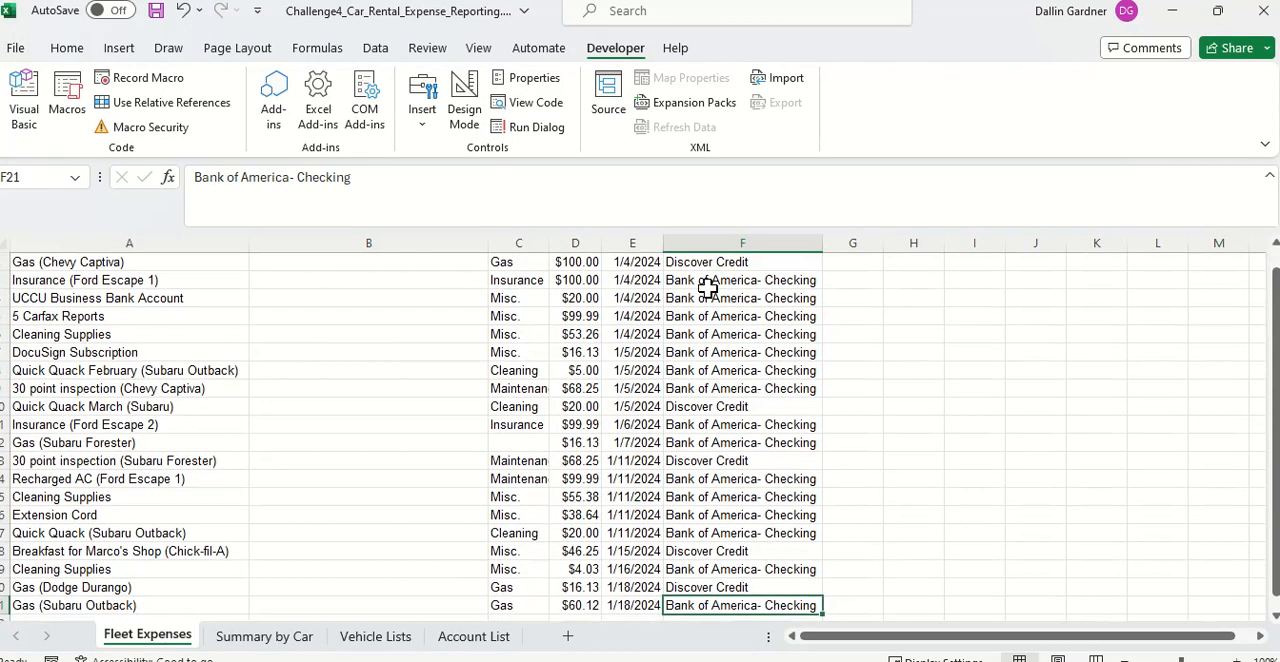
key("ctrl+shift+Up")
key("shift+Down")
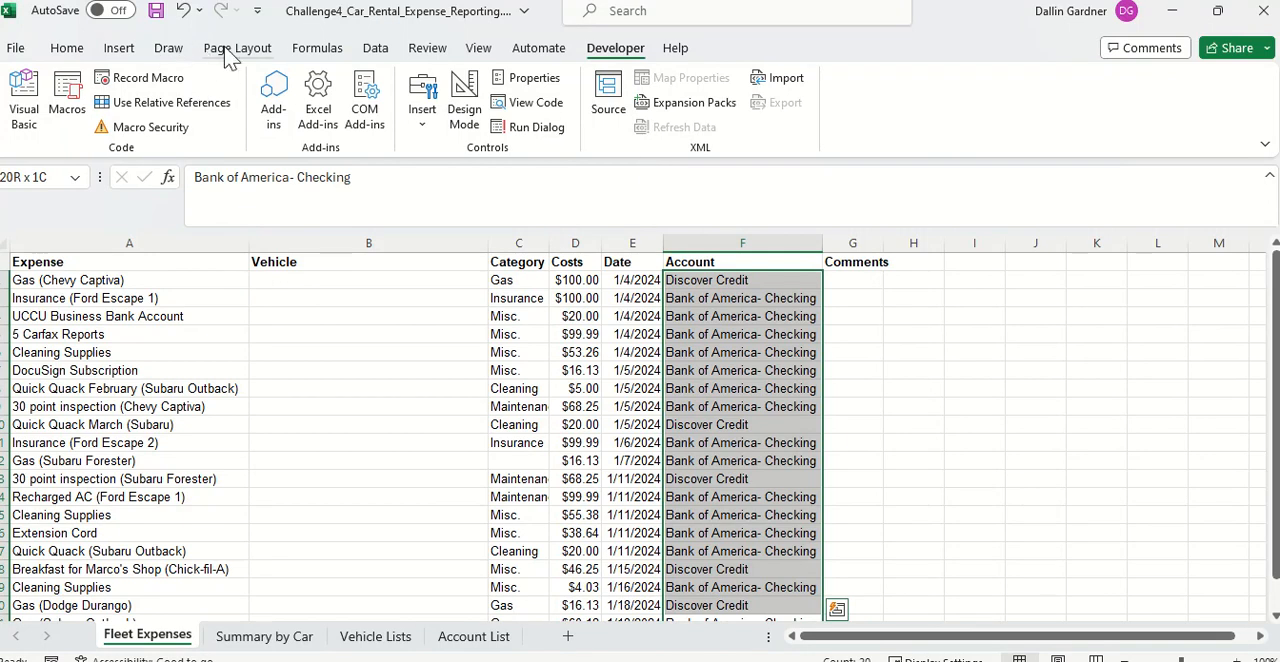
left_click(376, 48)
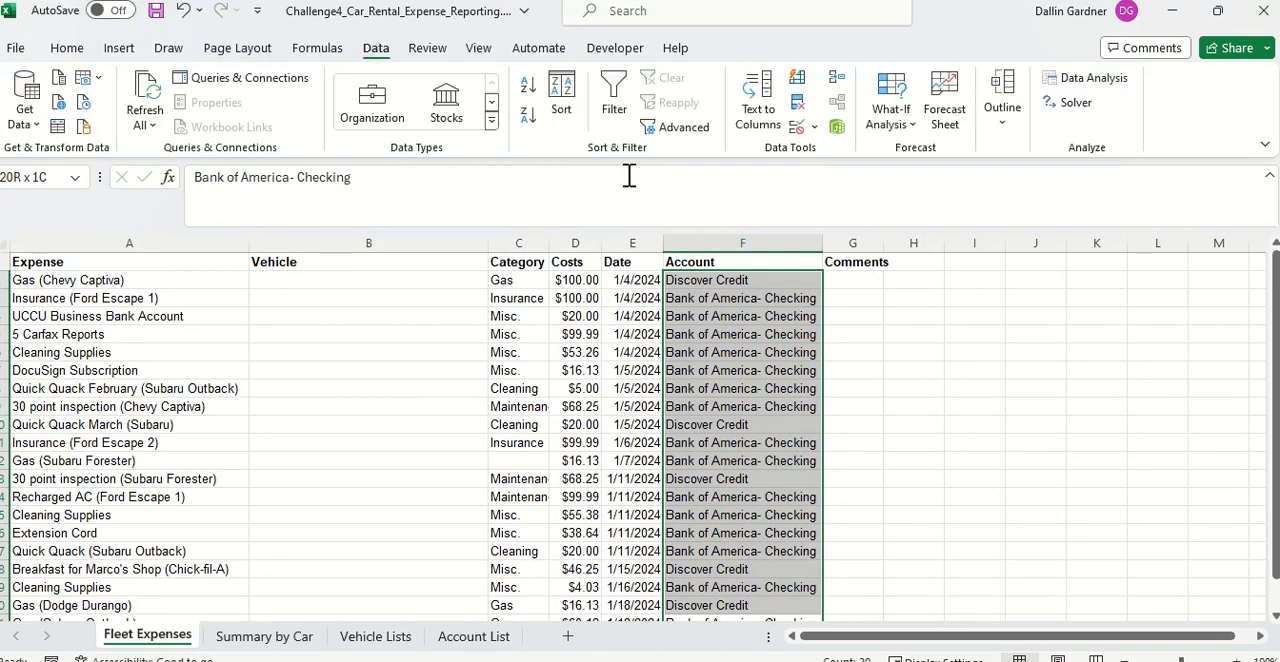
left_click(800, 128)
left_click(820, 437)
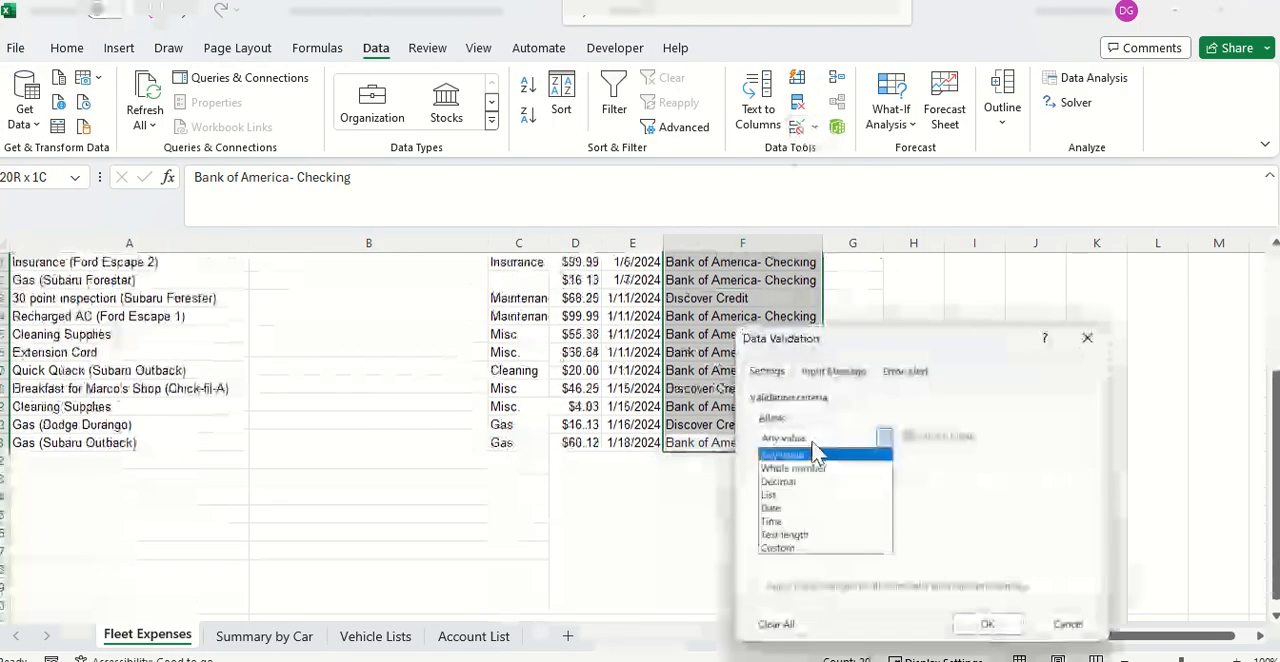
left_click(806, 495)
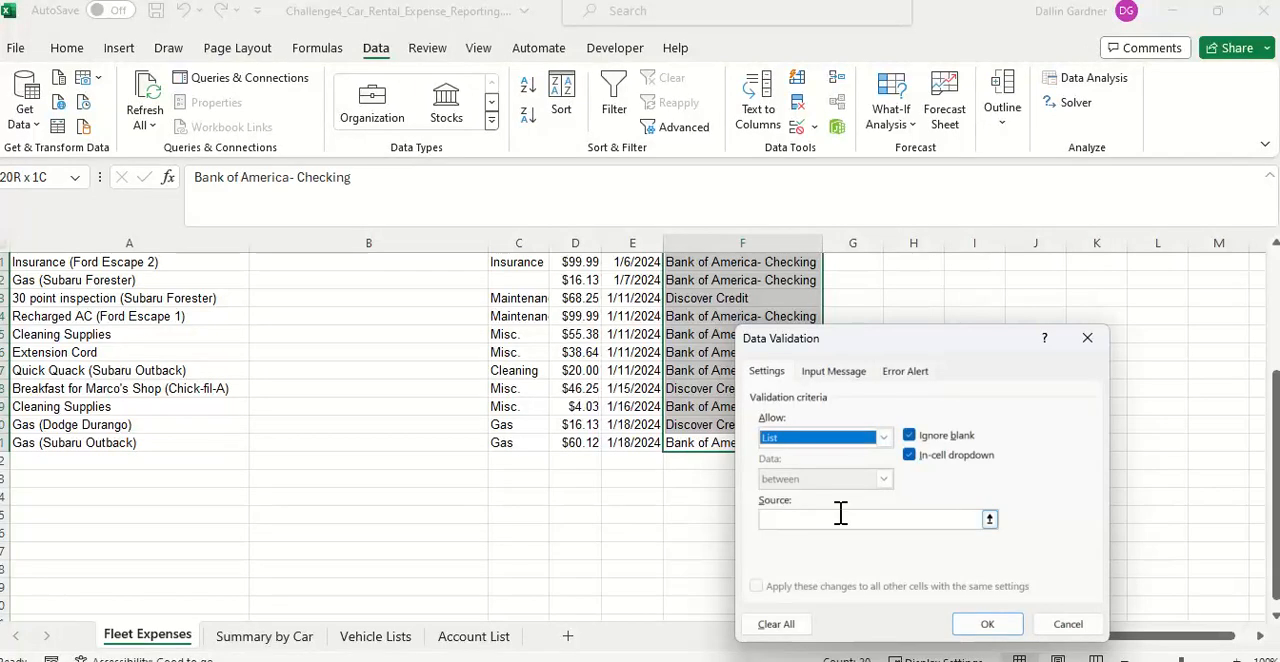
Step: Set the validation source to ='Account List'!$B$2:$B$3 and apply it to the Account entries
left_click(491, 637)
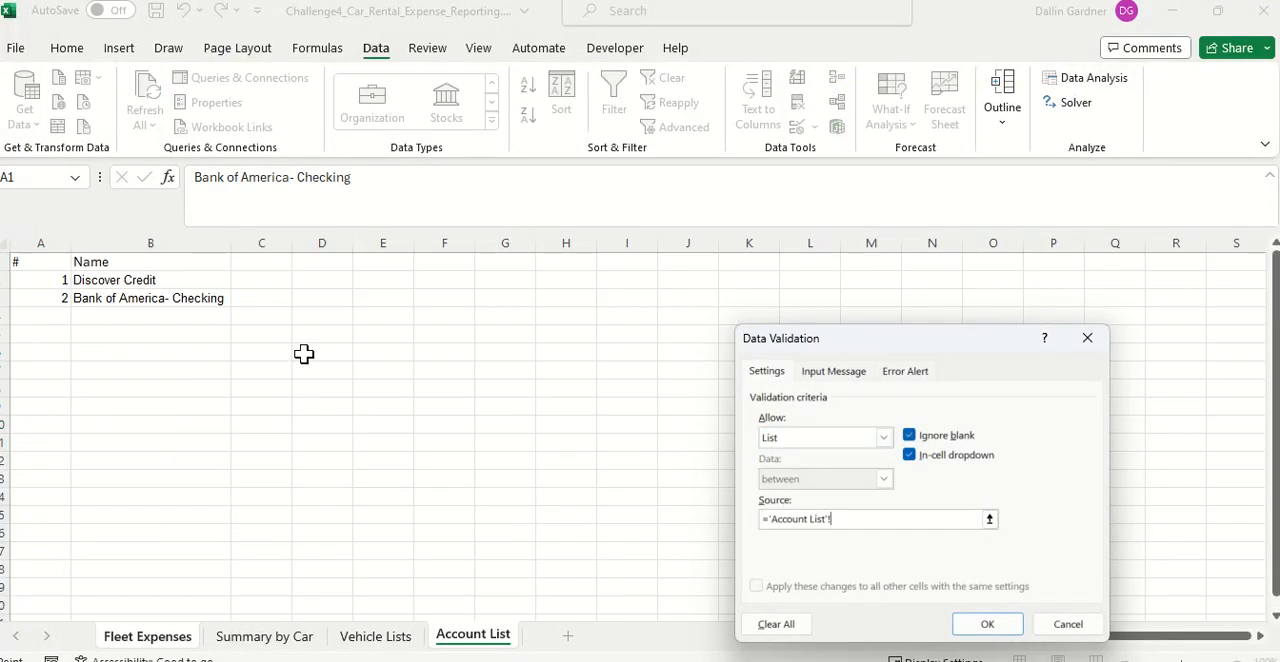
left_click(150, 283)
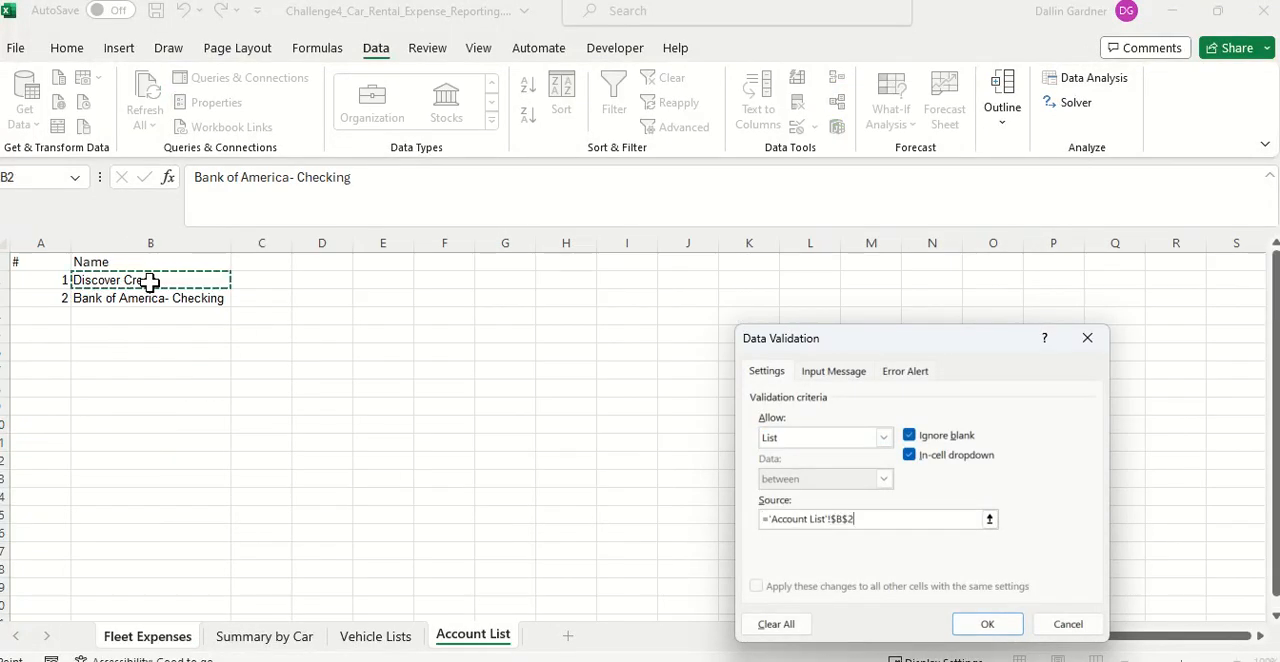
left_click_drag(149, 282, 150, 299)
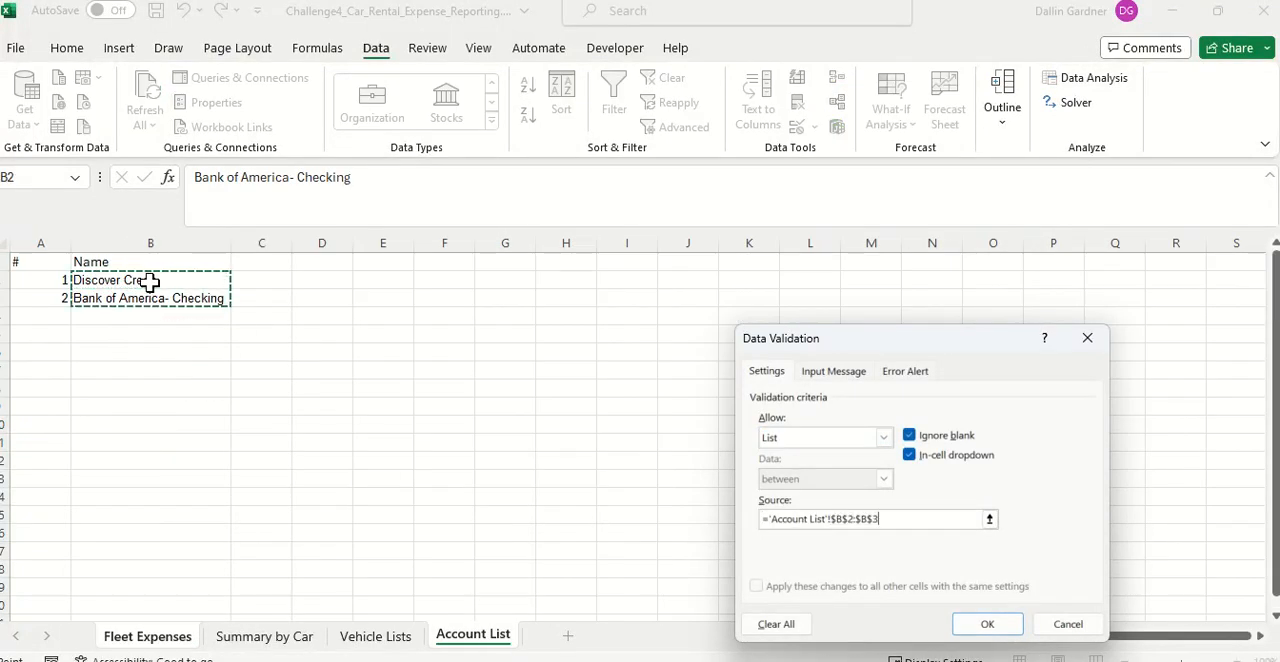
left_click(987, 627)
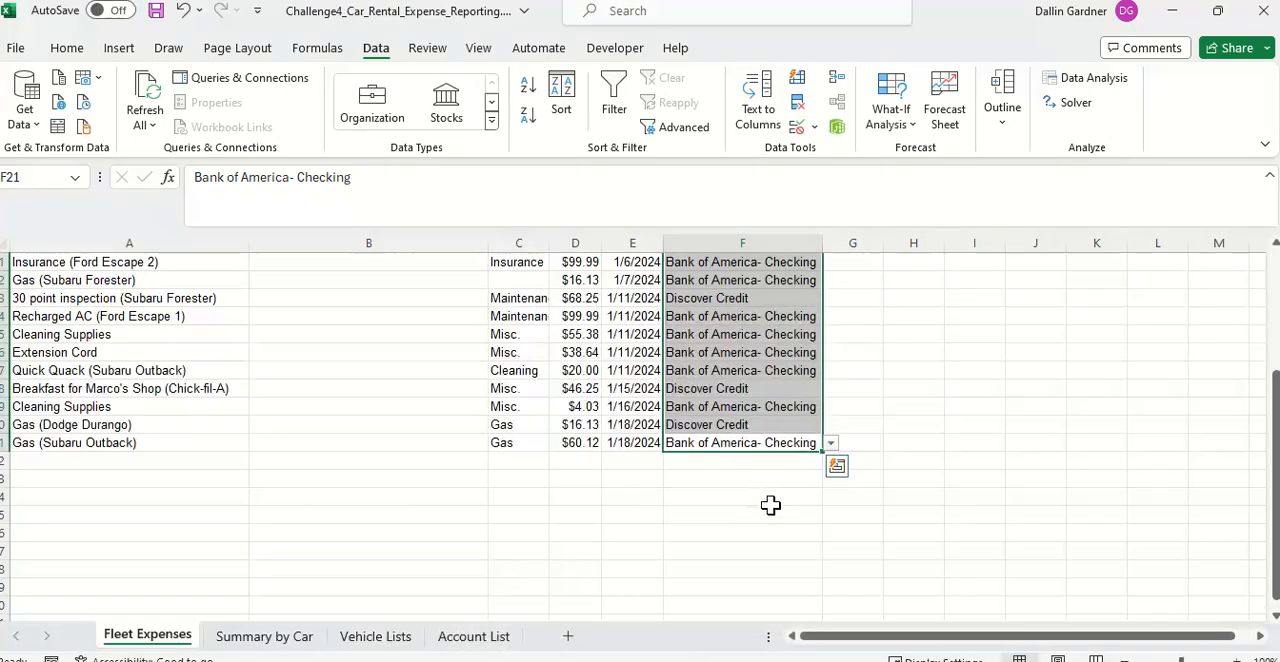
Step: Check the account dropdown choices in cell F2 of the Fleet Expenses sheet
scroll(681, 548, "up", 4)
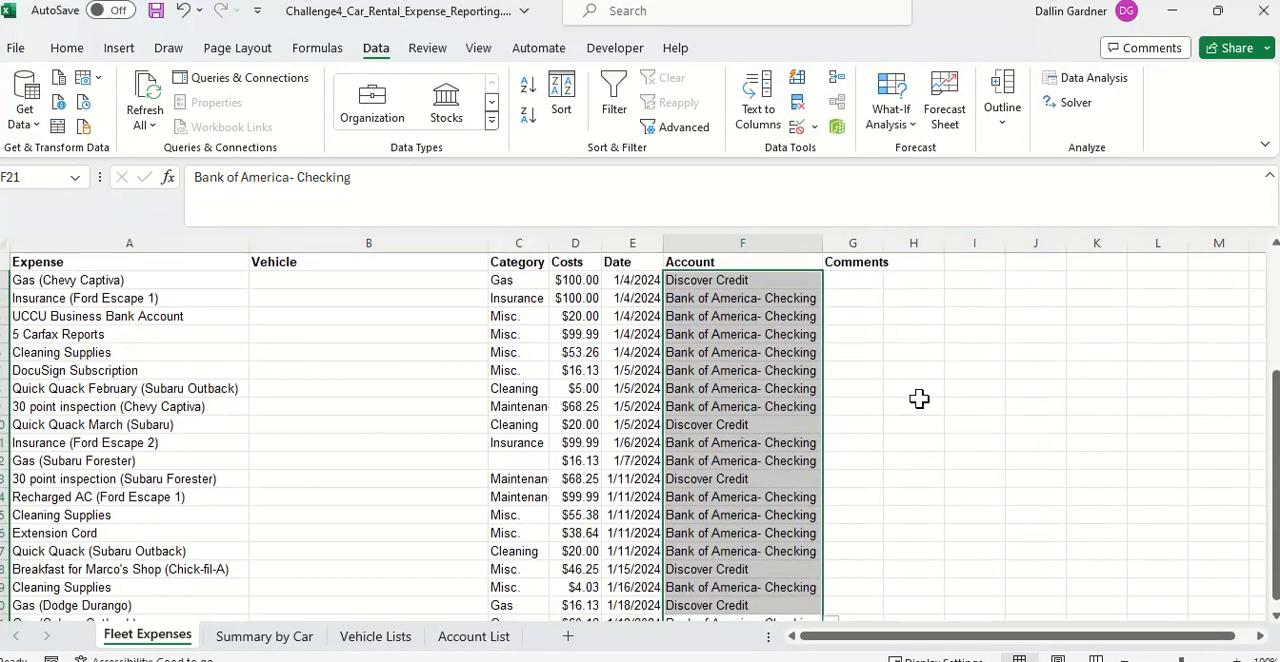
left_click(800, 280)
left_click(831, 281)
left_click(830, 282)
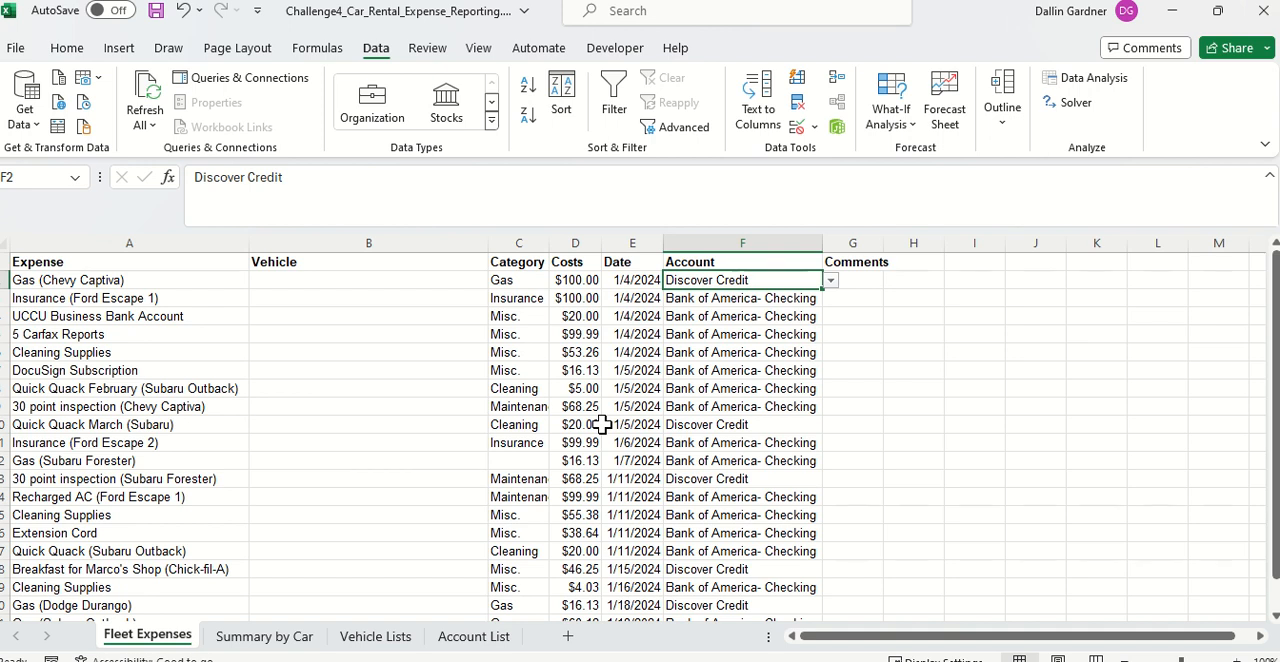
Step: Set the data validation of the Category entries C2:C21 on Fleet Expenses to allow a List
left_click(531, 283)
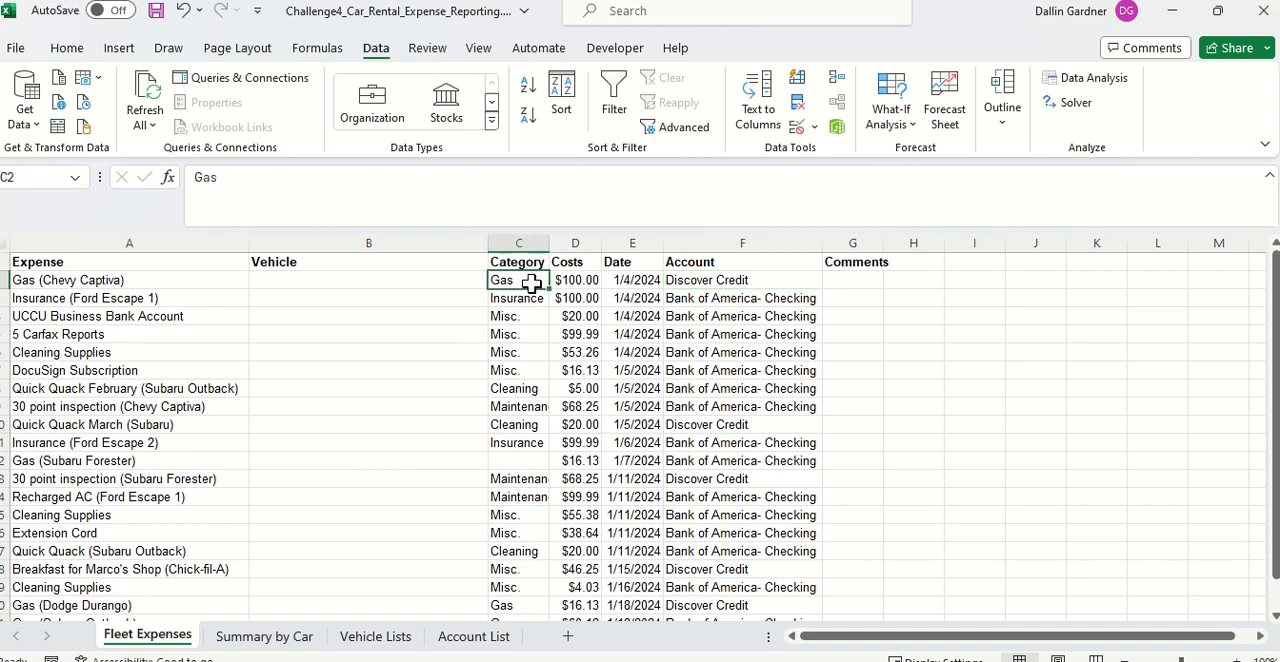
key("ctrl+shift+Down")
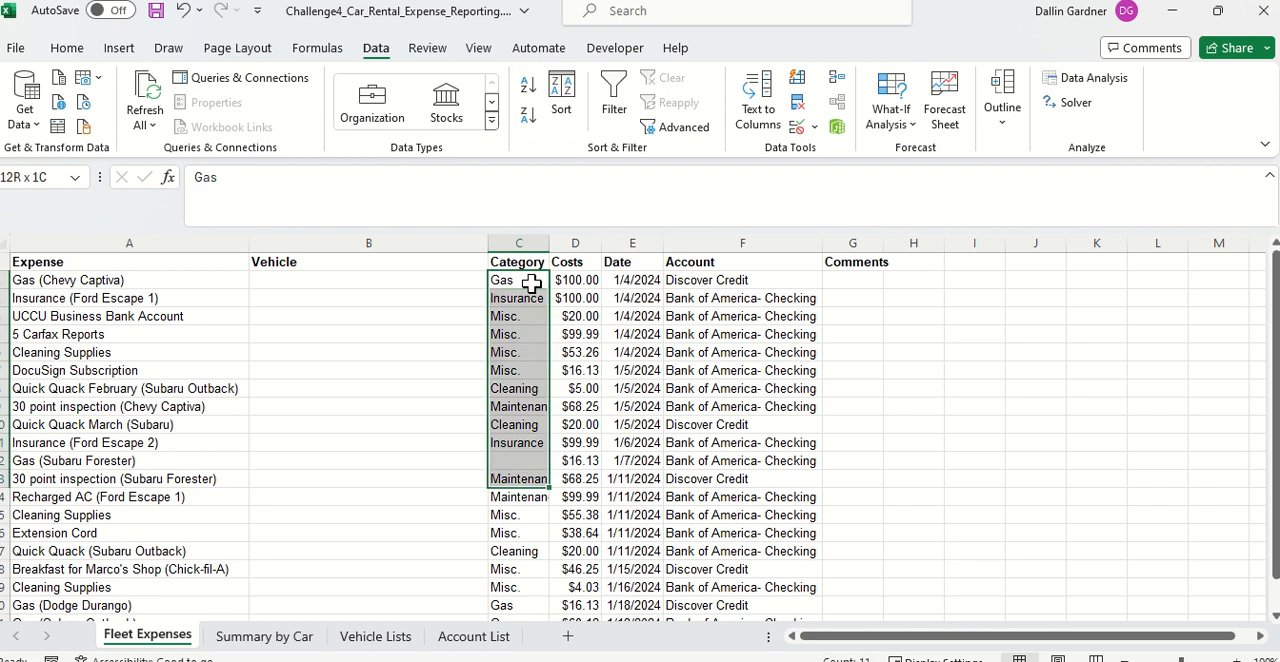
key("ctrl+shift+Down")
key("ctrl+shift+Down")
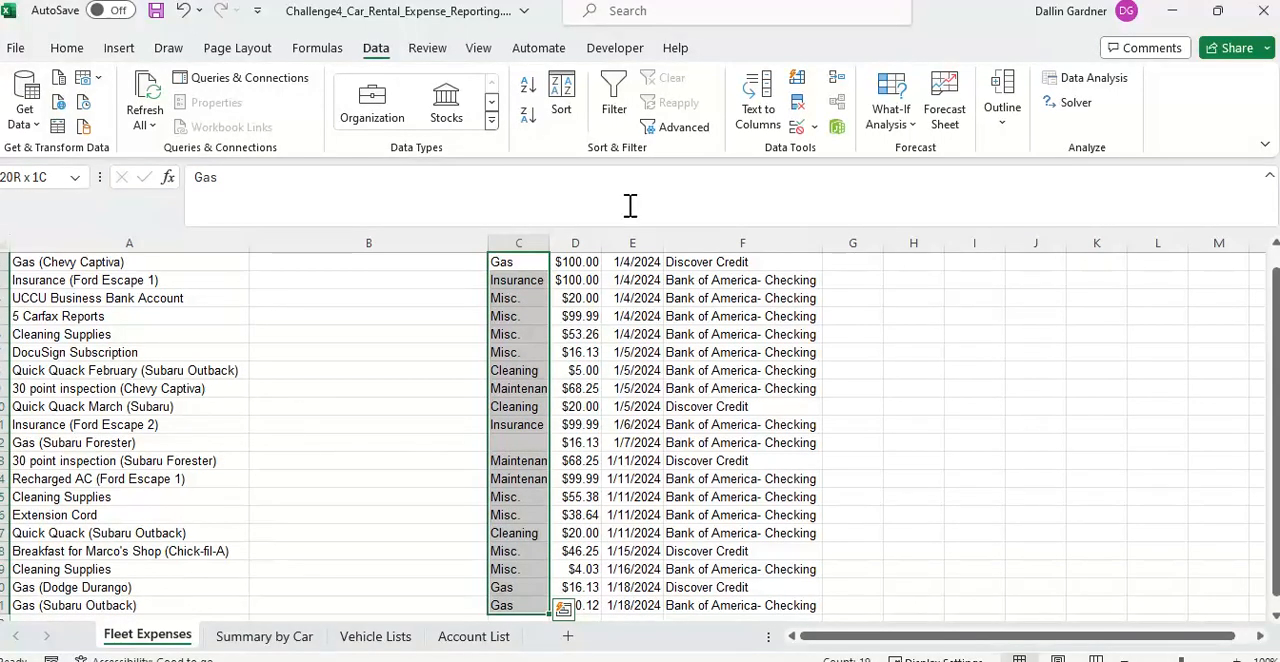
left_click(802, 127)
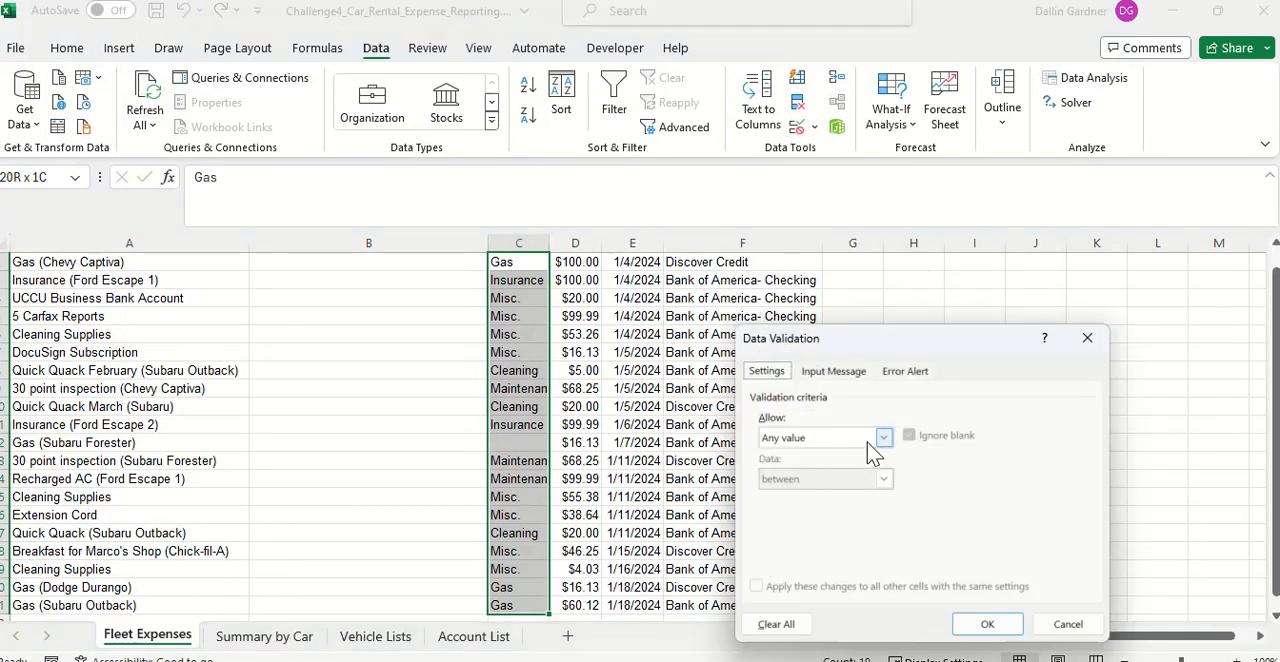
left_click(868, 442)
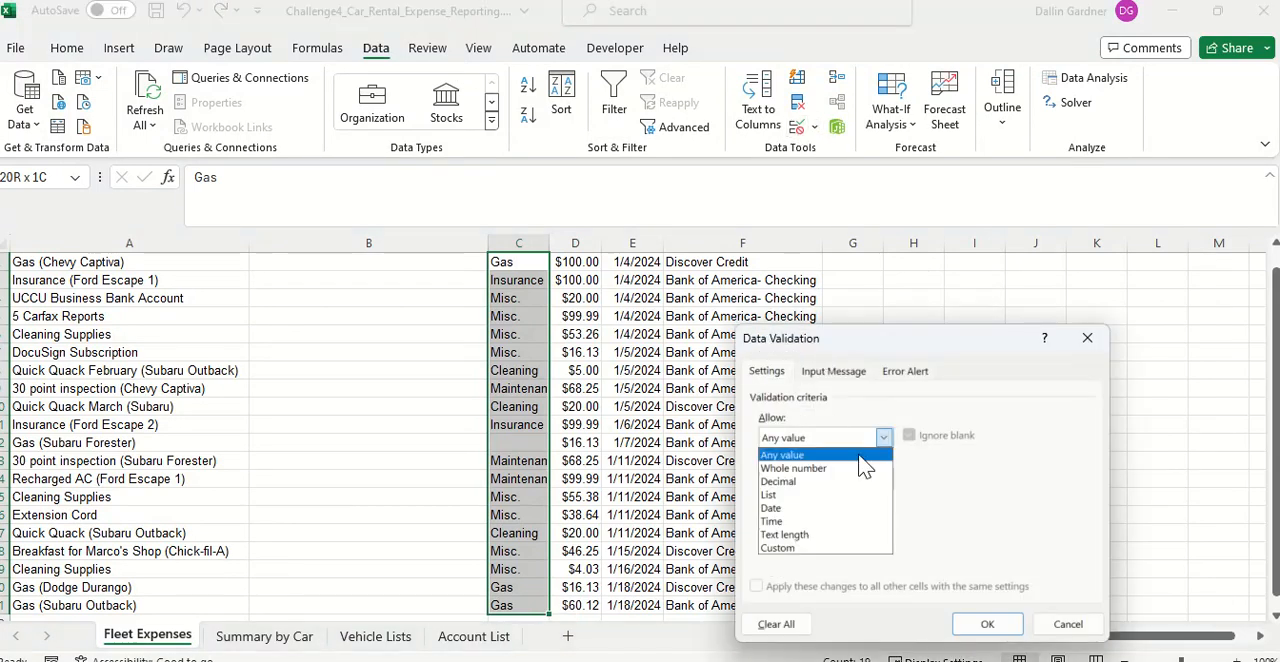
left_click(785, 494)
Step: Set the validation source to ='Summary by Car'!$B$7:$B$12 and apply it to the Category entries
left_click(820, 518)
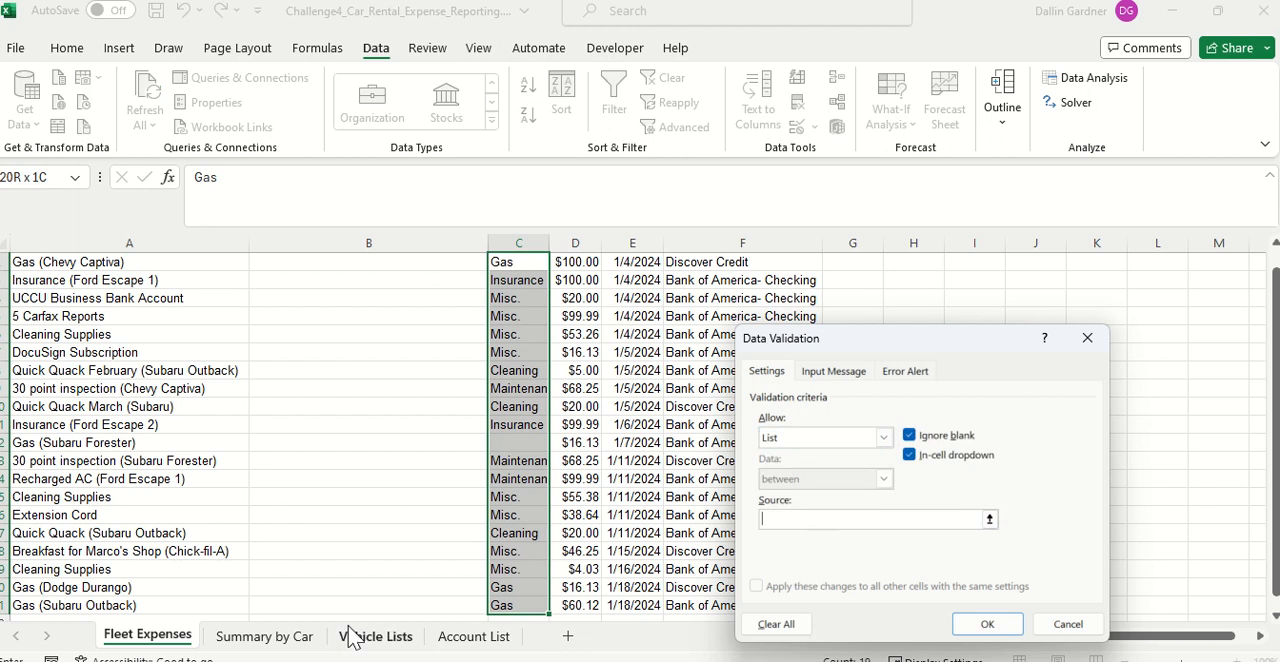
left_click(264, 636)
left_click(118, 408)
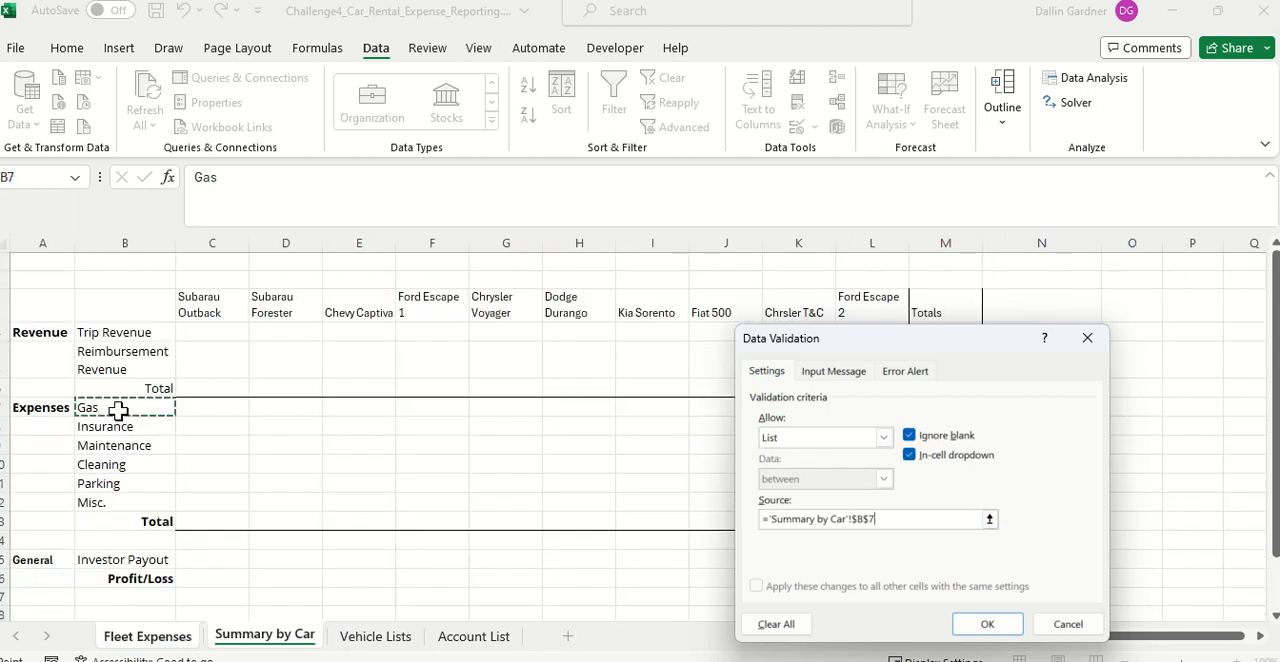
key("ctrl+shift+Down")
key("shift+Up")
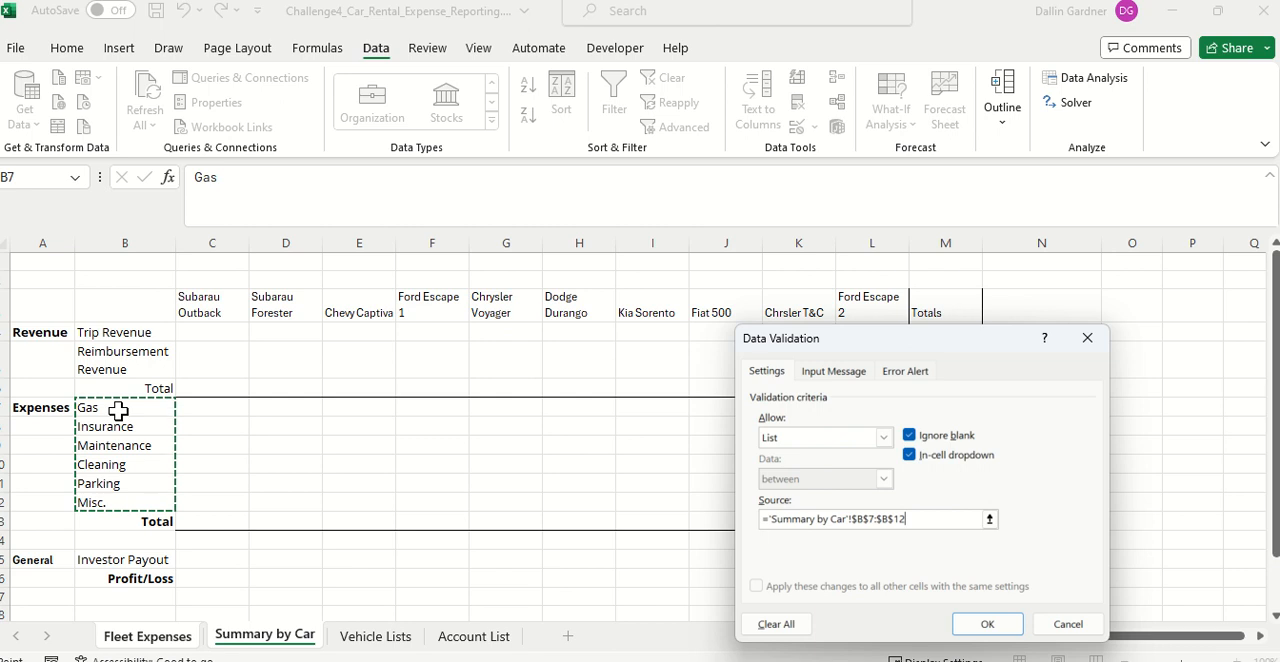
key("Return")
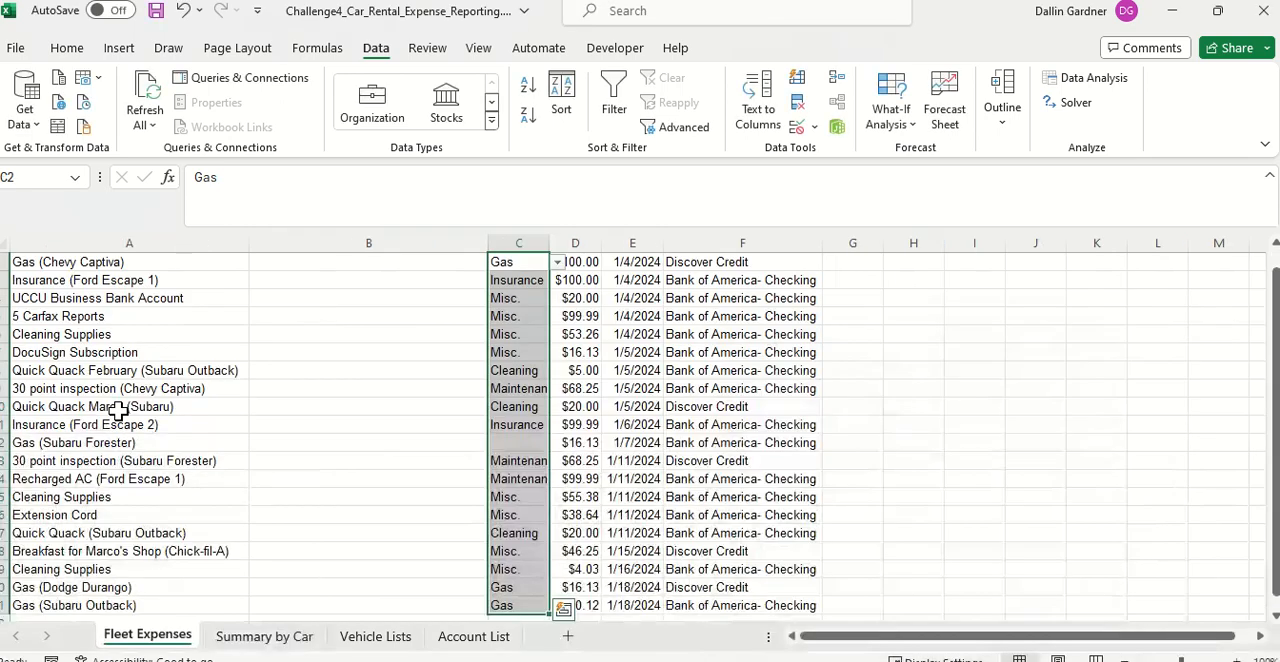
Step: Fill the blank category in C12 for the Subaru Forester gas expense with Gas from its dropdown choices
left_click(451, 445)
left_click(532, 424)
left_click(532, 442)
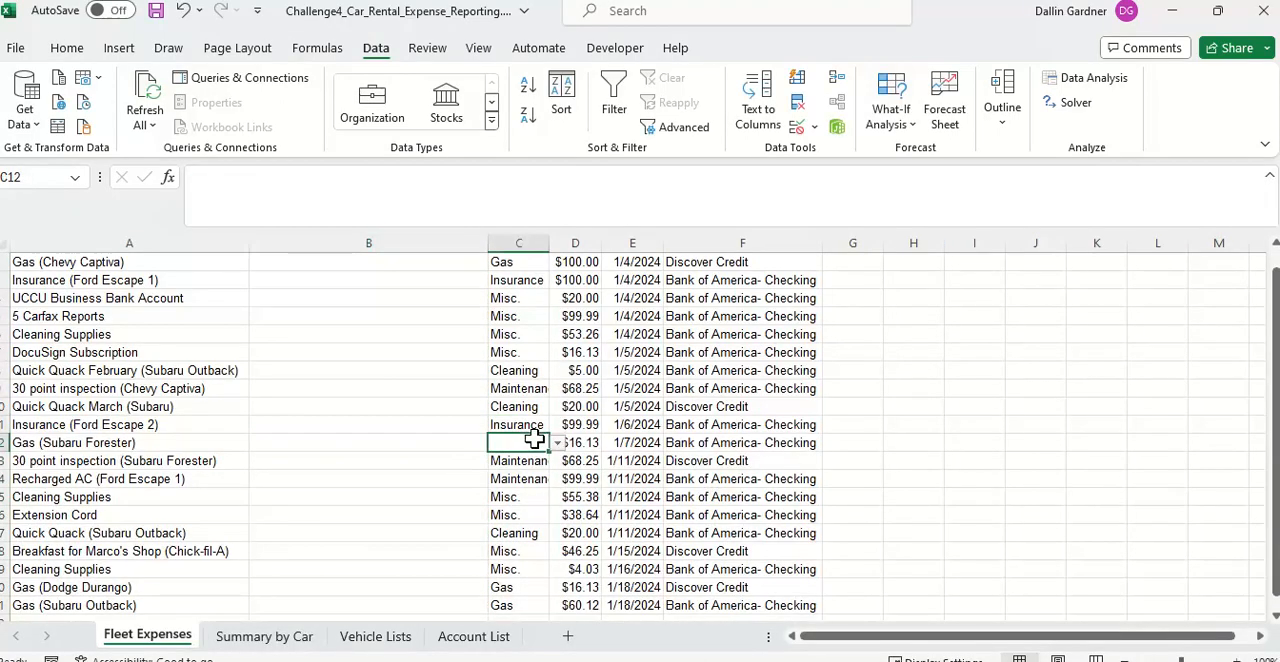
left_click(555, 443)
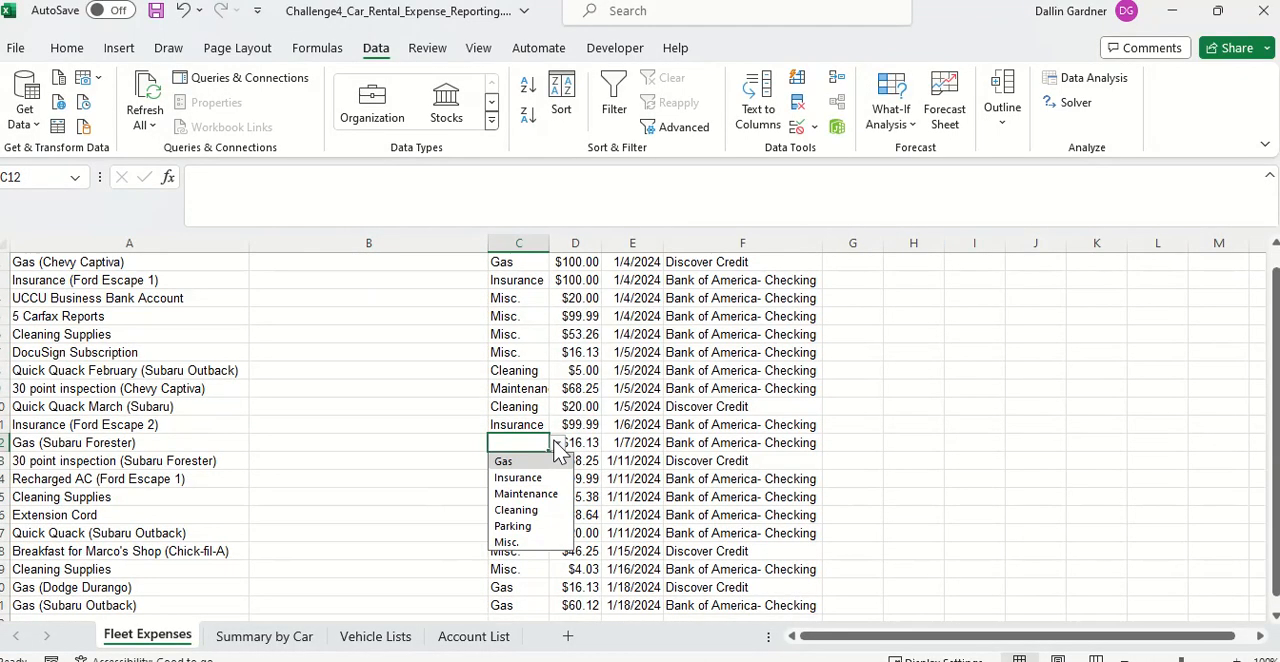
left_click(505, 462)
left_click(442, 476)
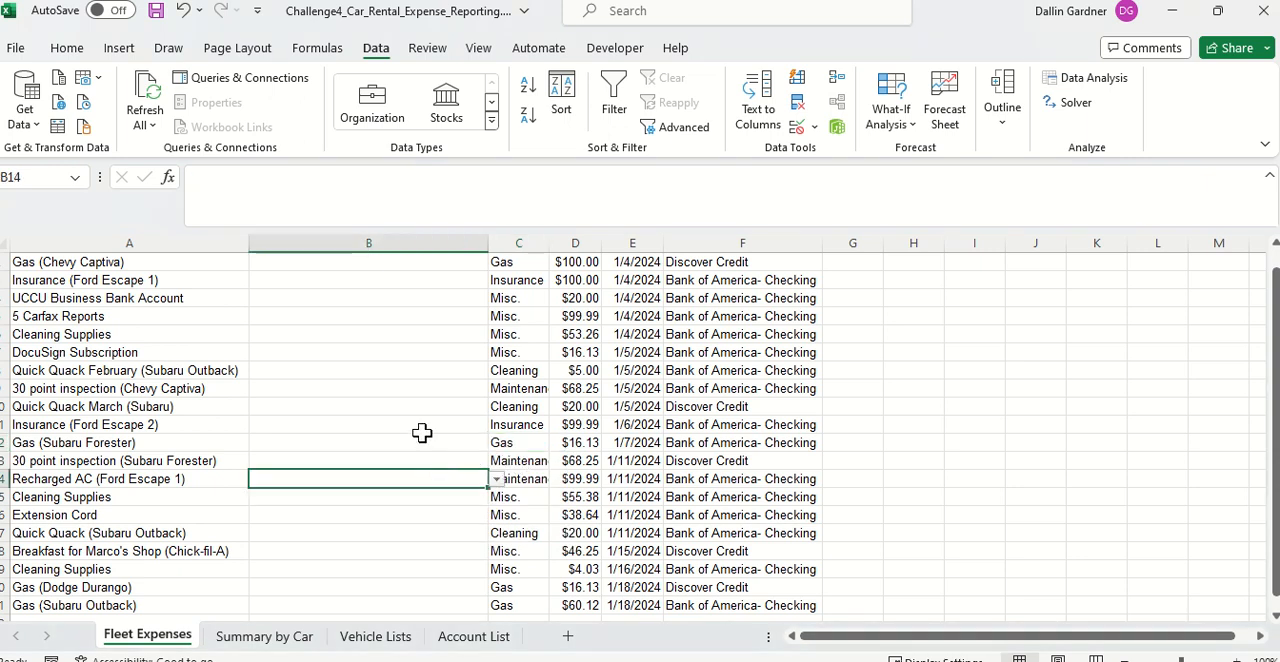
Step: Assign Chevy Captiva to B2 and Ford Escape 1 to B3 in the Vehicle column using the validated choices
scroll(422, 432, "up", 1)
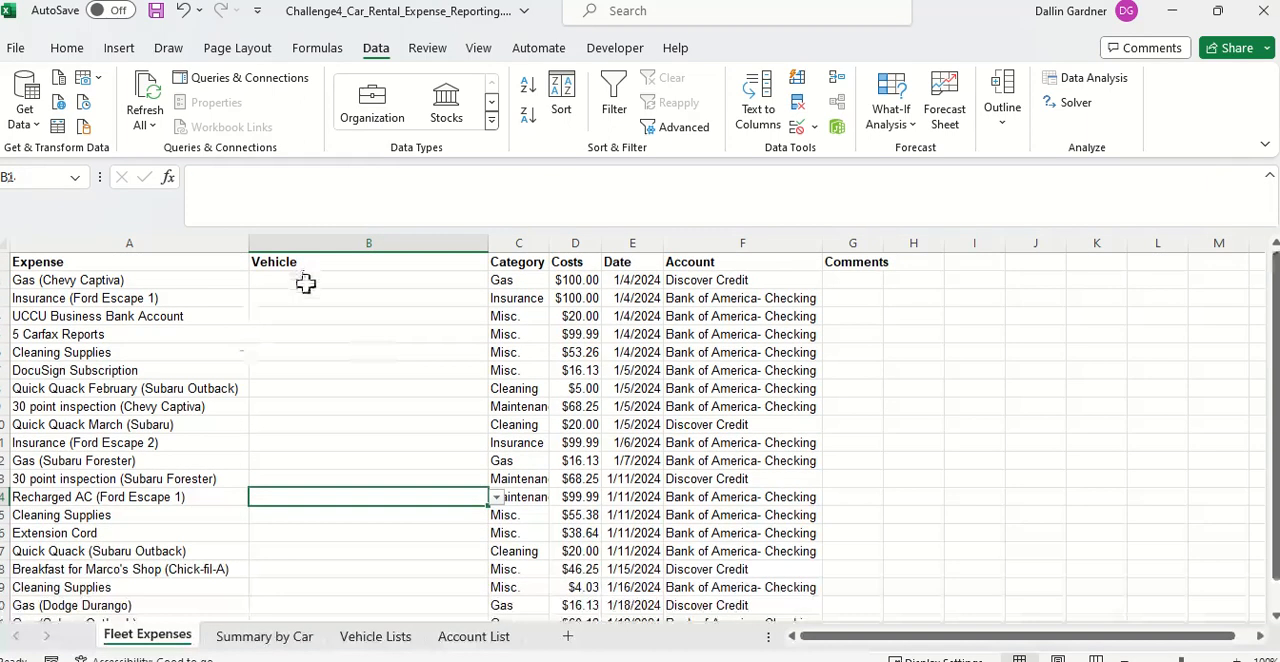
left_click(305, 284)
left_click(496, 280)
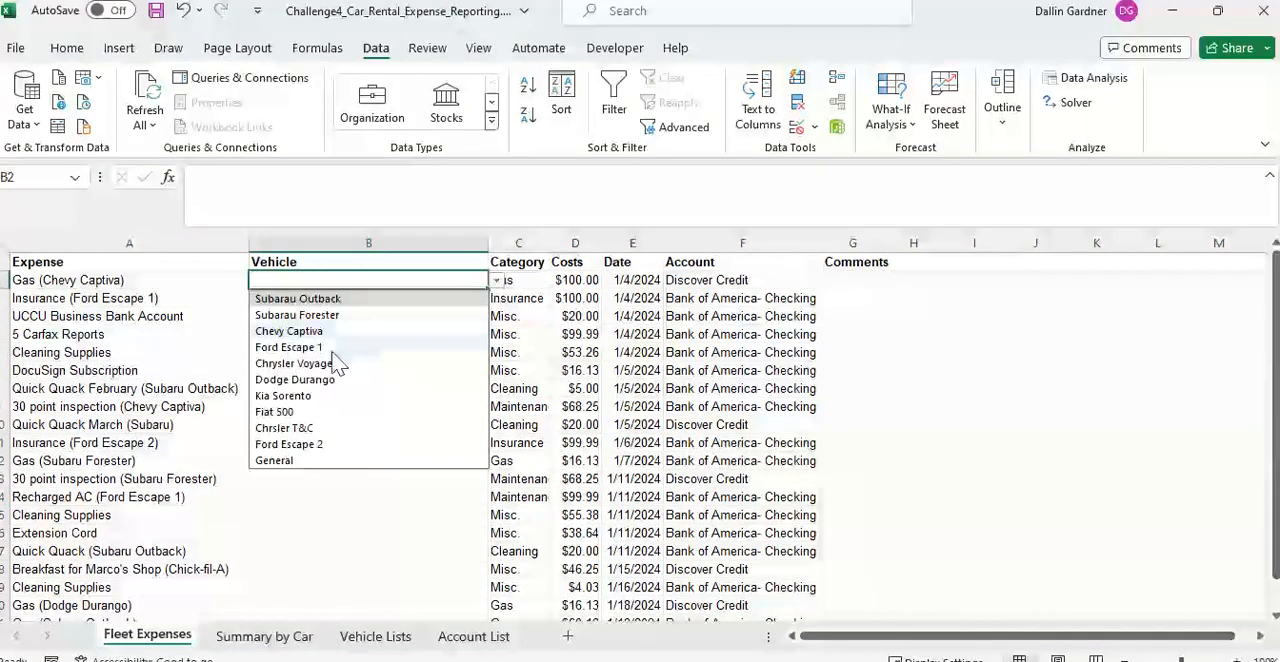
left_click(305, 331)
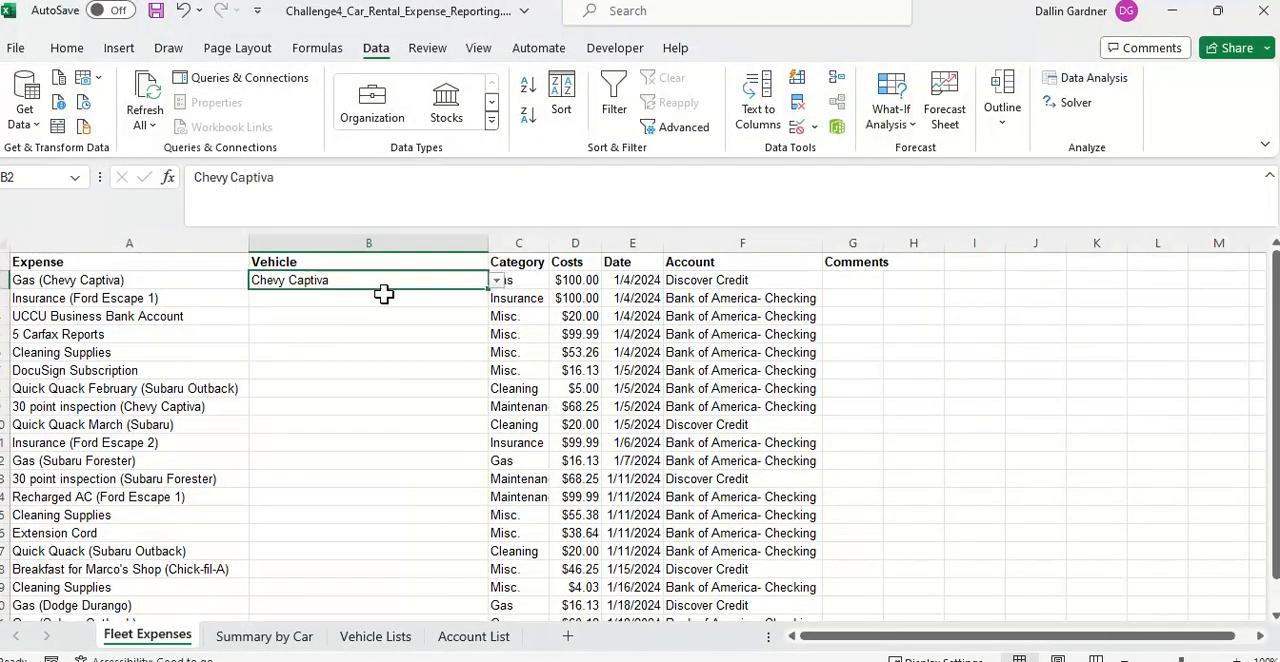
left_click(381, 298)
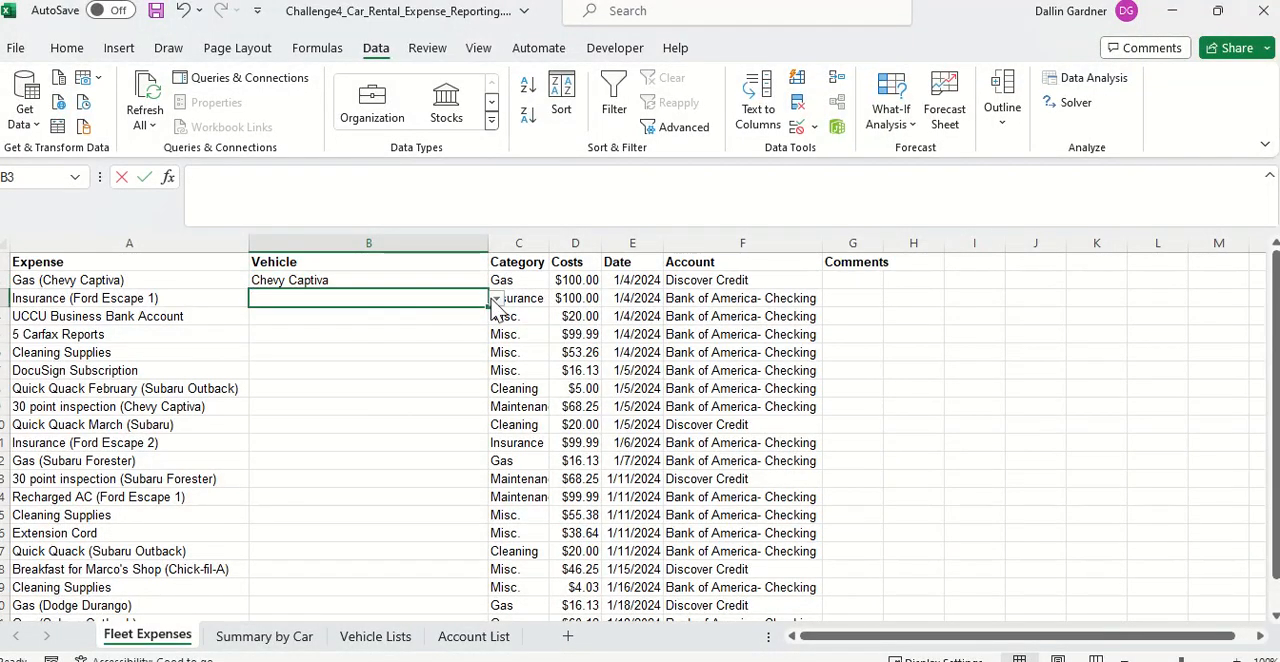
type("ins")
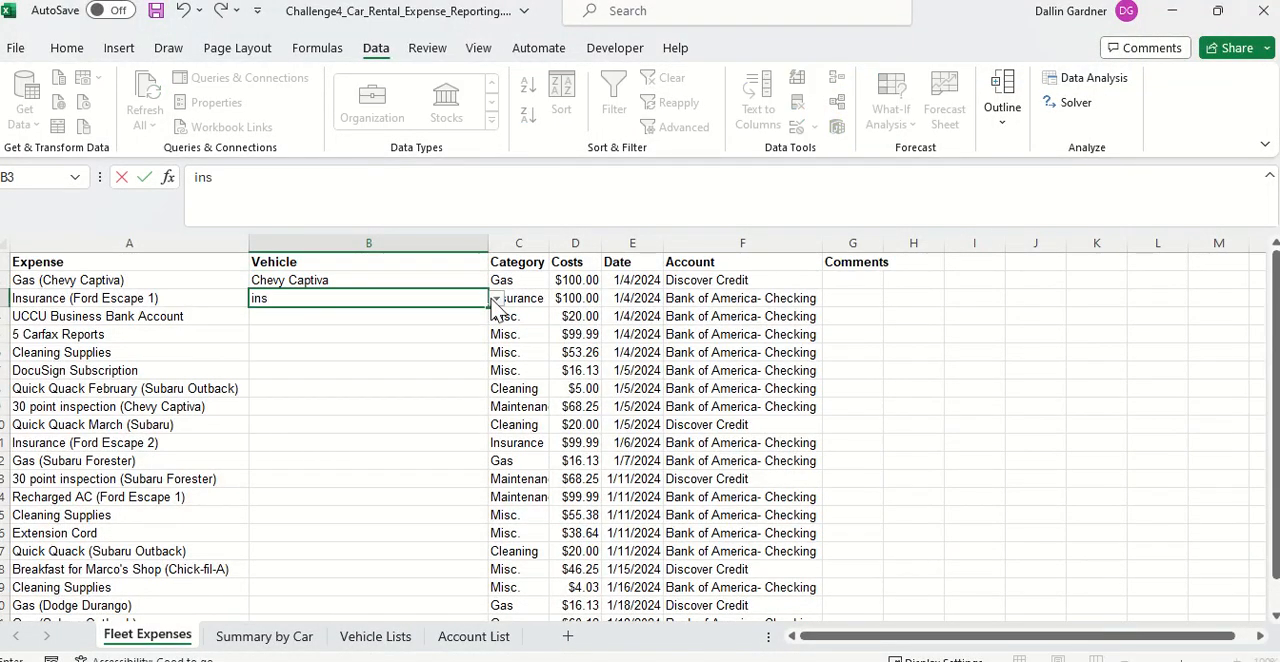
key("BackSpace")
key("BackSpace")
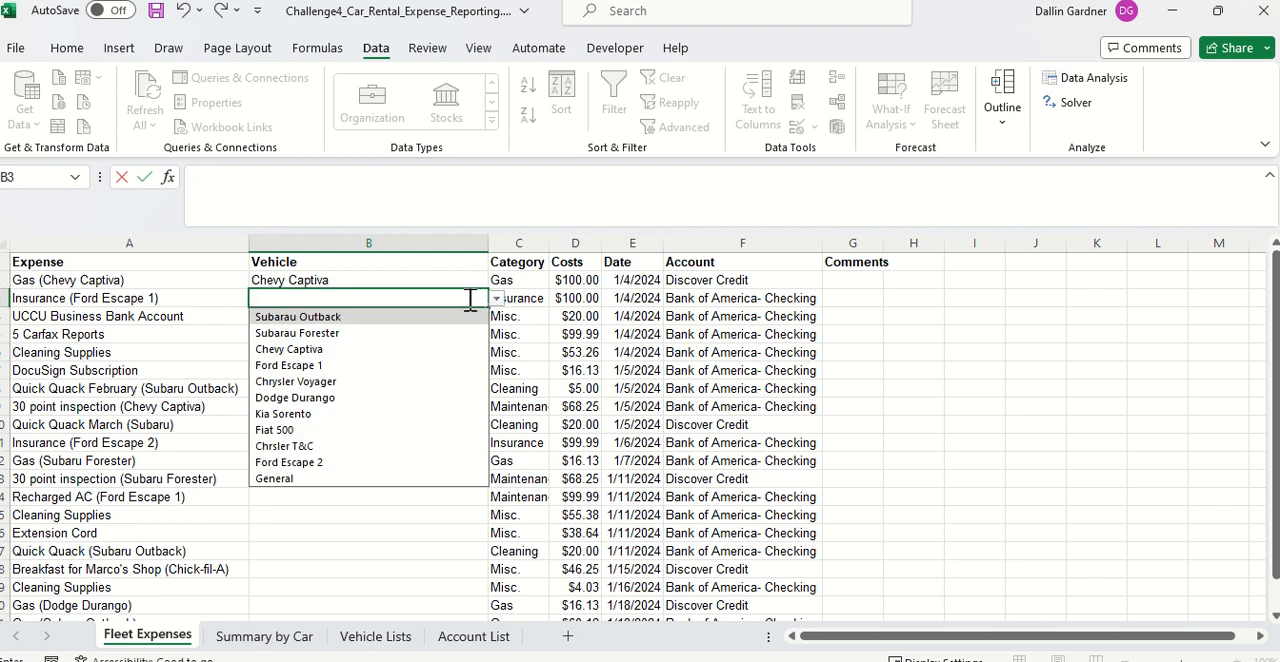
type("f")
key("Down")
key("Return")
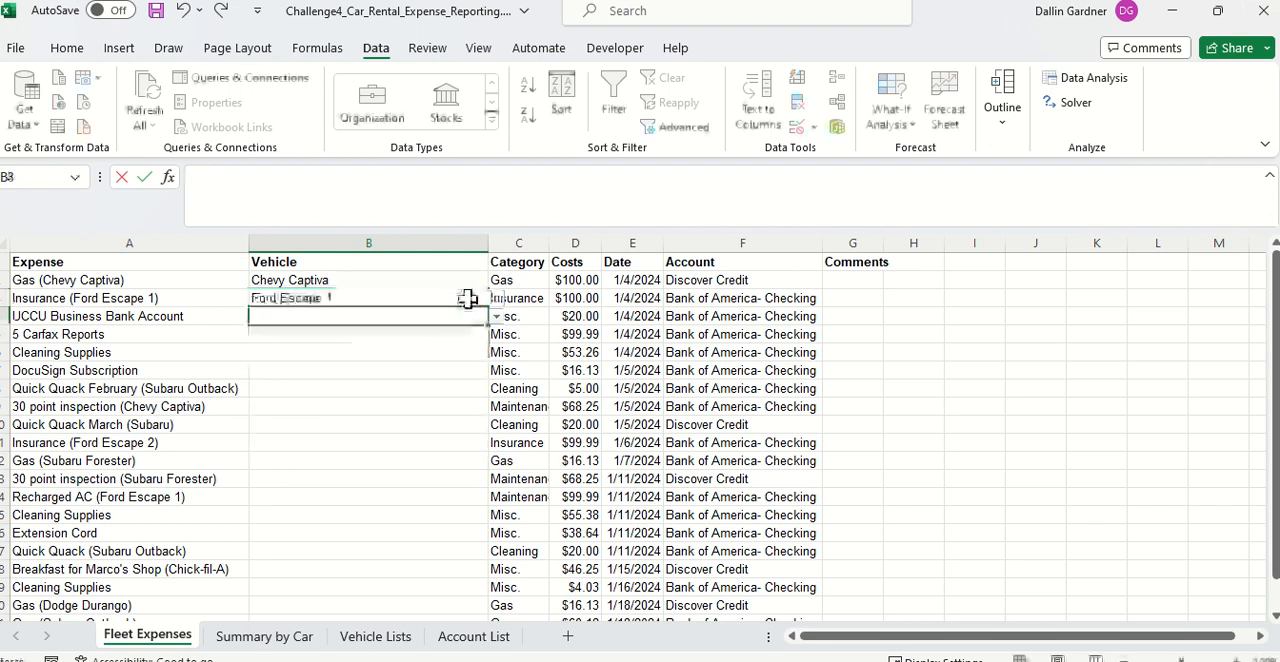
Step: Assign General as the vehicle in B4:B7, from UCCU Business Bank Account through DocuSign Subscription
type("ge")
key("Down")
key("Return")
type("ge")
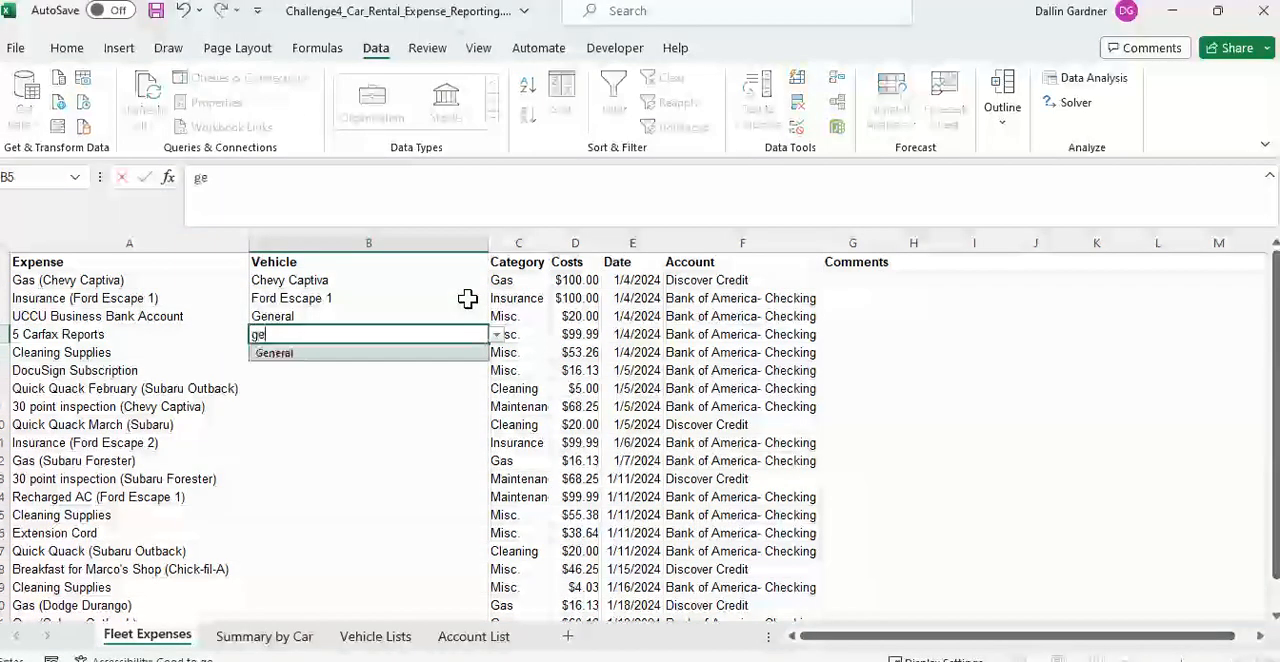
key("Down")
key("Return")
type("ge")
key("Down")
key("Return")
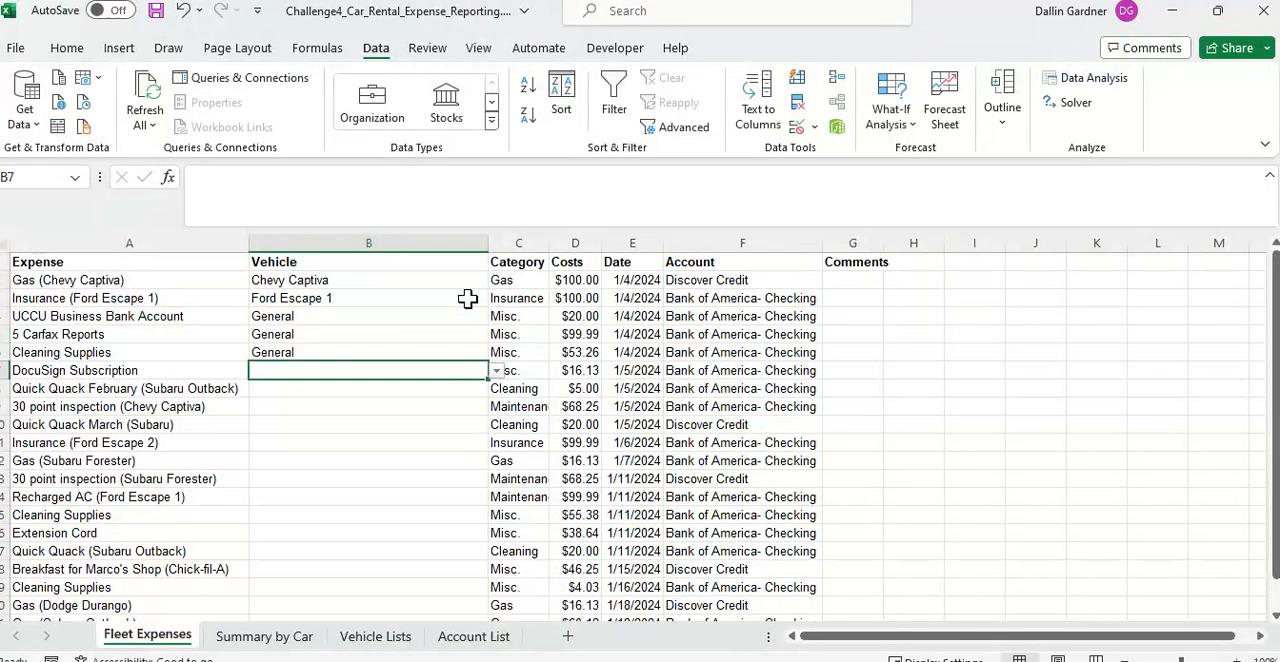
type("d")
key("BackSpace")
type("ge")
key("Down")
key("Return")
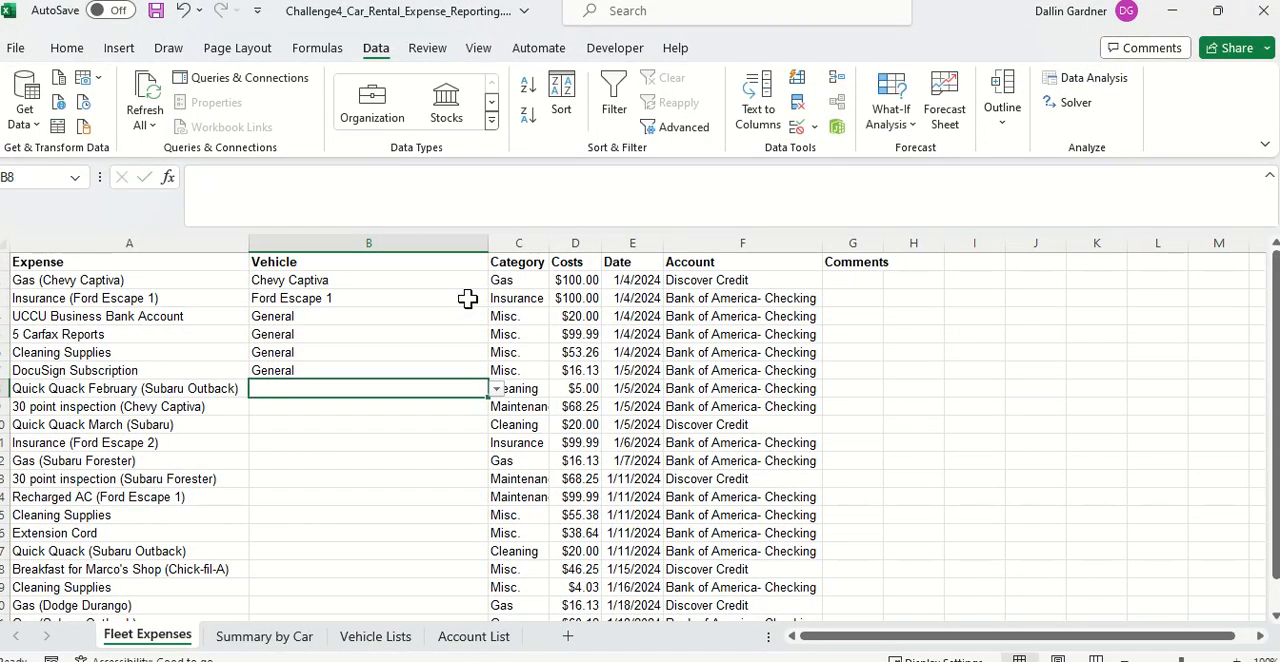
Step: Set the vehicles in B8:B10 to Subarau Outback, Chevy Captiva and Subarau Outback
type("sub")
key("Down")
key("Return")
type("cap")
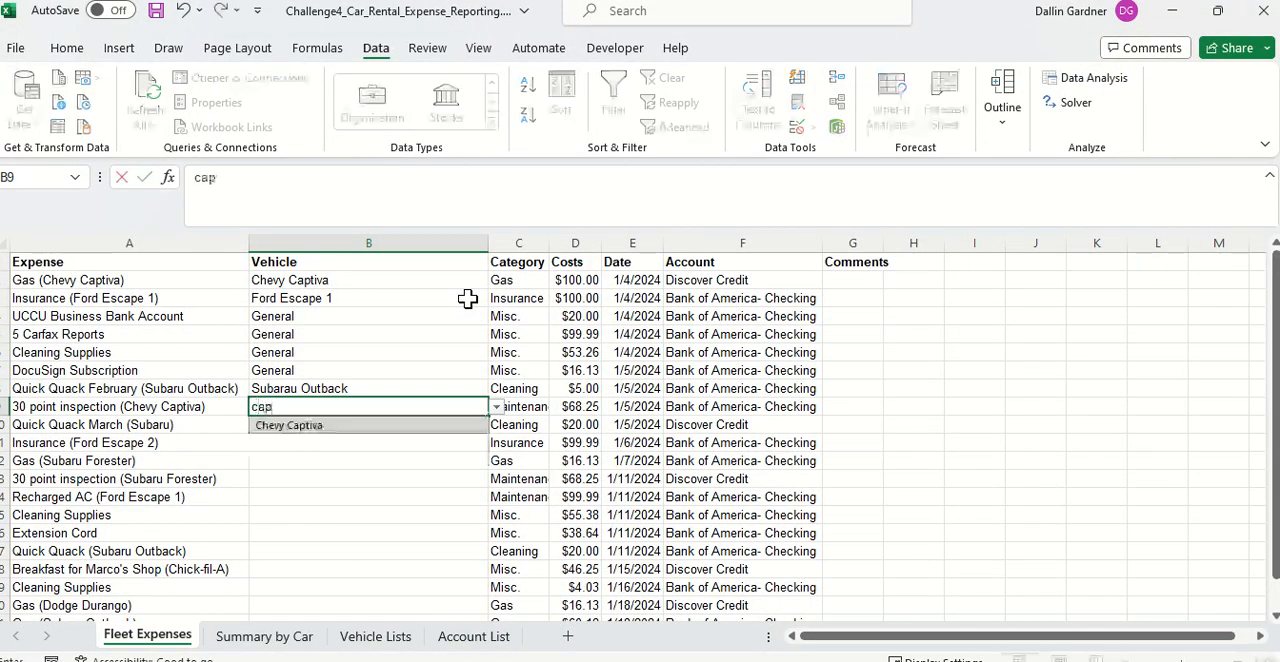
key("Down")
key("Return")
type("s")
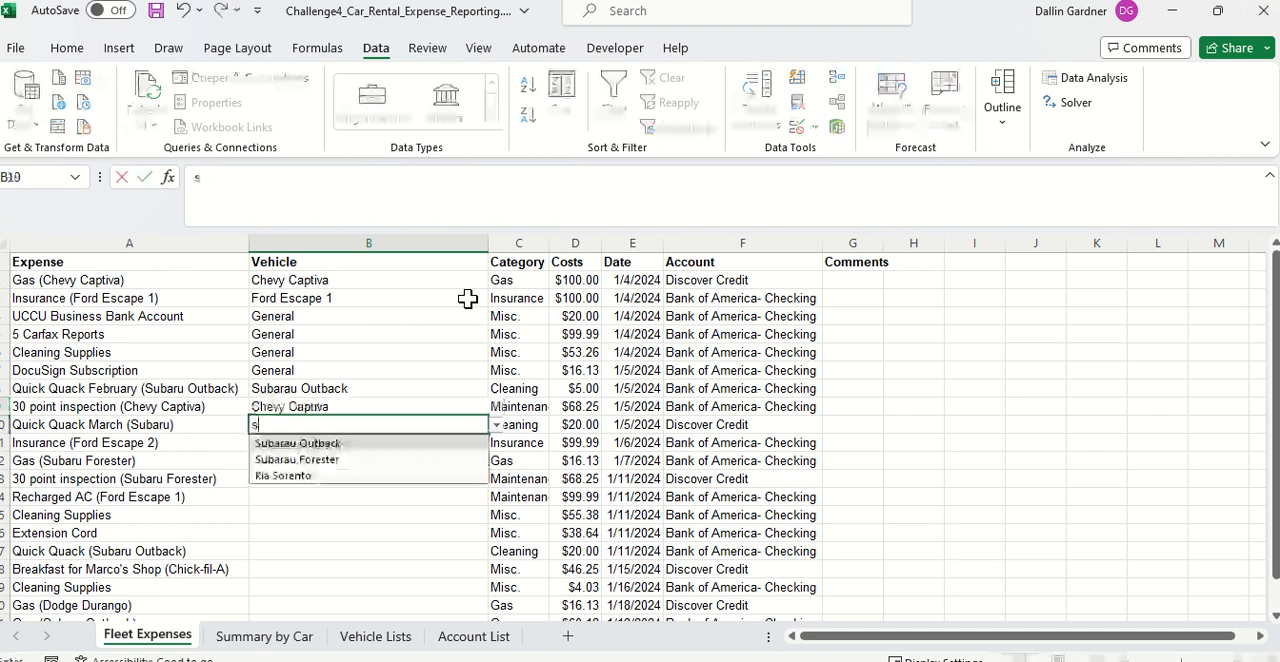
key("BackSpace")
type("out")
key("Down")
key("Return")
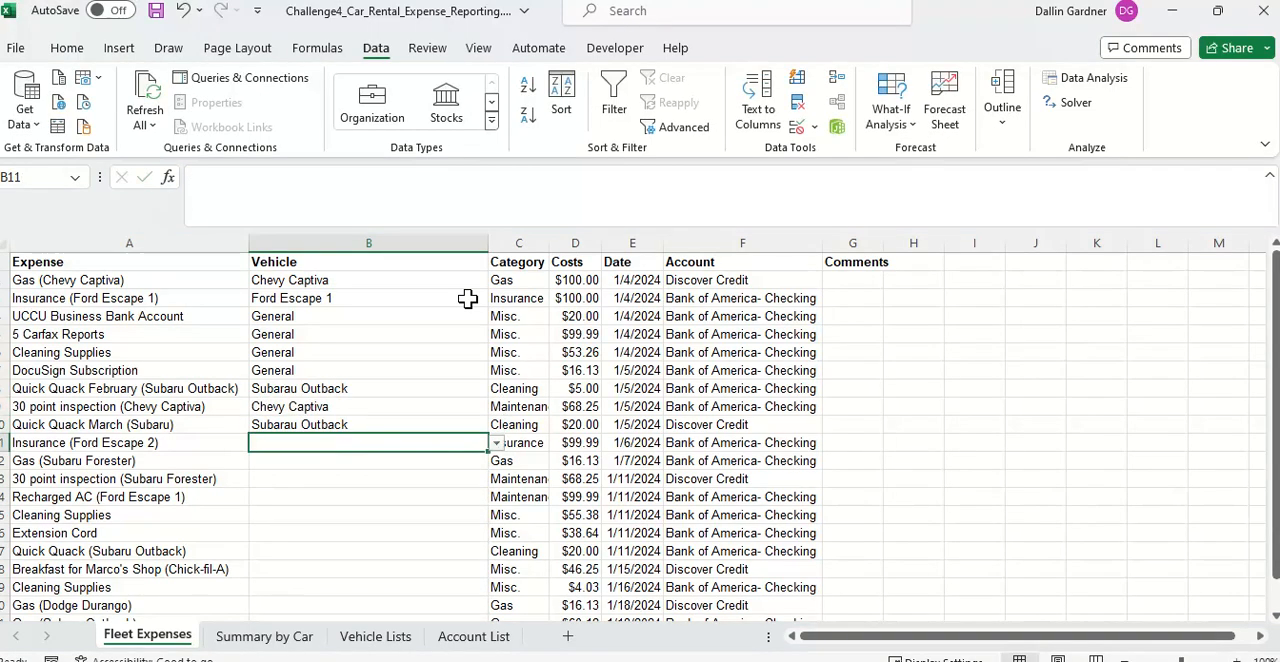
Step: Set the vehicle in B11 to Ford Escape 2 and in B12:B13 to Subarau Forester
type("es")
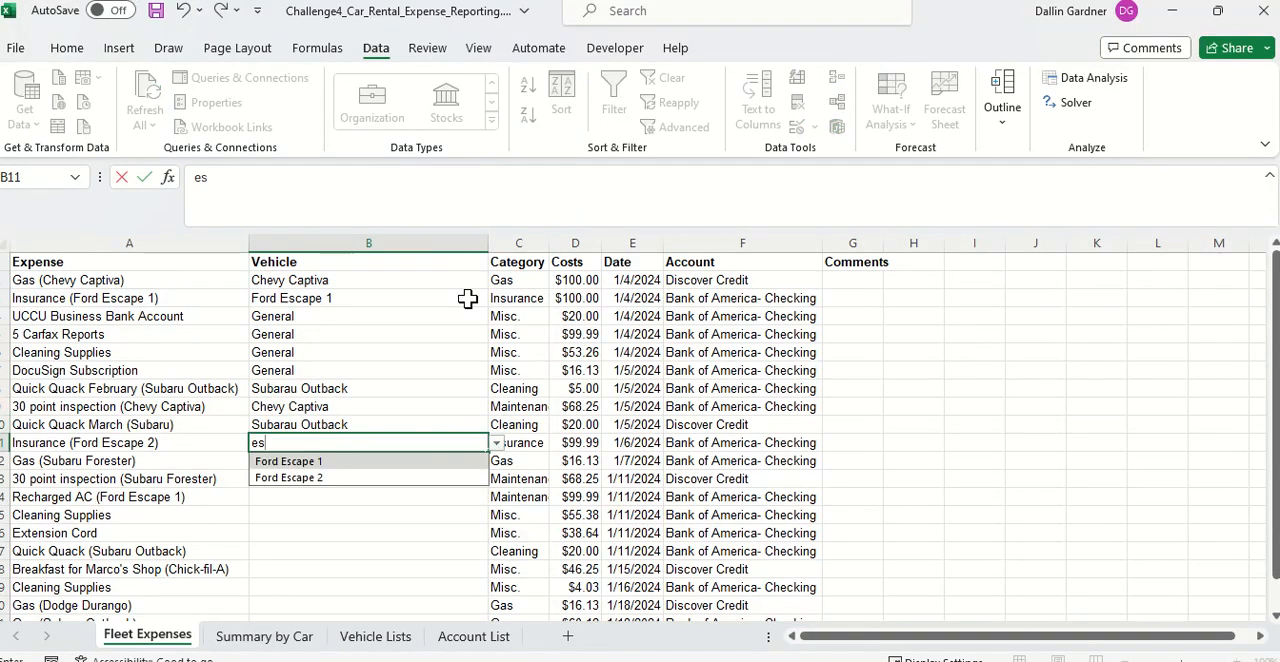
key("Down")
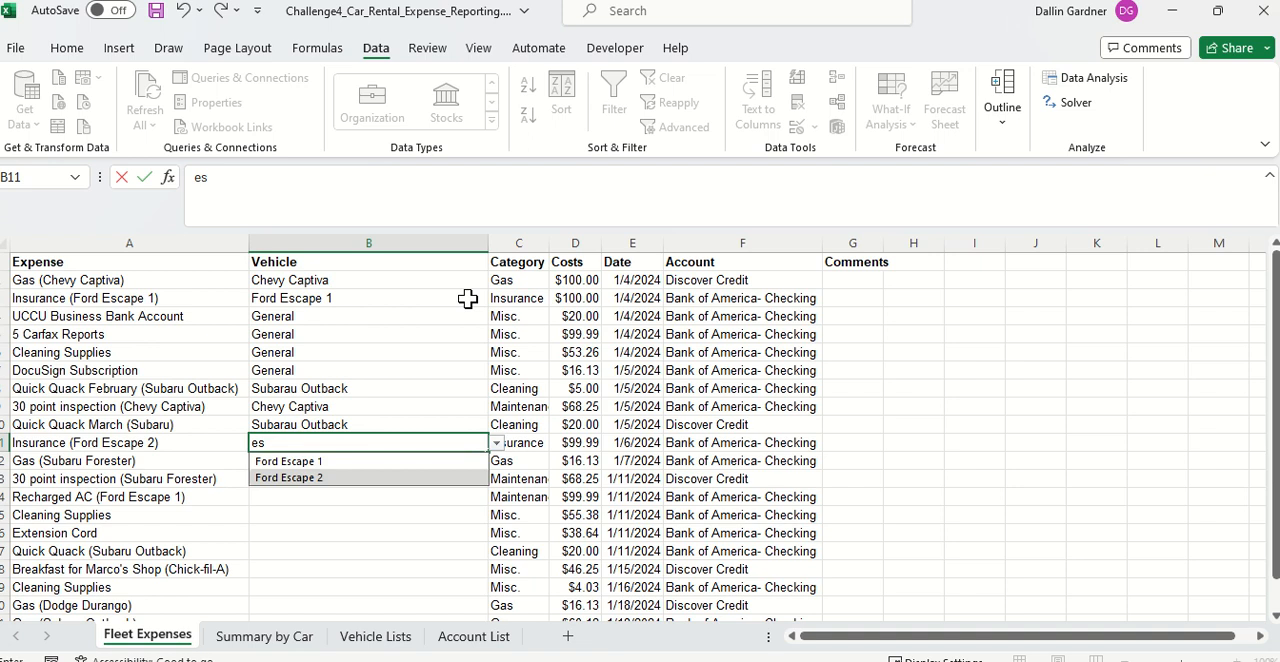
key("Return")
type("fore")
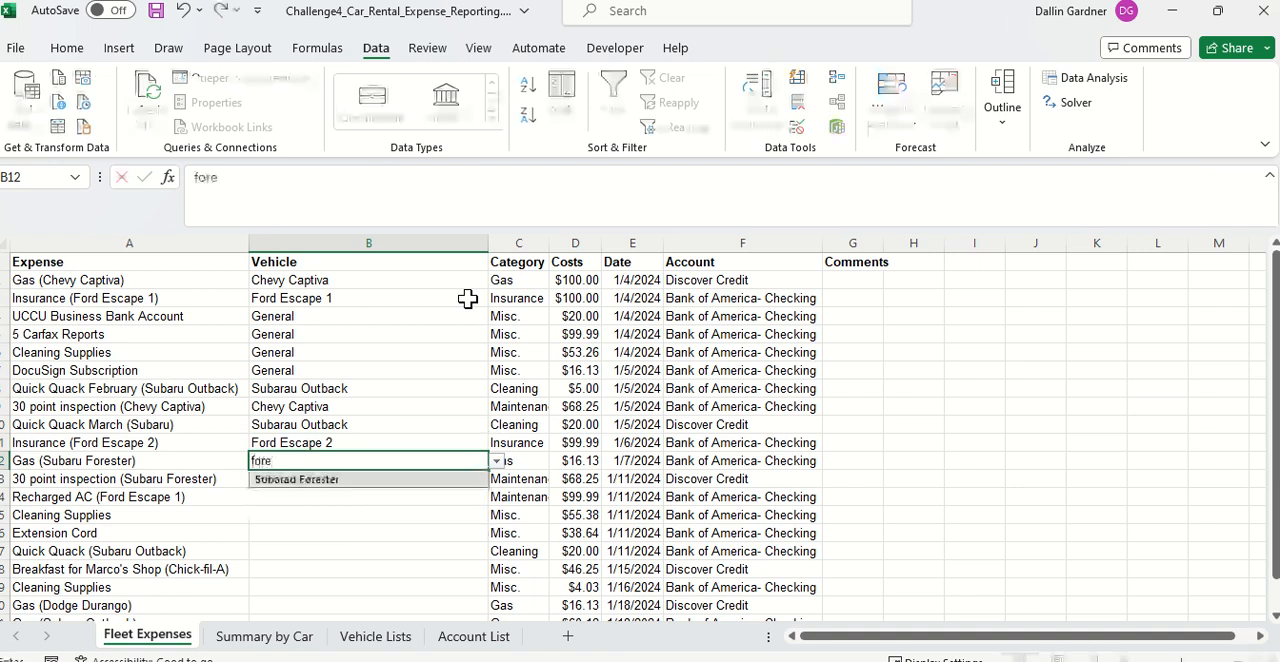
key("Down")
key("Return")
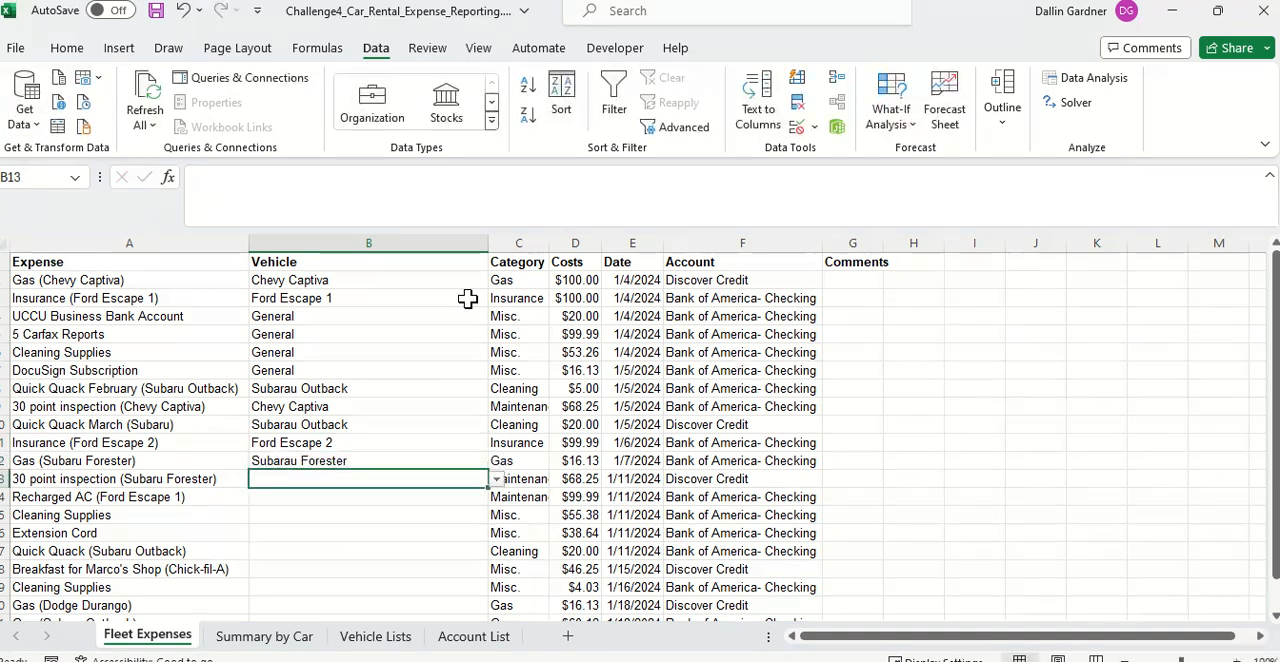
type("fore")
key("Down")
key("Return")
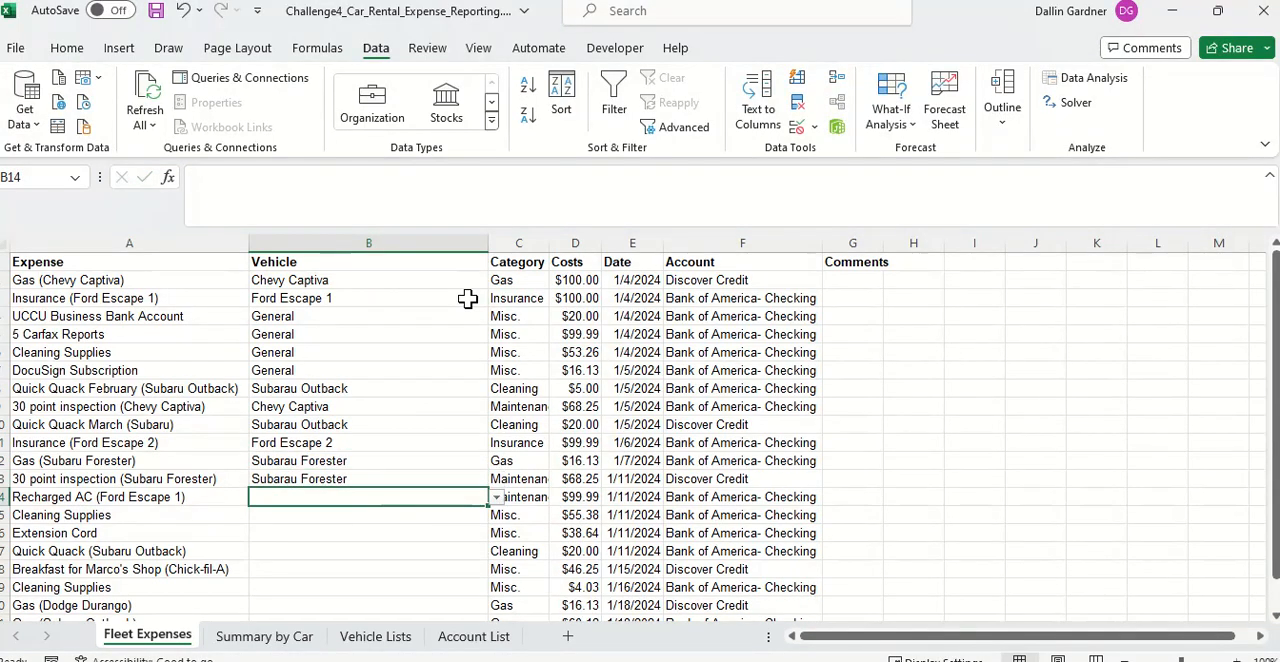
Step: Set the vehicle in B14 to Ford Escape 1 and in B15:B16 to General
type("f")
key("Down")
key("Return")
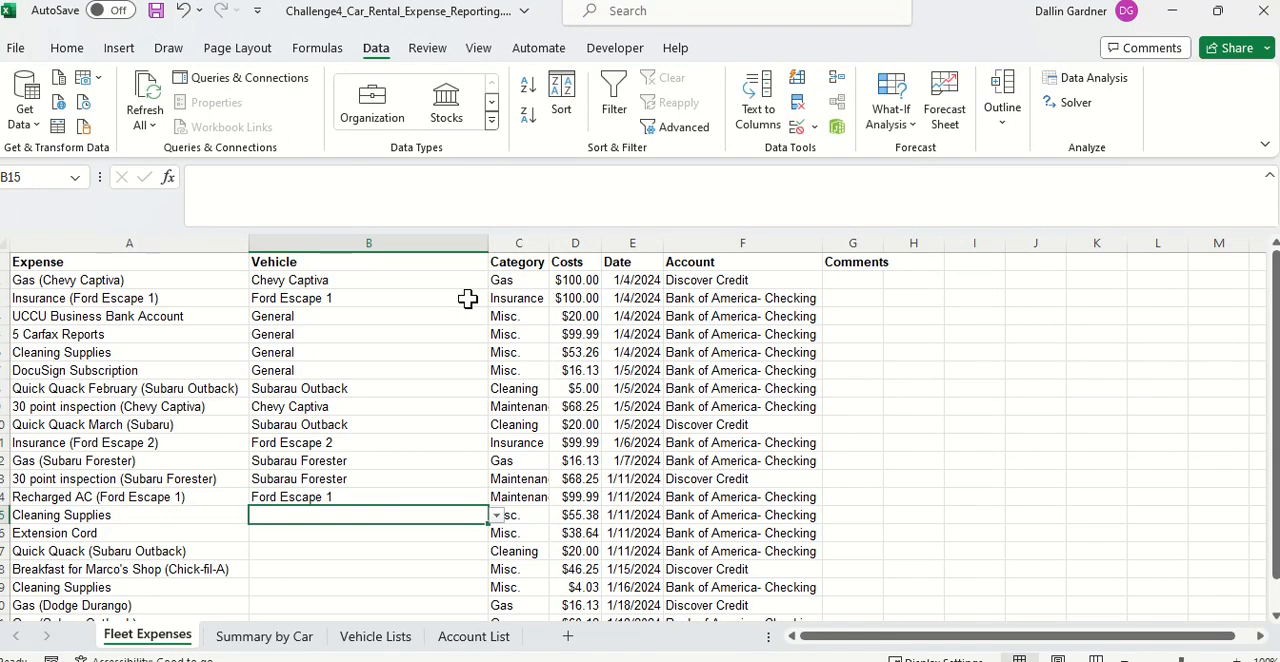
type("g")
key("Return")
type("ge")
key("Return")
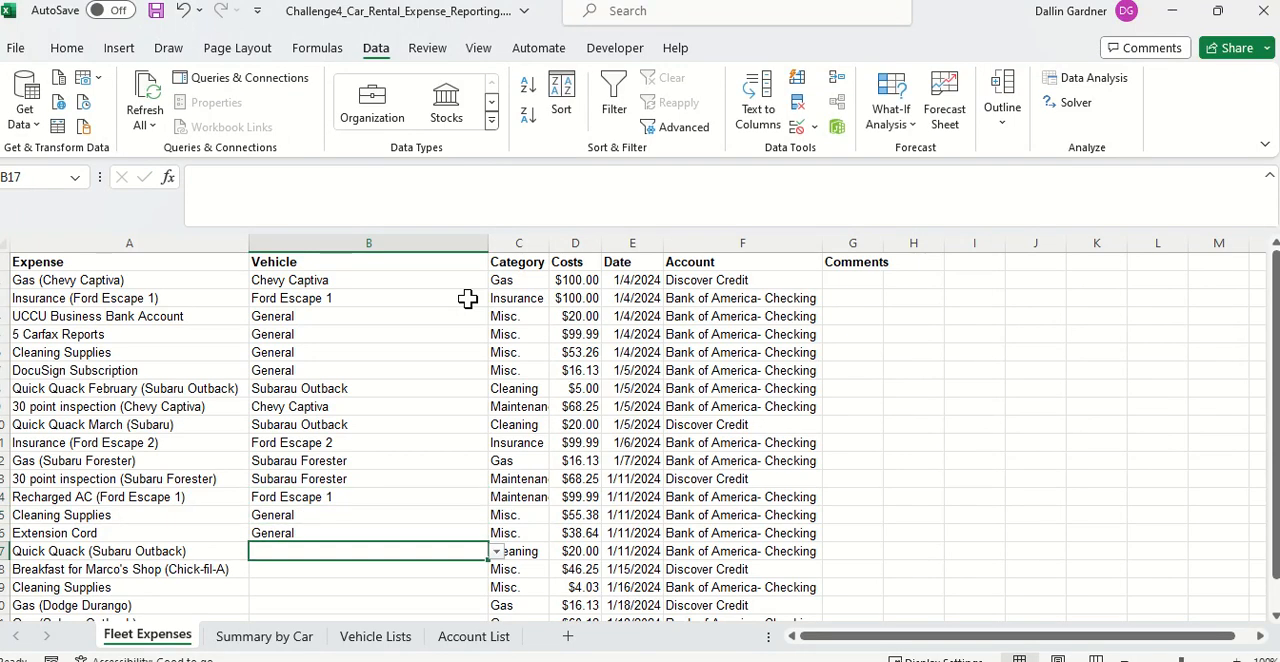
Step: Set the vehicle in B17 to Subarau Outback and in B18:B19 to General
type("sub")
key("Return")
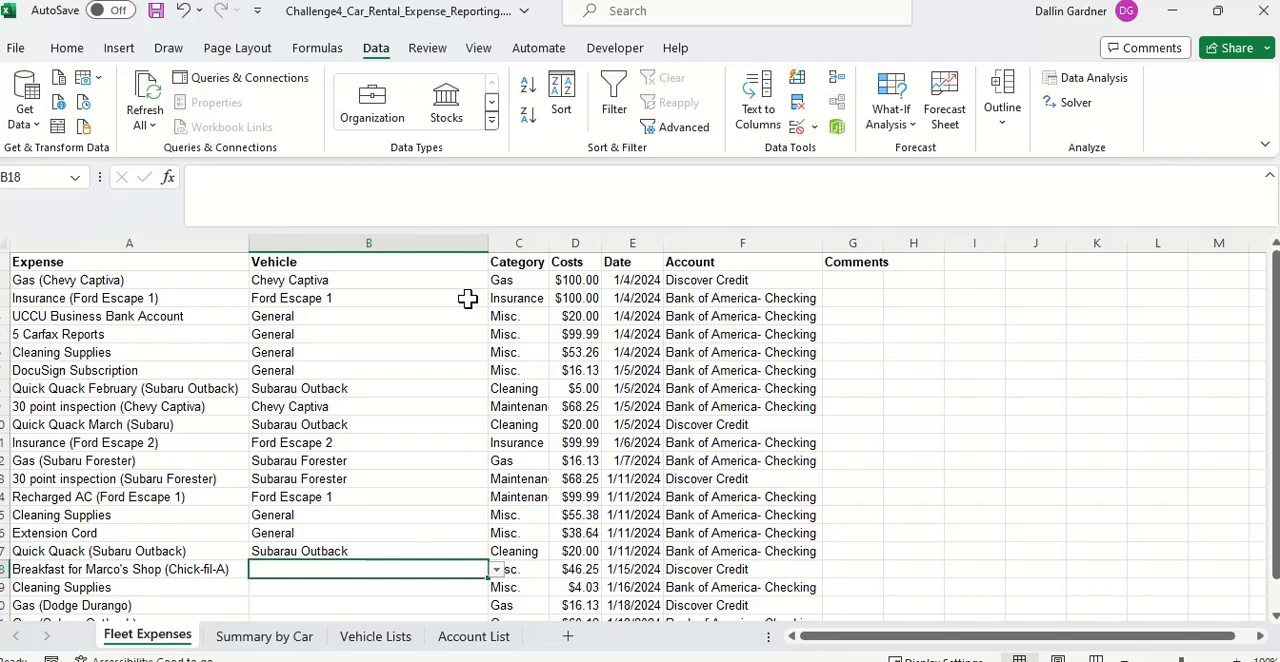
type("ge")
key("Return")
type("ge")
key("Return")
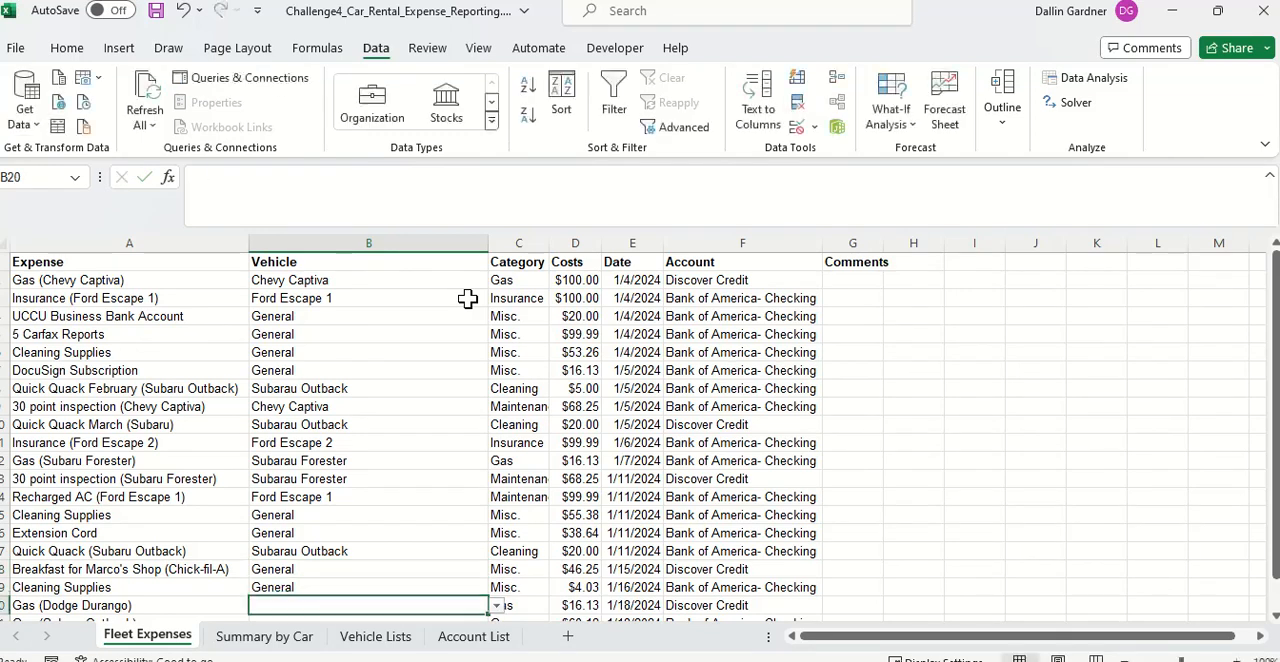
scroll(467, 299, "down", 1)
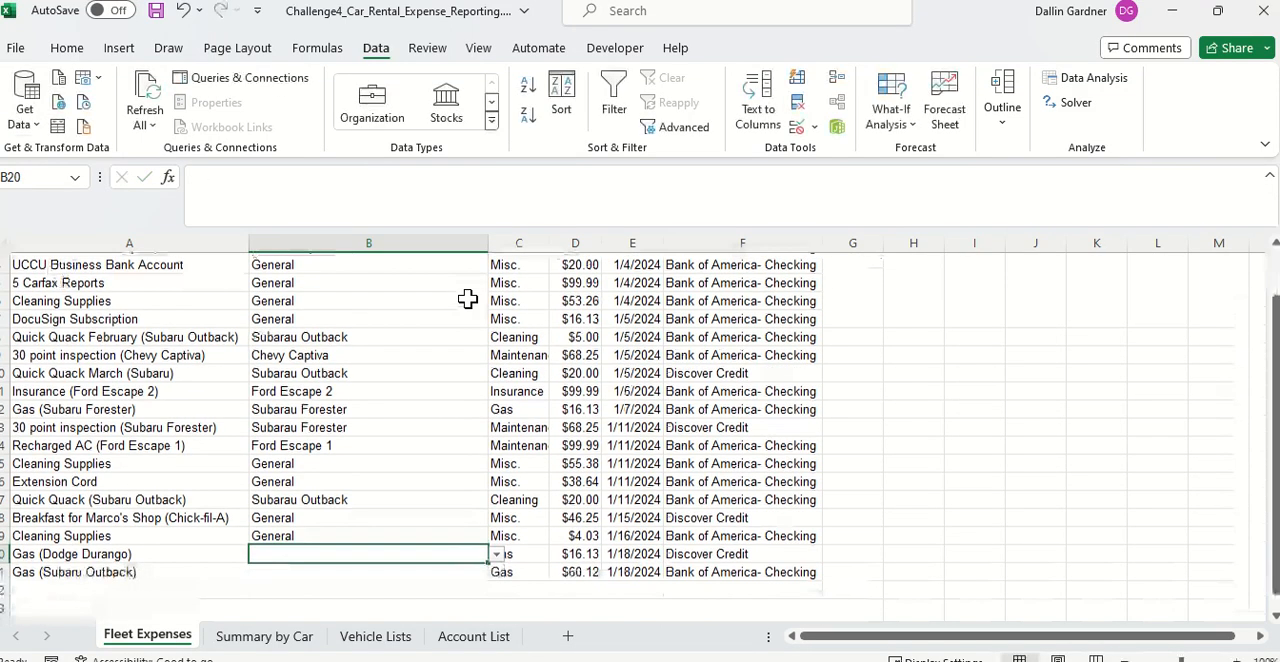
Step: Set the vehicle in B20 to Dodge Durango and in B21 to Subarau Outback
type("do")
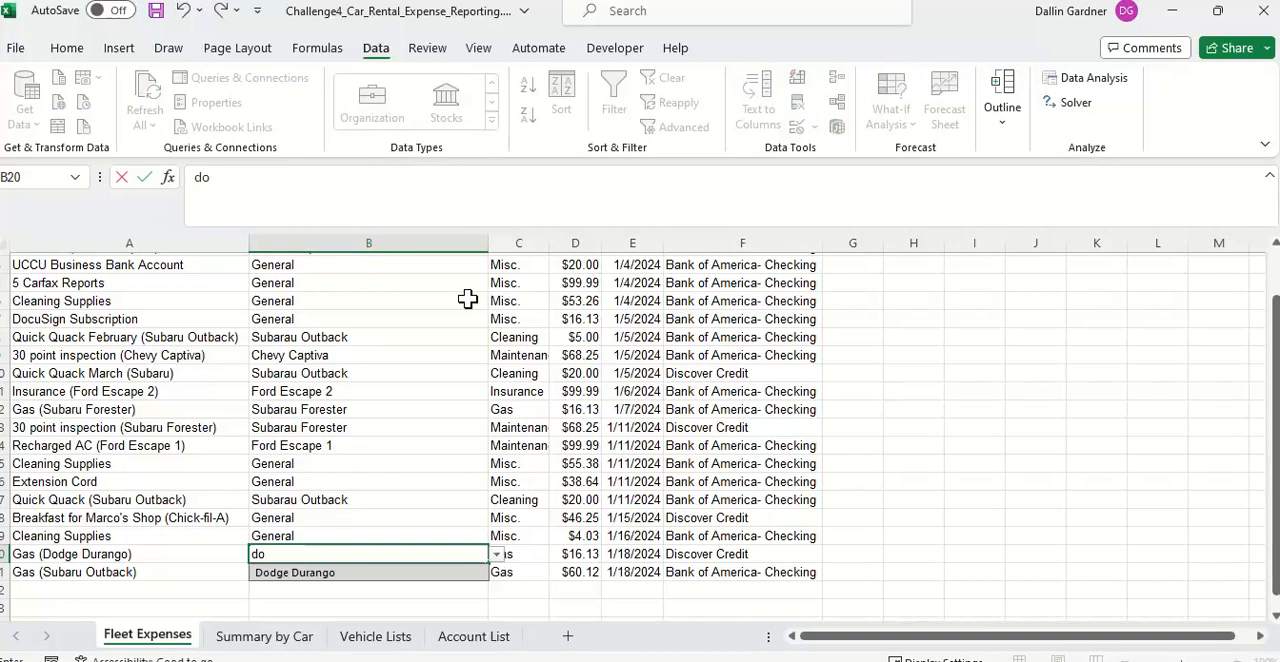
type("dg")
key("Return")
key("Return")
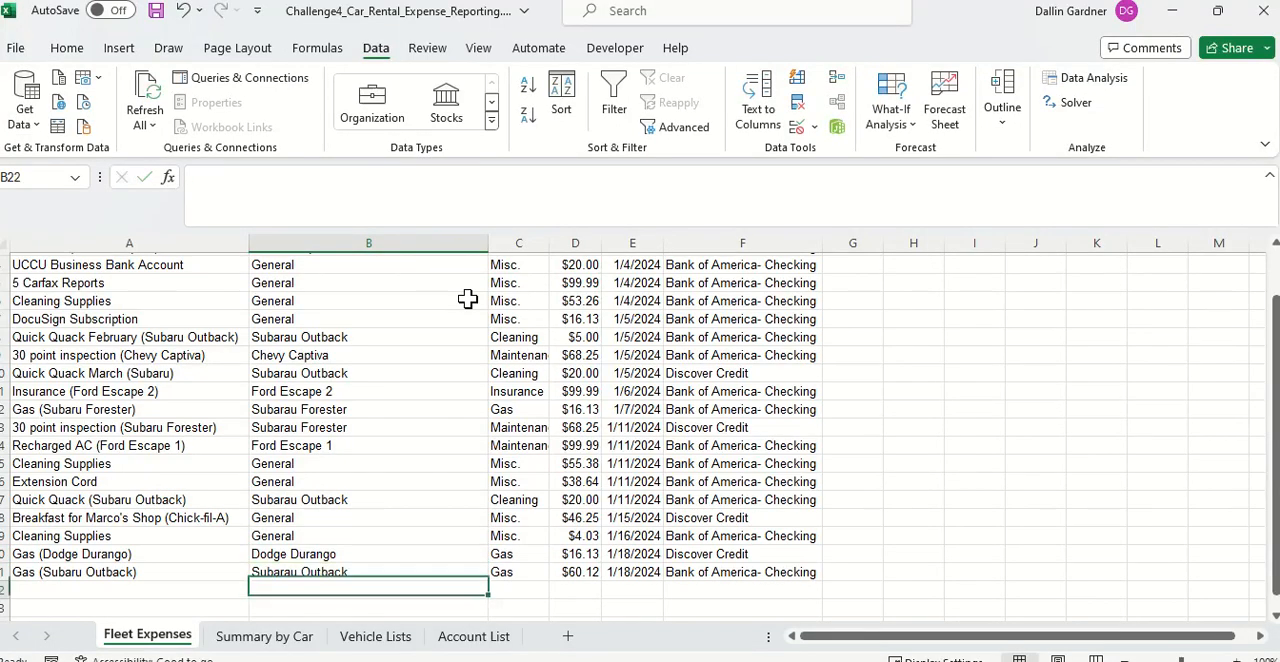
Step: Paste the InsertRowAboveRow2 macro below InsertRowAndIncrement in the Vehicle Lists sheet's VBA code, save it and close the editor
scroll(467, 299, "up", 1)
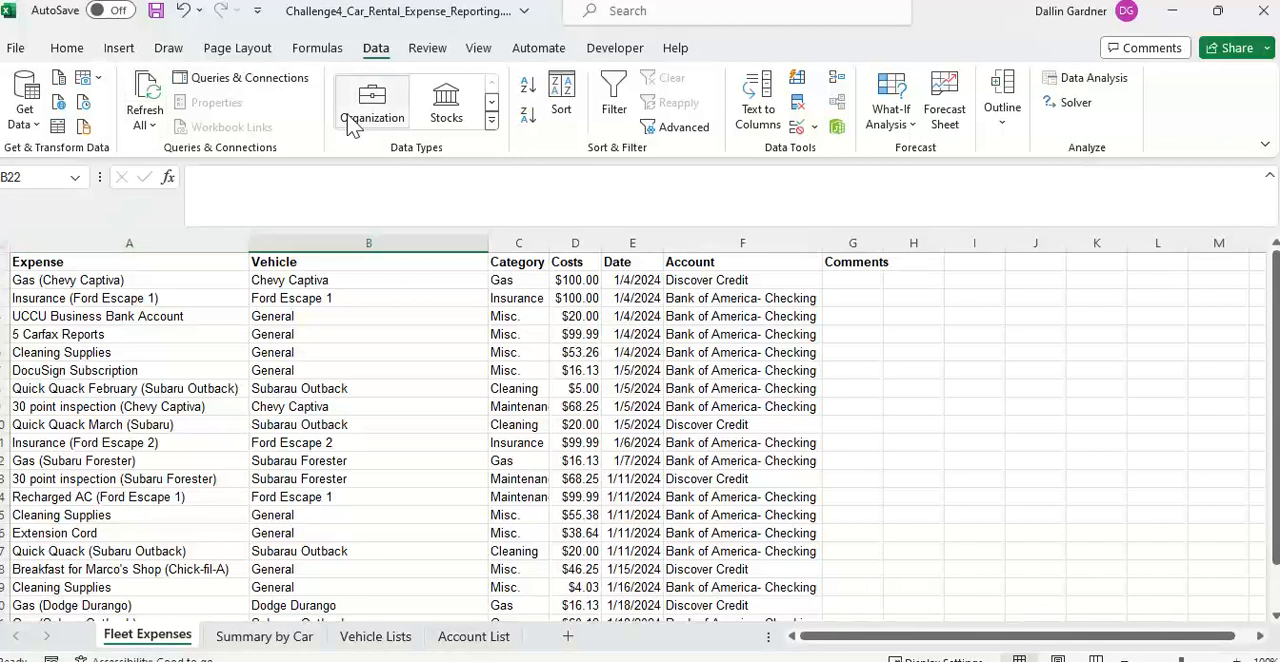
left_click(615, 48)
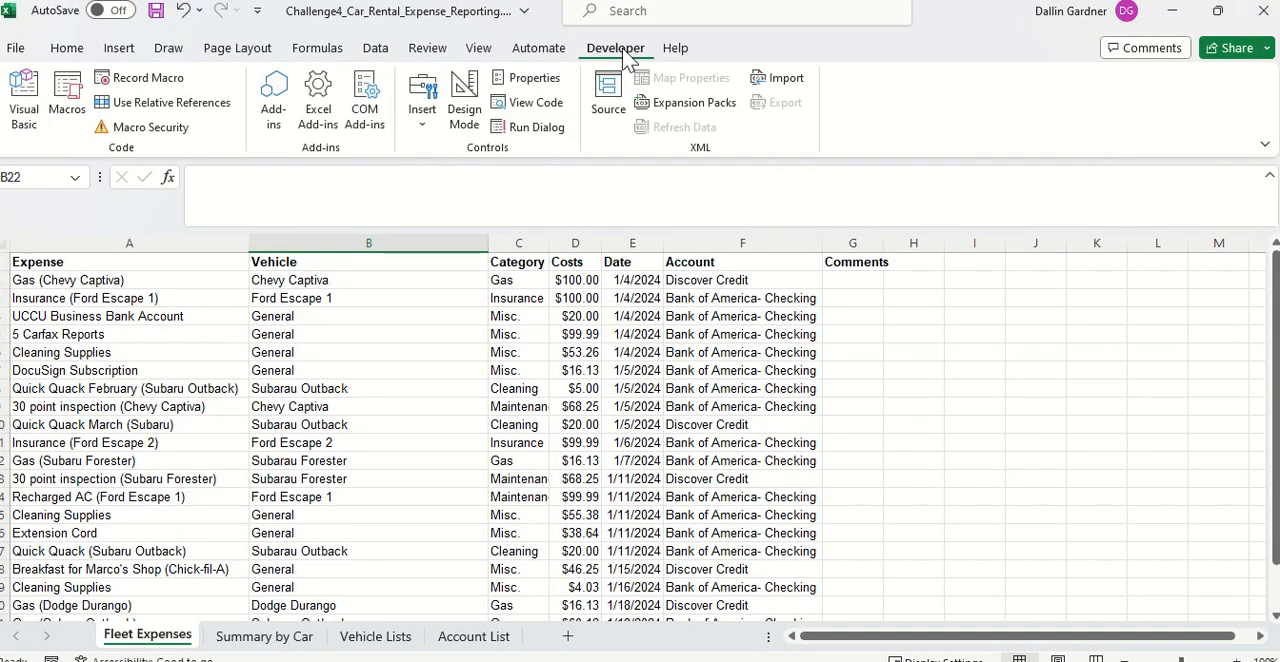
left_click(24, 108)
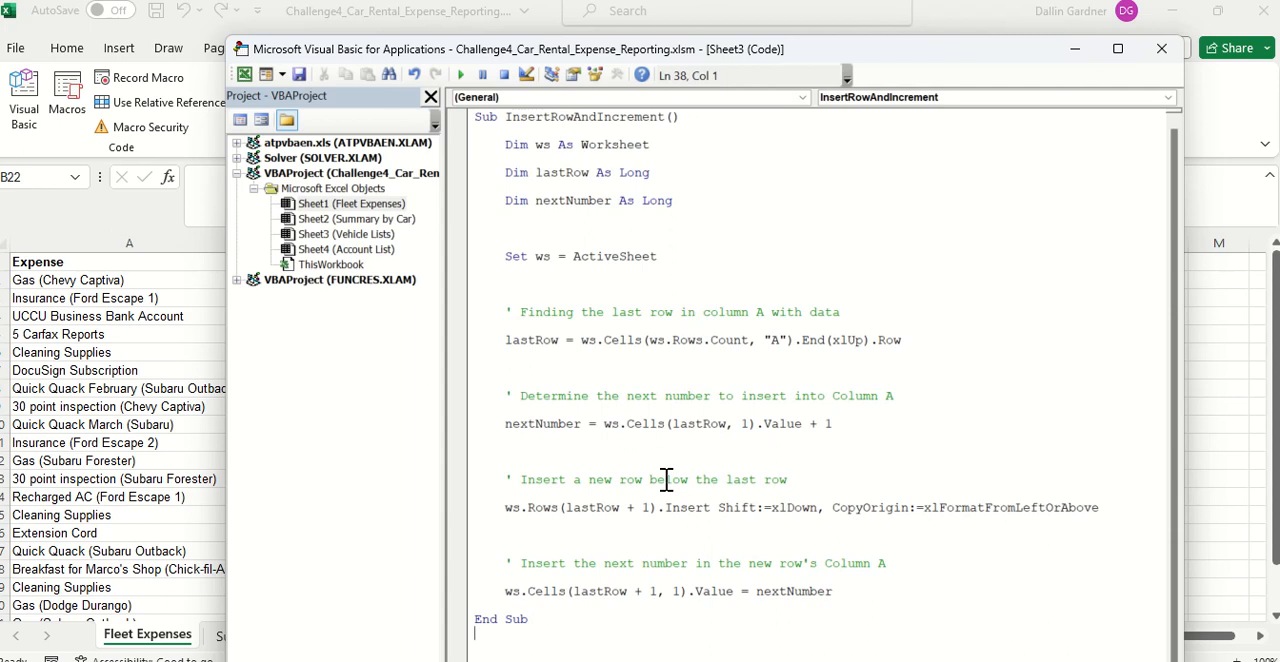
left_click(1110, 52)
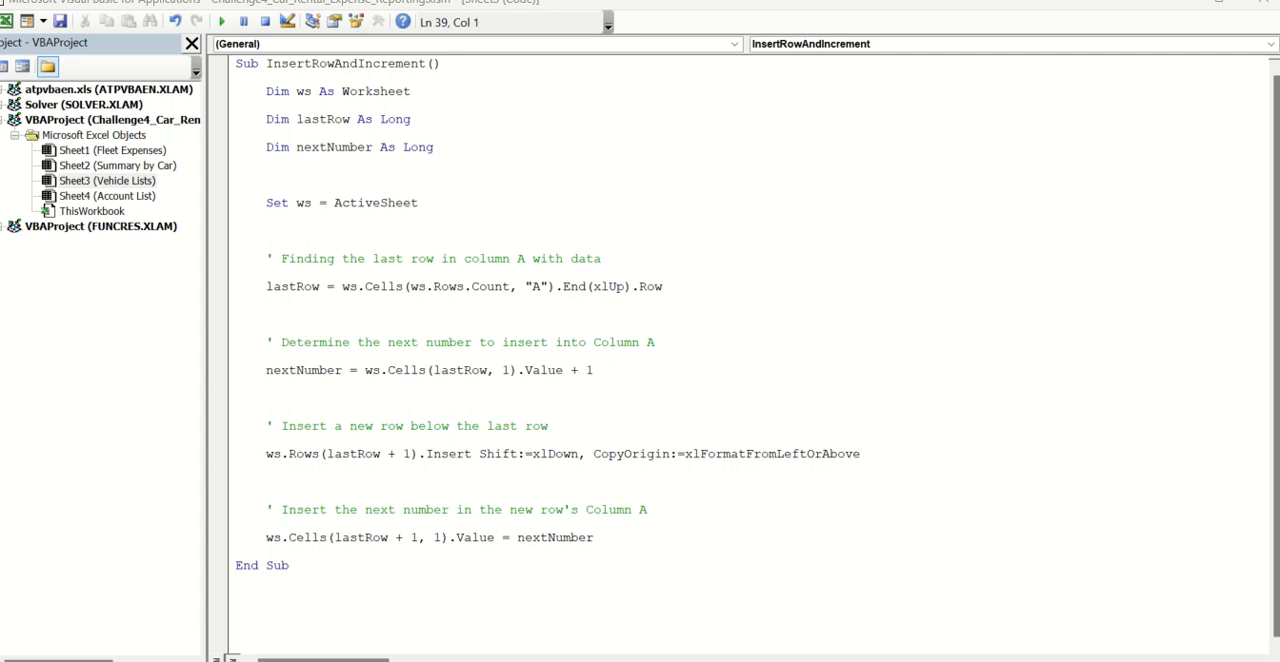
left_click(327, 631)
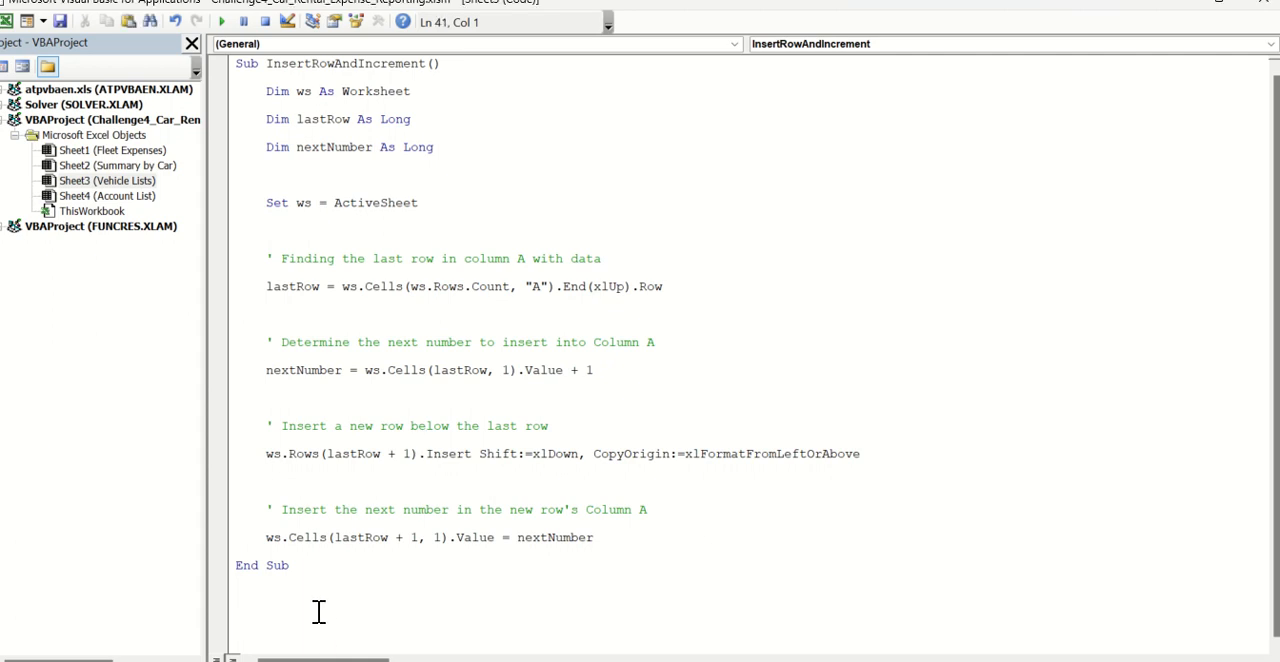
type("Sub InsertRowAboveRow2()      Dim ws As Worksheet      Set ws = ActiveSheet        ' Copy the format and validation from row 2      ws.Rows(\"2:2\").Copy        ' Insert the copied row above row 2      ws.Rows(\"2:2\").Insert Shift:=xlDown        ' Clear the contents of the new row but keep the format and validation      ws.Rows(\"2:2\").ClearContents        Application.CutCopyMode = False  End Sub")
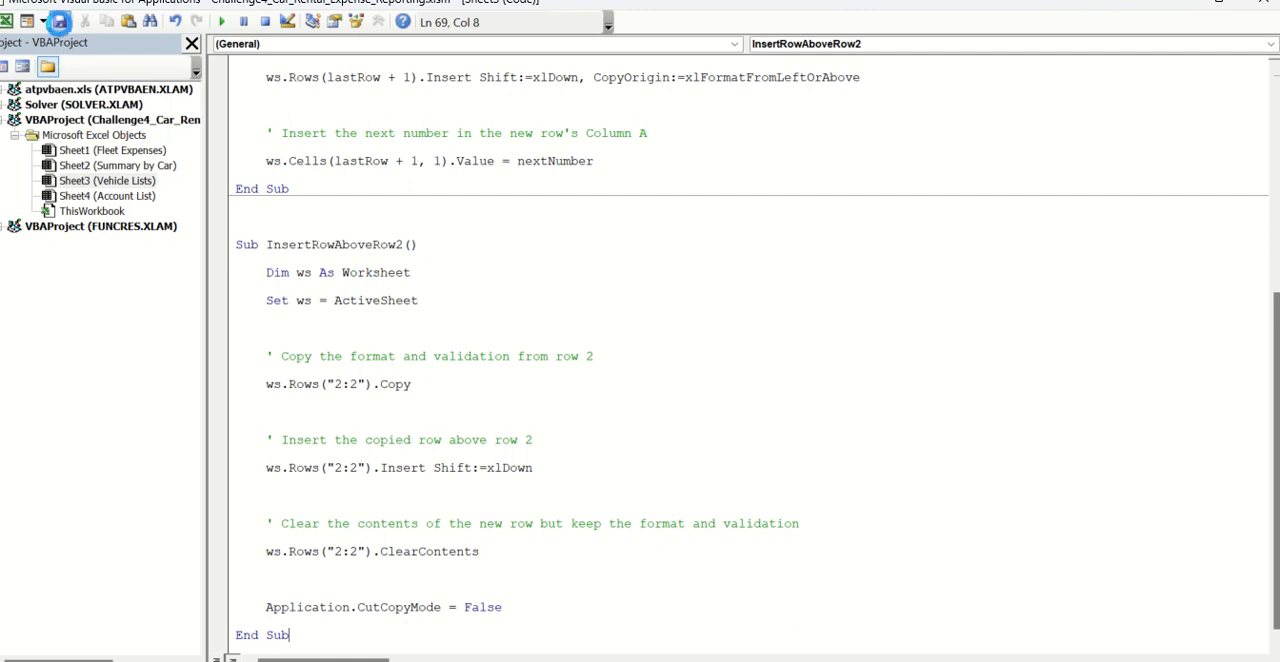
left_click(1265, 5)
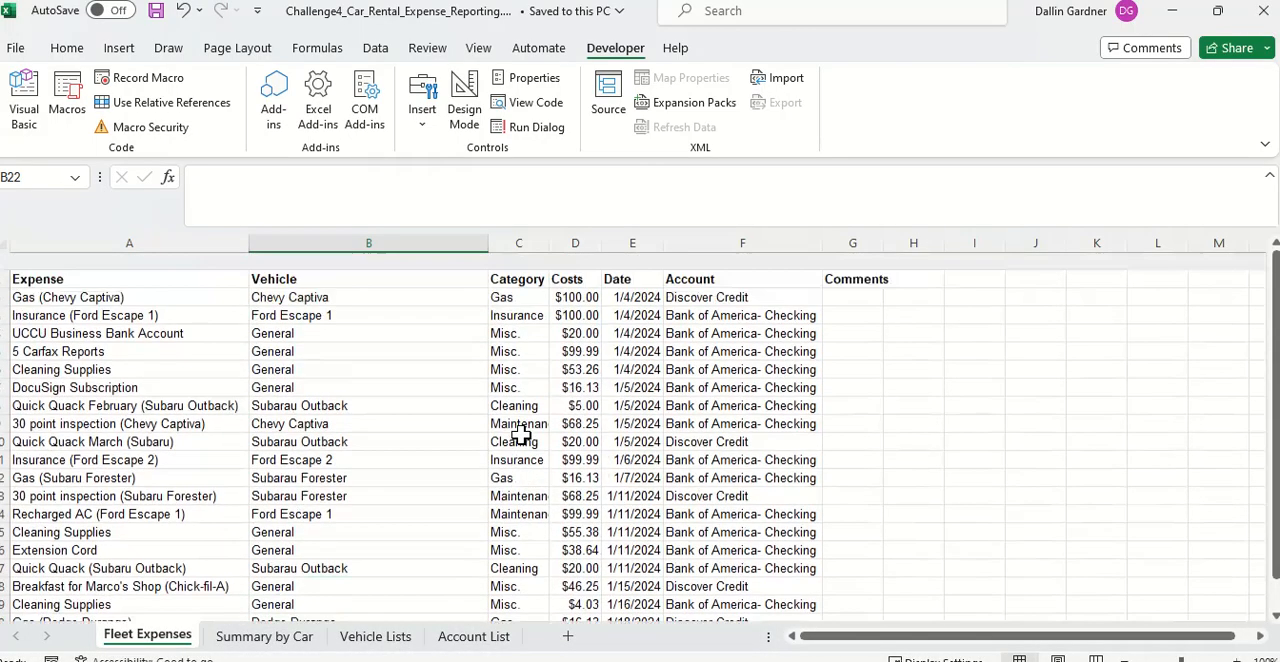
Step: Sort the fleet expenses by Date from newest to oldest
left_click(618, 268)
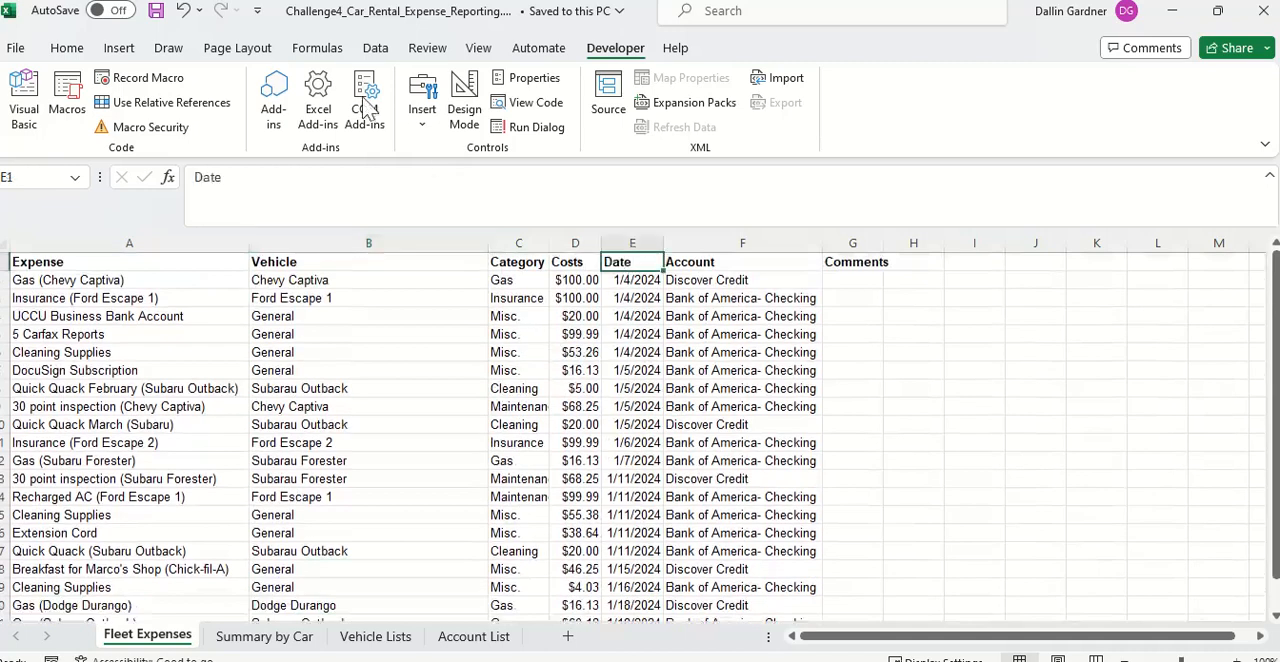
left_click(376, 48)
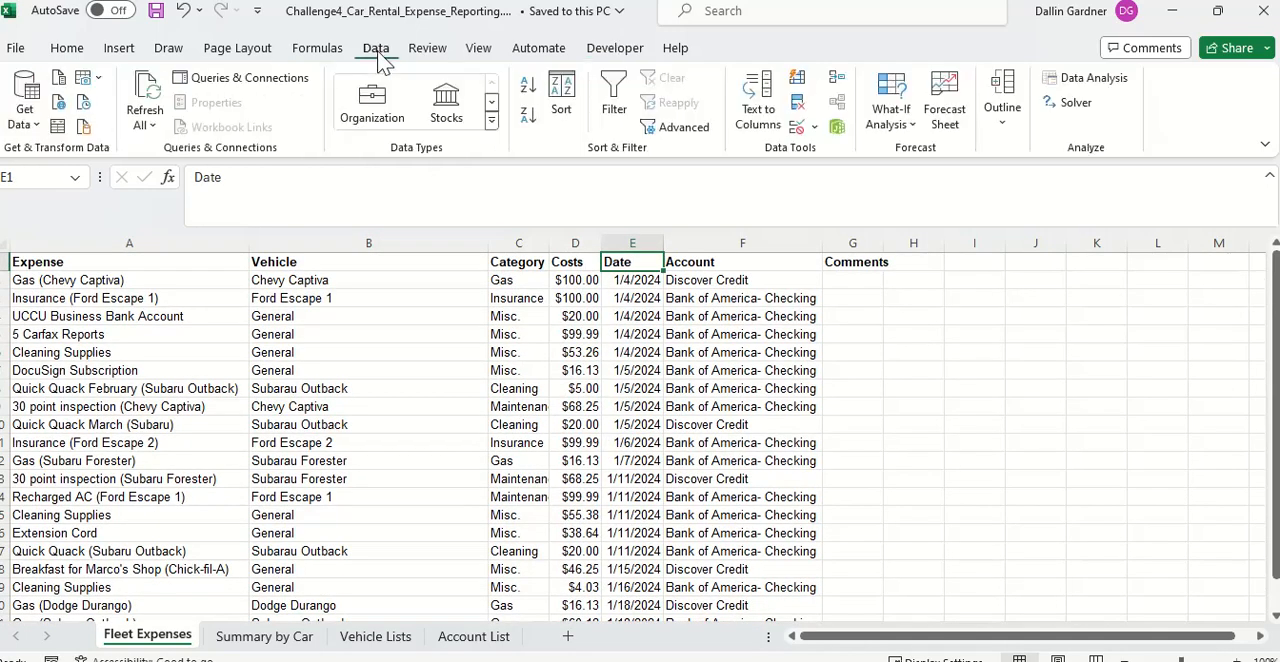
left_click(528, 112)
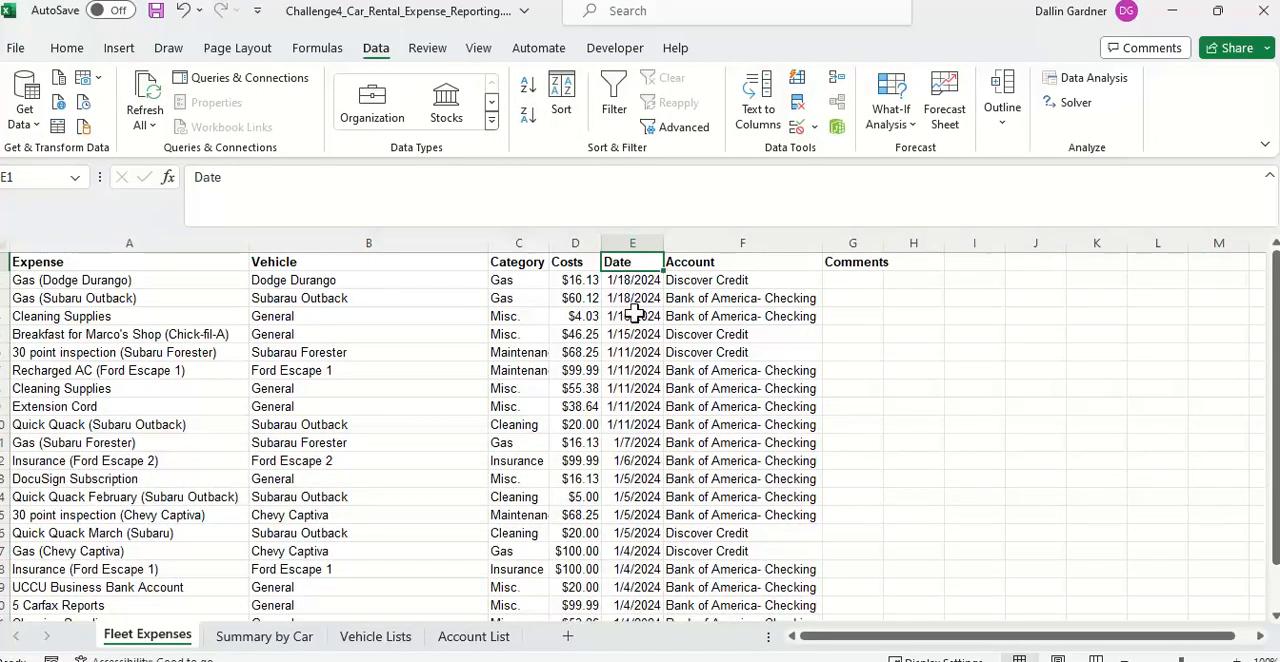
Step: Draw a form control button across columns I and J from row 2 to row 4 and assign it the Sheet3.InsertRowAboveRow2 macro
left_click(928, 284)
left_click(975, 284)
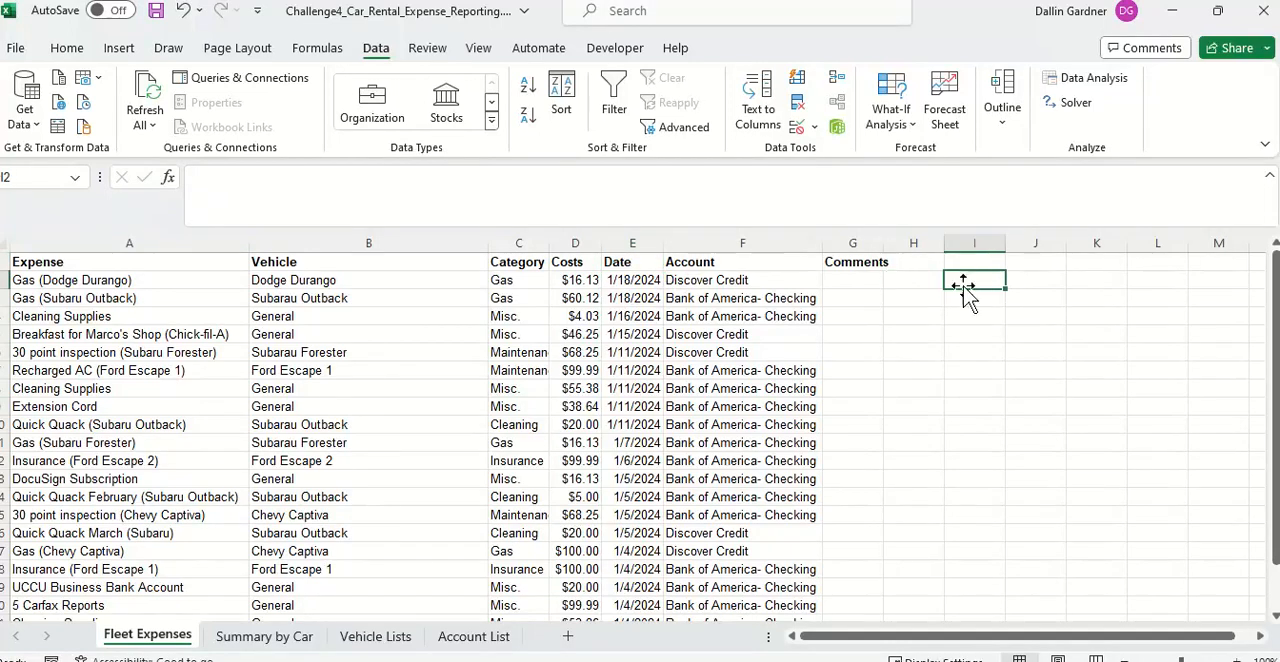
left_click(597, 50)
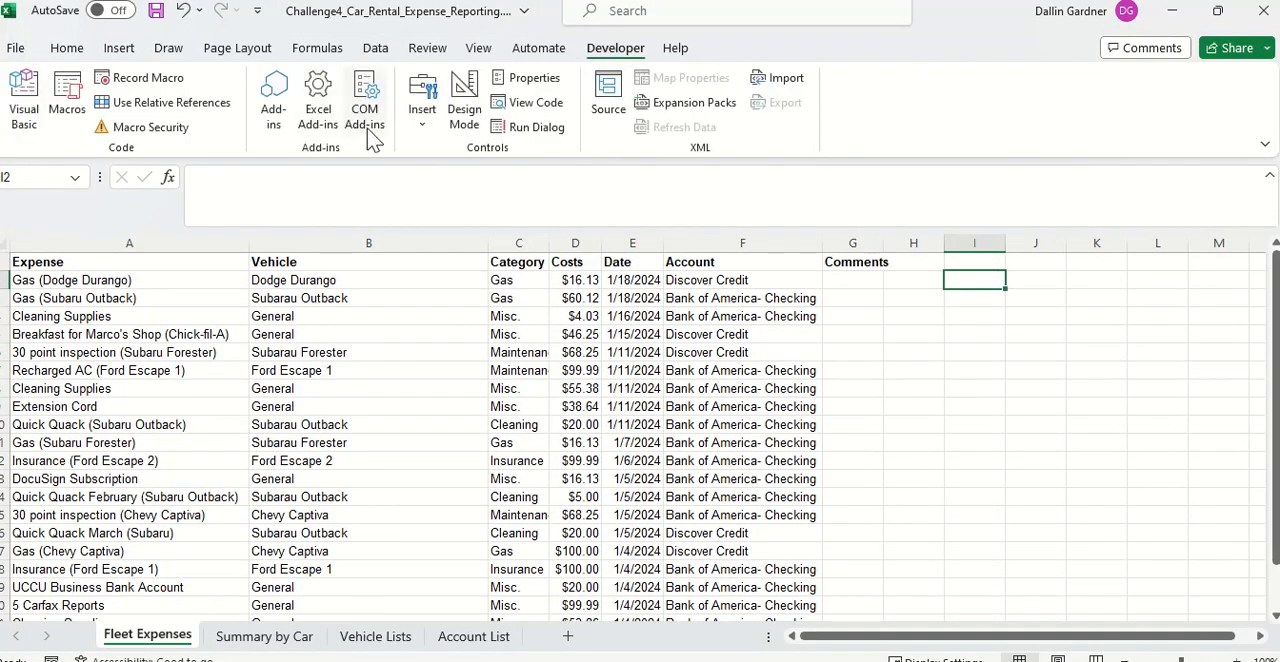
left_click(437, 133)
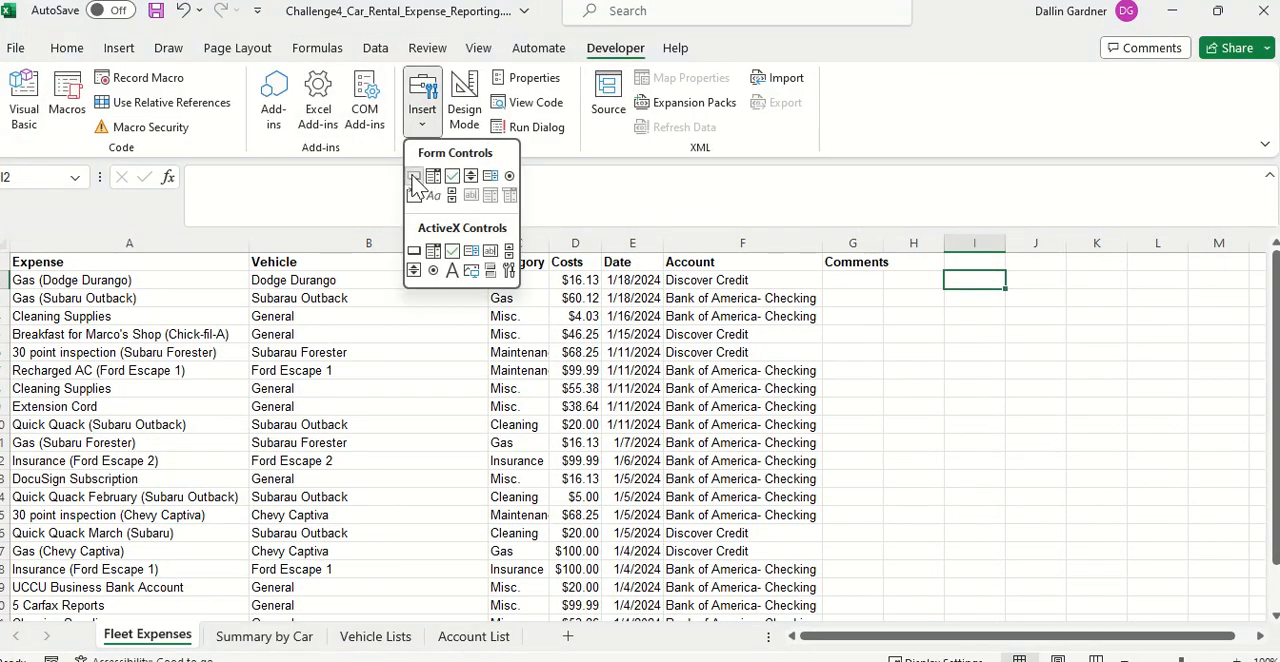
left_click(419, 175)
left_click_drag(951, 280, 1067, 327)
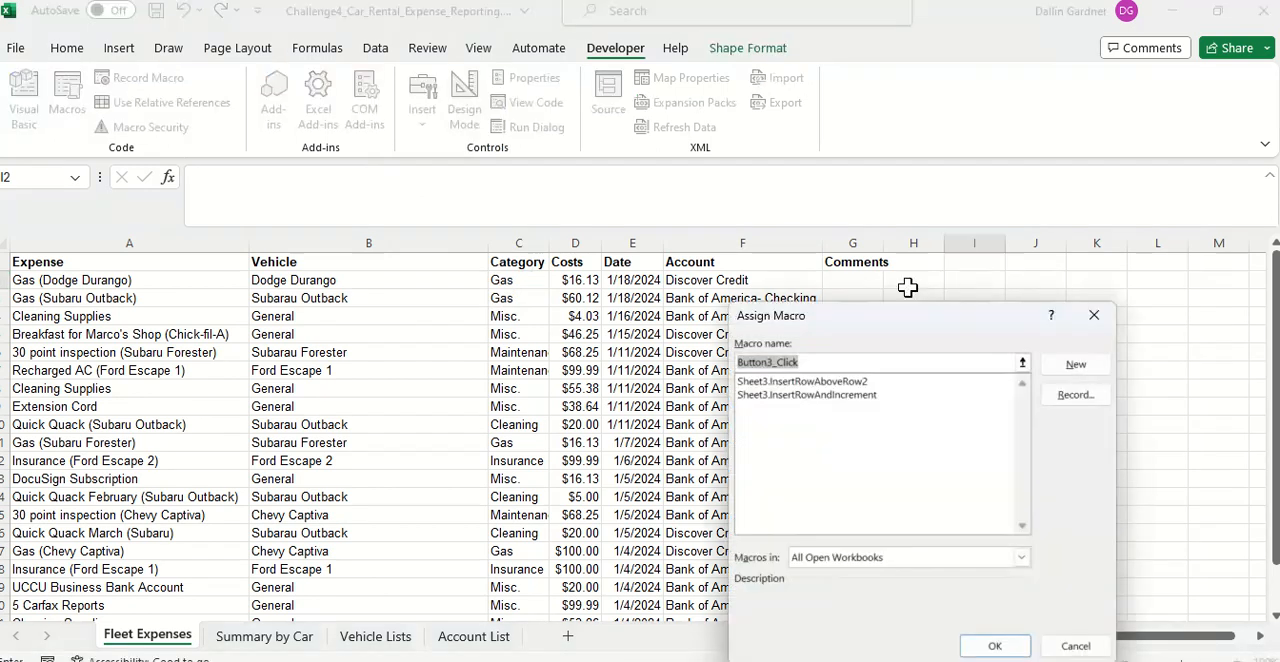
left_click(840, 382)
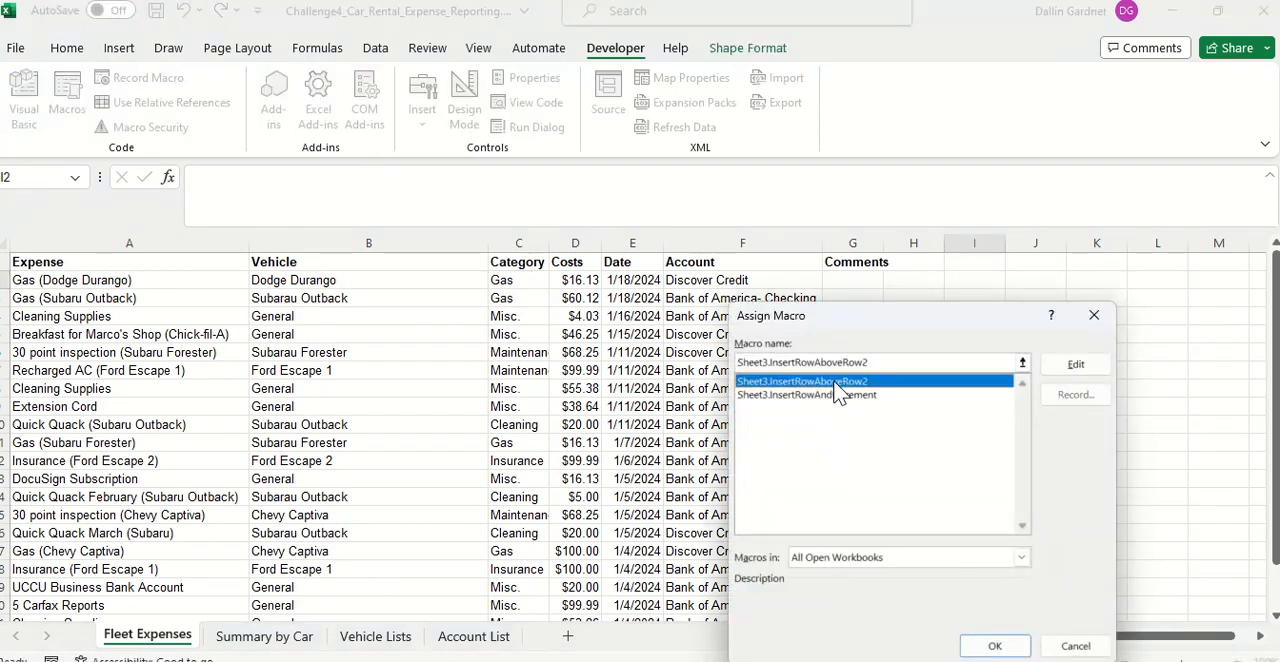
left_click(995, 646)
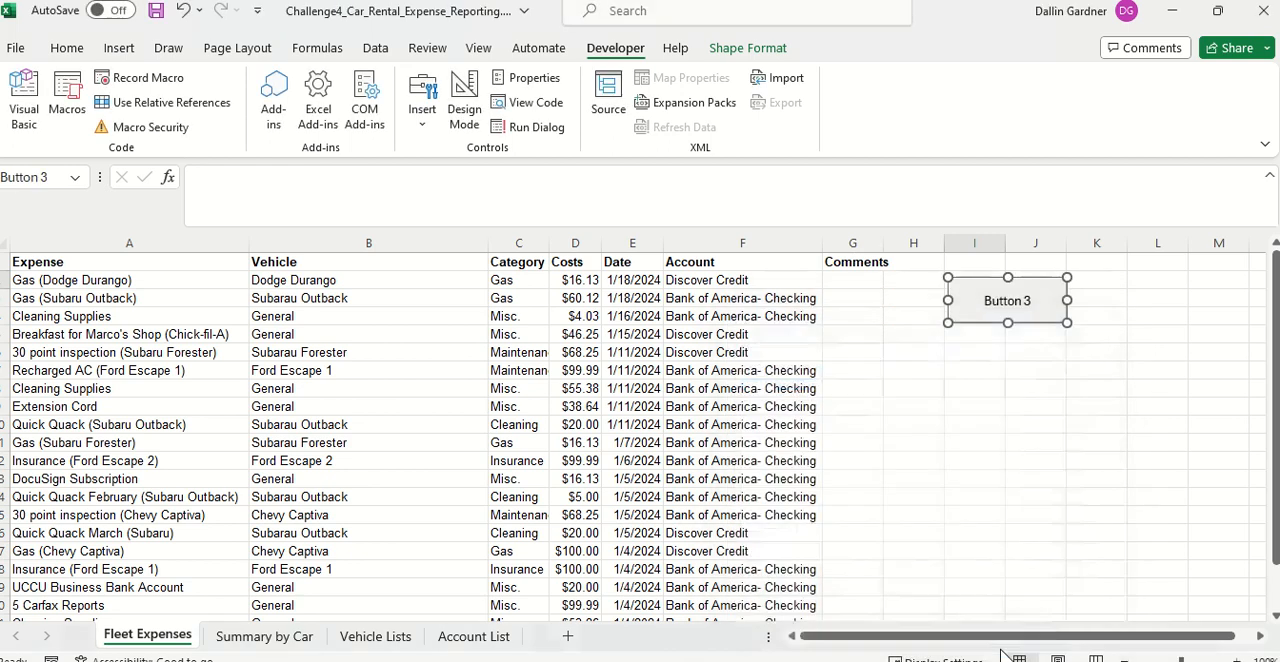
Step: Replace the new macro button's label with New Expense
left_click(1010, 301)
key("BackSpace")
key("BackSpace")
key("BackSpace")
key("BackSpace")
key("BackSpace")
key("BackSpace")
key("BackSpace")
key("BackSpace")
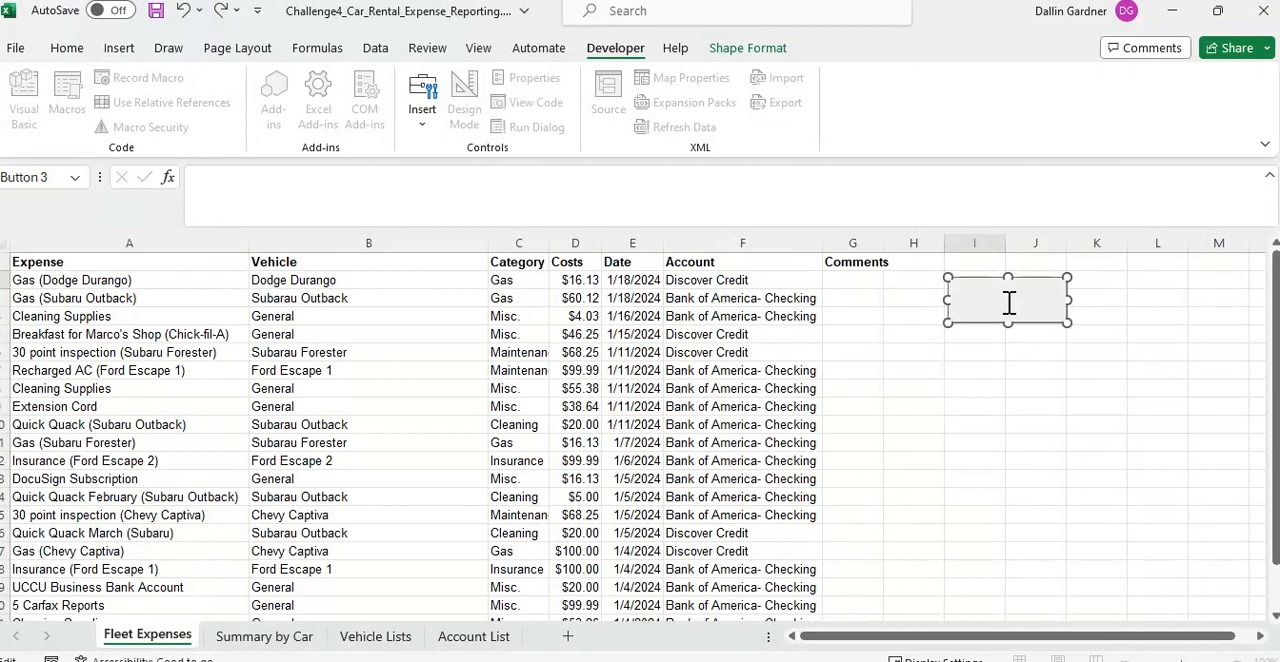
type("New Expense")
key("Escape")
left_click(1022, 369)
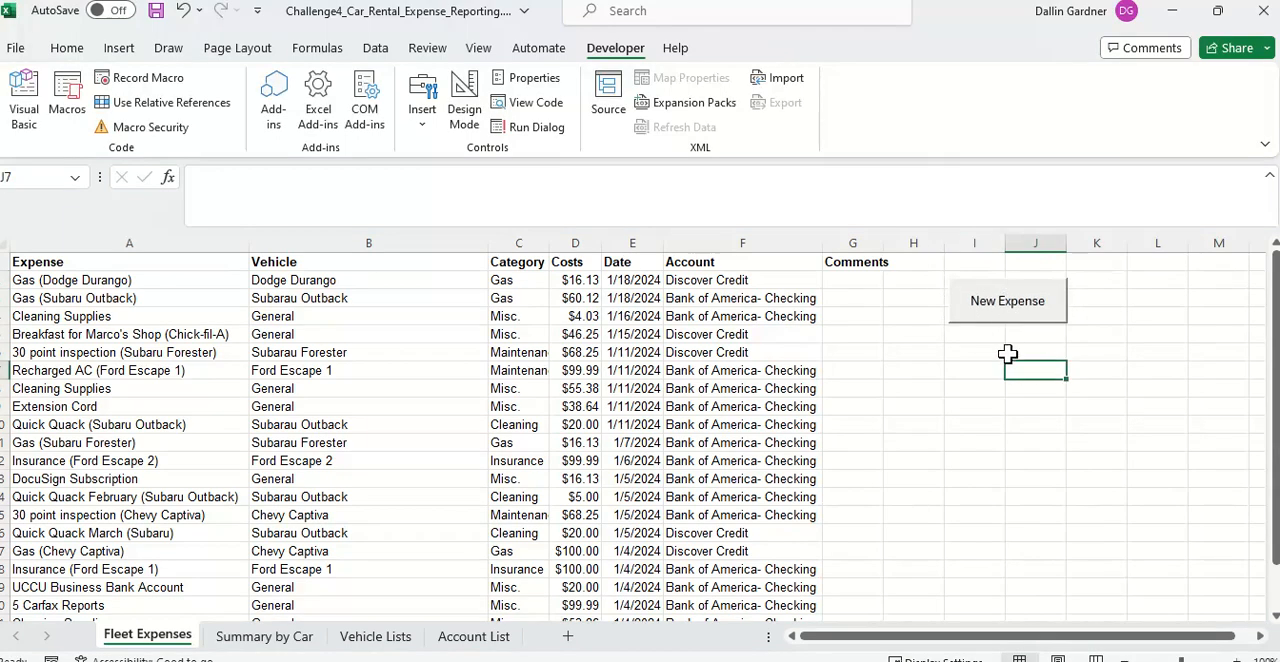
Step: Test the New Expense button and check the inserted row's Vehicle, Category, Date and Account cells for dropdowns
left_click(983, 311)
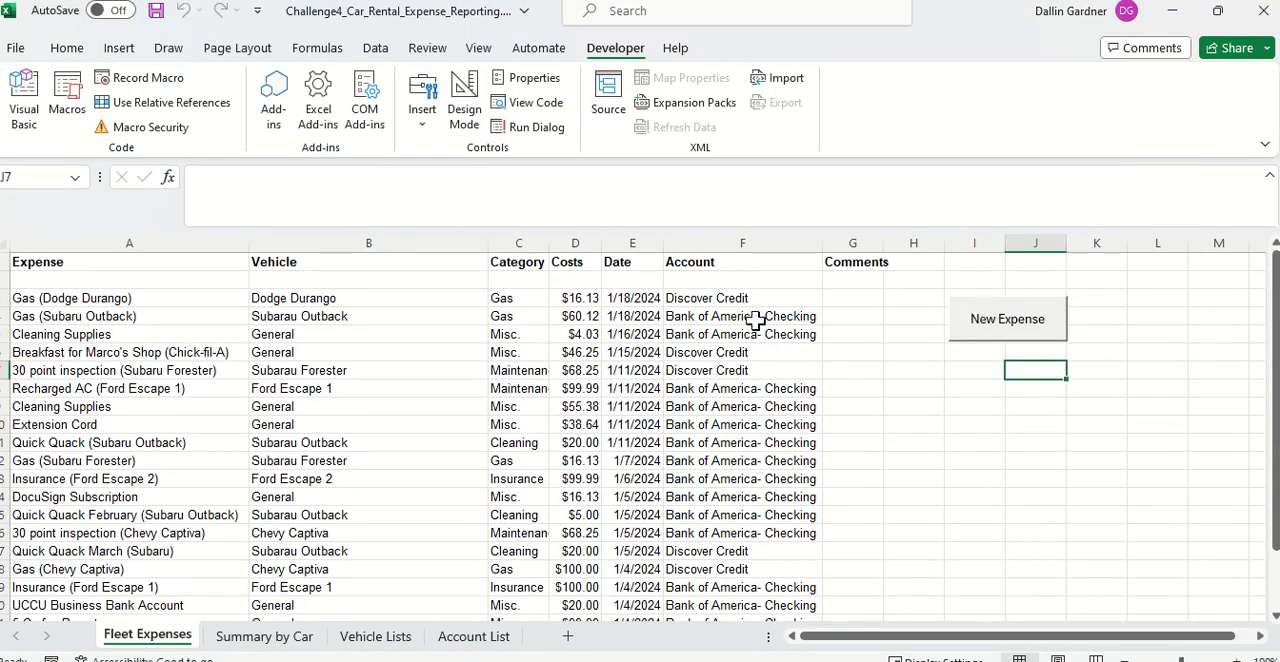
left_click(363, 283)
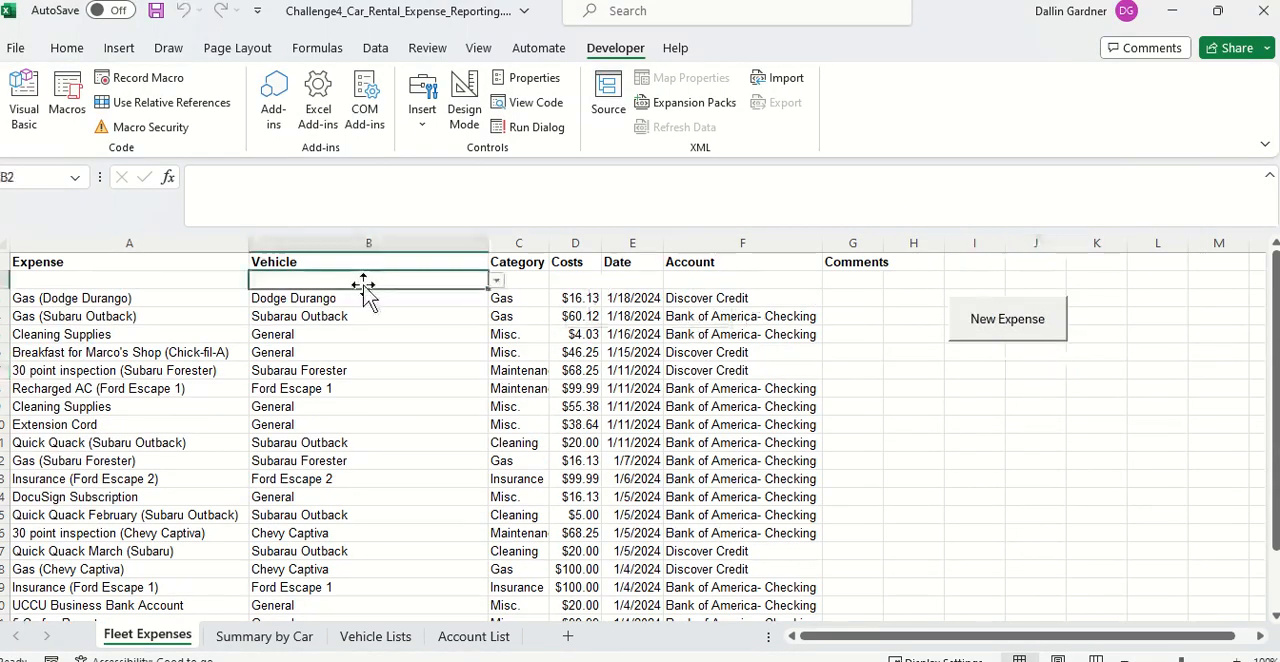
left_click(514, 281)
left_click(628, 278)
left_click(705, 277)
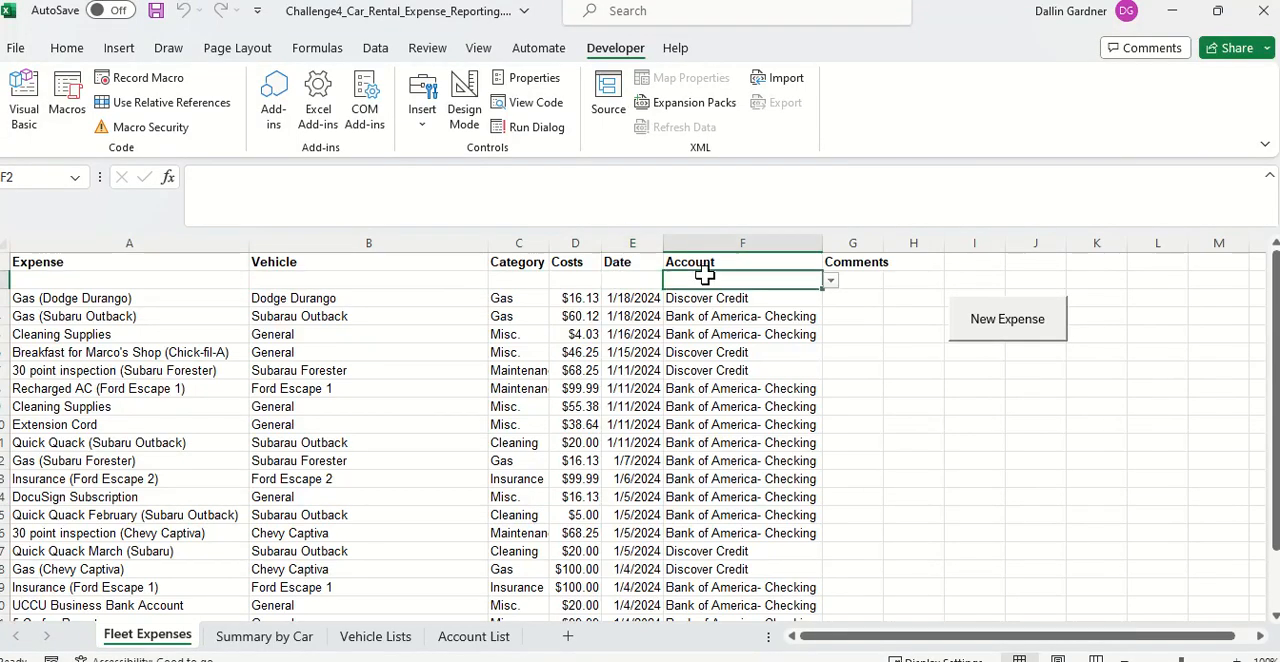
left_click(928, 355)
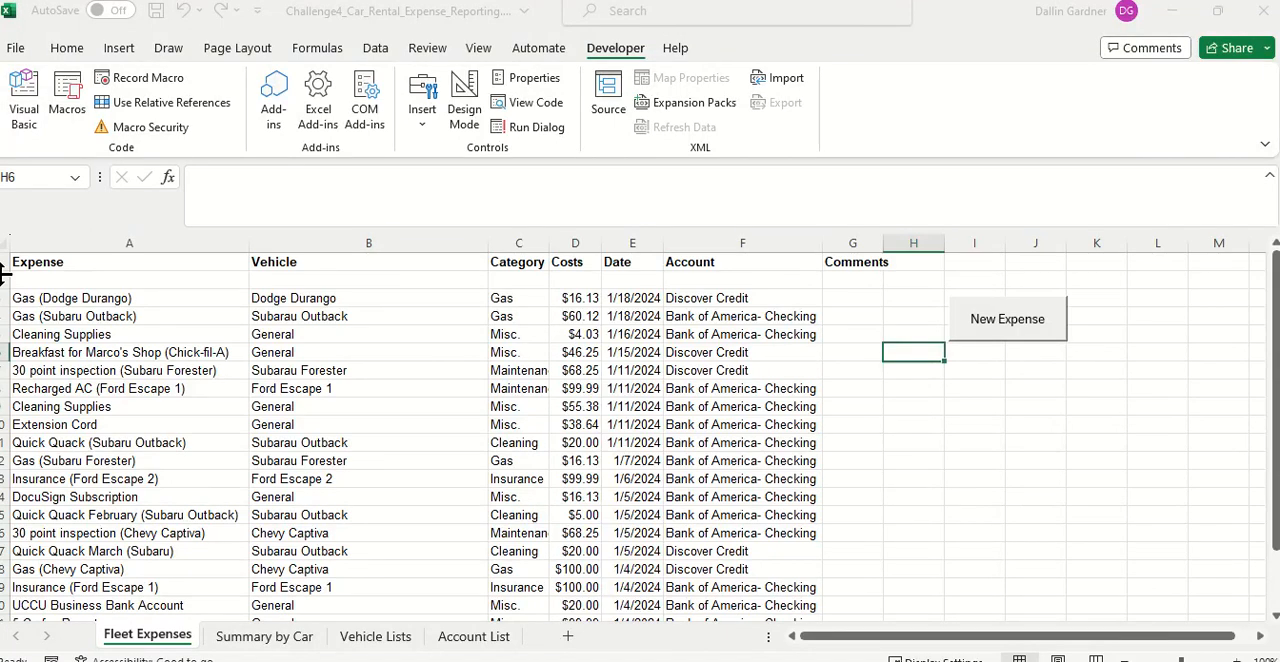
Step: Delete the blank test row below the Fleet Expenses headers
left_click(4, 280)
right_click(4, 280)
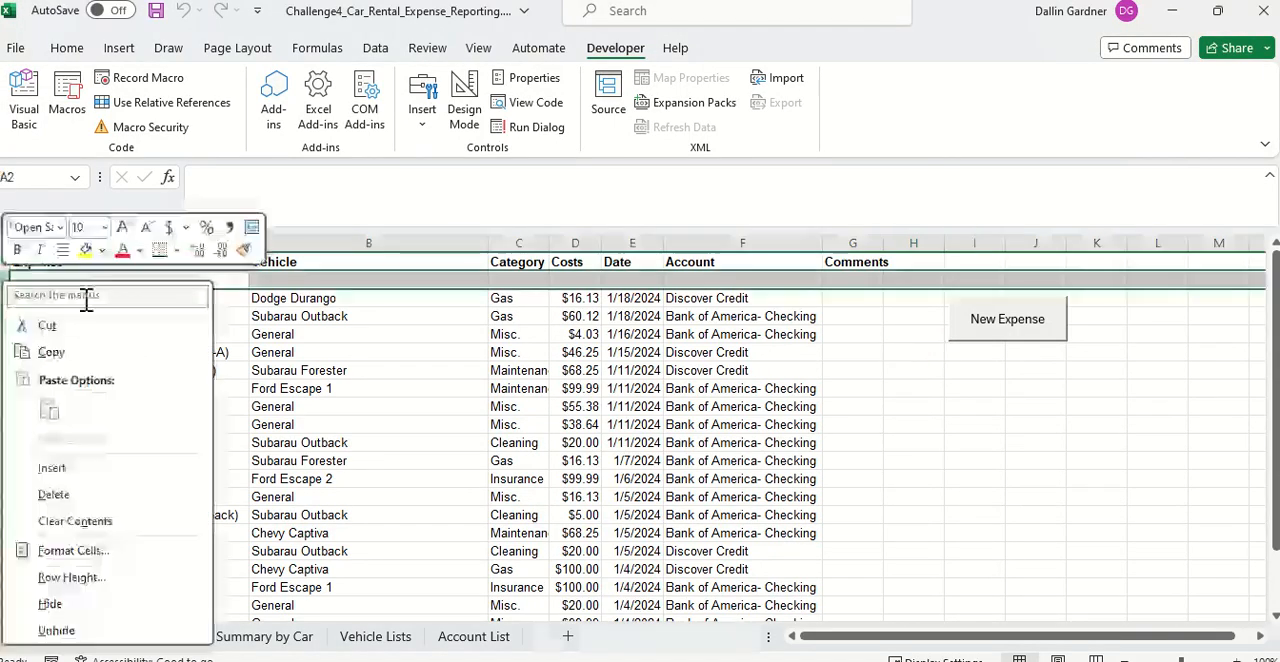
left_click(105, 494)
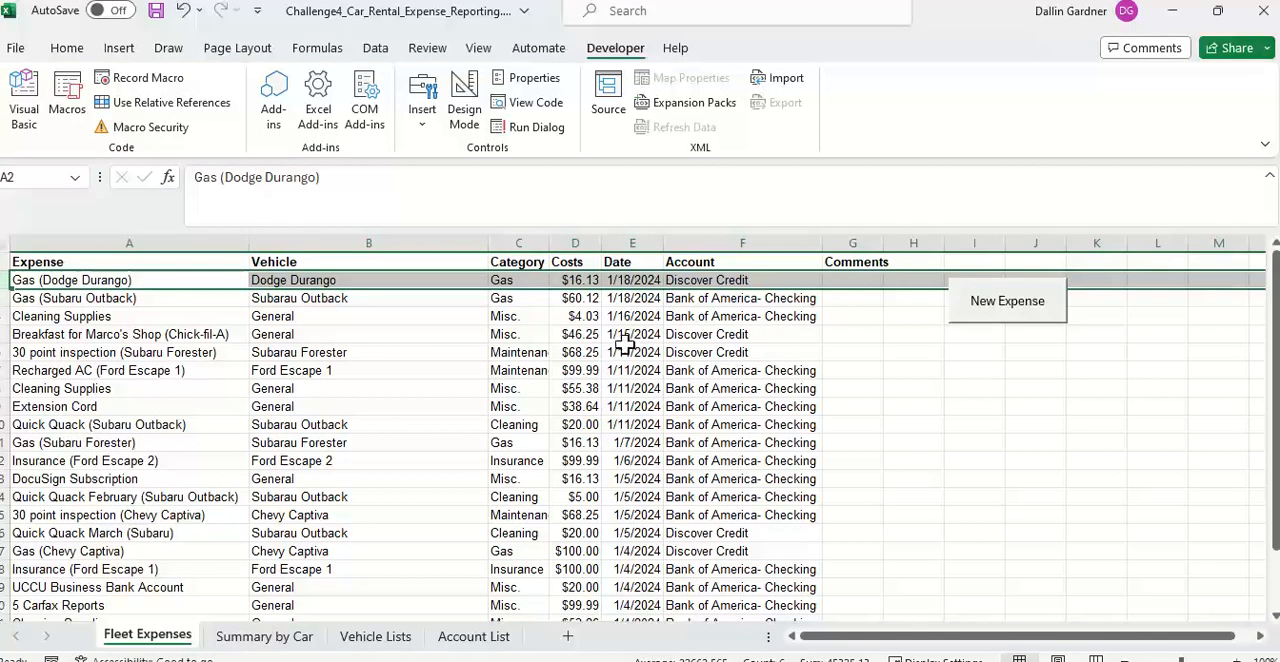
Step: Run the New Expense macro again to insert a blank row above the first expense
left_click(849, 350)
left_click(900, 280)
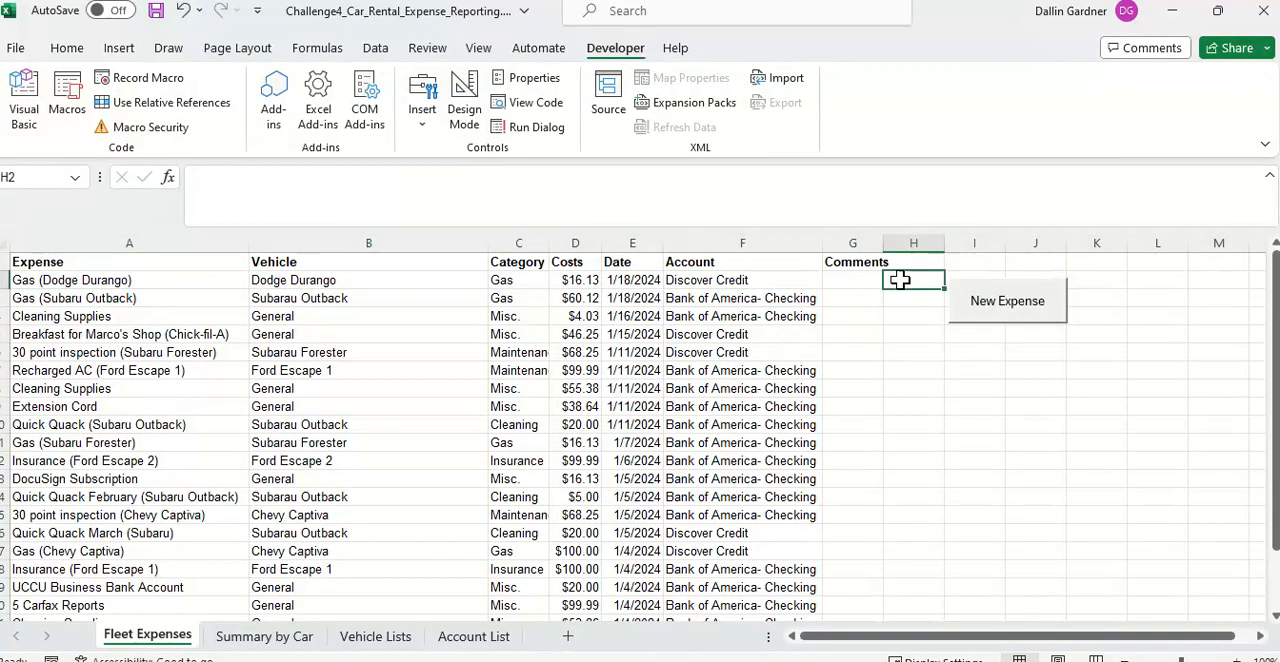
left_click(986, 296)
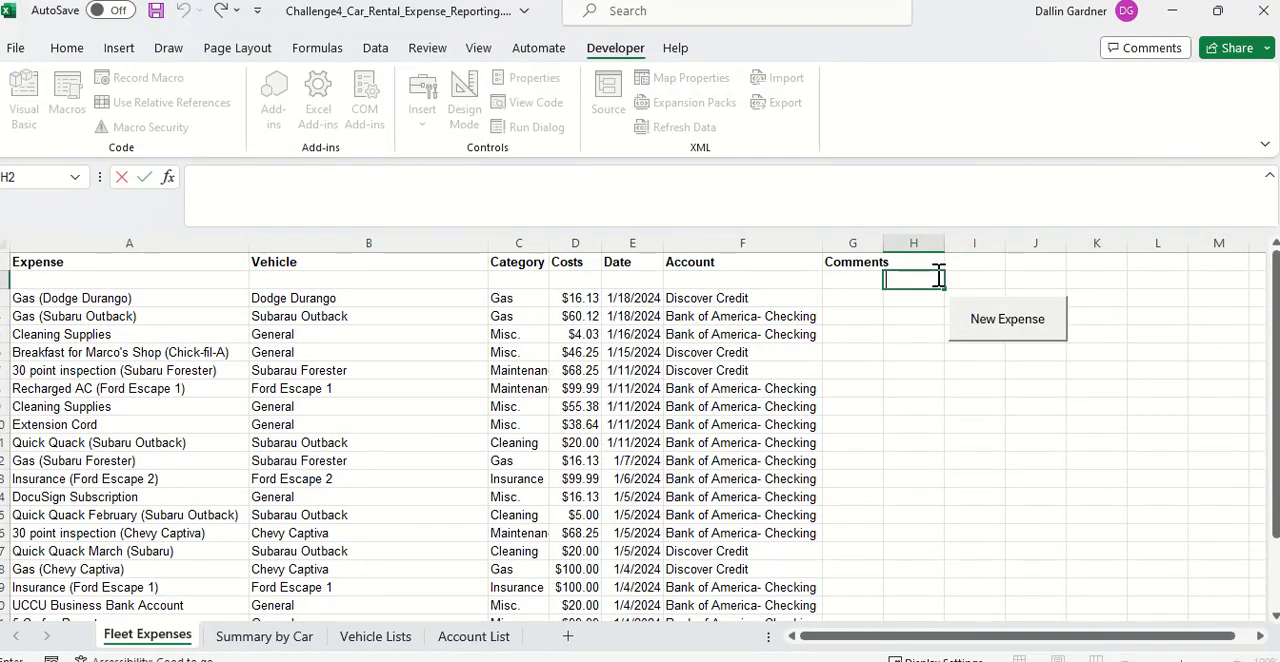
left_click(1070, 316)
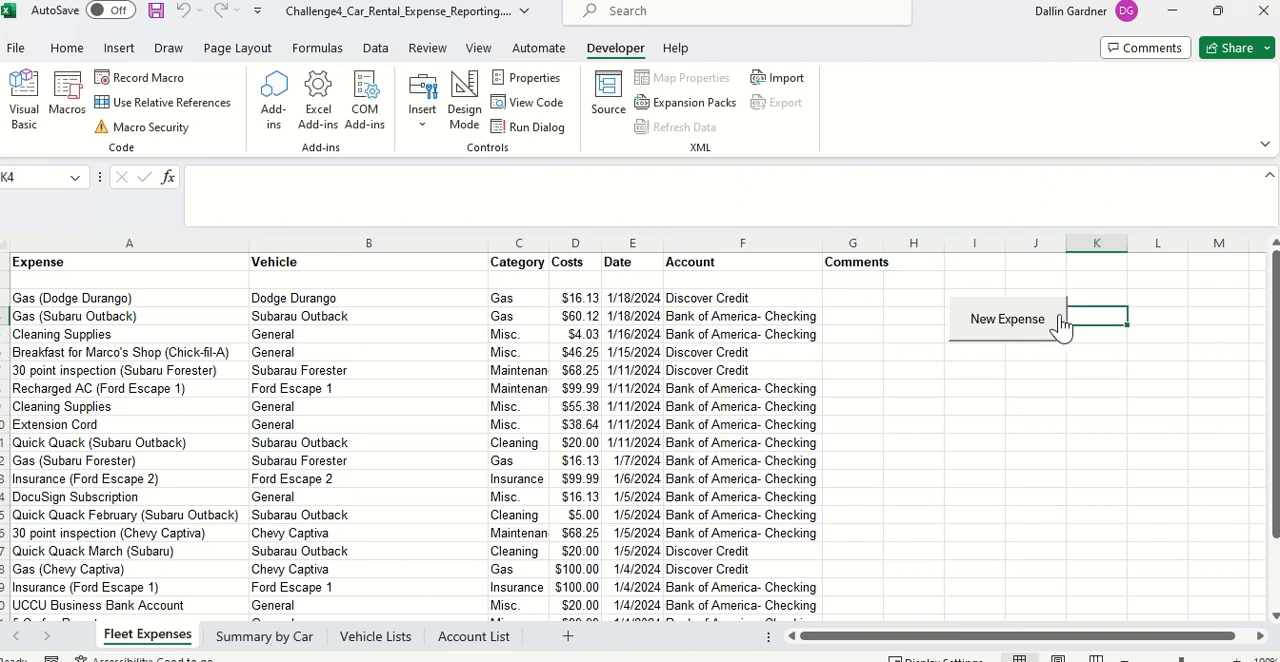
Step: Set the New Expense button's object positioning to Don't move or size with cells
right_click(1058, 317)
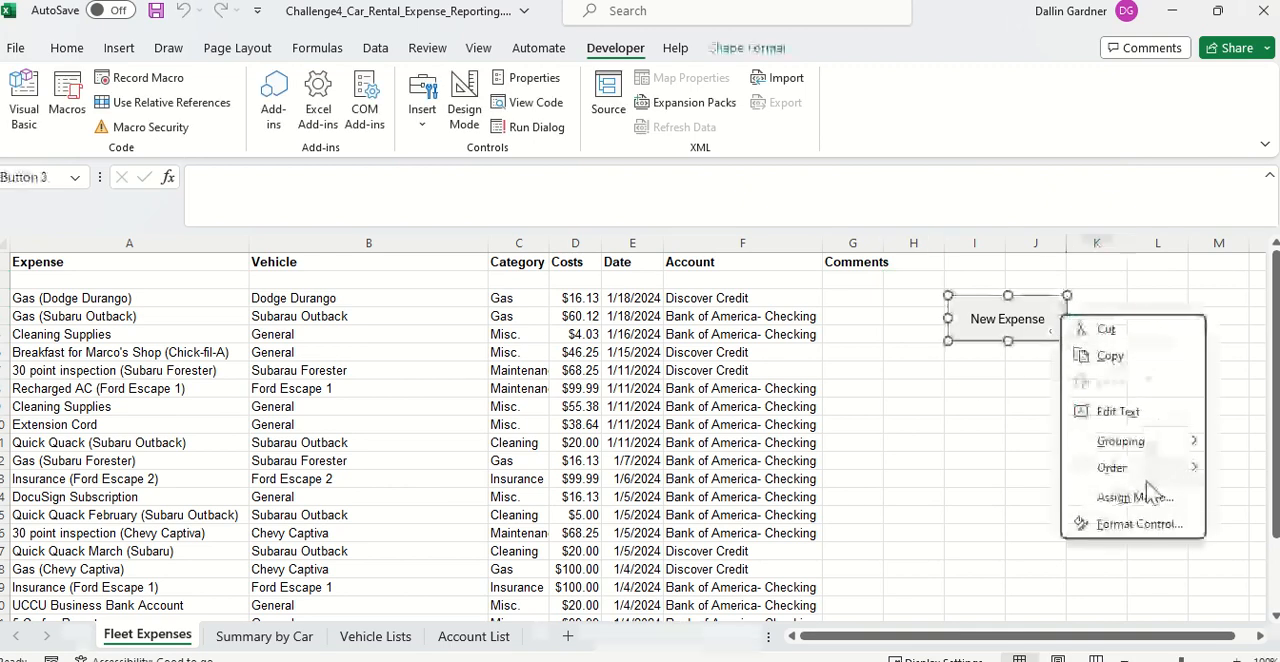
left_click(1145, 525)
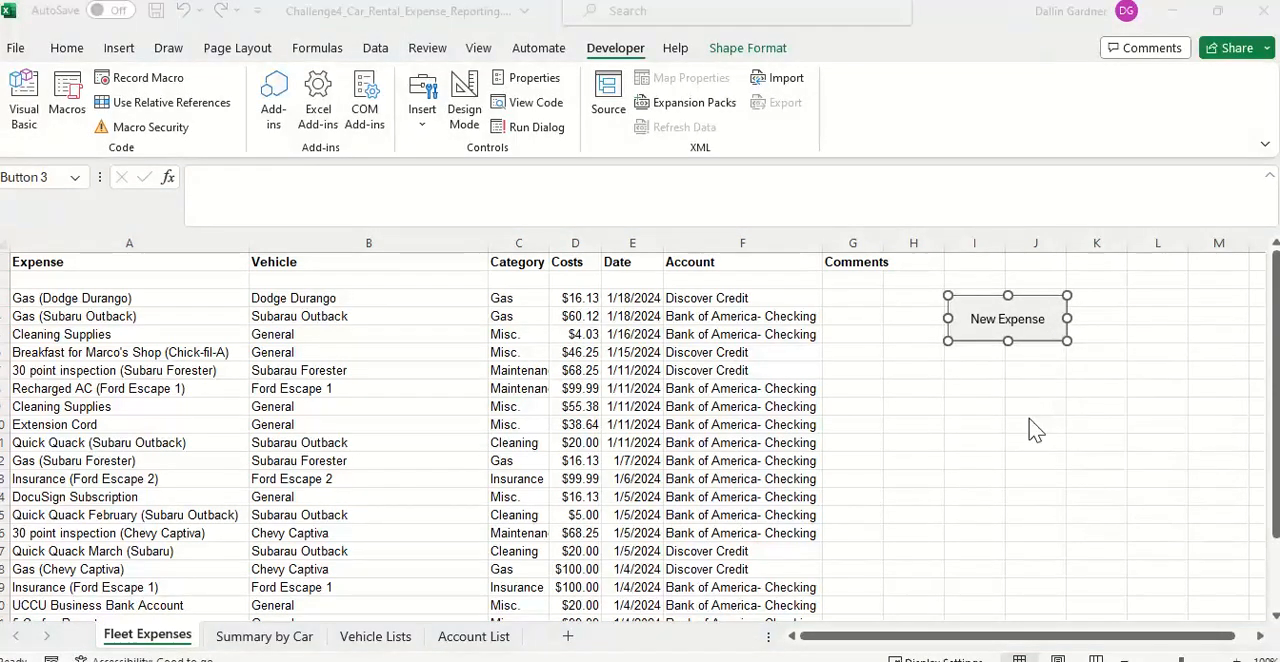
left_click(915, 306)
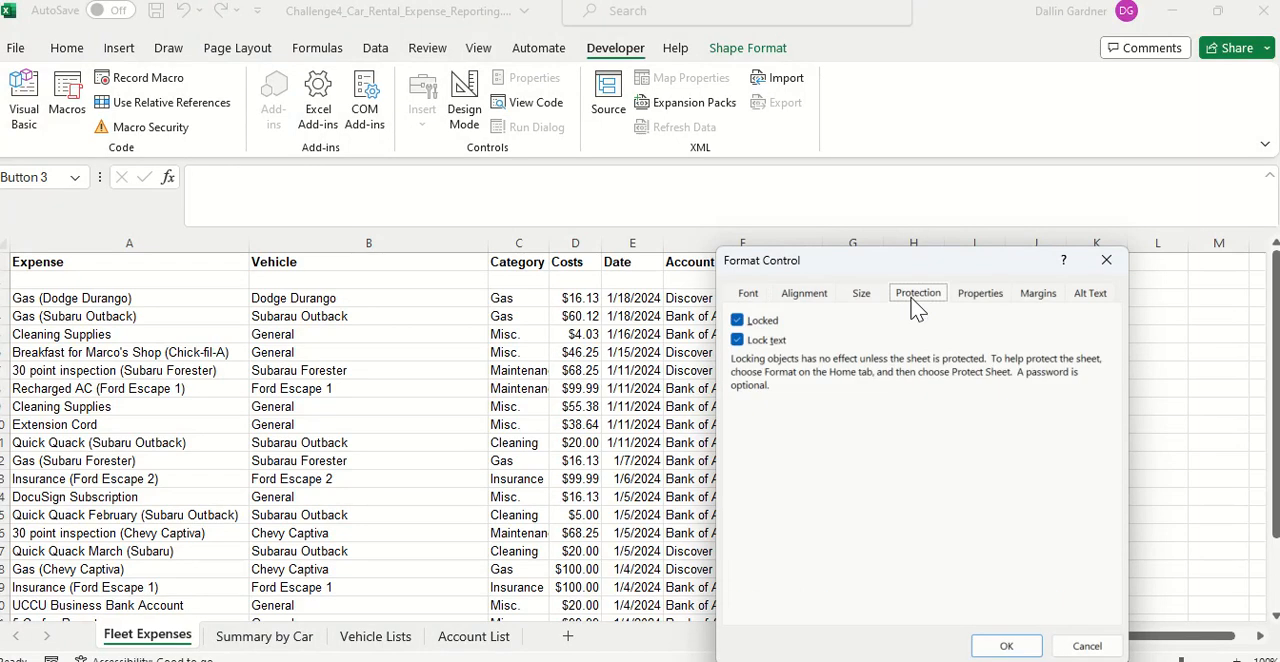
left_click(981, 300)
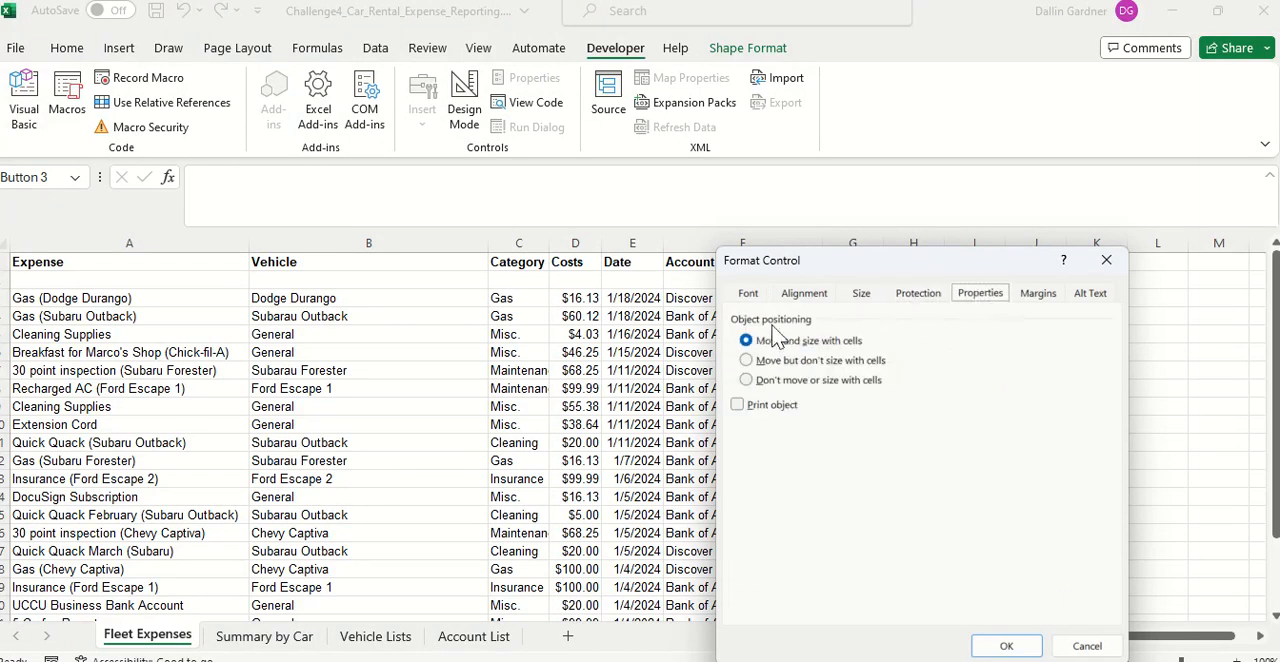
left_click(746, 380)
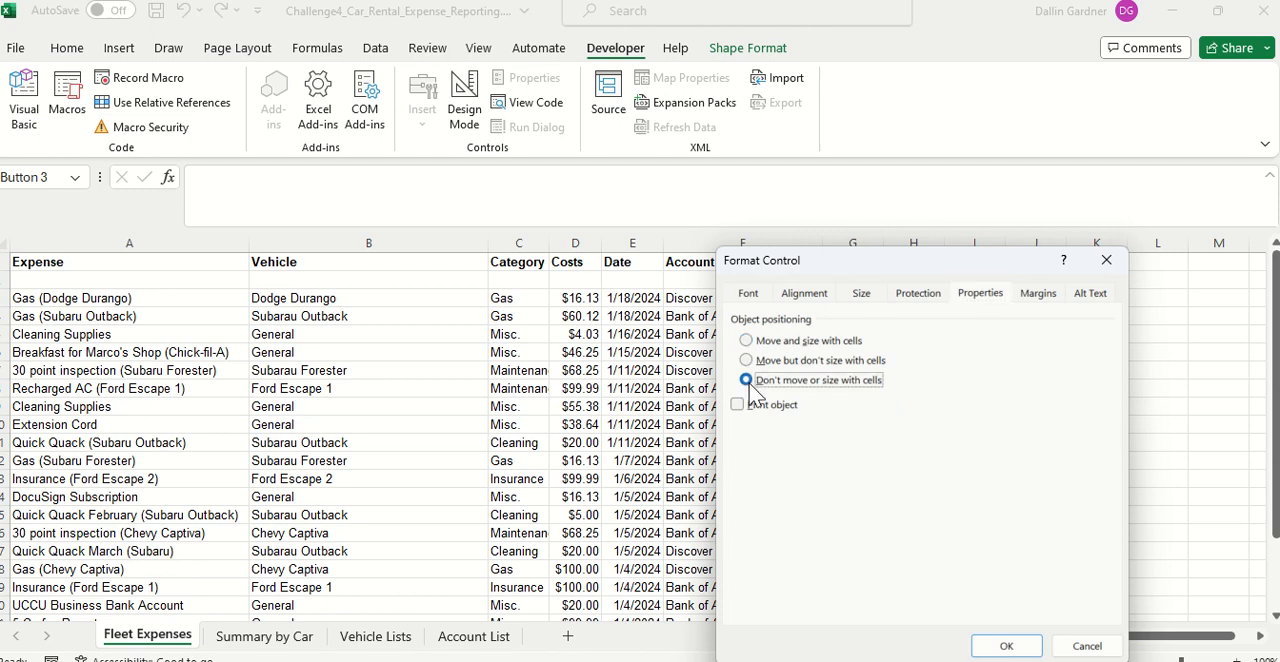
left_click(1006, 646)
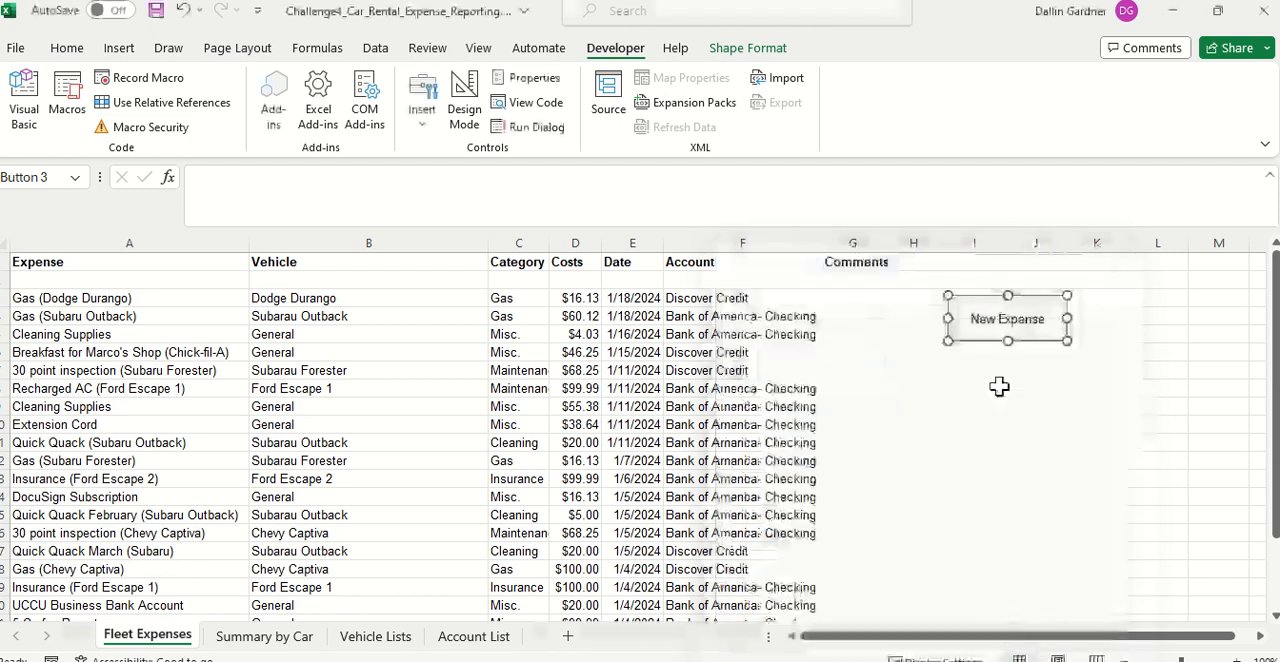
Step: Test the New Expense button once more and delete the two blank rows below the Fleet Expenses headers
left_click(994, 354)
left_click(993, 316)
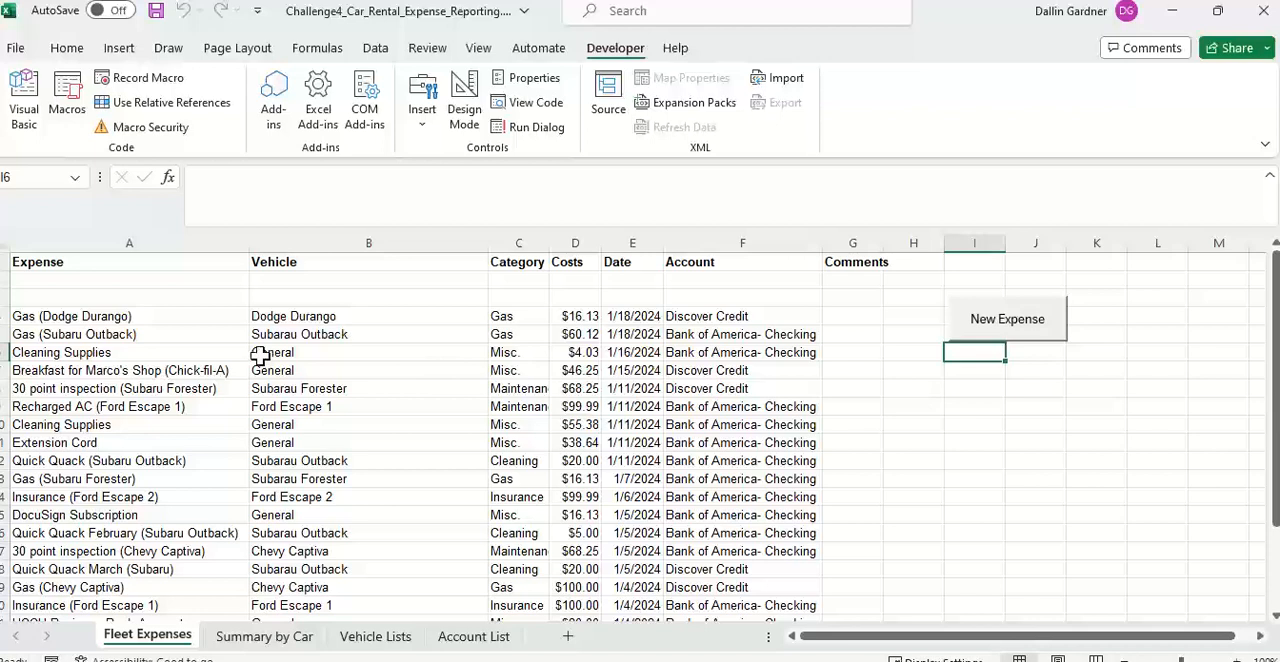
left_click_drag(3, 280, 3, 299)
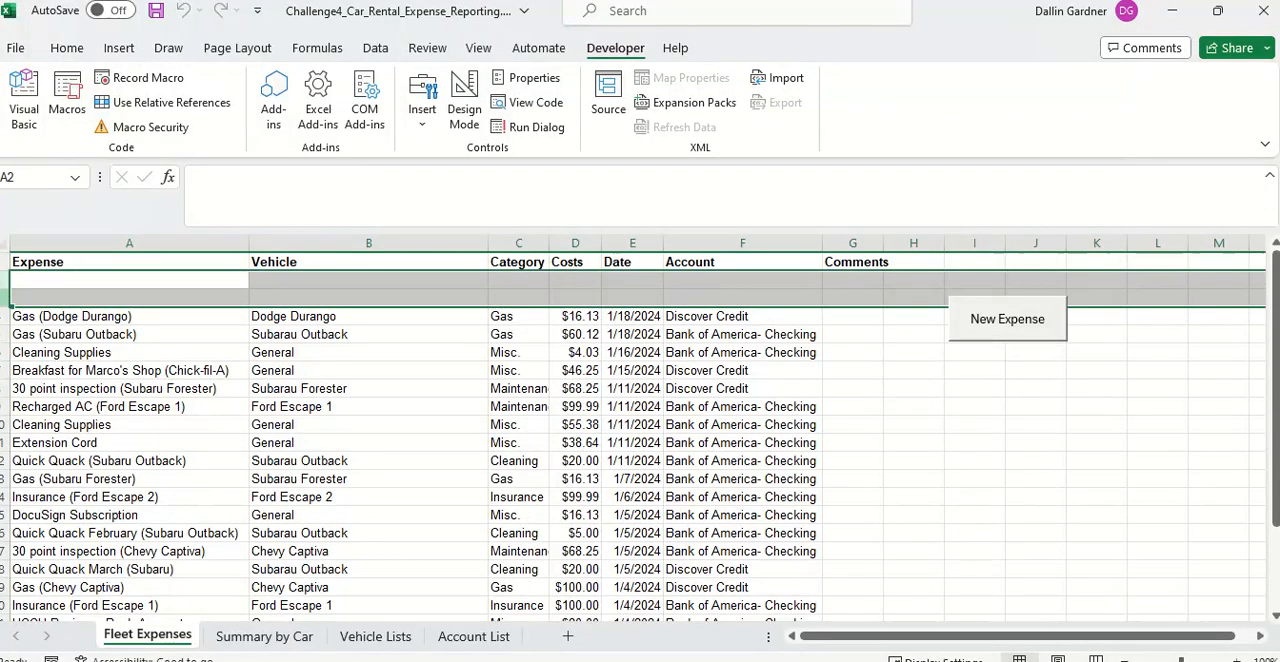
right_click(3, 300)
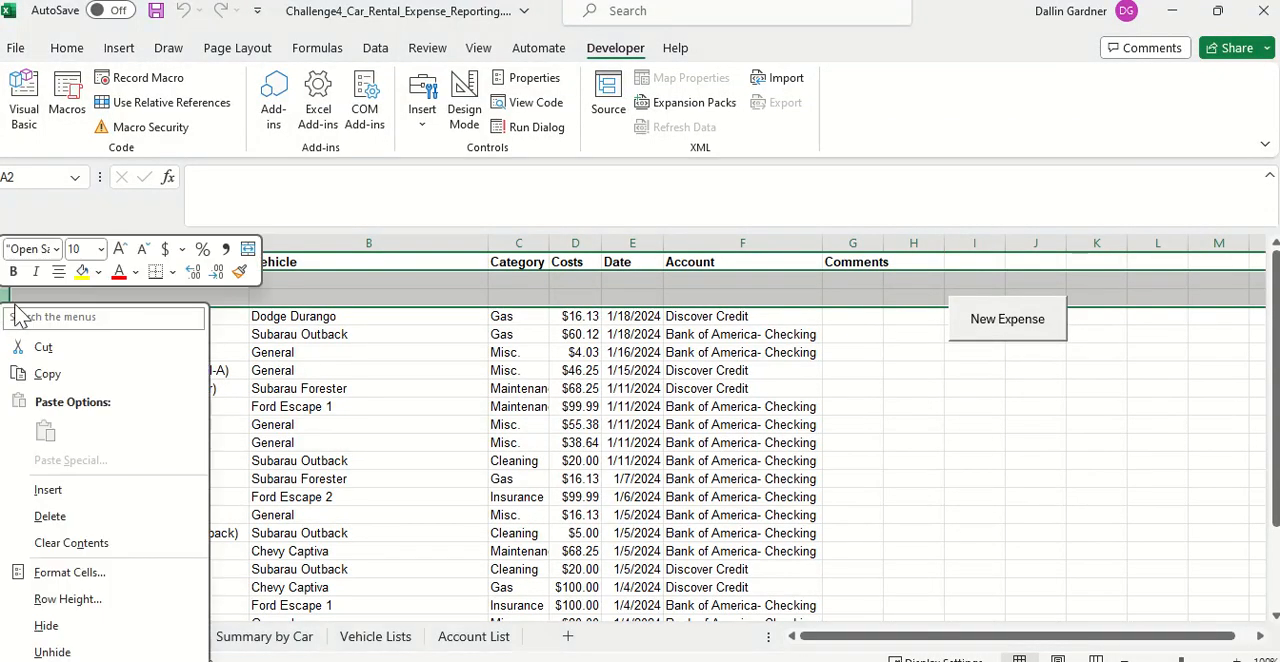
left_click(50, 516)
left_click(891, 459)
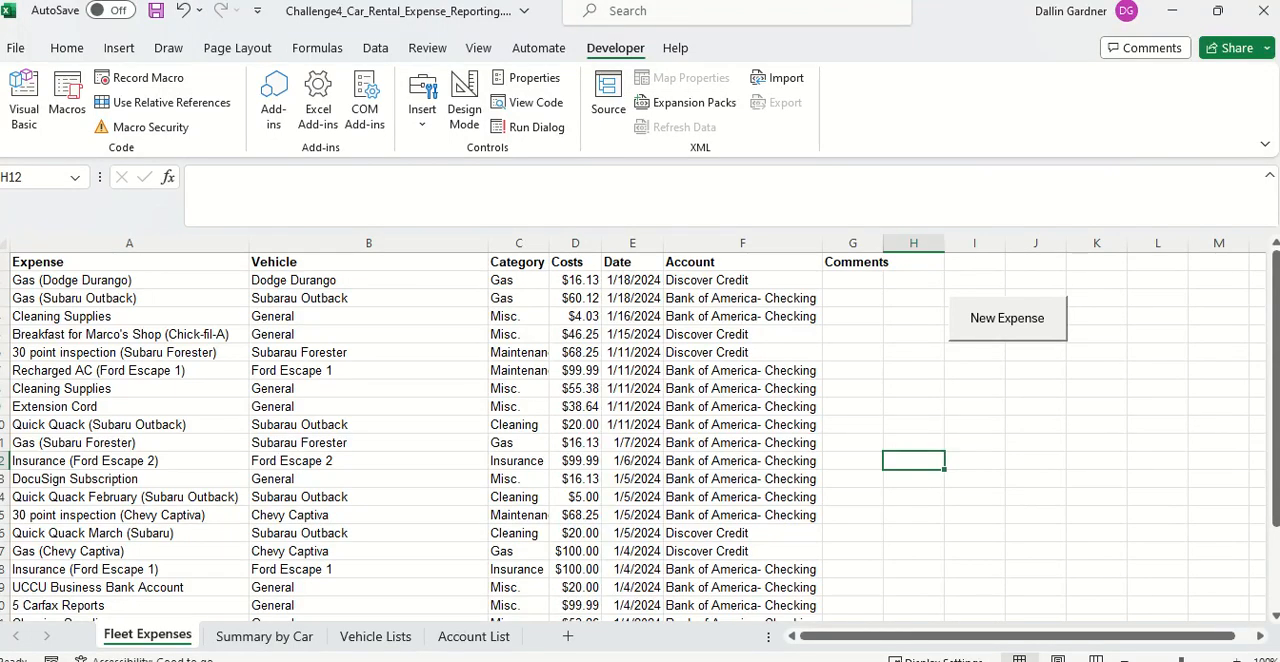
Step: Begin a SUMIFS formula in Summary by Car cell C7 with 'Fleet Expenses'!$D$1:$D$21 as the sum range
left_click(272, 636)
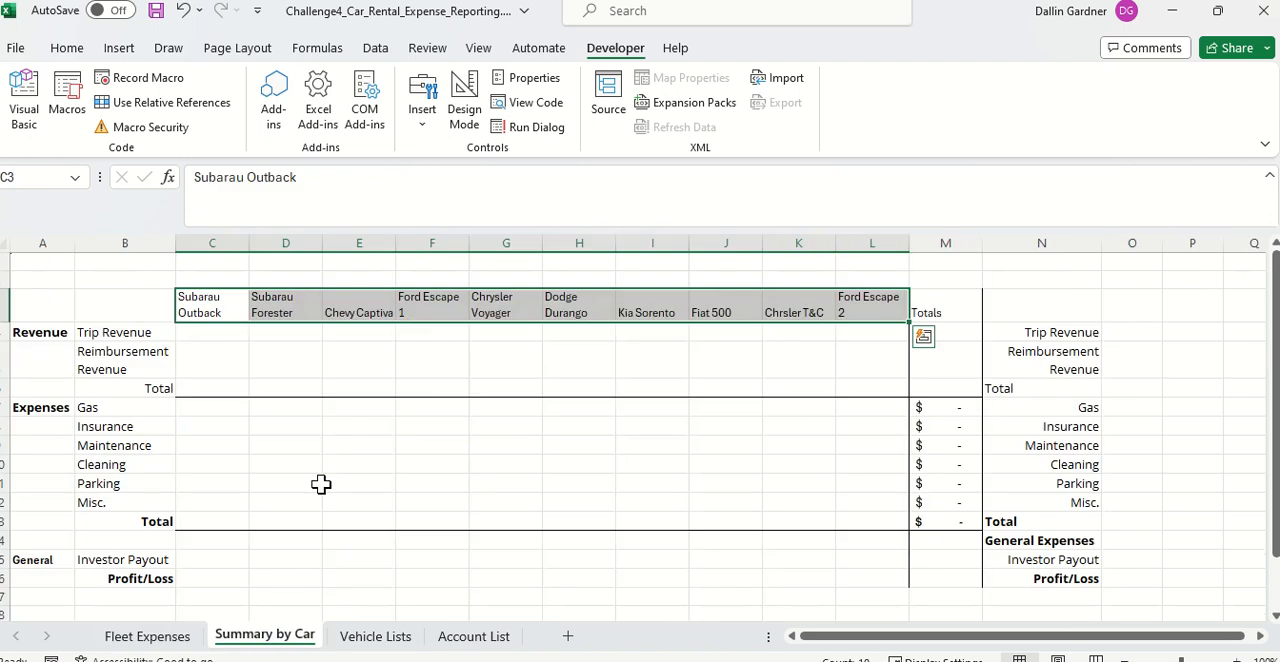
left_click(190, 406)
type("=sum")
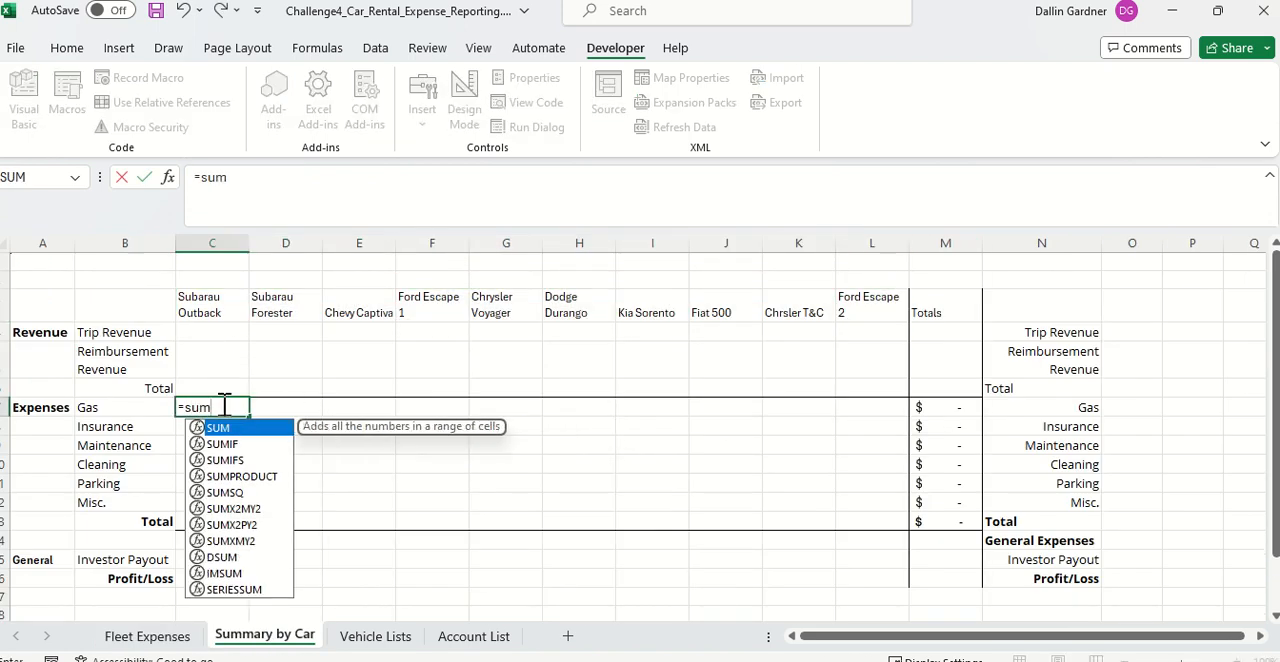
key("Down")
key("Tab")
key("BackSpace")
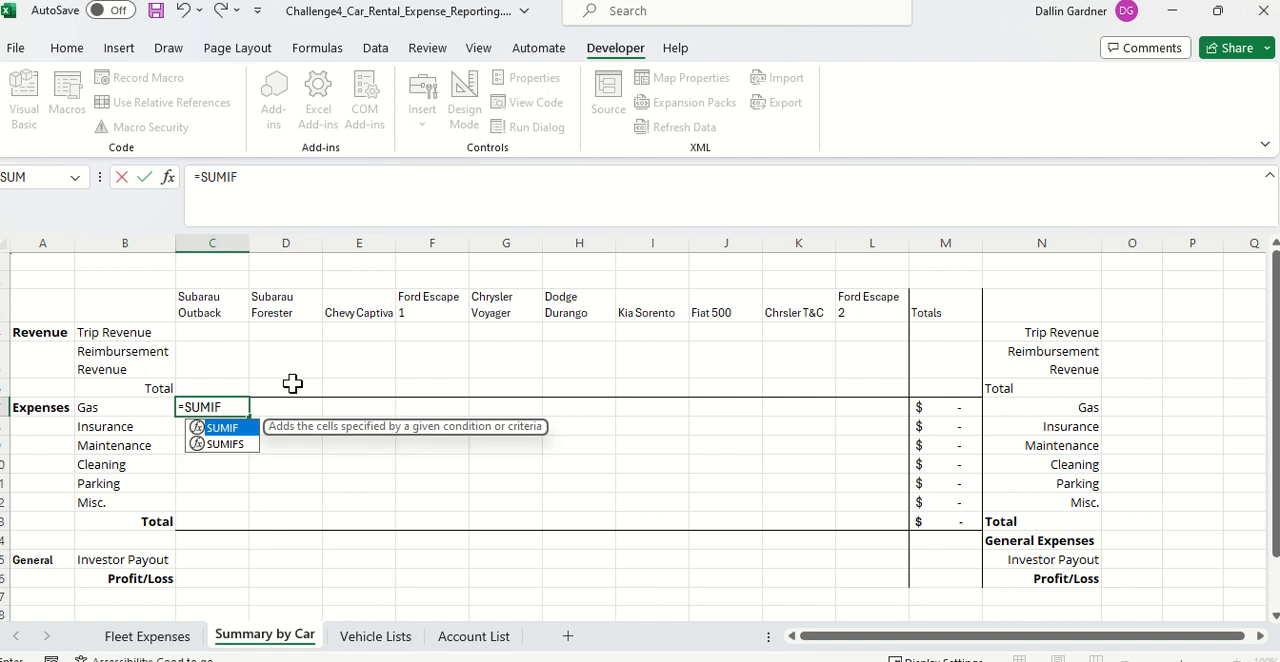
type("s")
key("Tab")
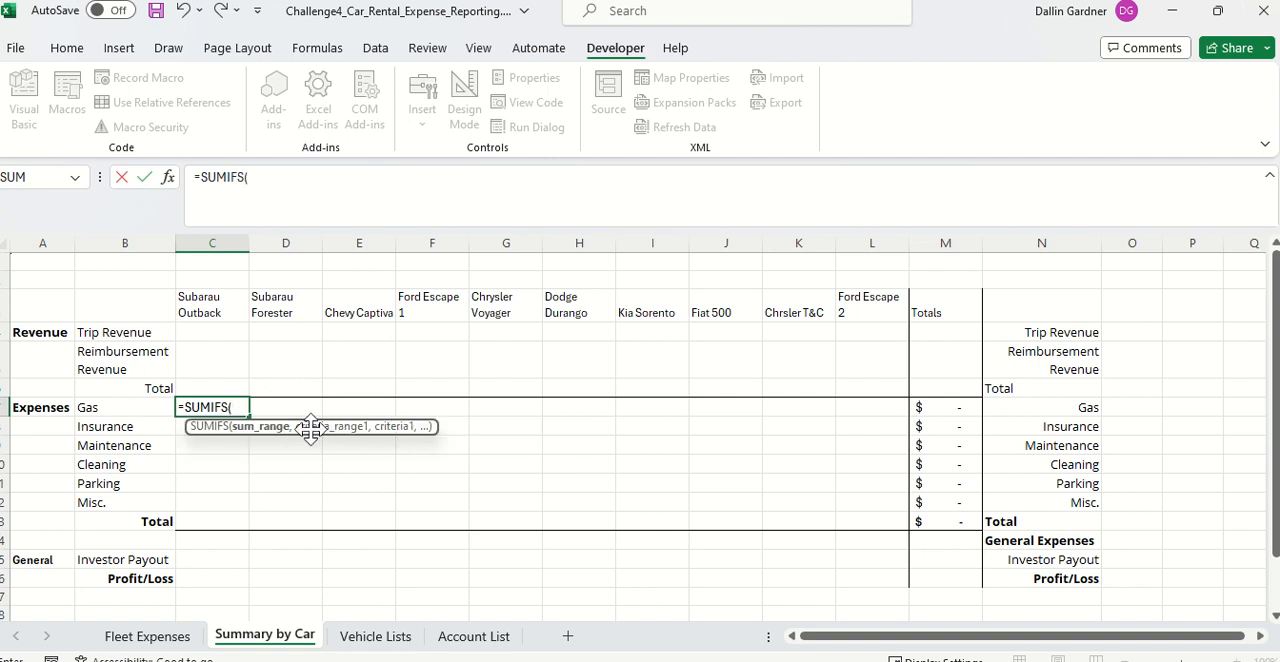
left_click(356, 640)
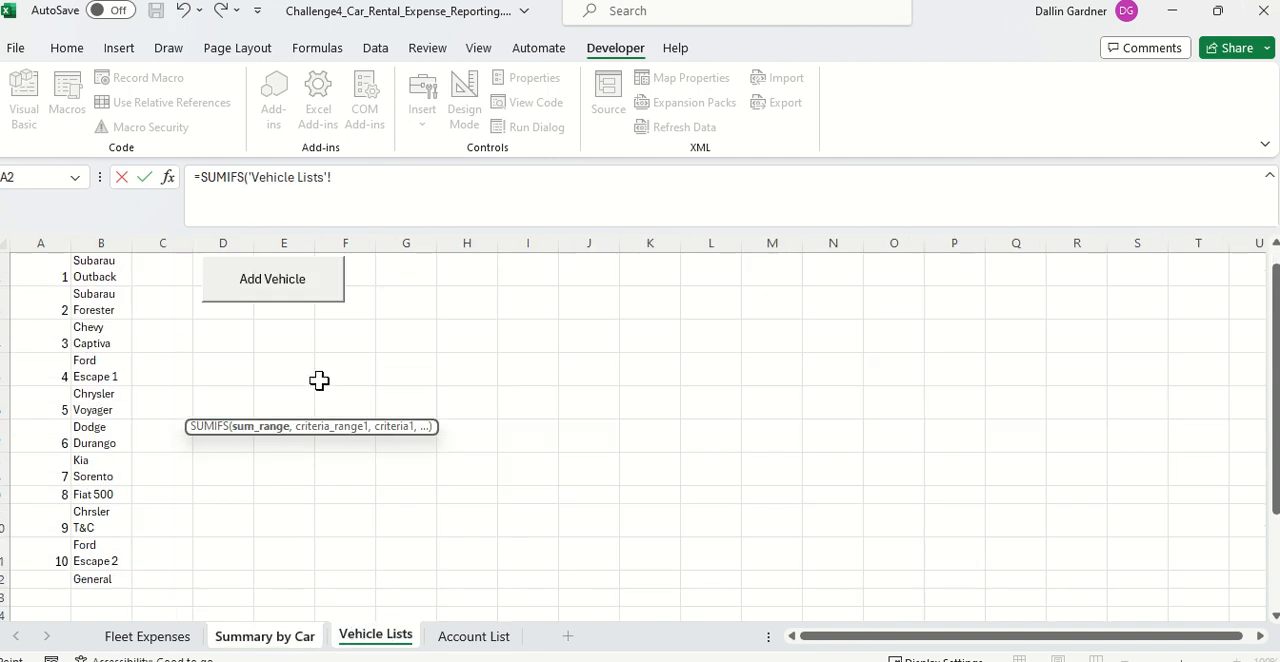
left_click(172, 640)
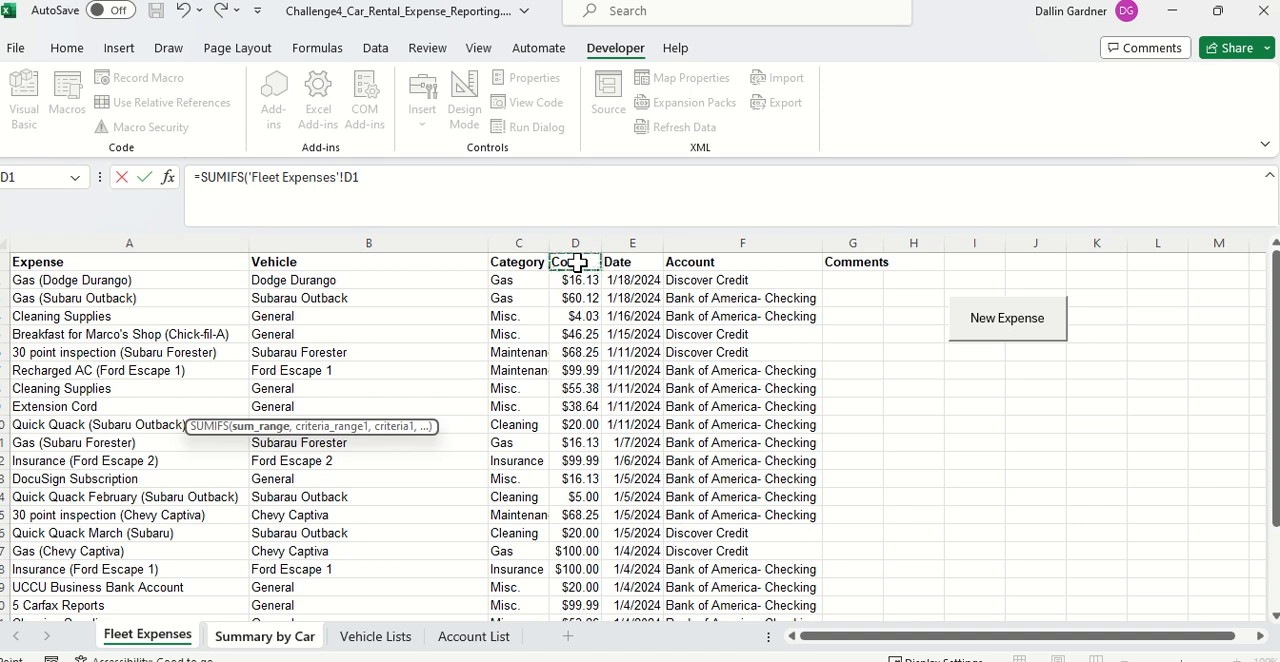
key("ctrl+shift+Down")
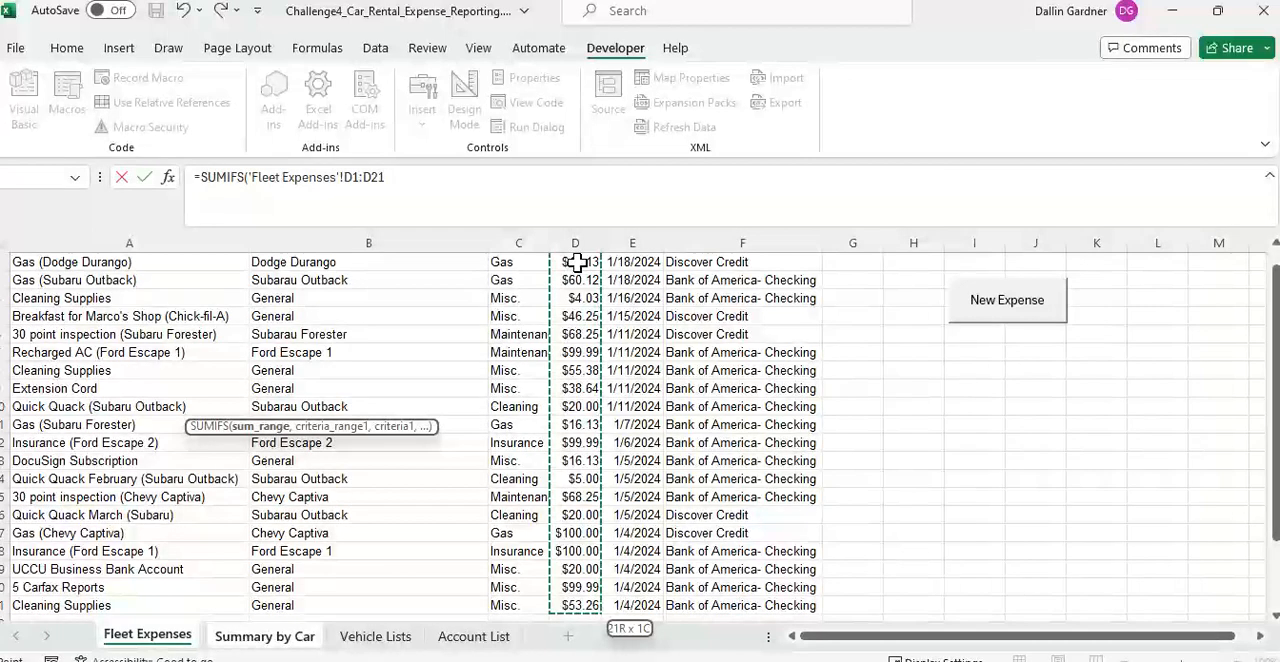
key("F4")
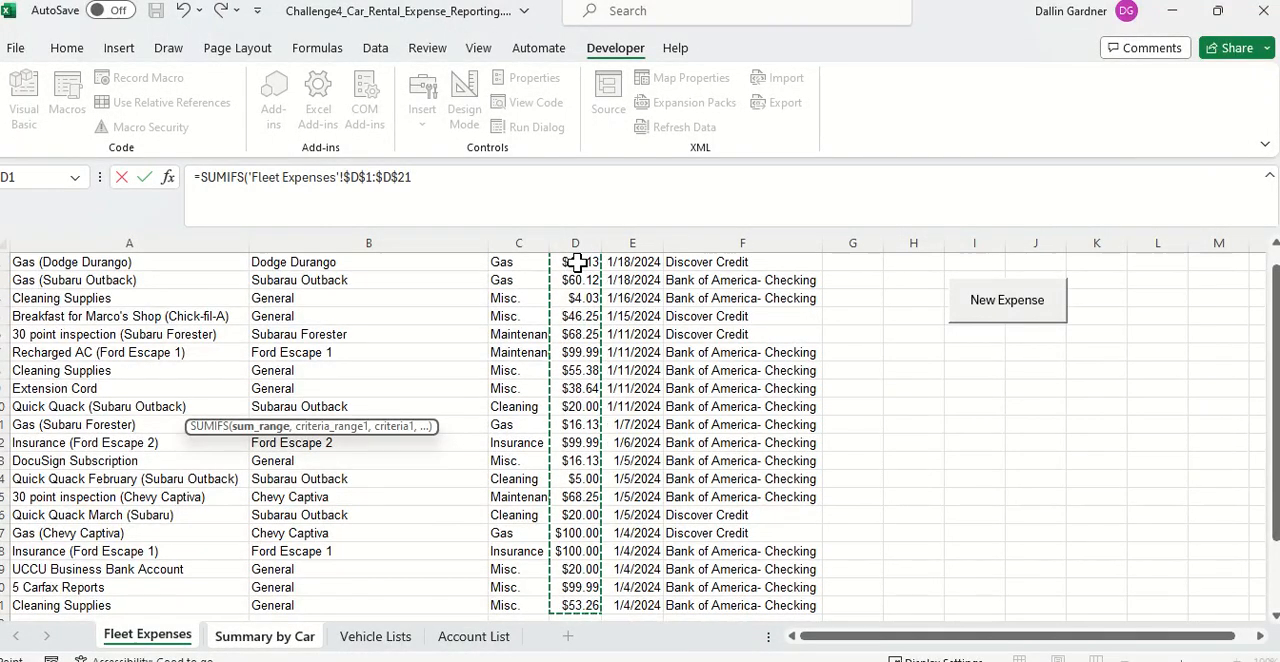
type(",")
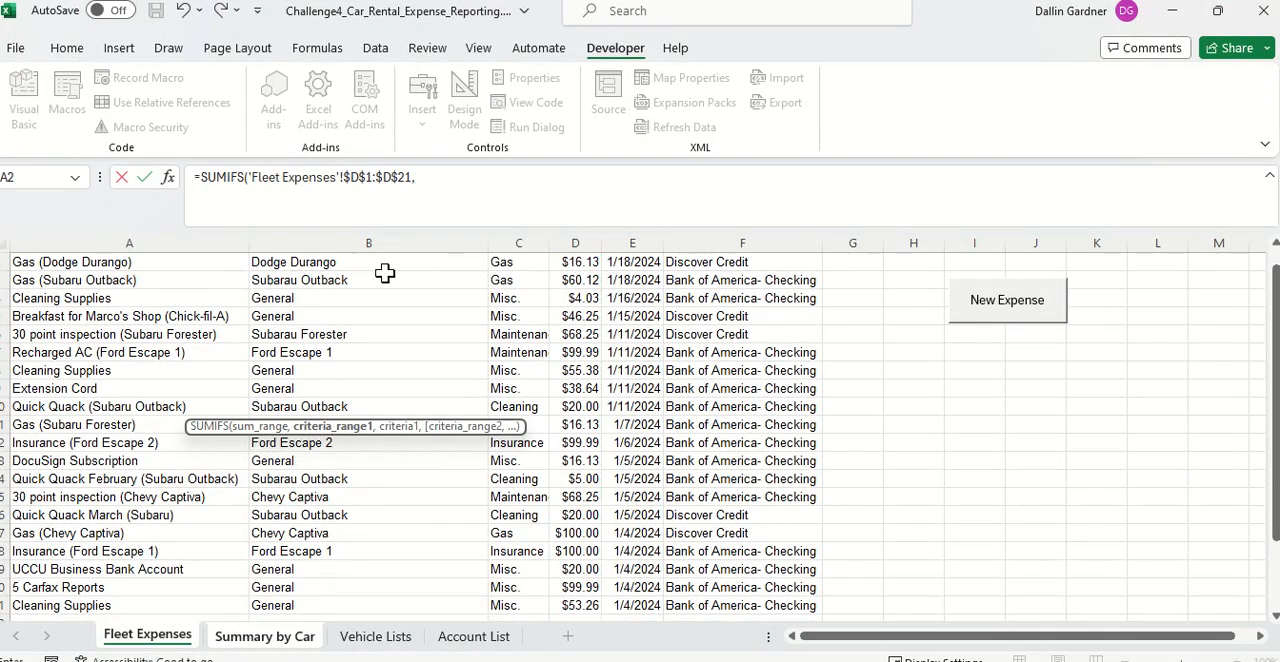
Step: Add the first SUMIFS condition, matching 'Fleet Expenses'!$B$1:$B$21 against the Subarau Outback header in 'Summary by Car'!C3
scroll(383, 274, "up", 1)
left_click(322, 262)
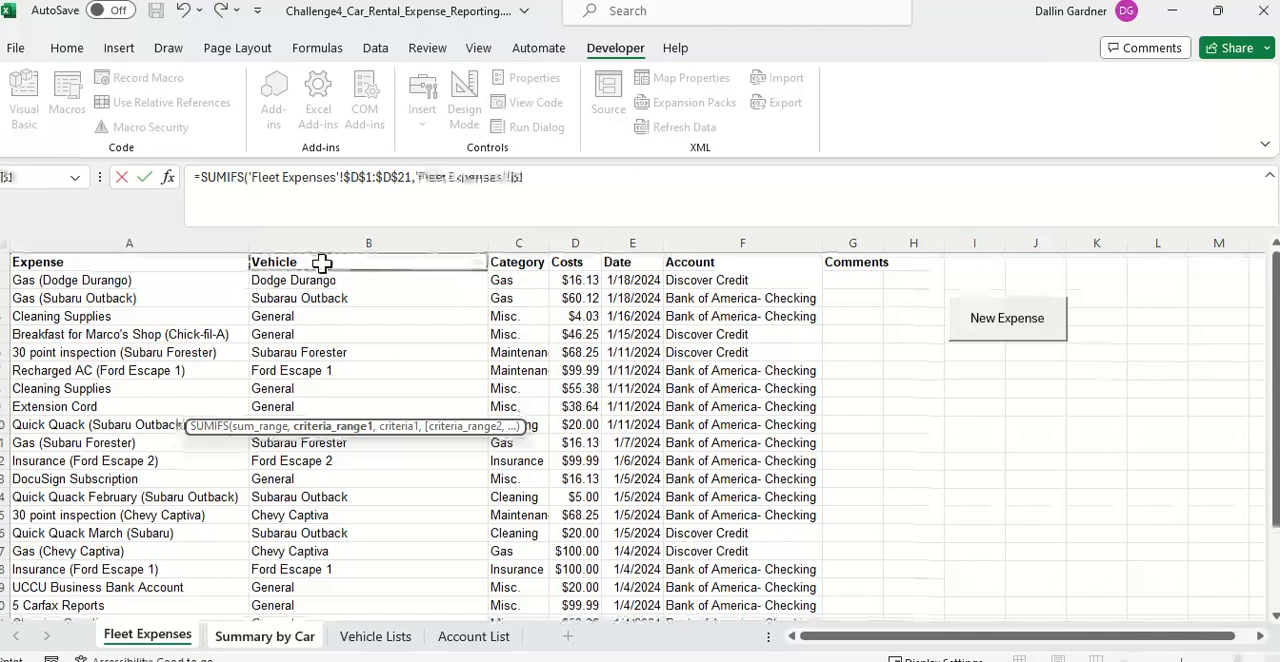
key("ctrl+shift+Down")
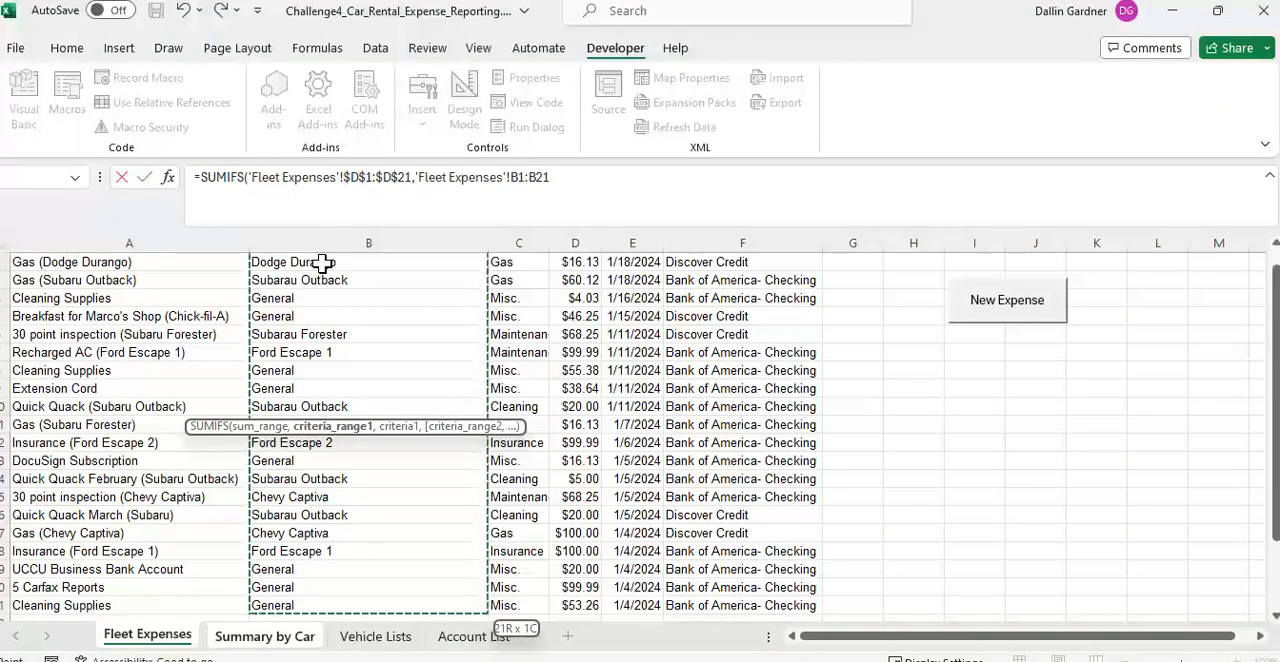
key("F4")
type(",")
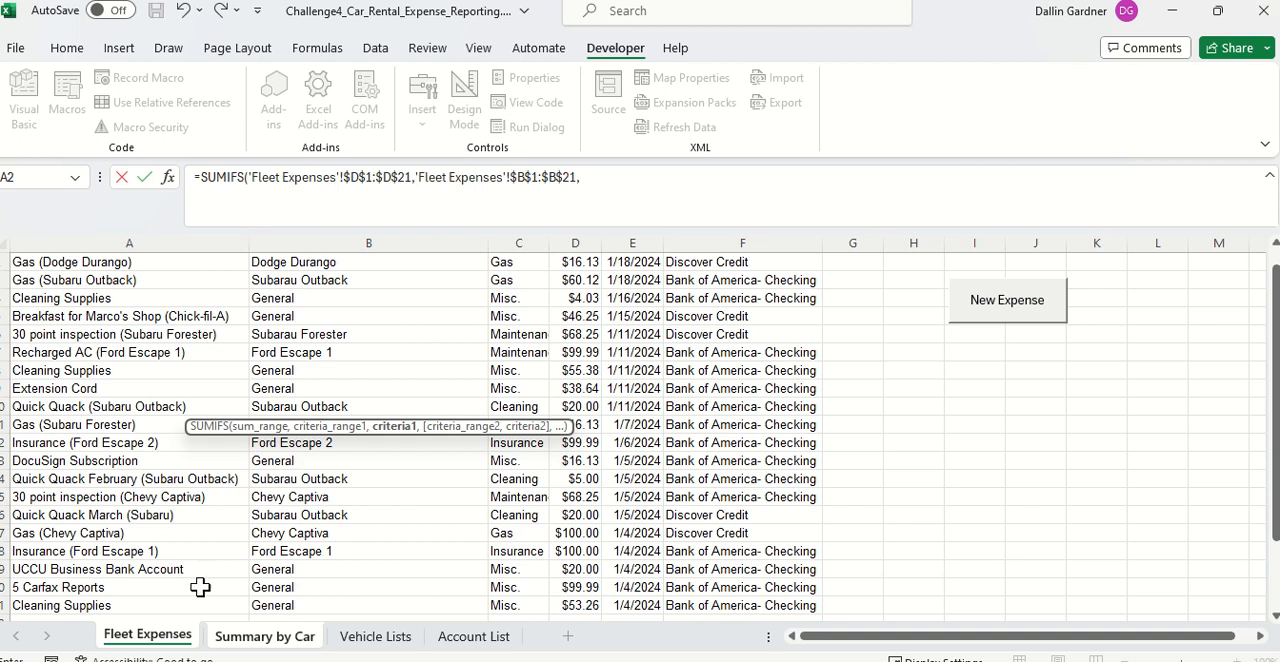
left_click(264, 636)
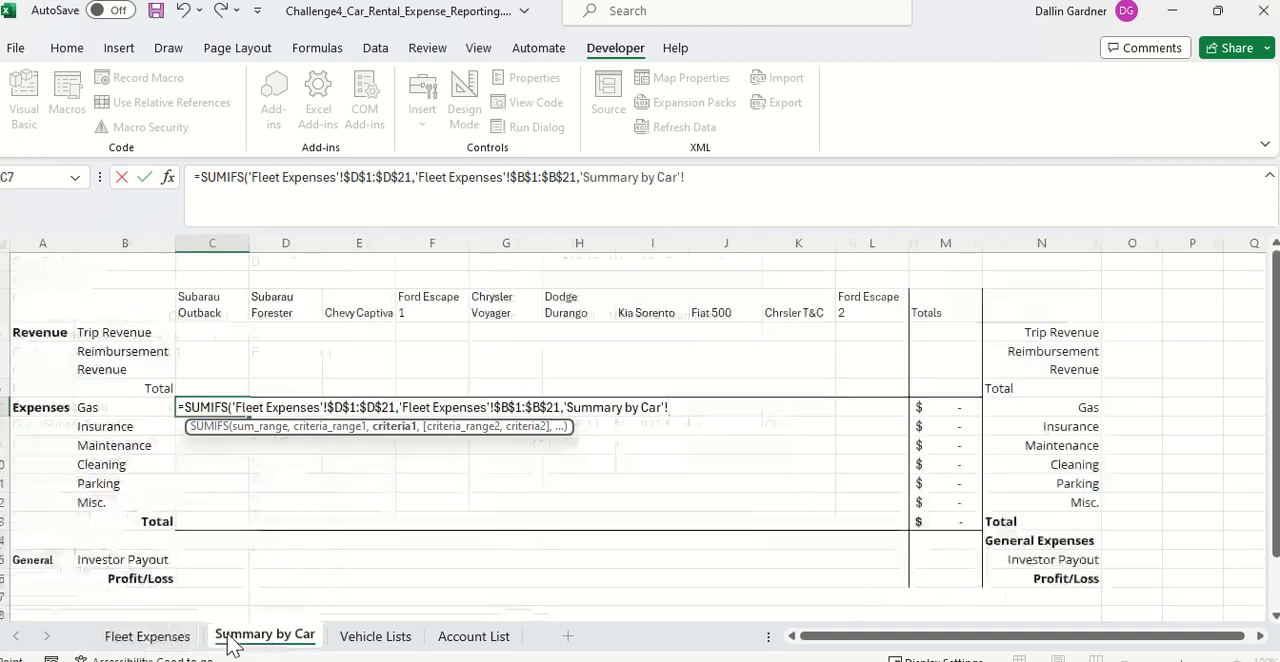
left_click(210, 312)
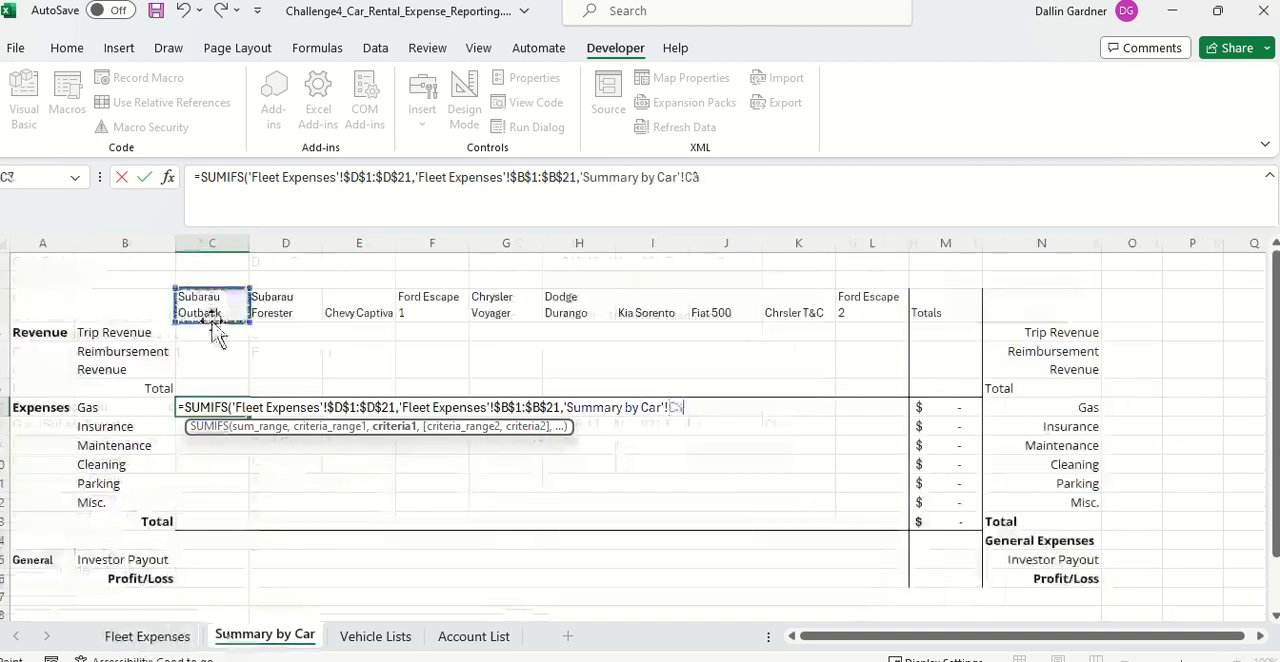
type(",")
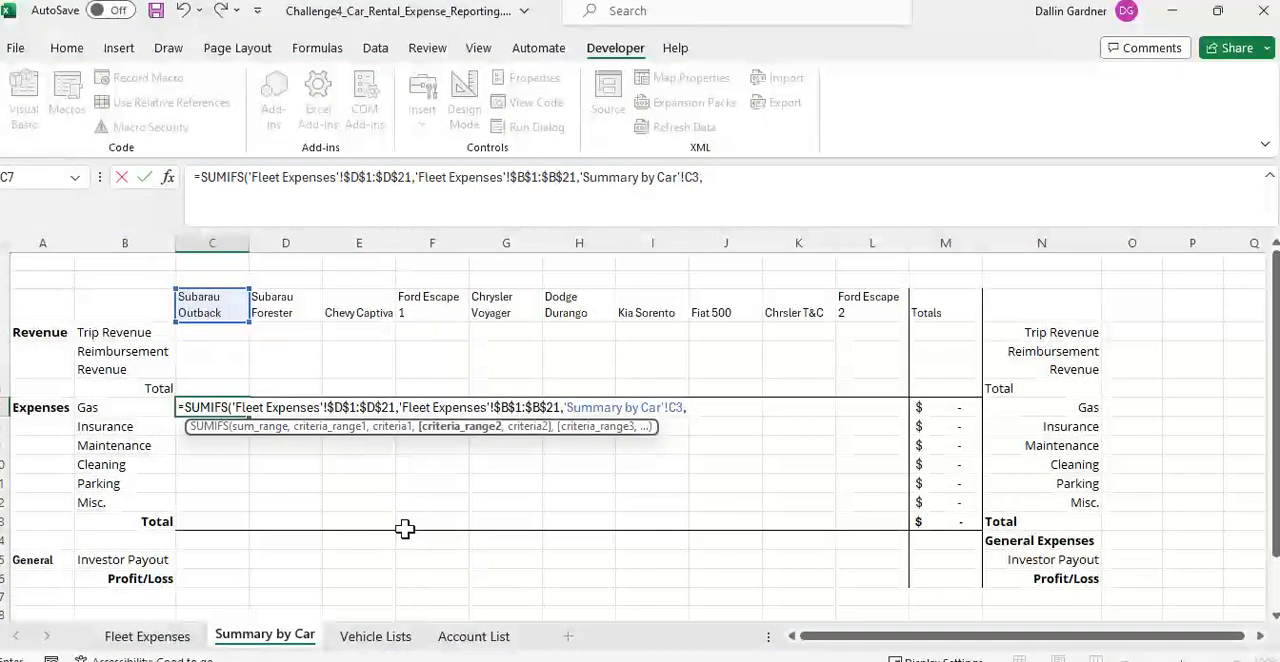
Step: Add the second SUMIFS condition, matching 'Fleet Expenses'!$C$1:$C$21 against the Gas label in 'Summary by Car'!B7, and complete the formula
left_click(389, 640)
left_click(150, 636)
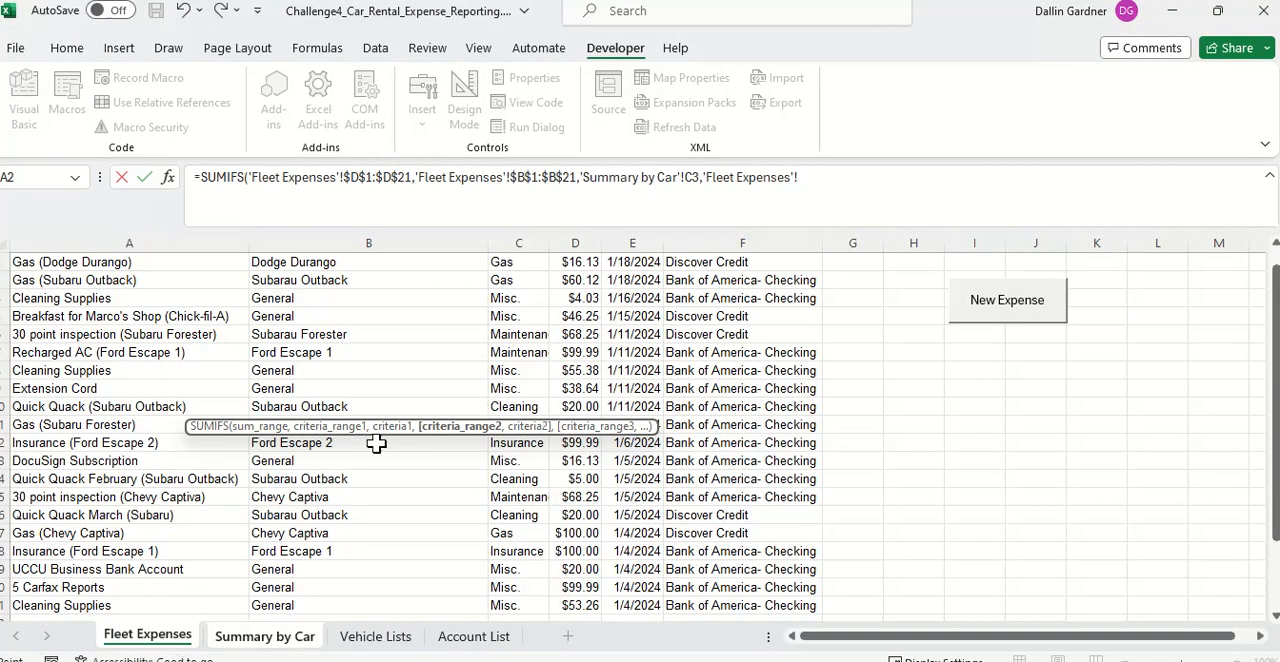
scroll(374, 357, "up", 1)
left_click(525, 265)
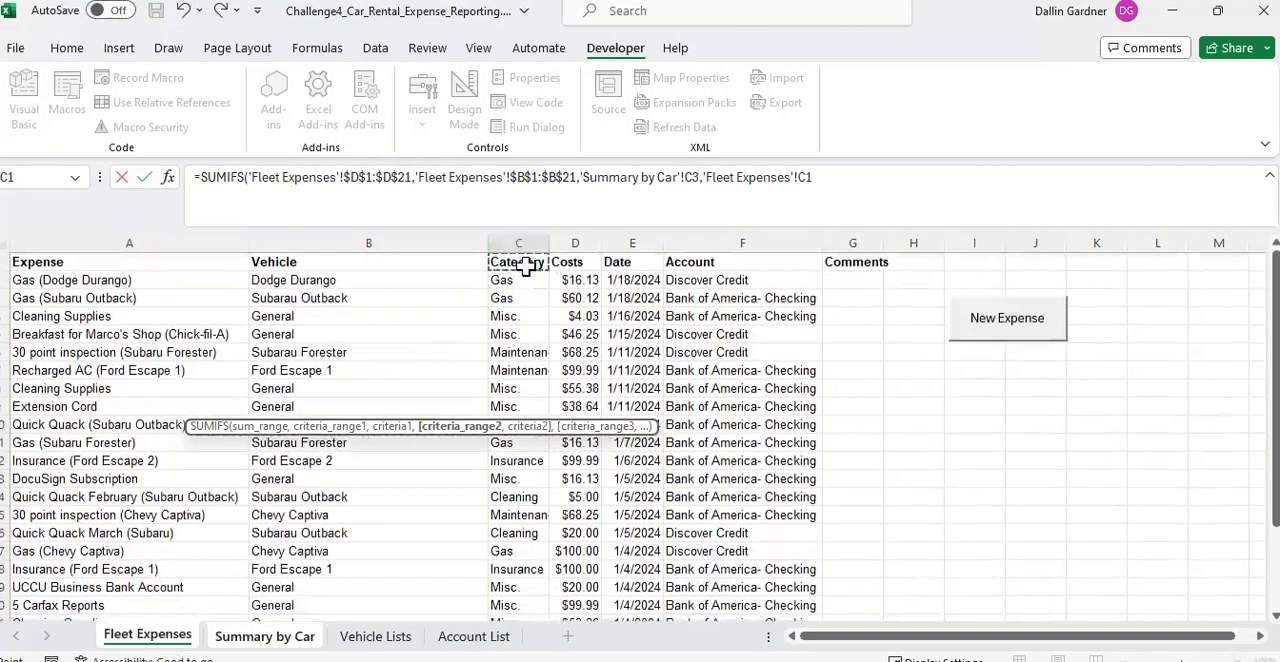
key("ctrl+shift+Down")
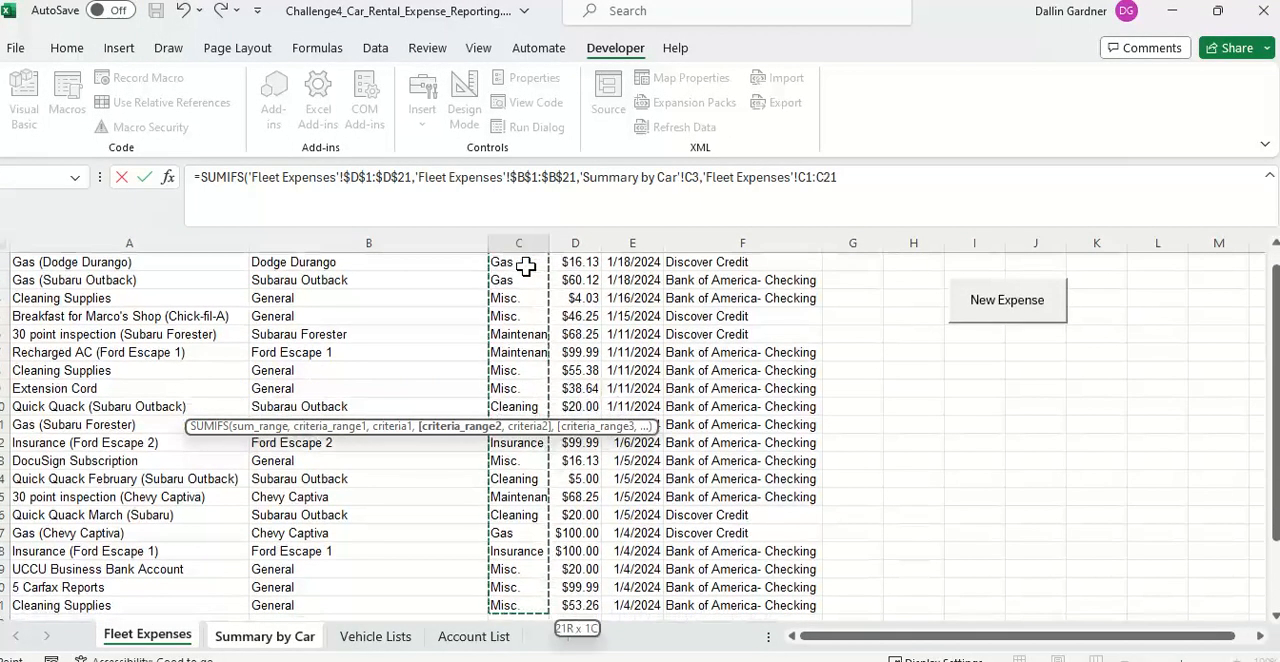
key("F4")
type(",")
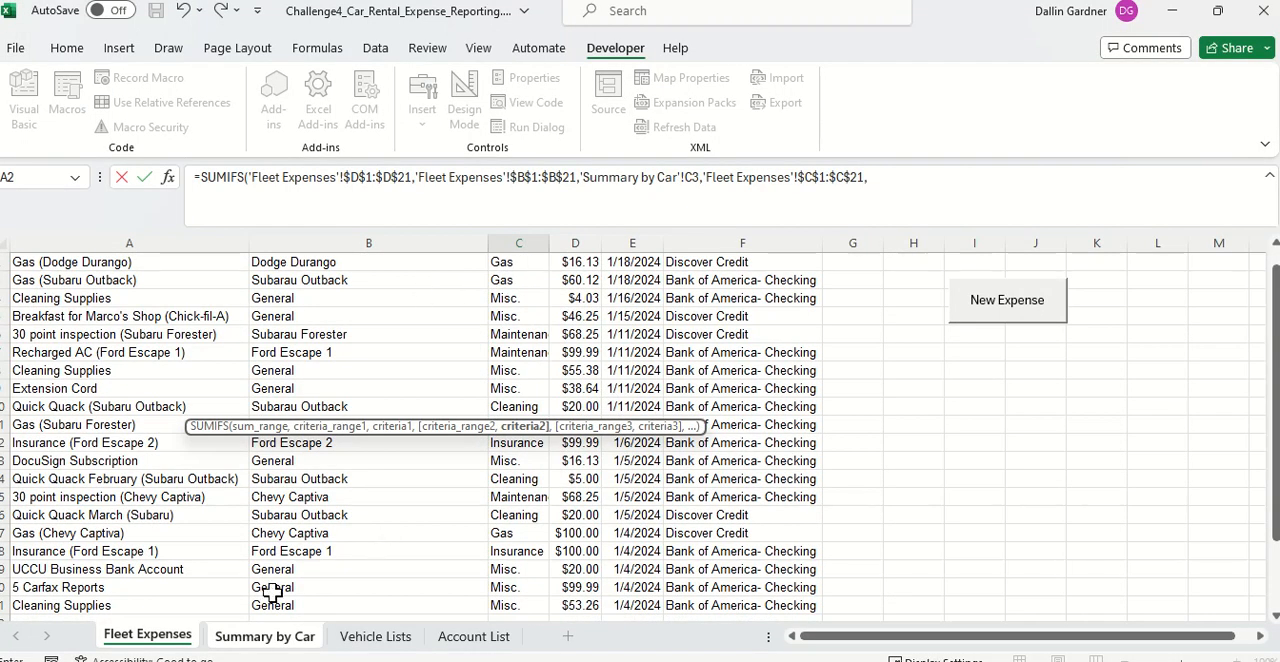
left_click(184, 641)
left_click(252, 640)
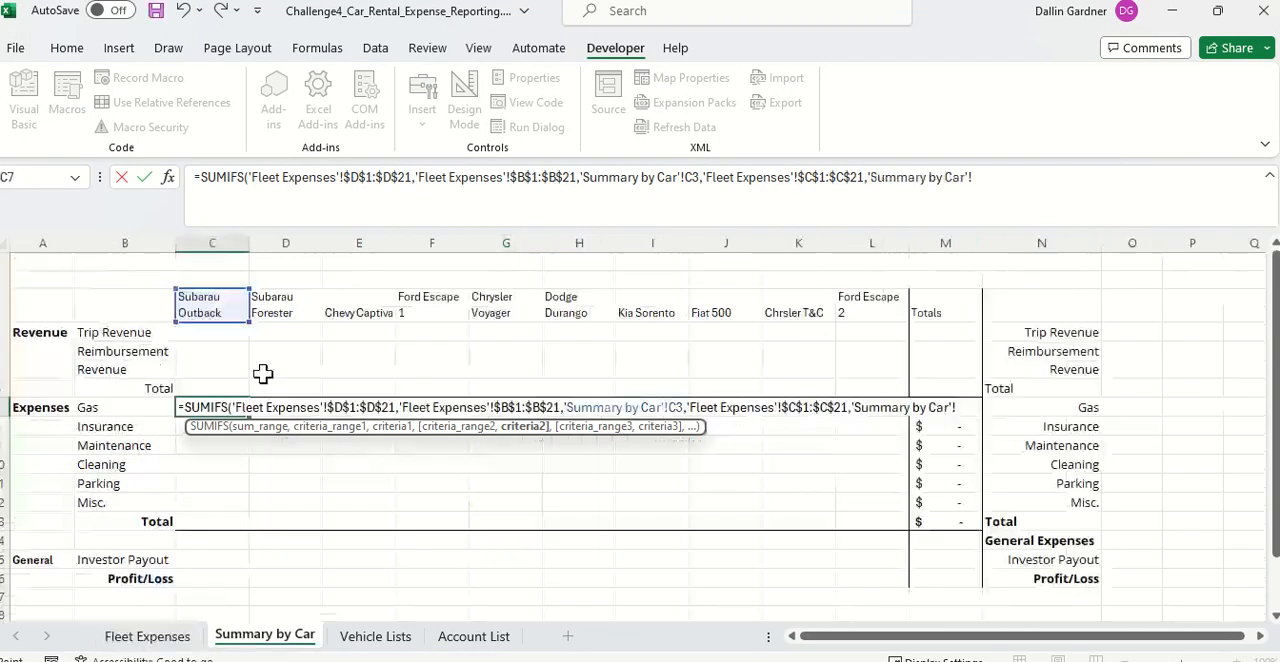
left_click(135, 410)
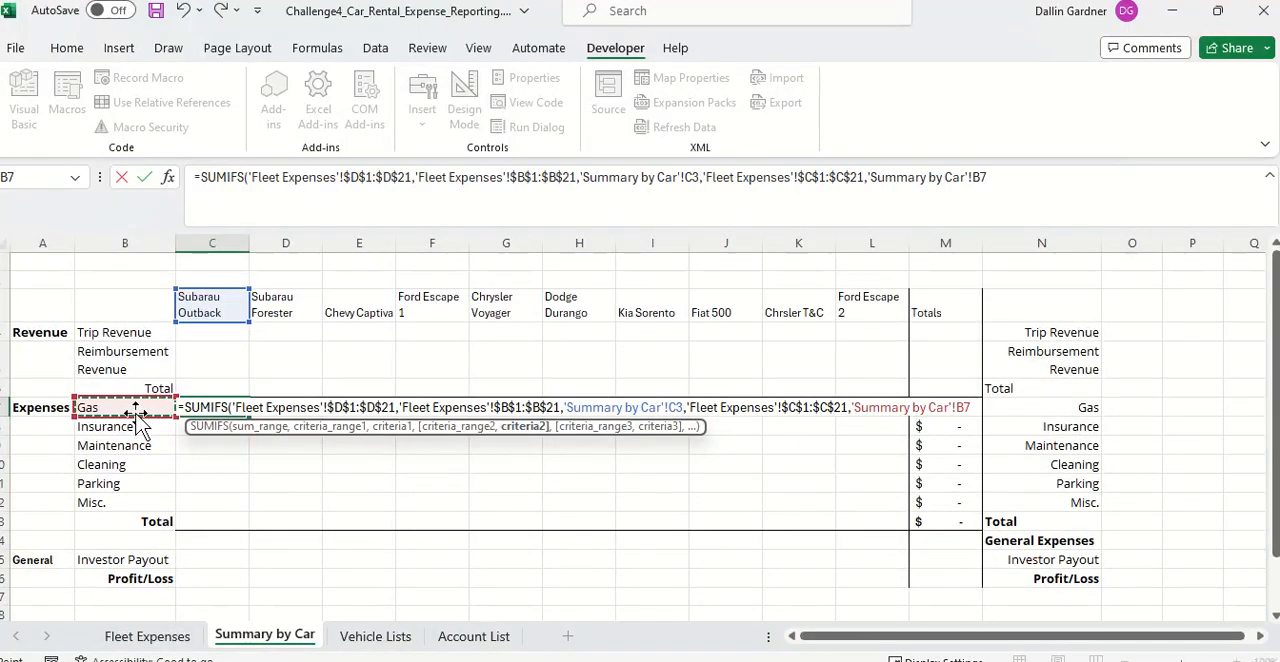
type(")")
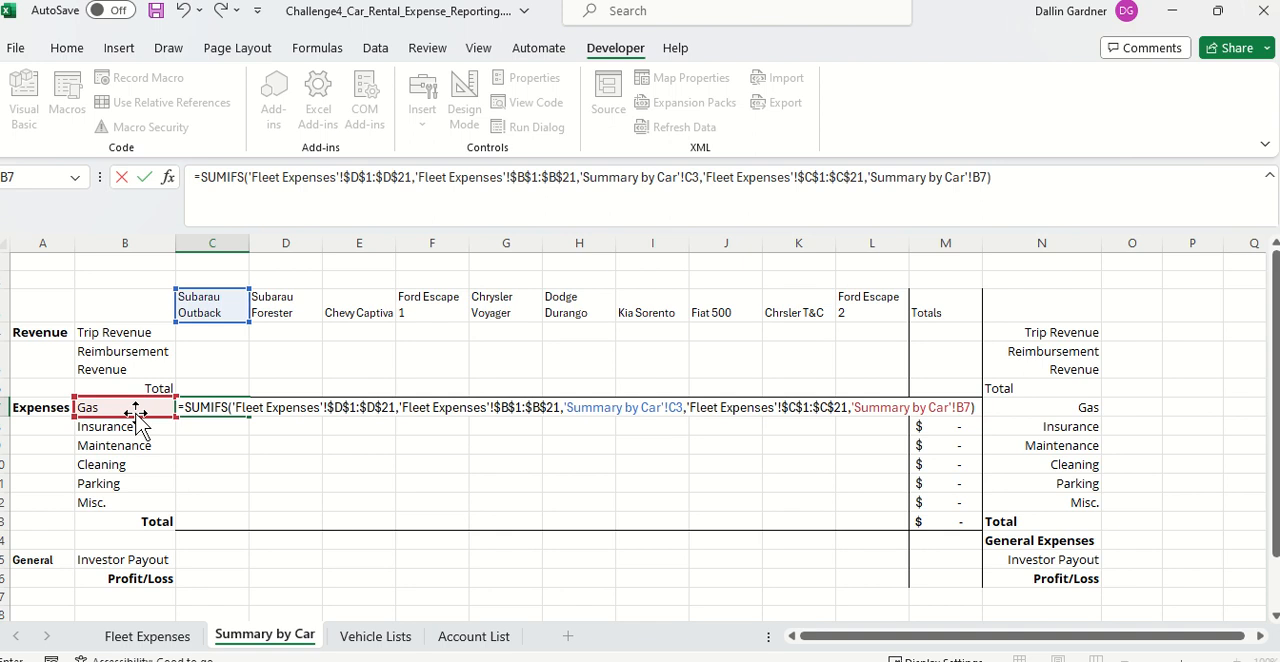
key("Return")
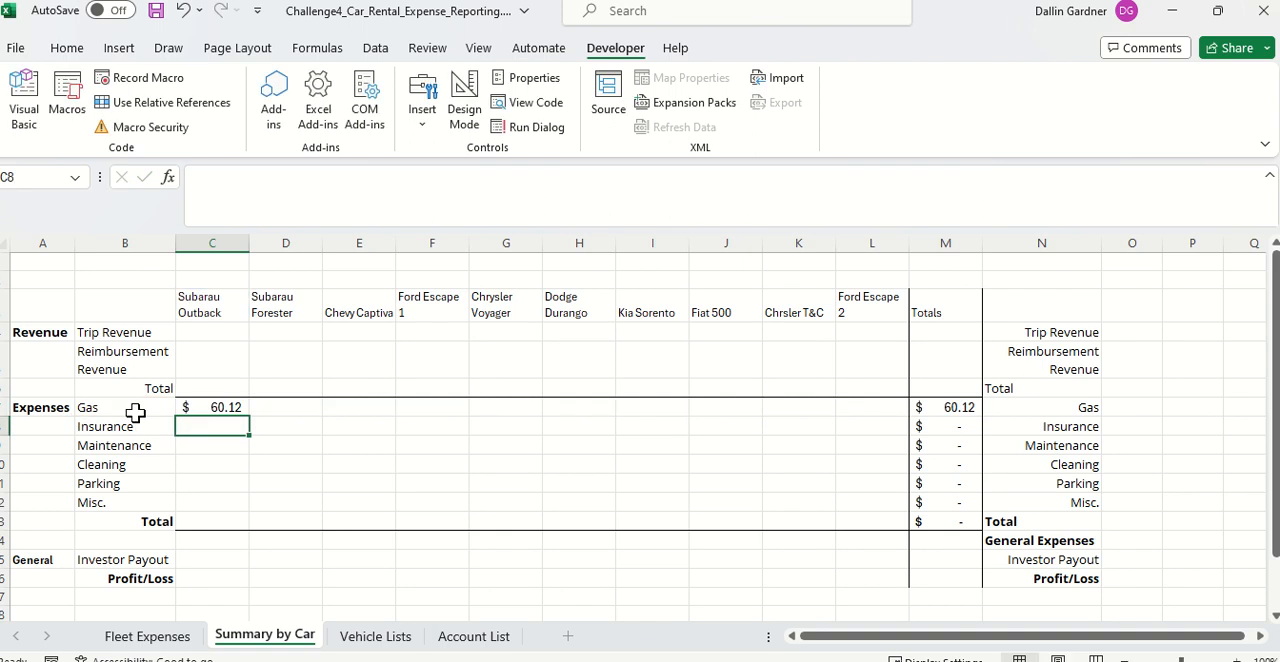
Step: Inspect the criteria references C3 and B7 in the Subarau Outback Gas formula without changing it
left_click(223, 408)
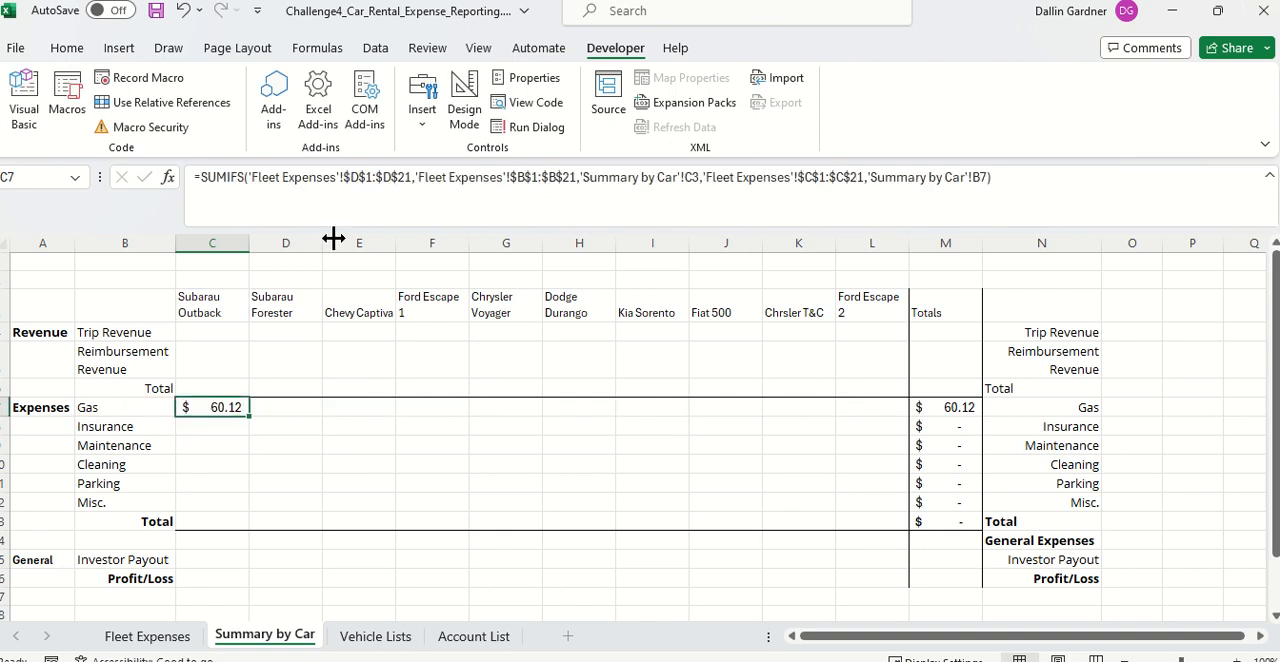
left_click(686, 180)
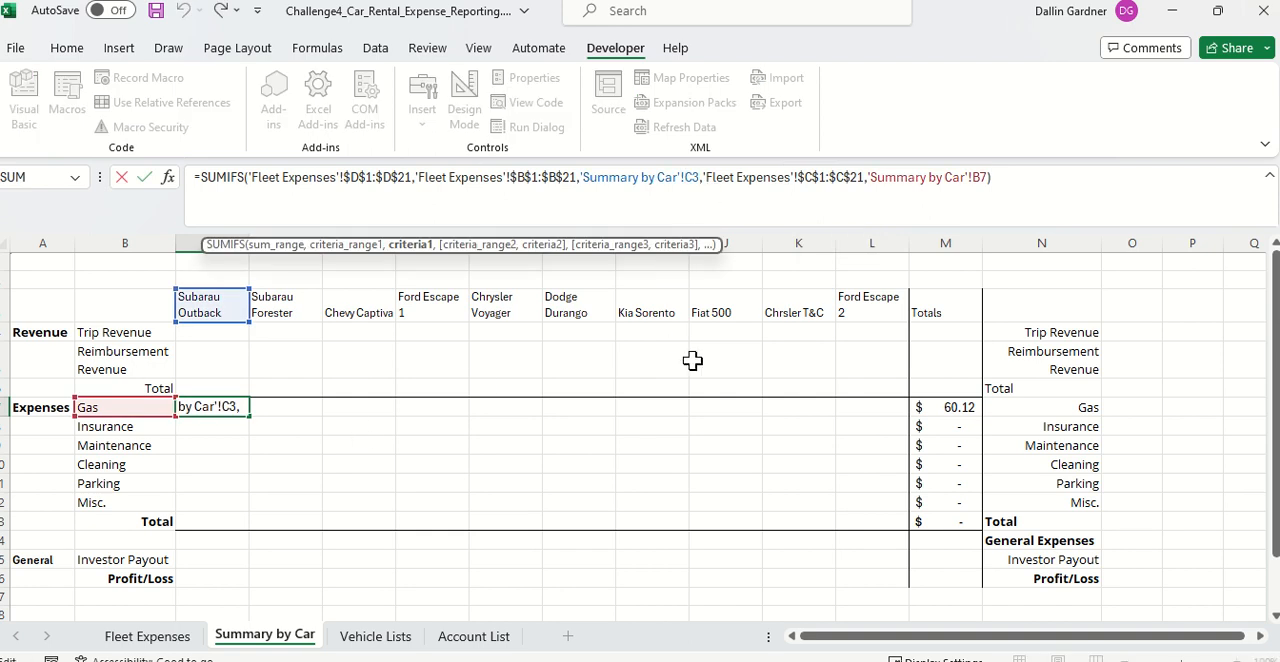
left_click(586, 443)
key("Escape")
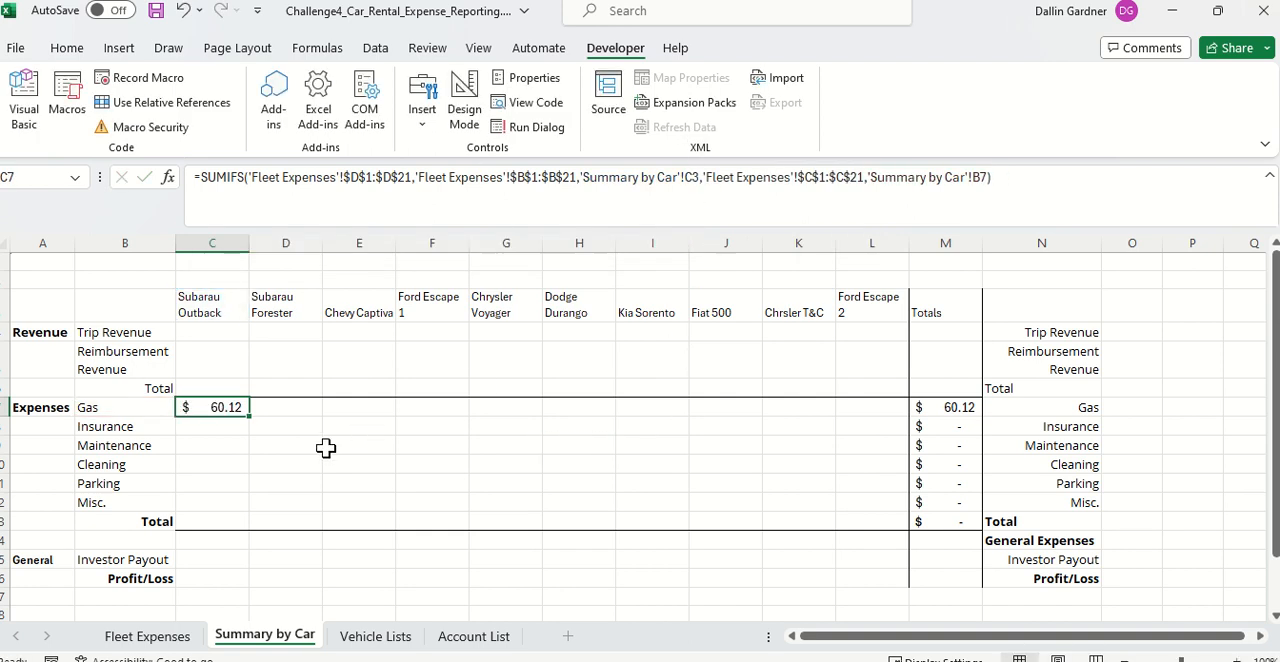
double_click(237, 406)
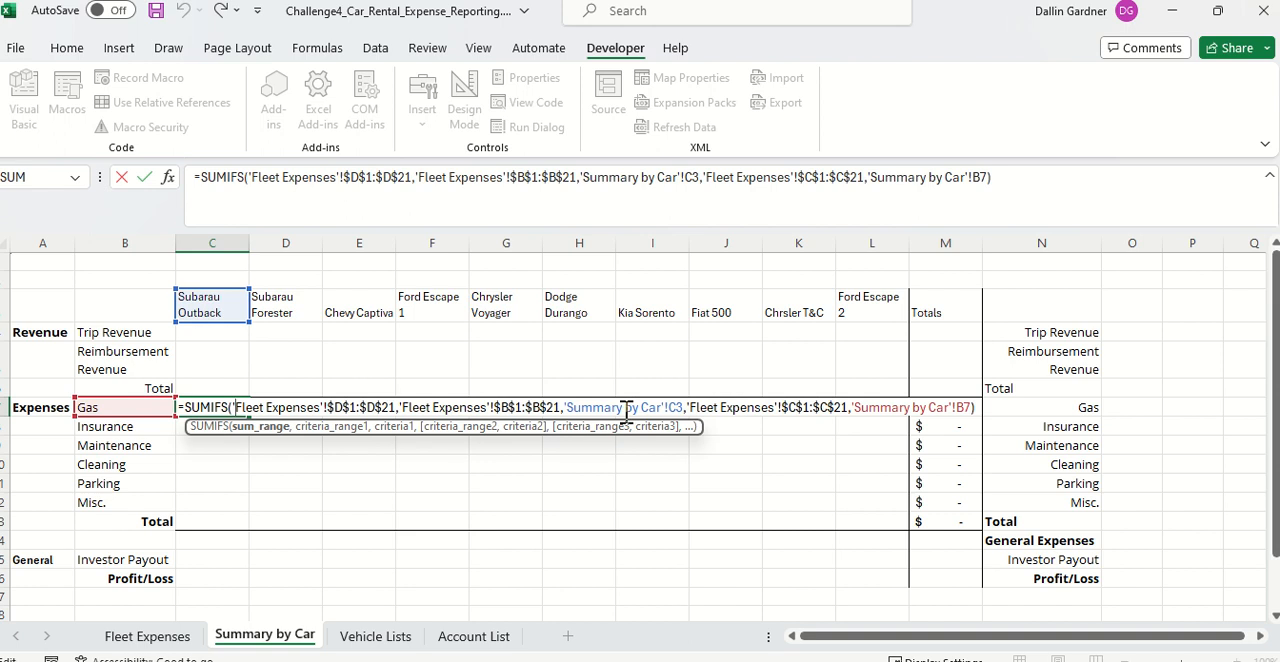
left_click(969, 401)
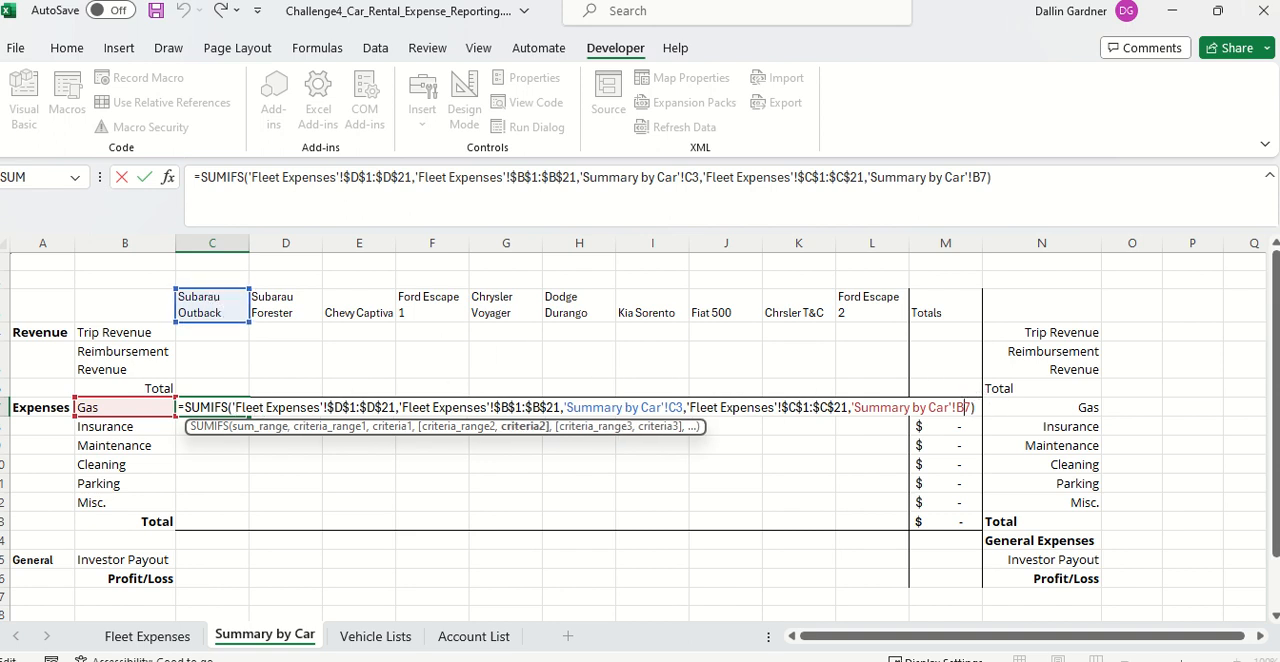
key("ctrl+Return")
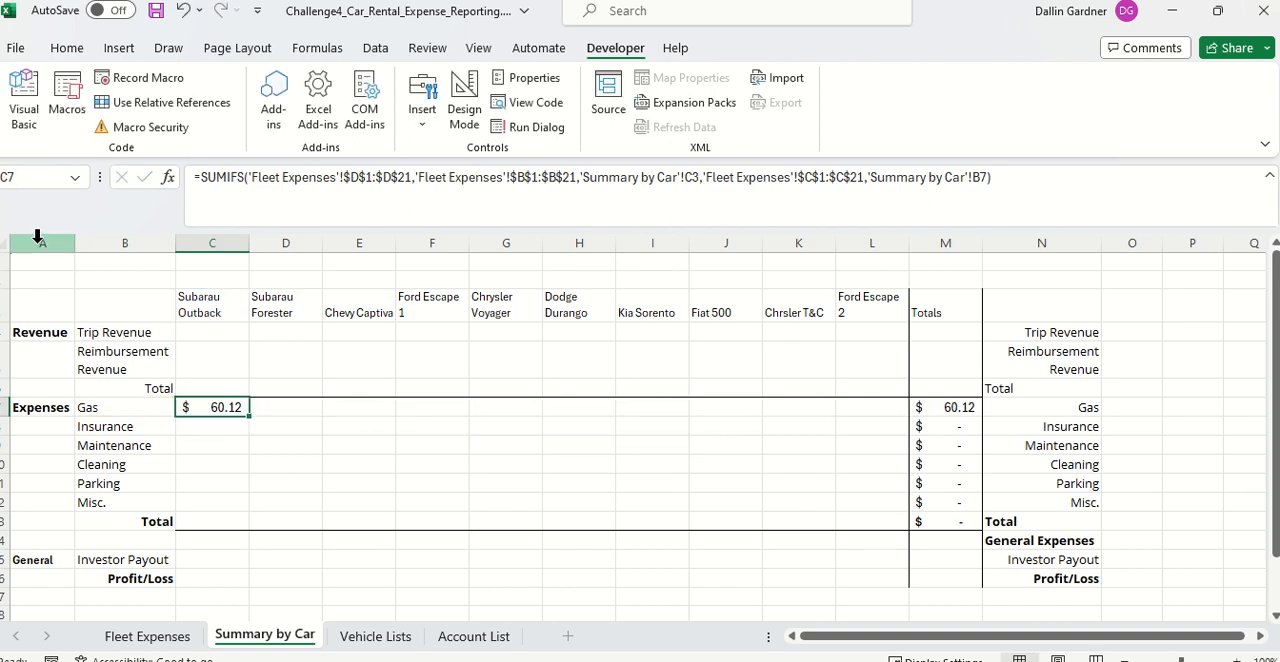
Step: Enter the label Start Date in cell A1 of Summary by Car
left_click(43, 261)
type("Start")
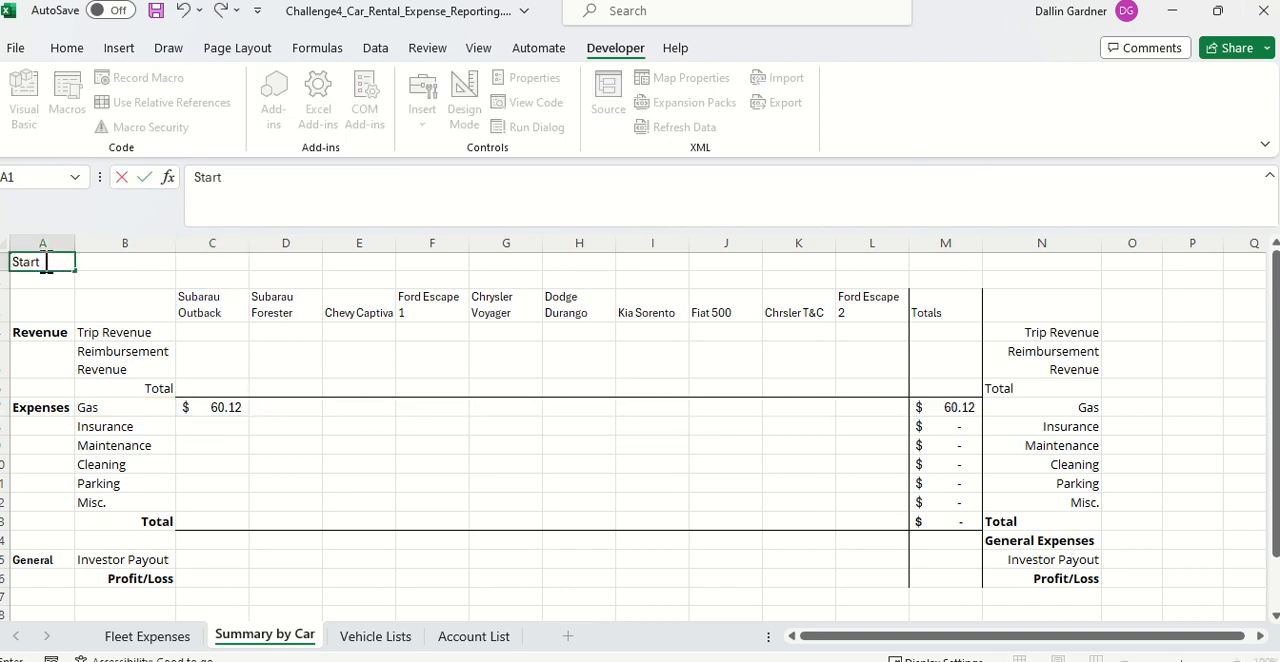
type(" Date")
key("Tab")
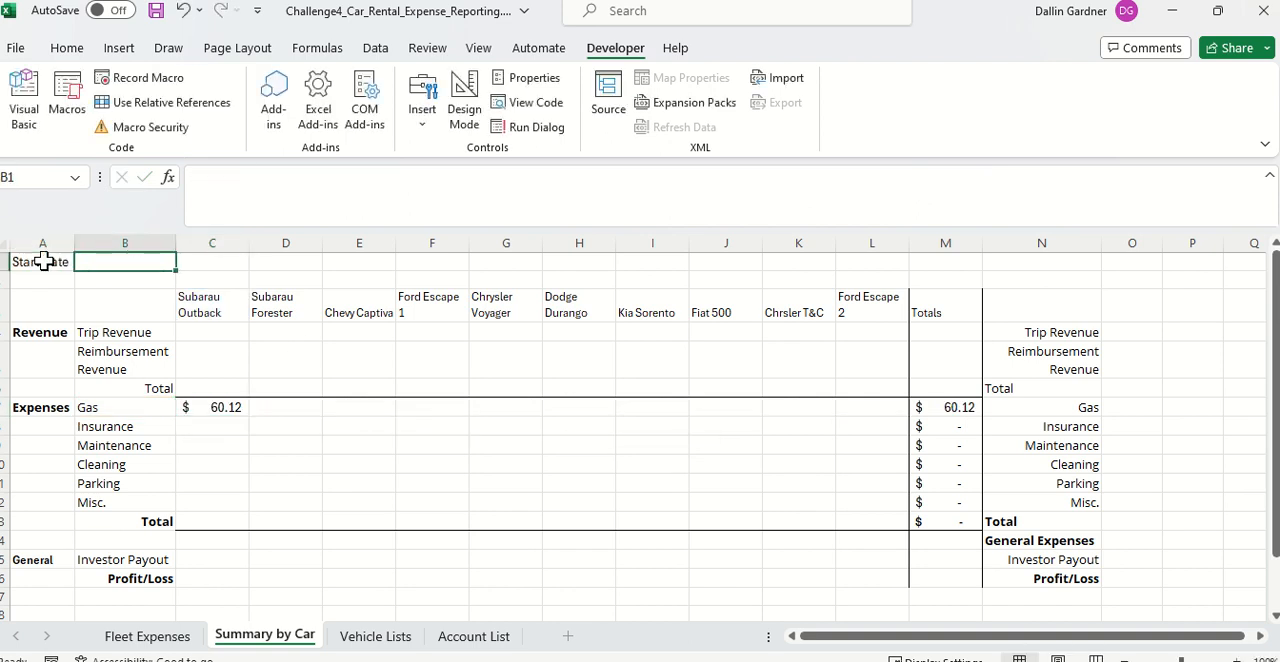
Step: Enter the label End Date in cell B1 of Summary by Car
type("End Date")
key("Return")
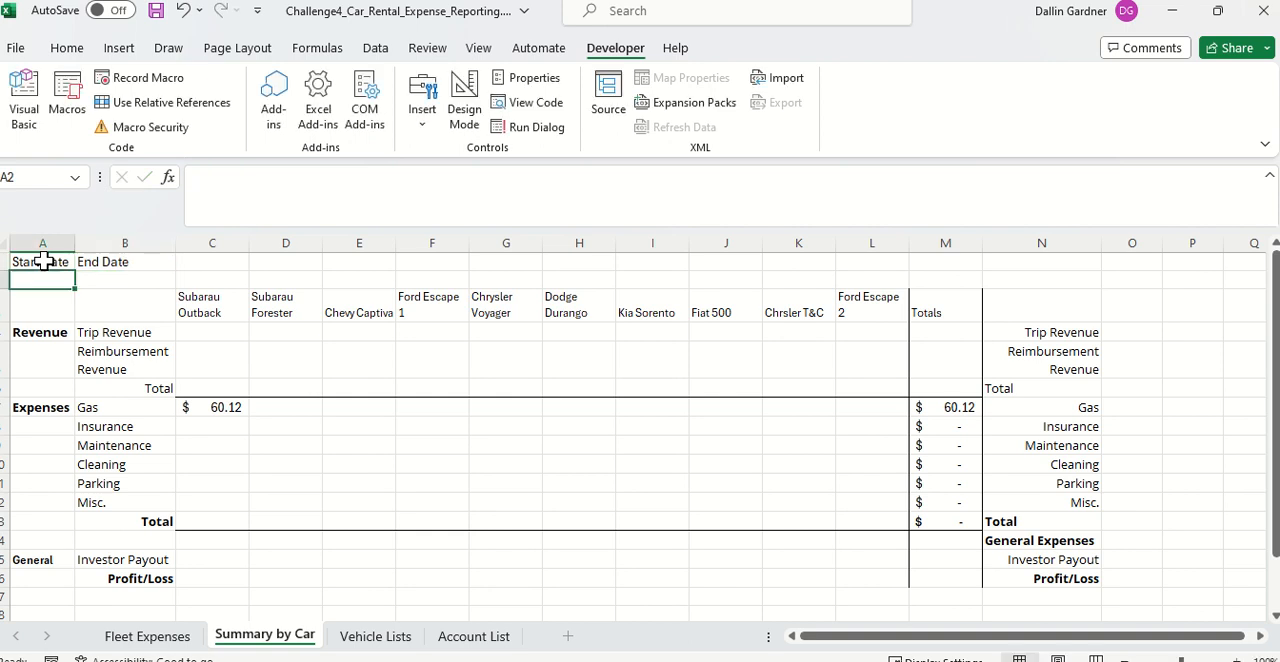
Step: Enter 1/1/2024 under Start Date in A2 and 1/31/2024 under End Date in B2
type("1")
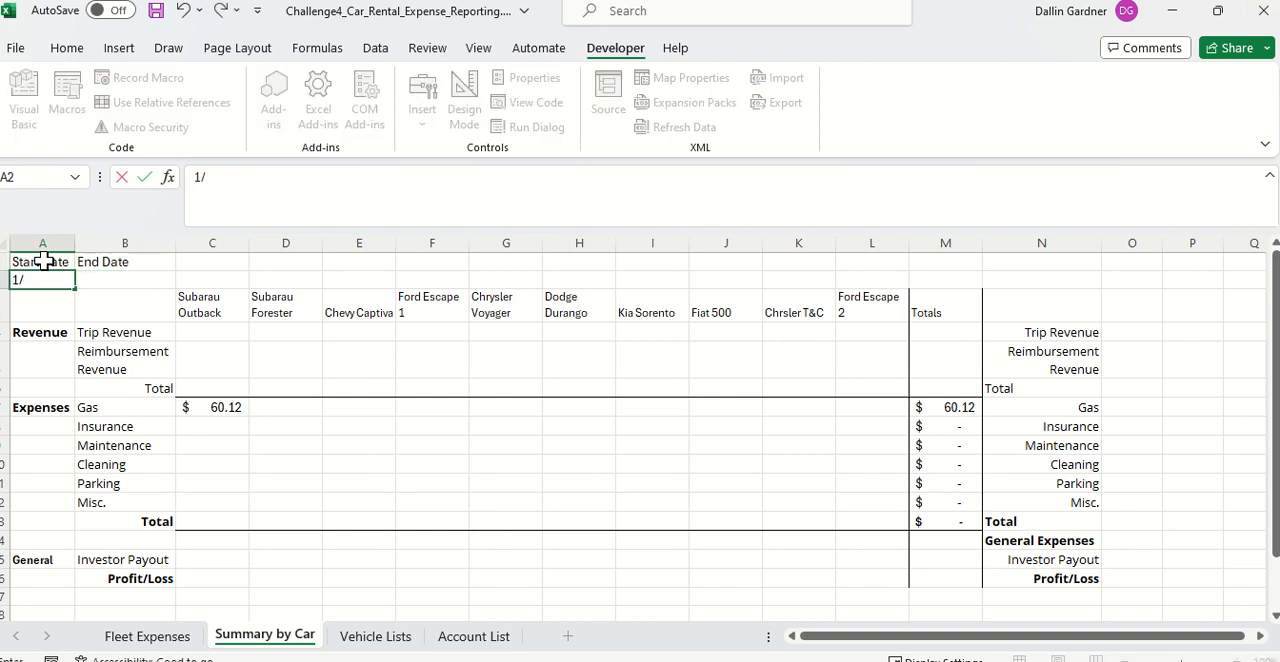
type("/1/2024")
key("Tab")
type("1")
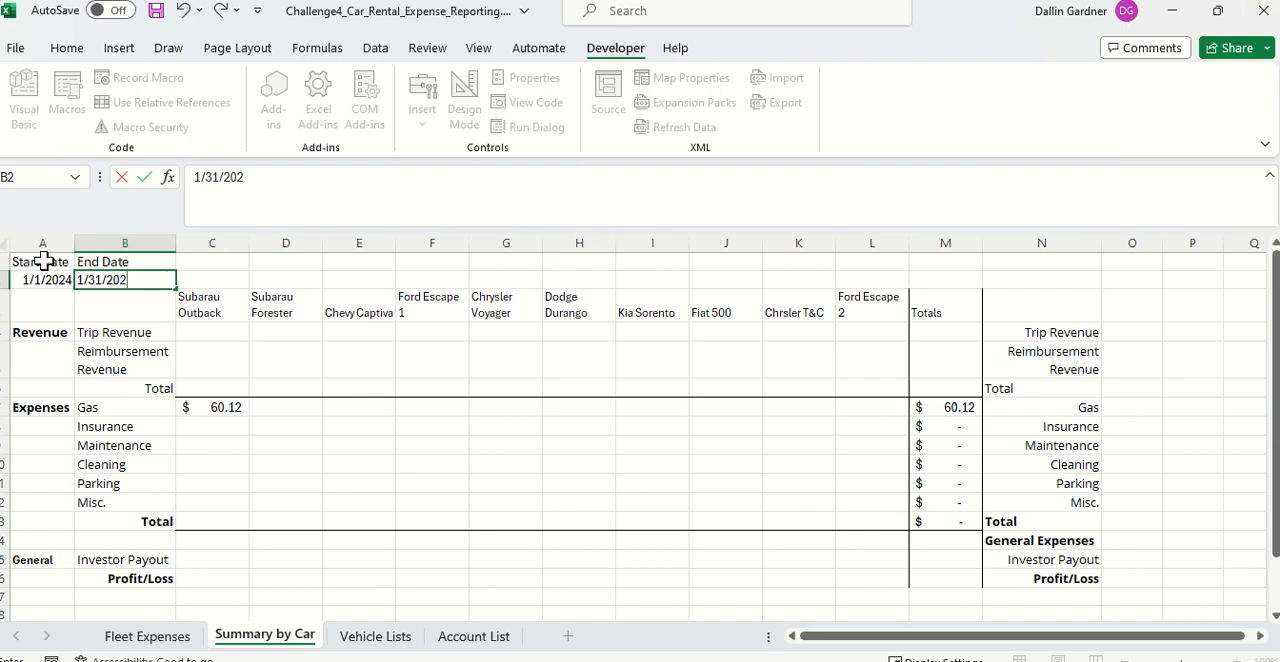
type("/31/2024")
key("Return")
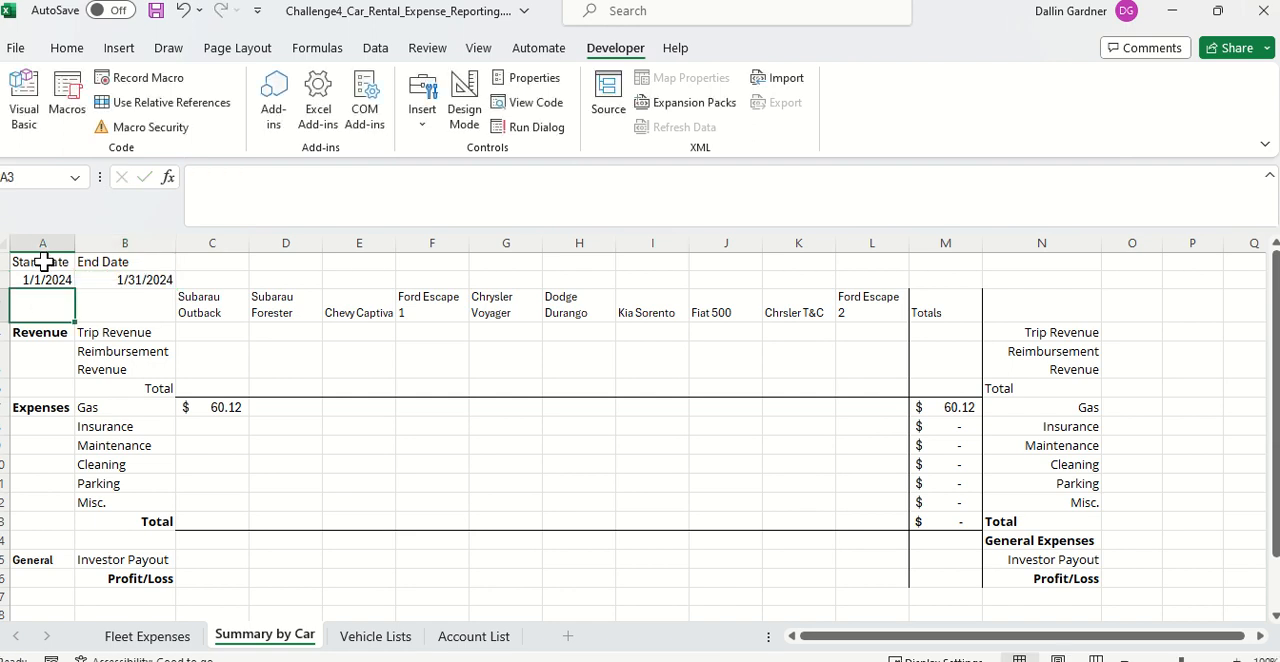
Step: Compare the start and end date cells with the Date column in Fleet Expenses, and return to Summary by Car
left_click(66, 48)
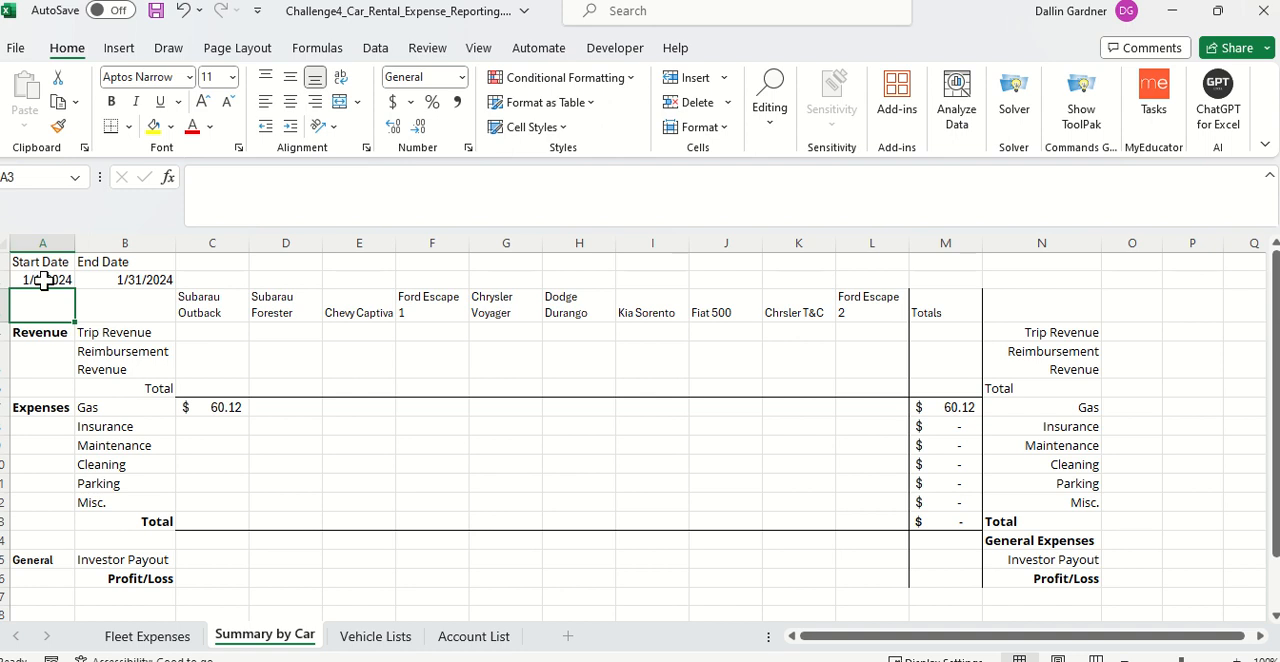
left_click_drag(43, 281, 104, 264)
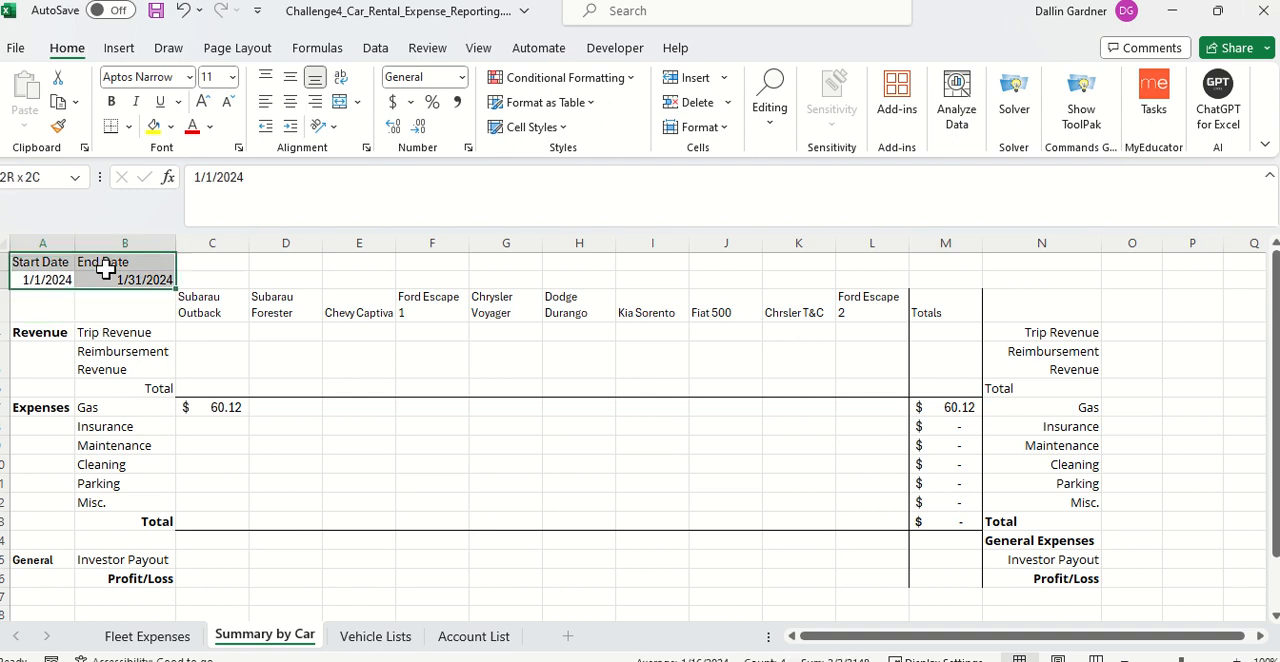
left_click(405, 638)
left_click(292, 640)
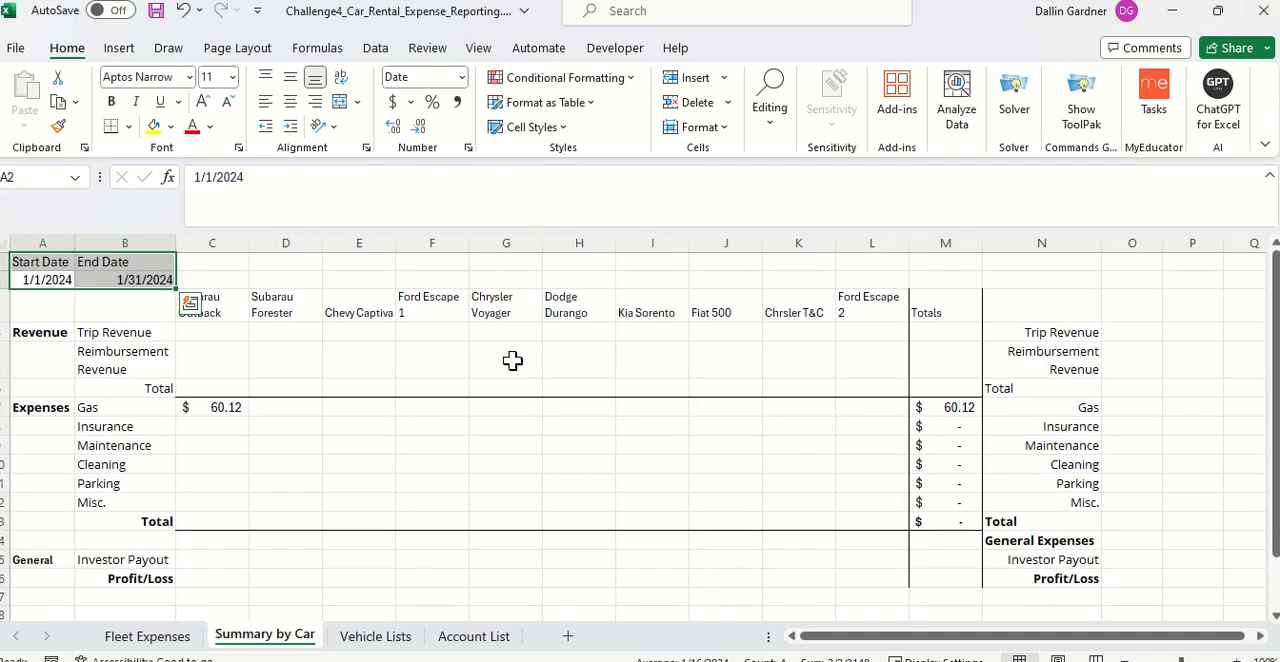
left_click(140, 637)
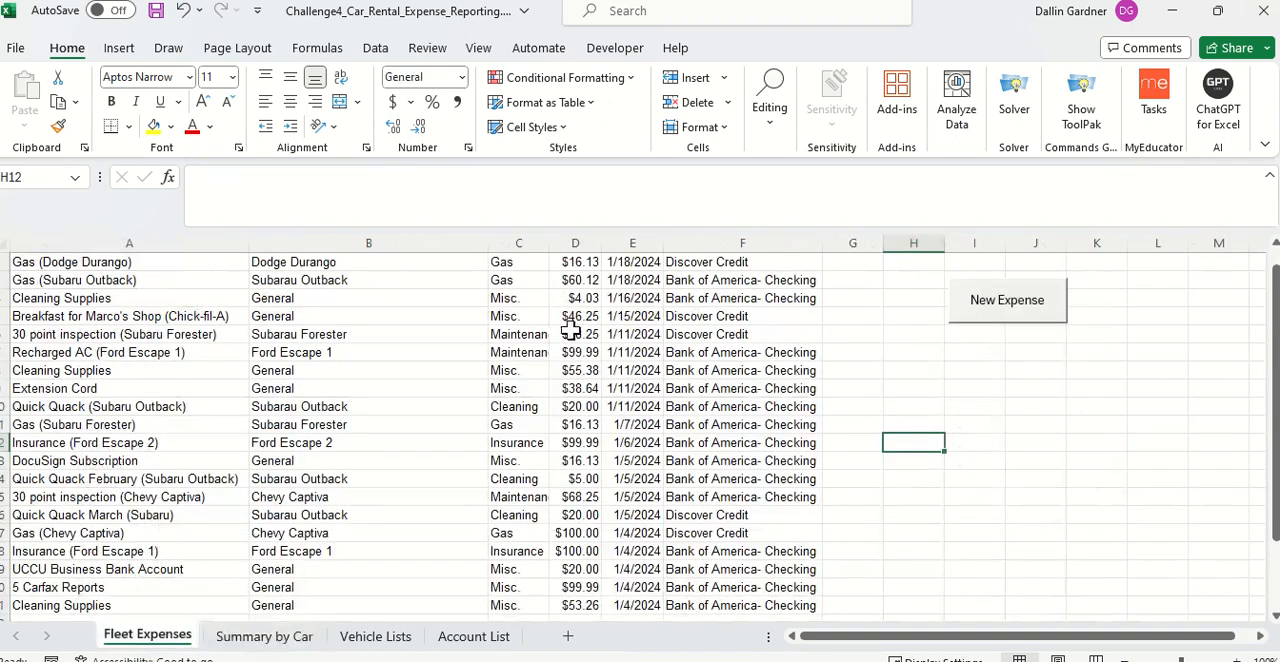
left_click(650, 264)
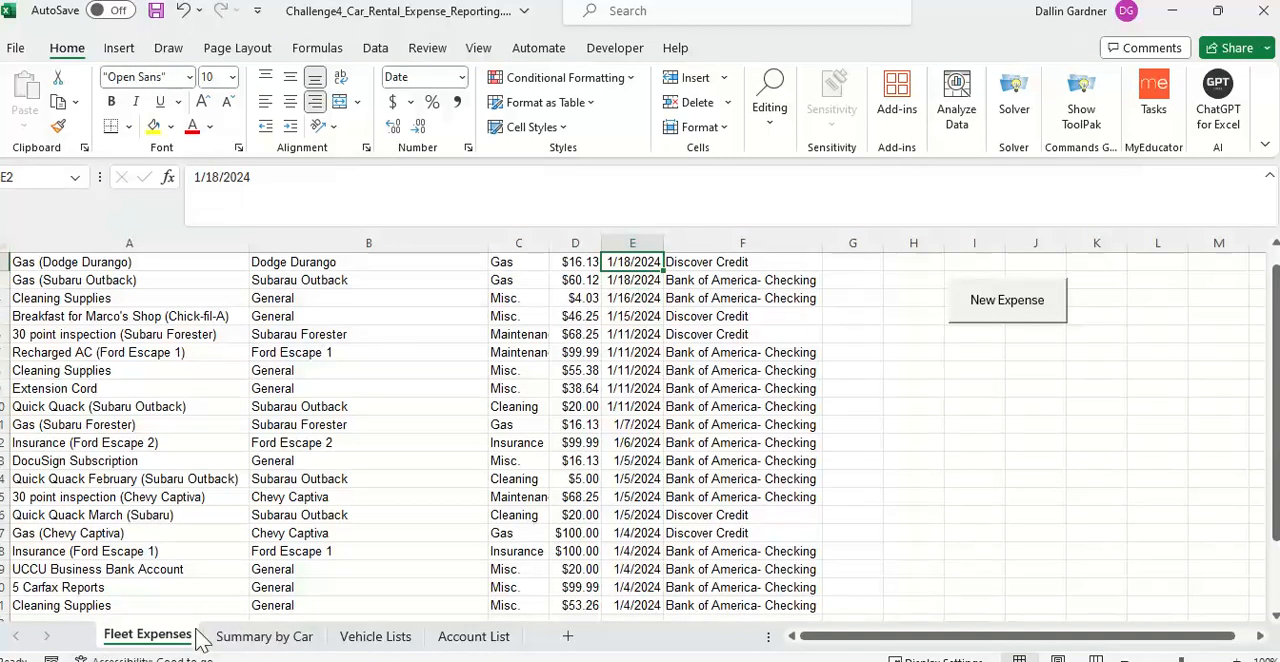
left_click(260, 637)
left_click(240, 405)
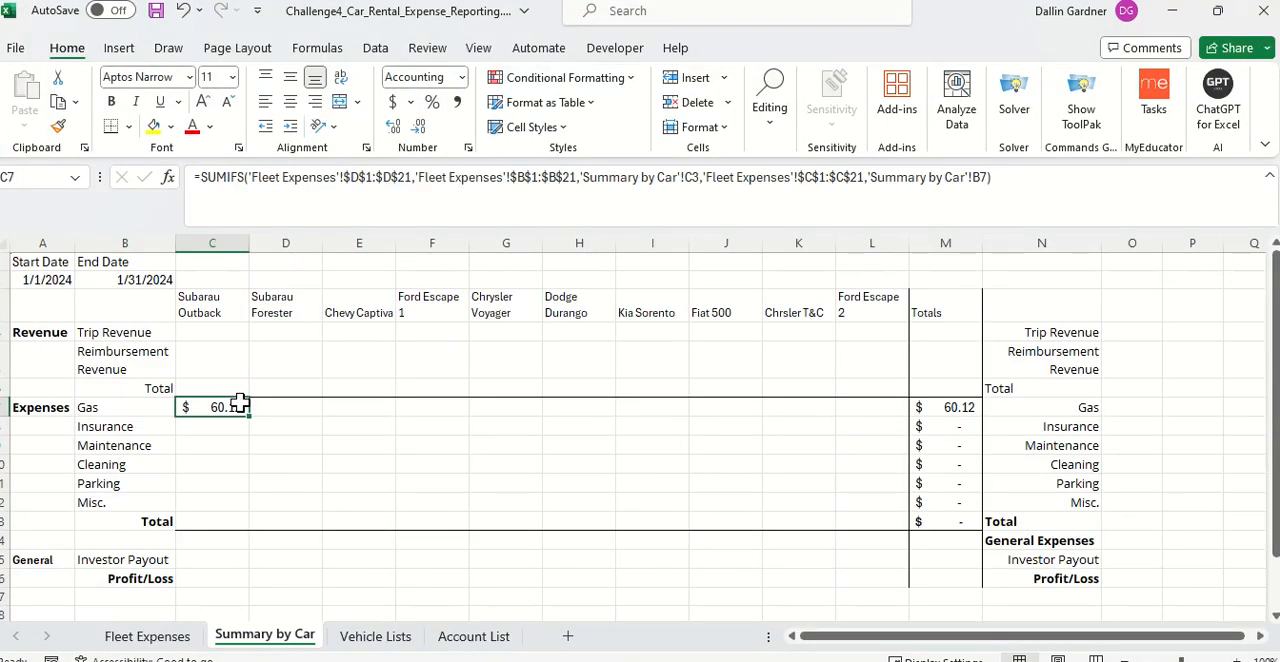
double_click(247, 412)
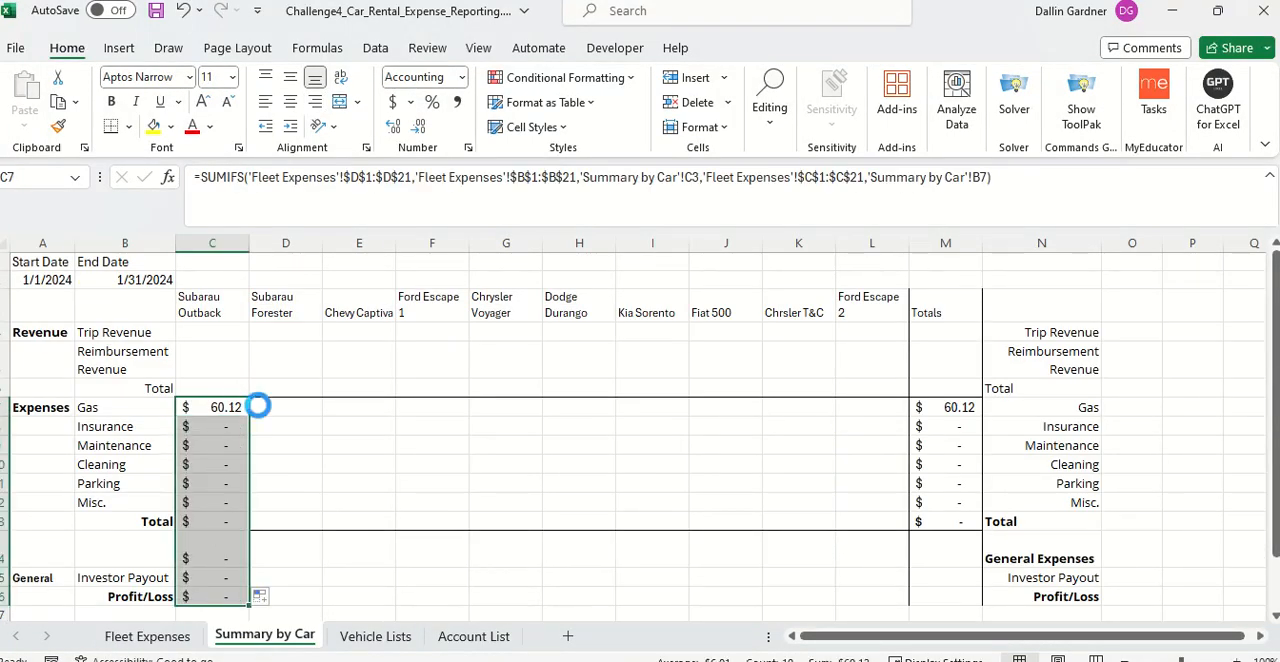
key("ctrl+z")
Step: Add the Date column 'Fleet Expenses'!$E$1:$E$21 as the third criteria range of the Subarau Outback Gas SUMIFS formula in C7
double_click(232, 406)
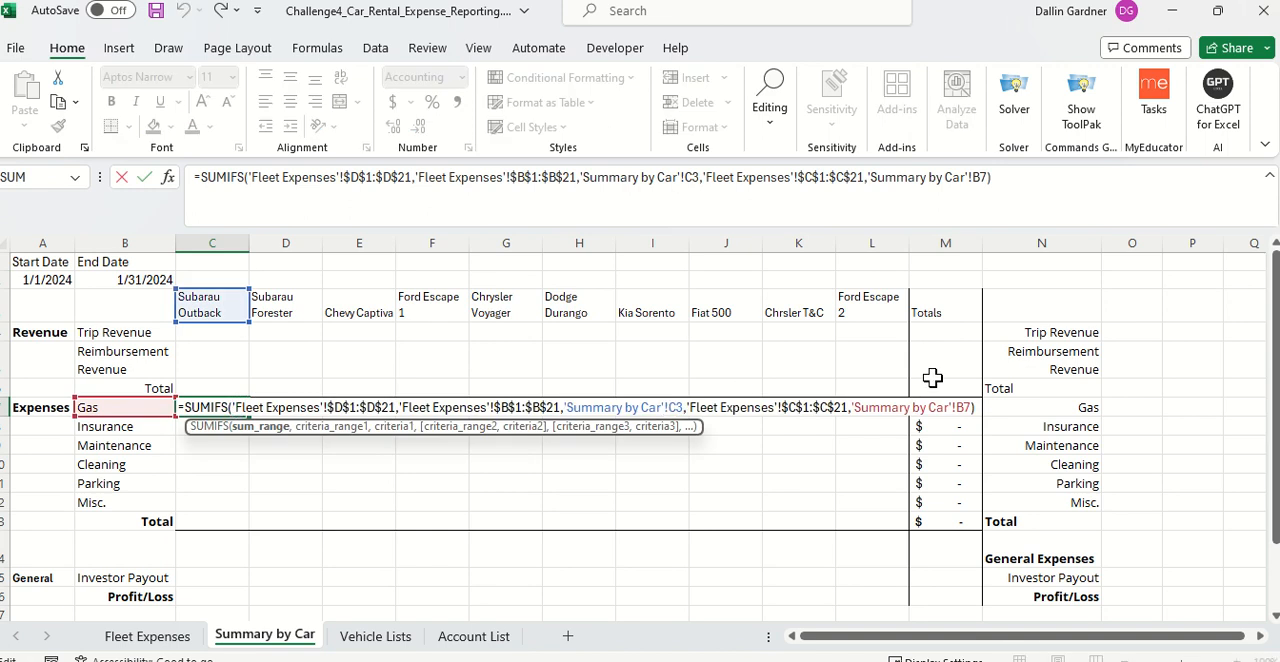
left_click(968, 407)
type(",")
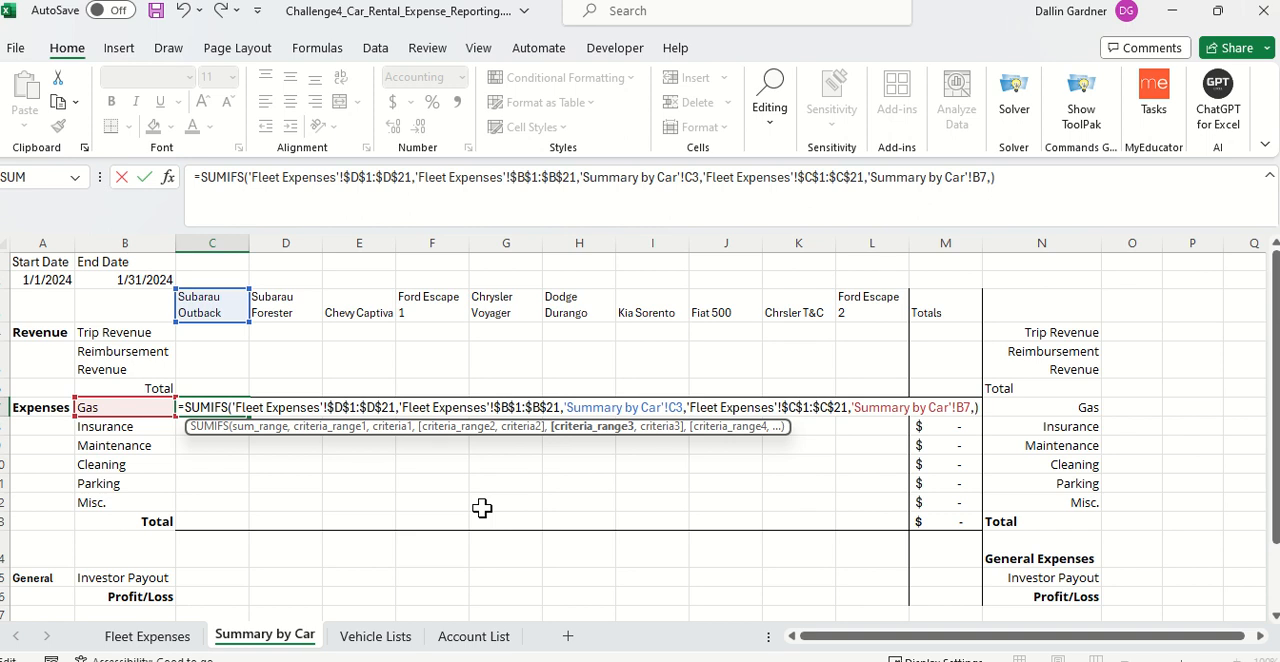
left_click(398, 638)
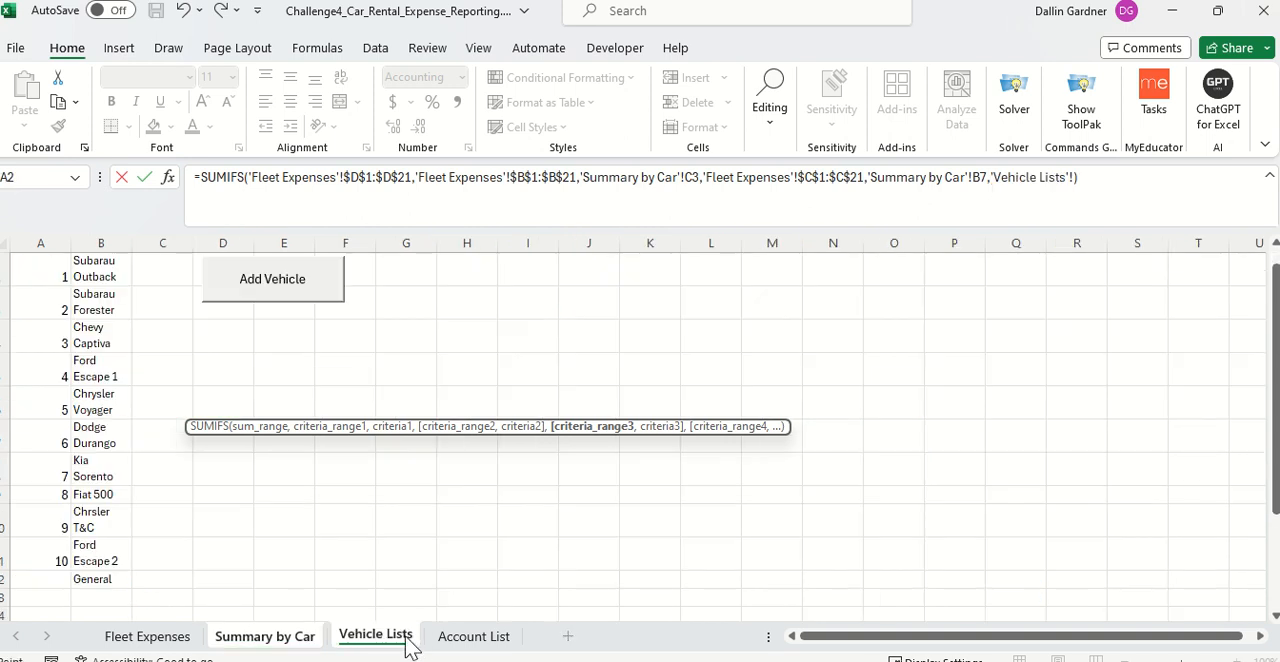
left_click(180, 636)
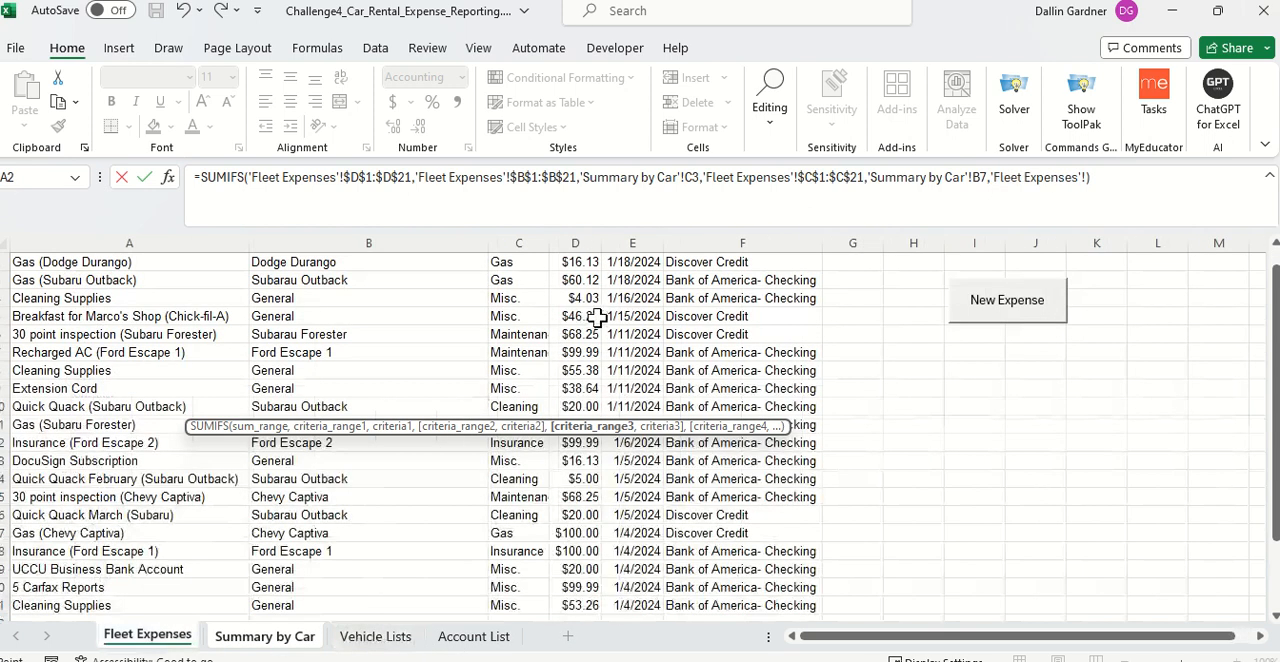
scroll(597, 315, "up", 1)
left_click(650, 262)
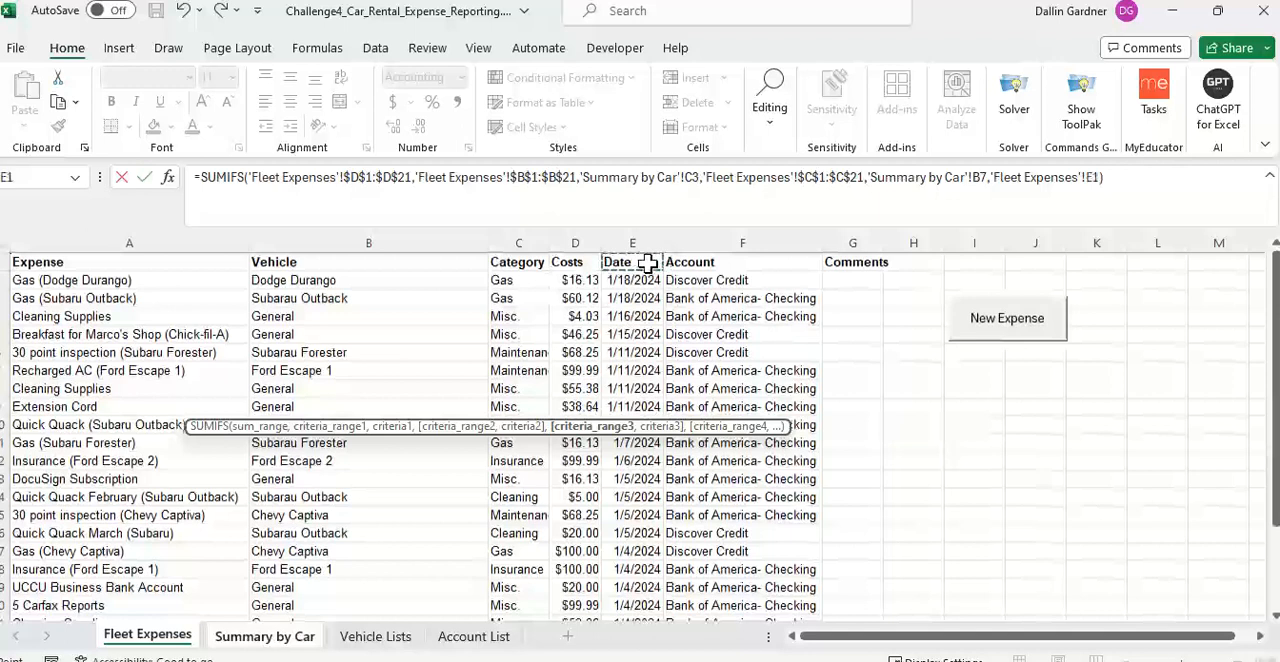
key("ctrl+shift+Down")
key("F4")
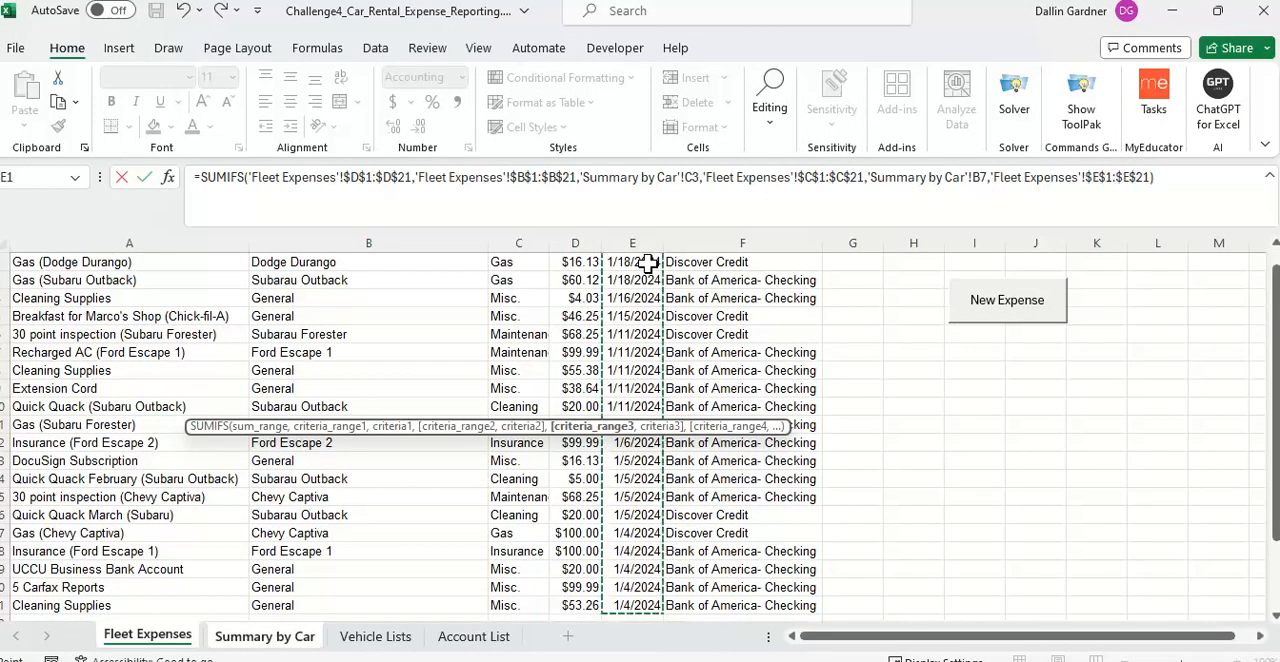
type(",")
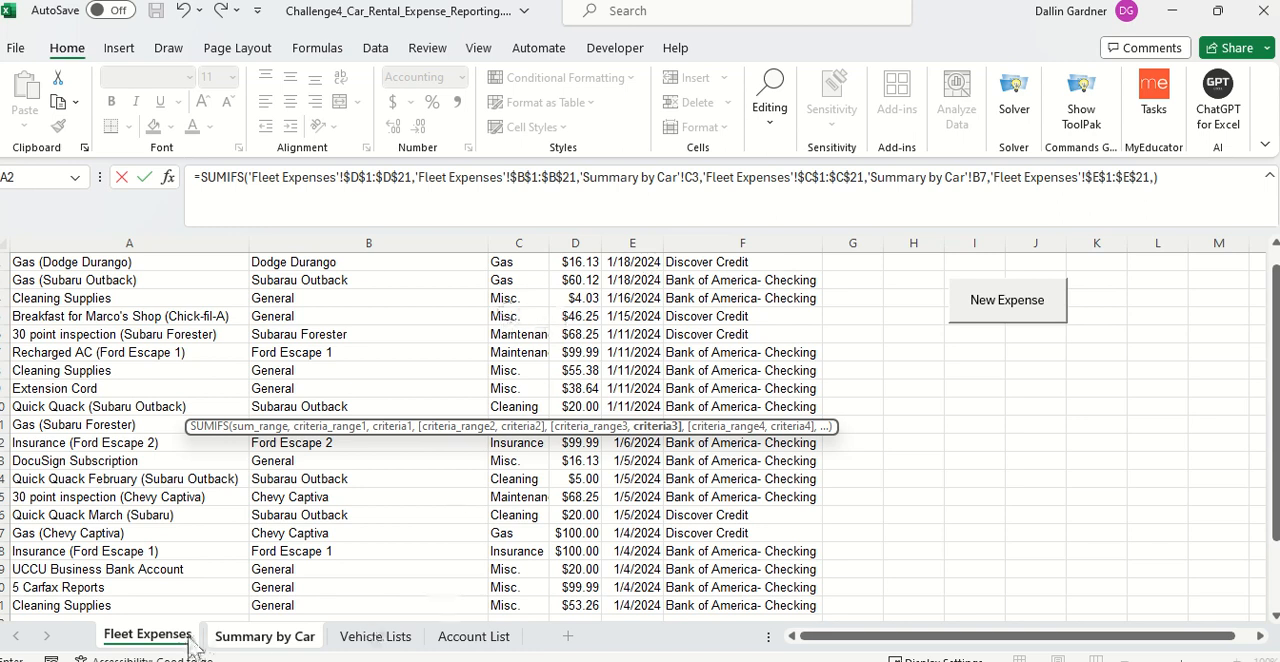
Step: Set the third criterion of the Subarau Outback Gas SUMIFS formula in C7 to ">="&'Summary by Car'!$A$2
left_click(262, 637)
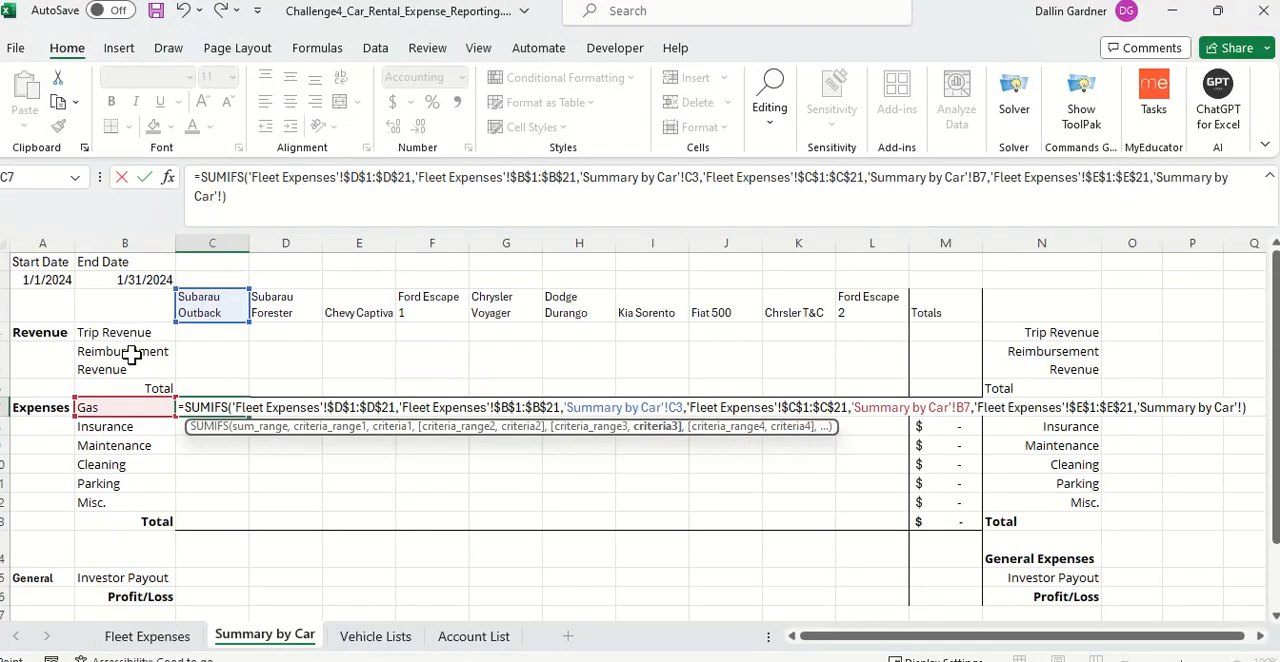
left_click(1160, 179)
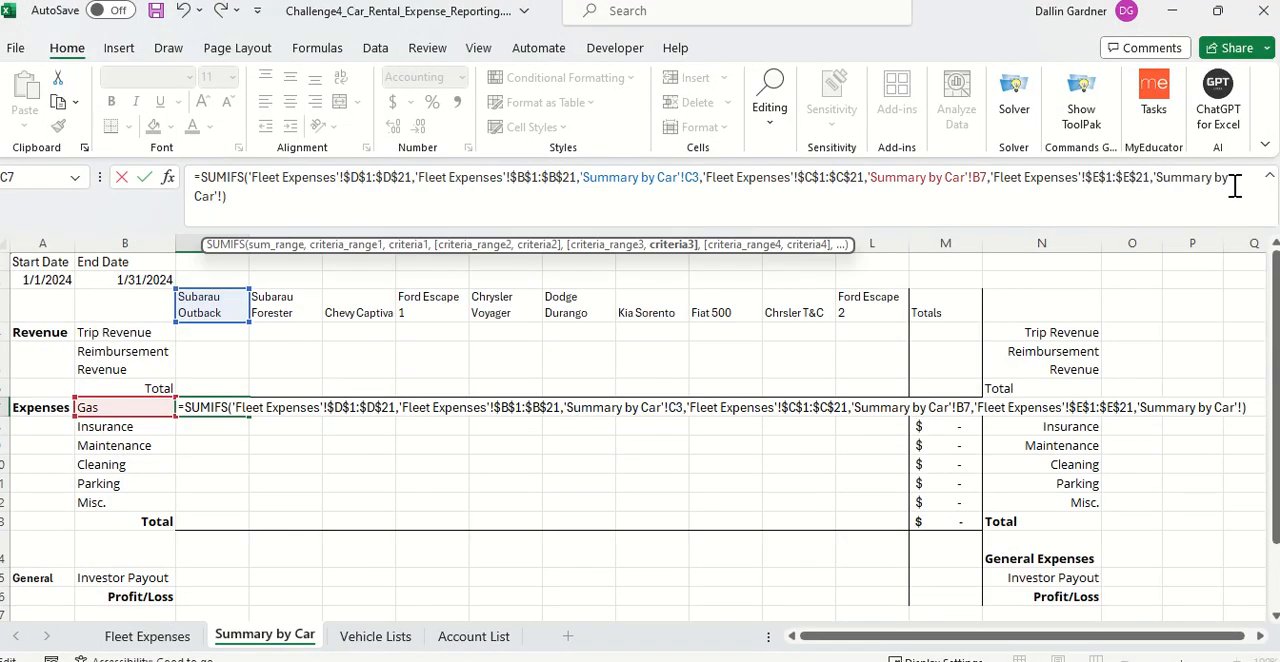
type("\"")
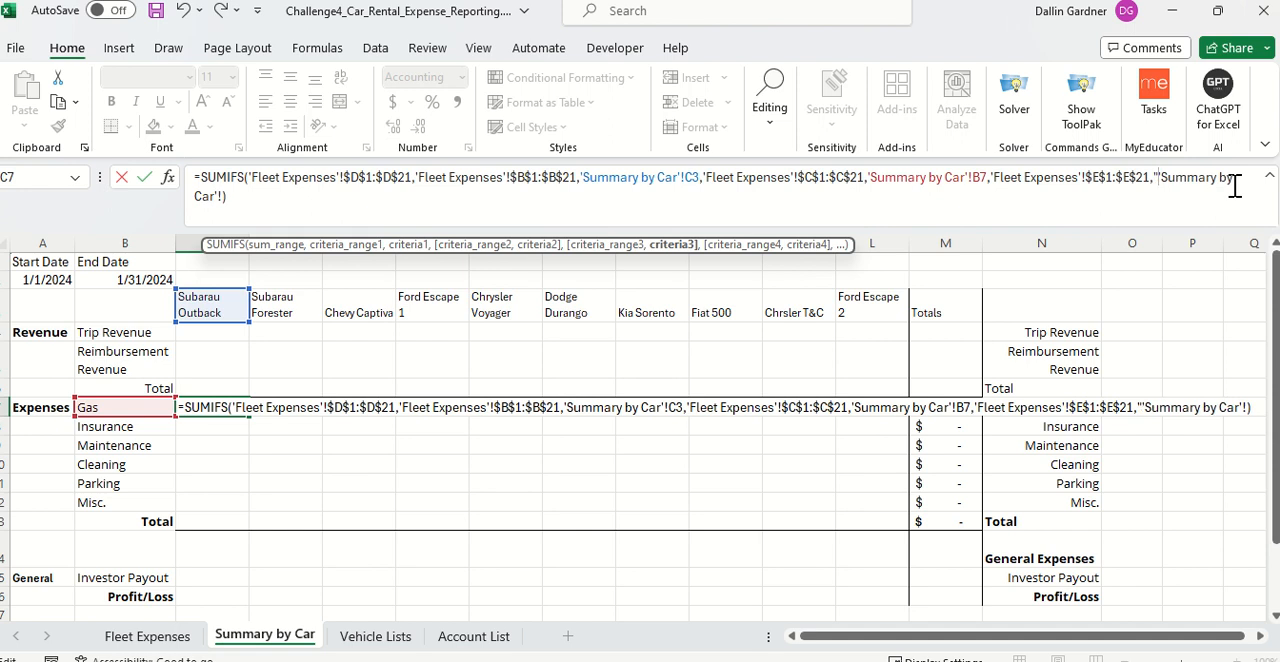
type(">")
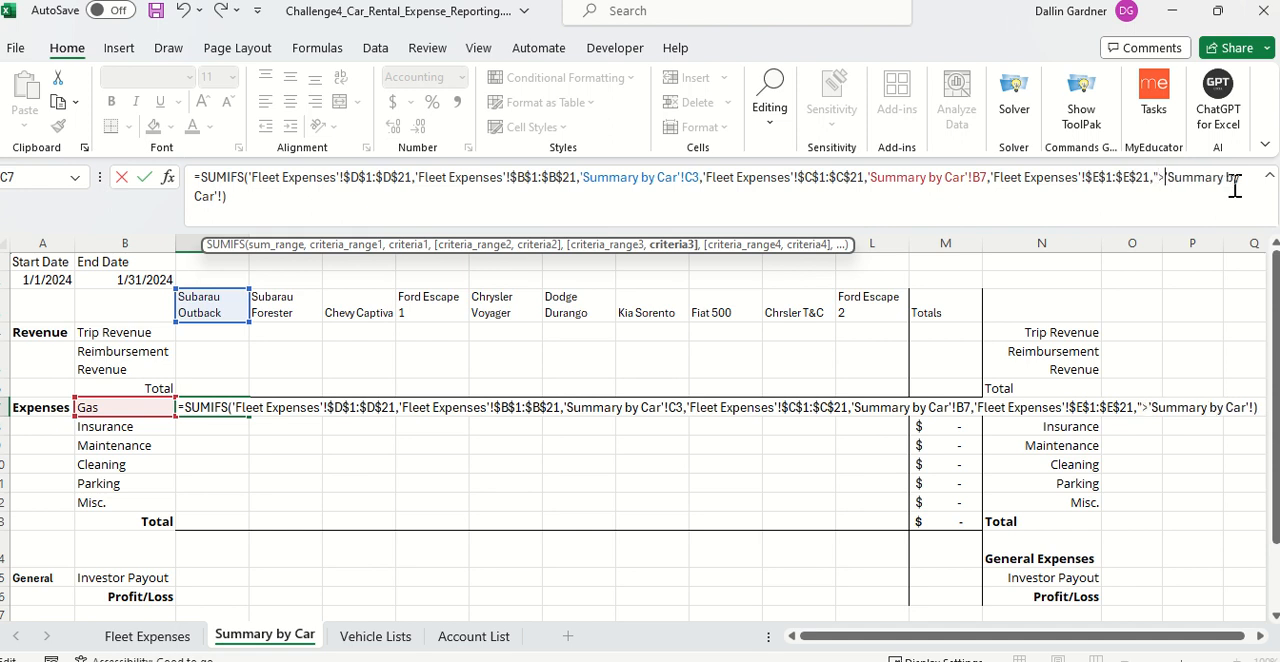
type("=\"")
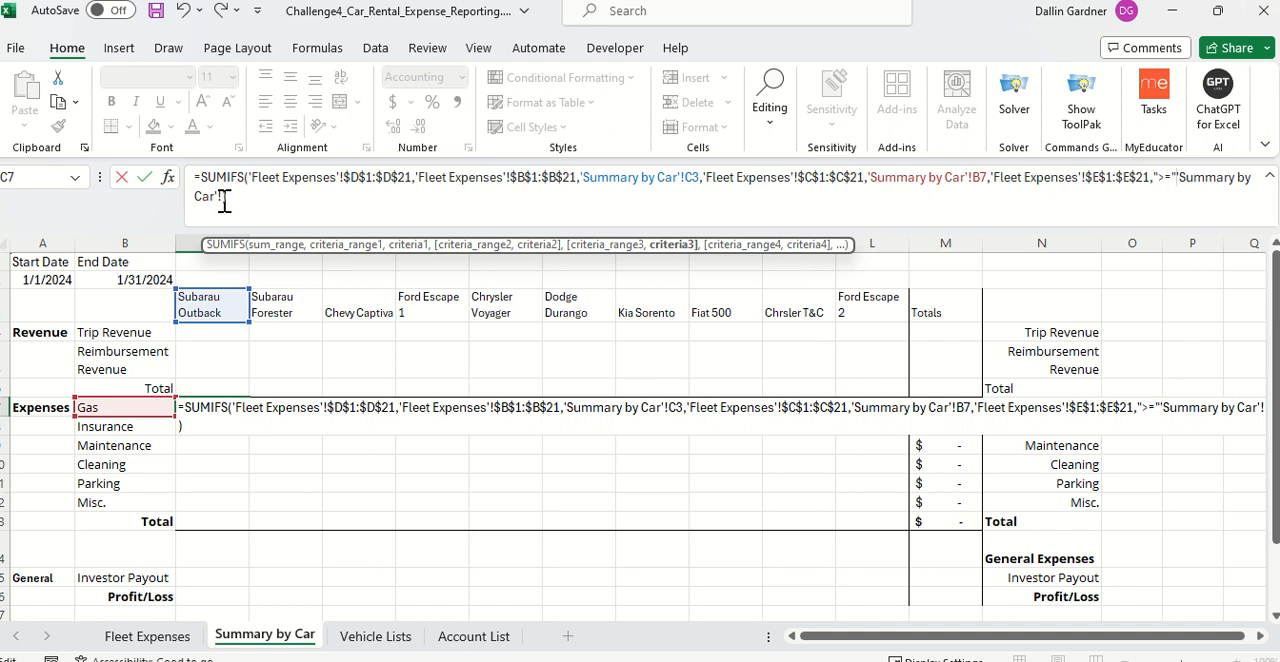
left_click_drag(225, 200, 1180, 180)
key("BackSpace")
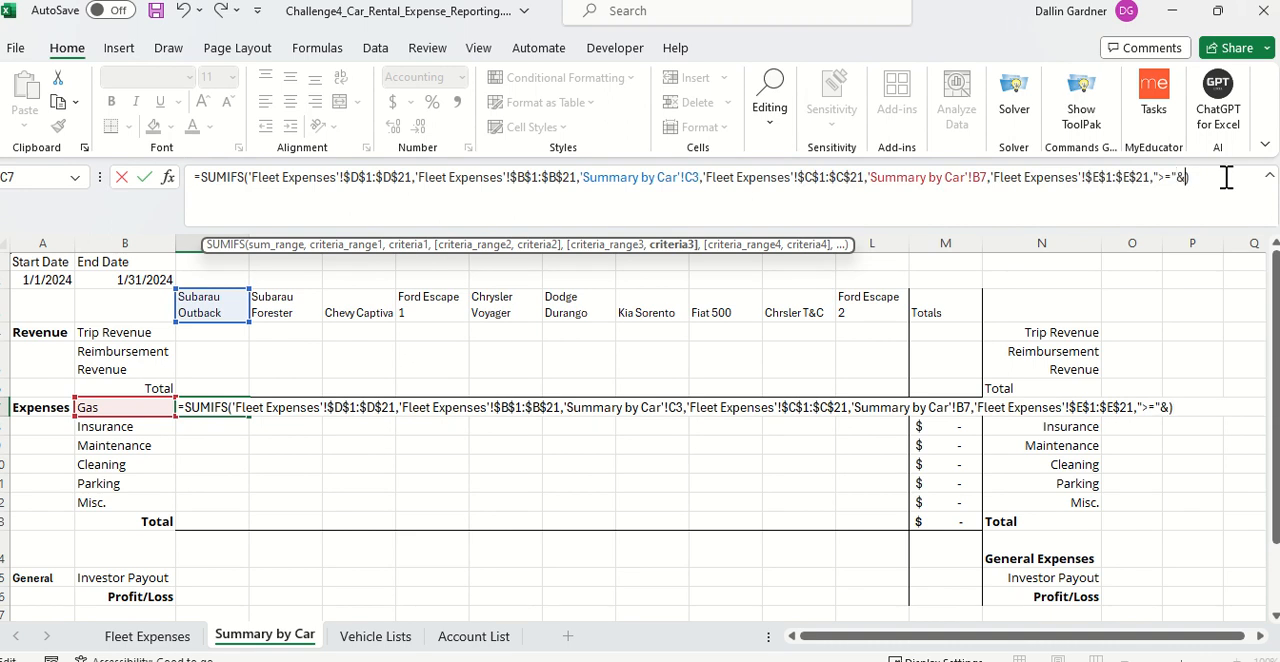
left_click(66, 284)
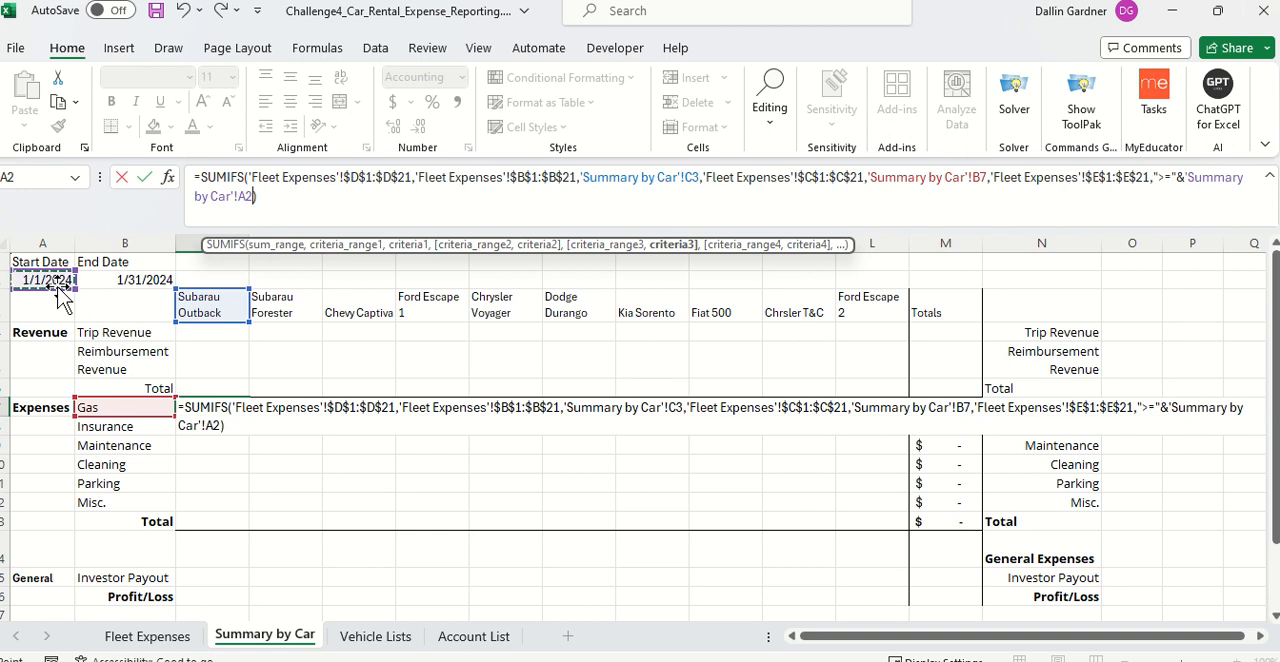
key("F4")
type(",")
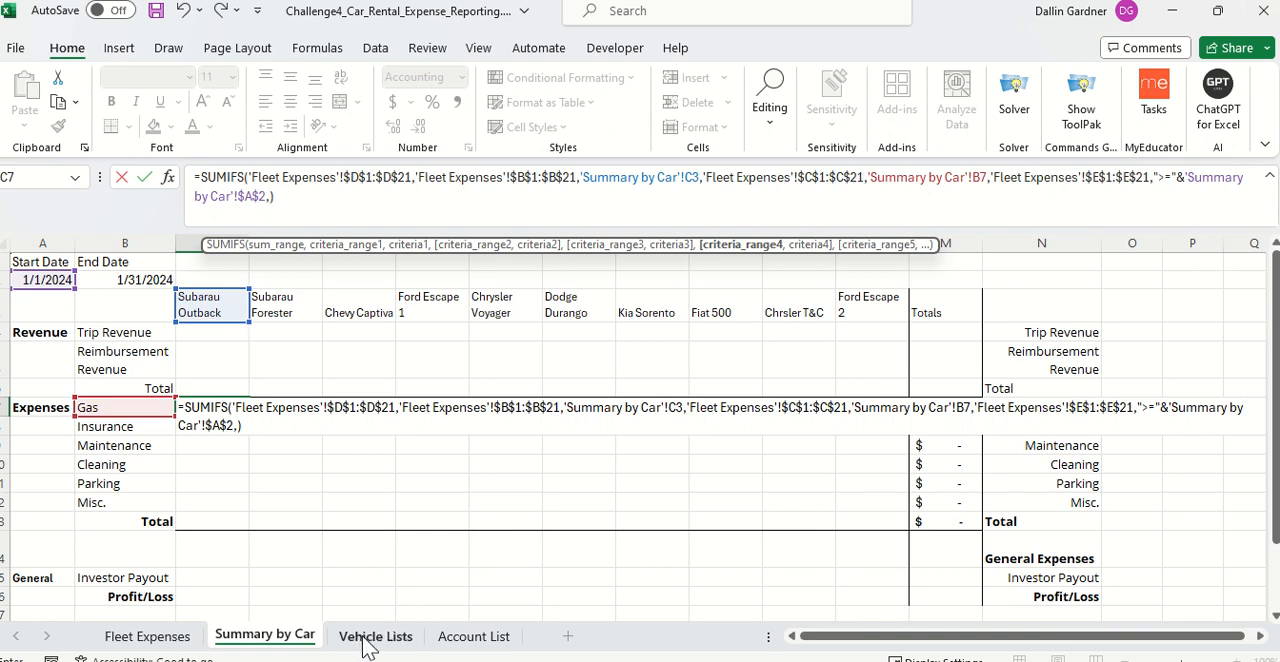
Step: Add the Date column 'Fleet Expenses'!$E$1:$E$21 as the fourth criteria range of the SUMIFS formula in C7
left_click(393, 643)
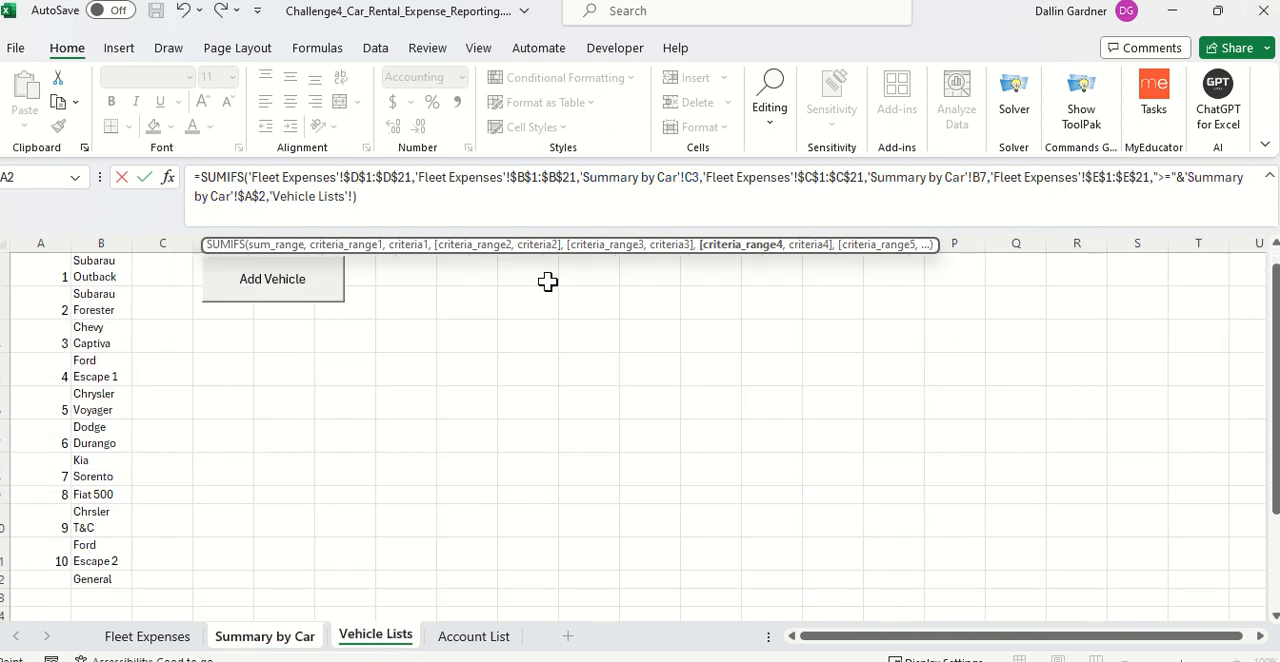
left_click(180, 638)
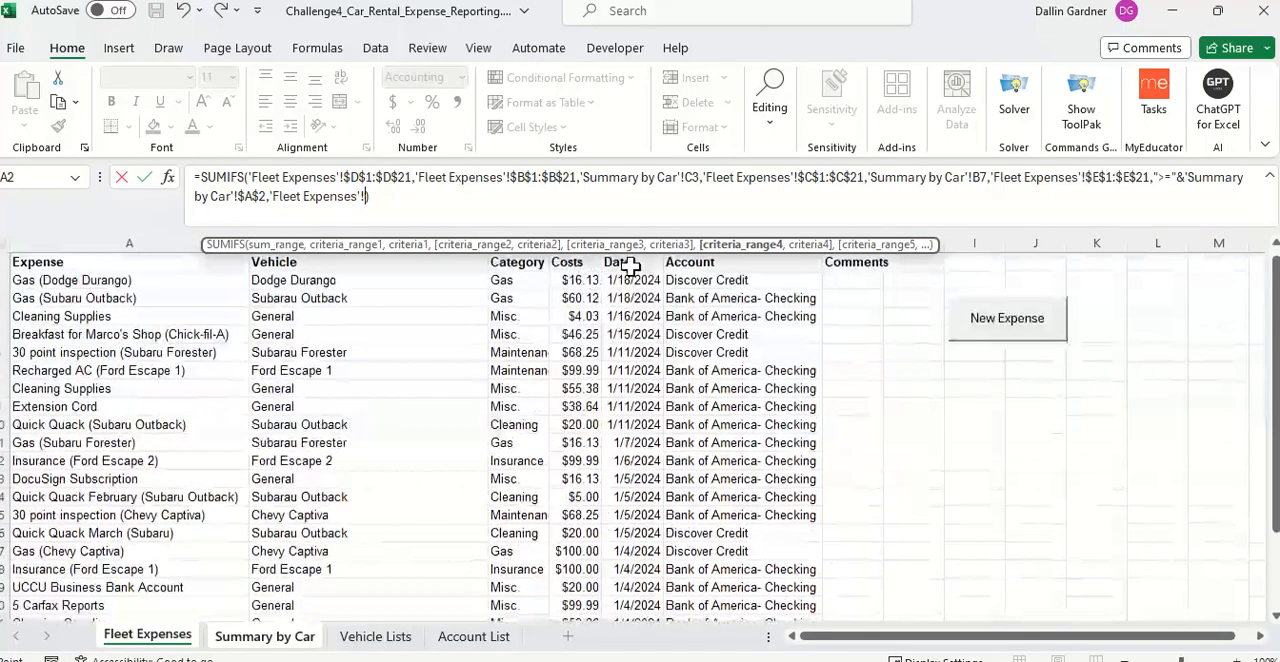
left_click(630, 265)
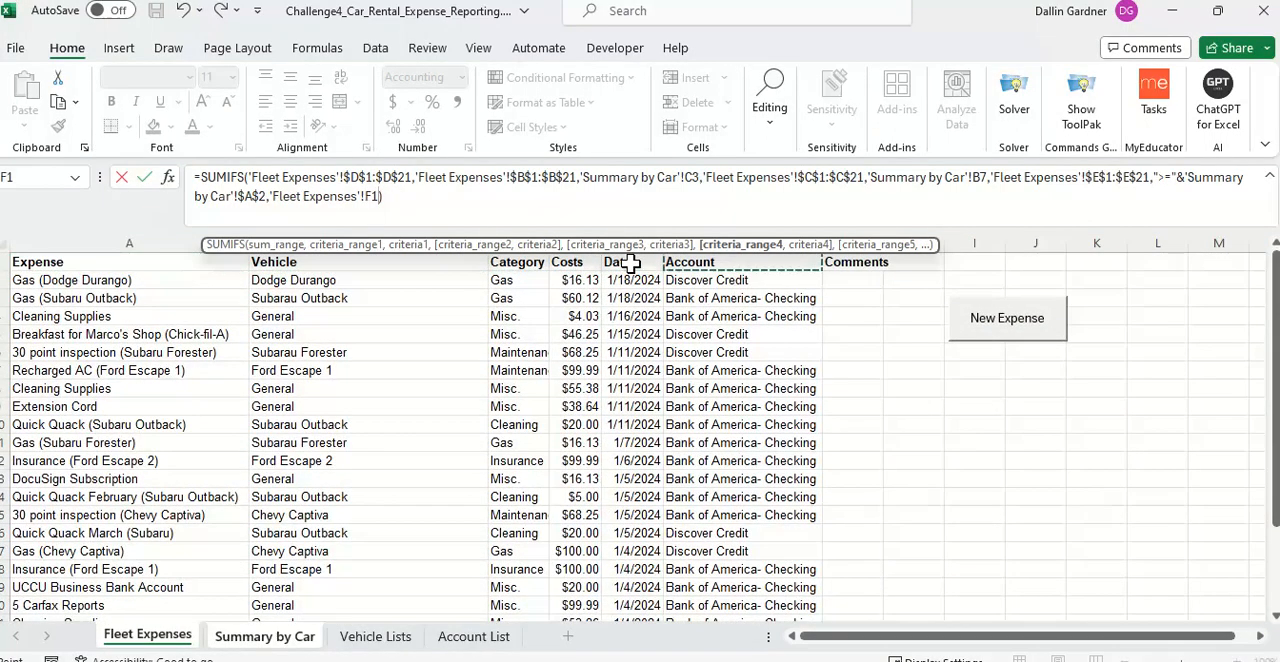
key("ctrl+shift+Down")
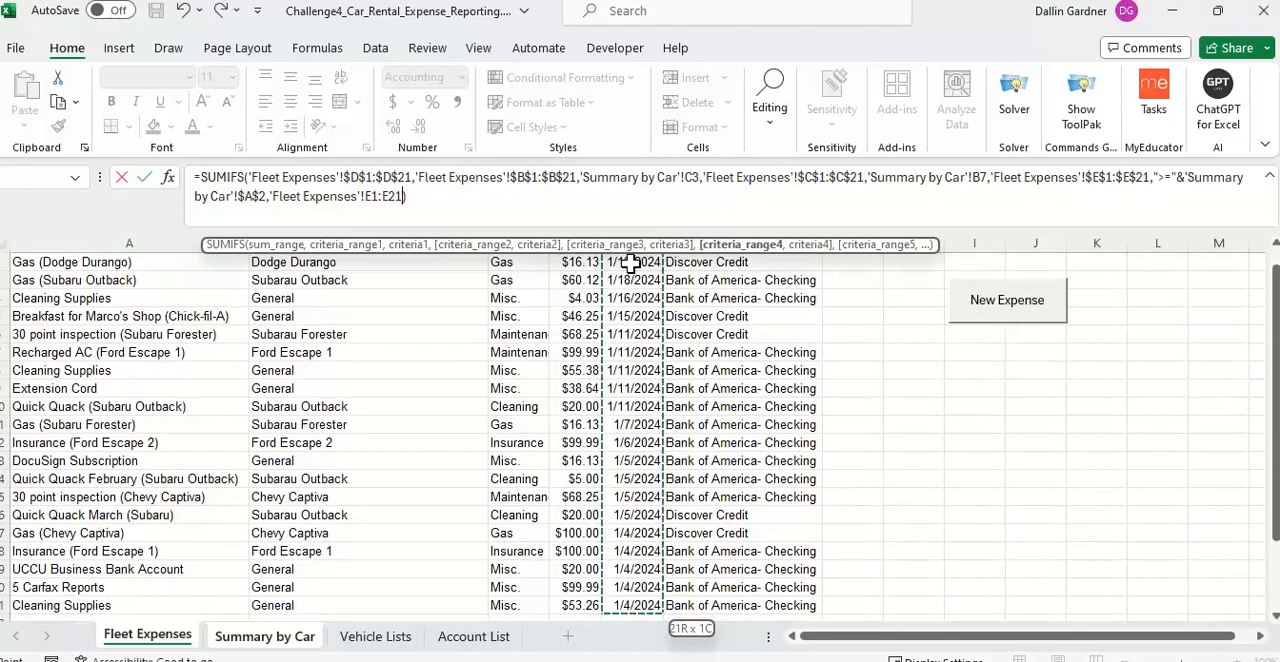
key("F4")
type(",")
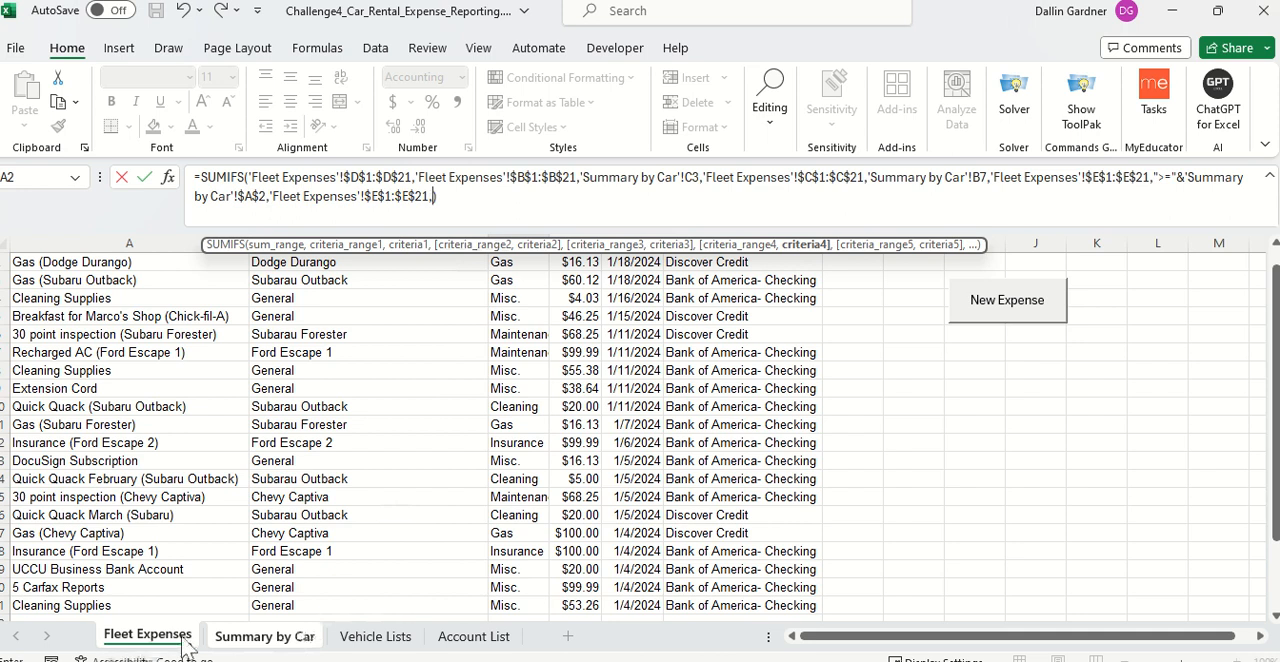
Step: Set the fourth criterion to "<="&'Summary by Car'!$B$2 and commit the SUMIFS formula in C7
left_click(252, 640)
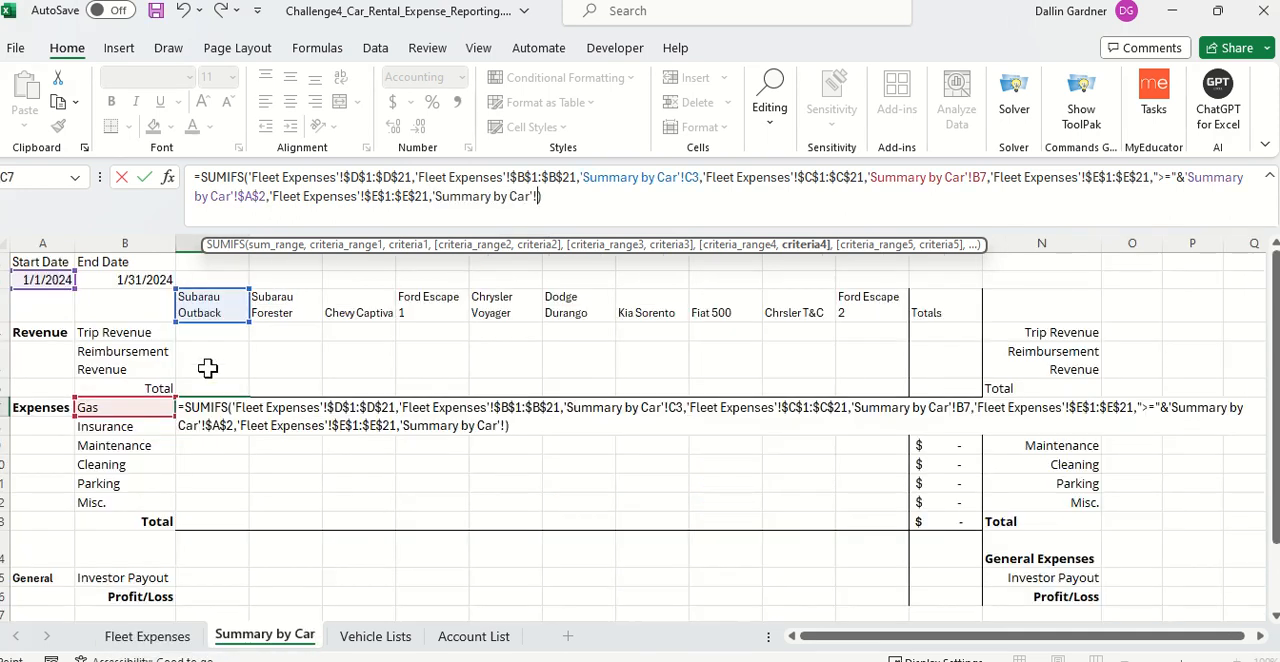
key("BackSpace")
key("BackSpace")
key("BackSpace")
key("BackSpace")
key("BackSpace")
key("BackSpace")
key("BackSpace")
key("BackSpace")
key("BackSpace")
key("BackSpace")
key("BackSpace")
key("BackSpace")
key("BackSpace")
key("BackSpace")
key("BackSpace")
key("BackSpace")
key("BackSpace")
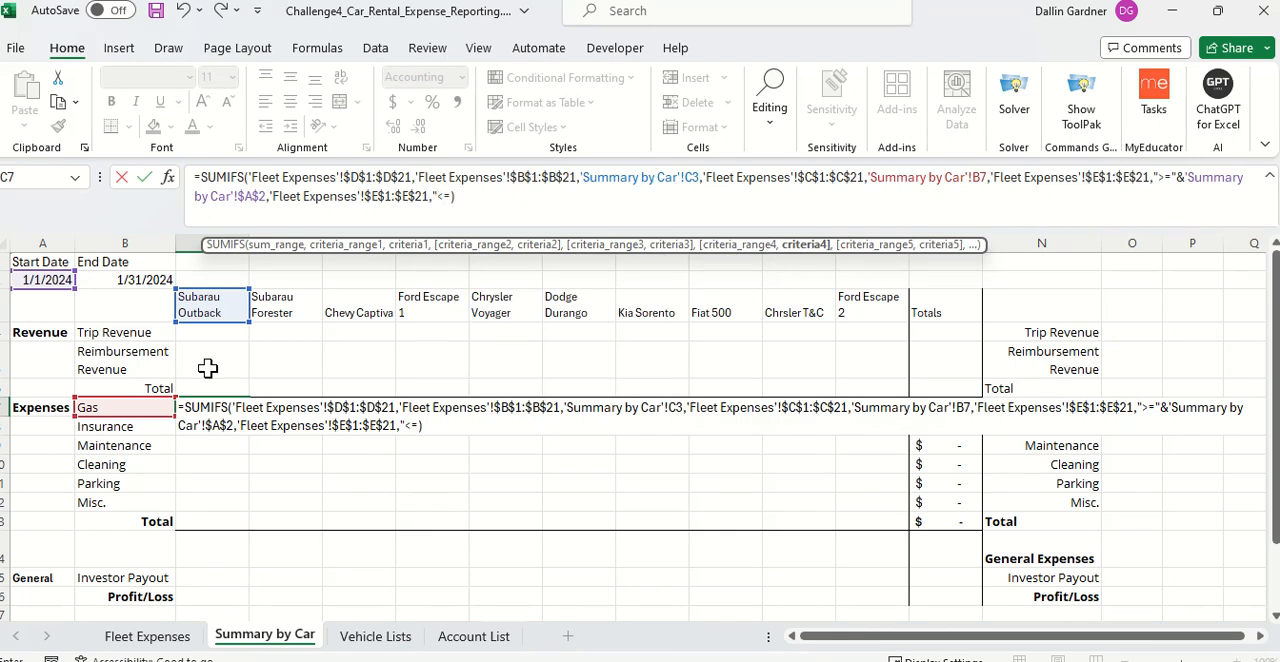
type("\"<=\"&")
left_click(160, 279)
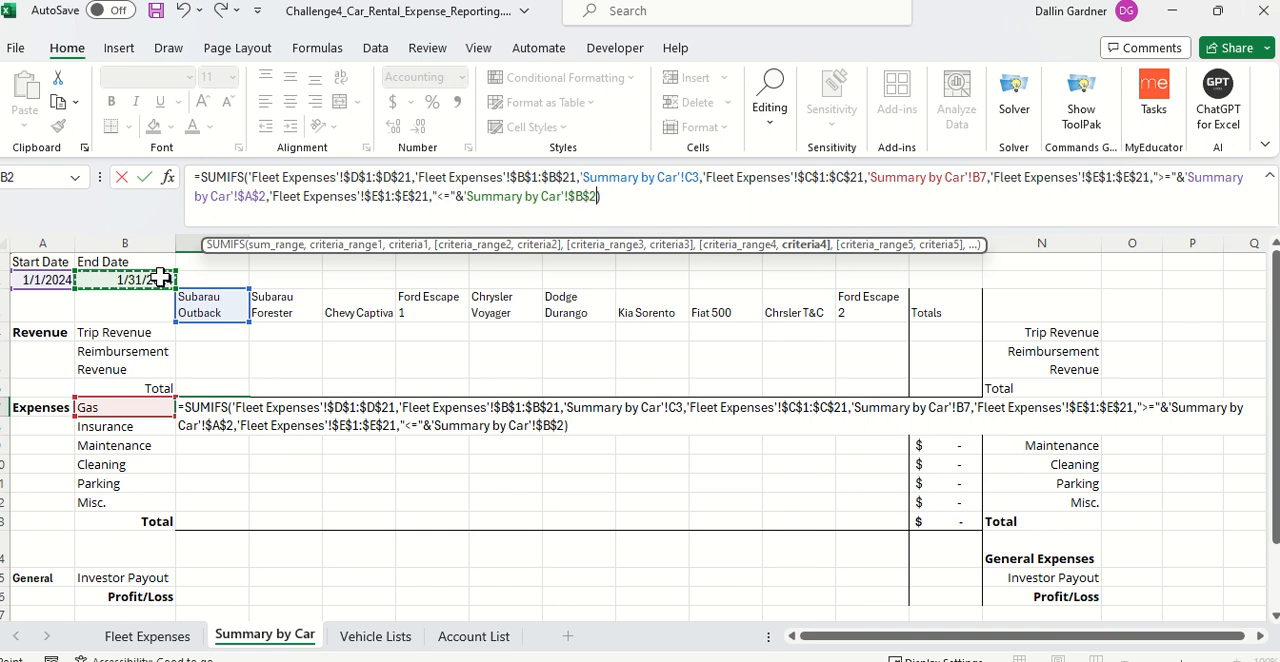
key("Return")
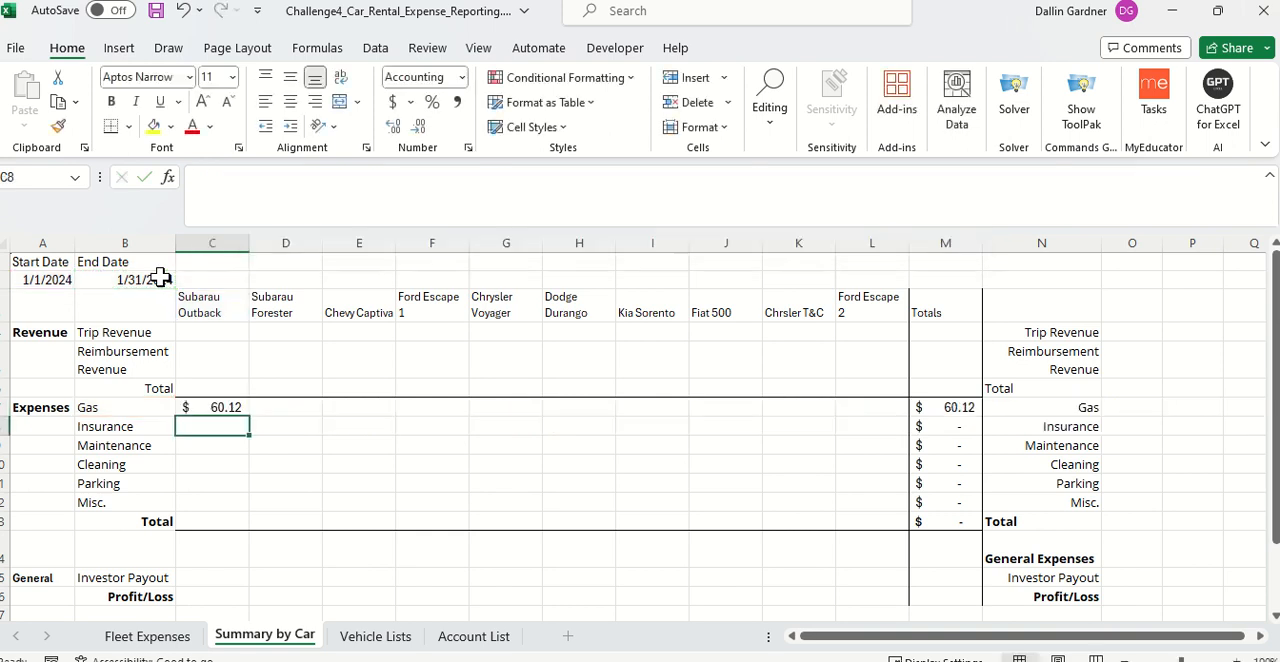
Step: Change the vehicle reference in the C7 formula to $C3 and the category reference to B$7
left_click(220, 408)
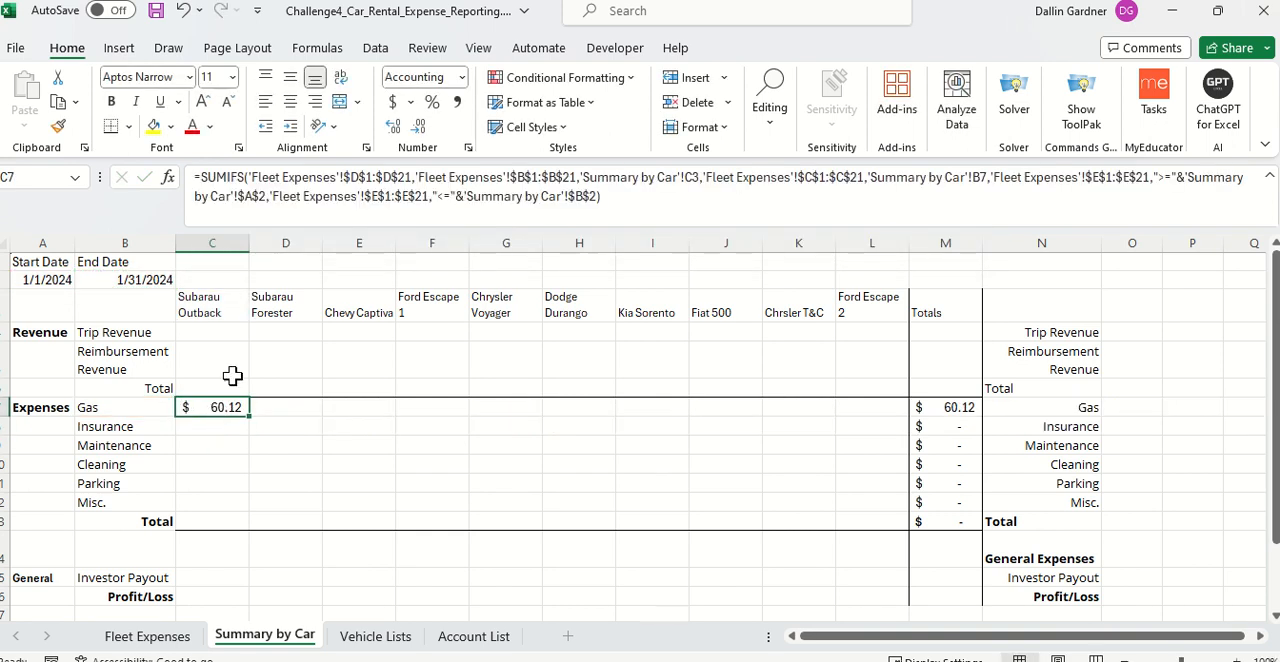
left_click(689, 180)
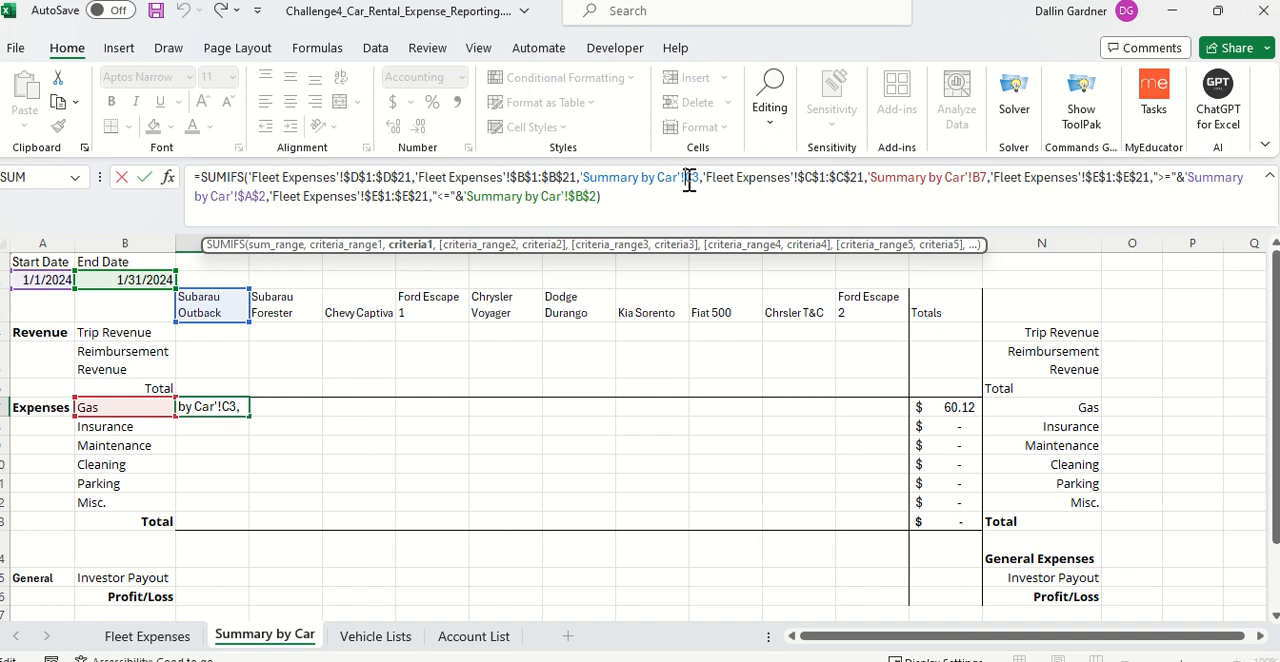
left_click(690, 180)
type("4")
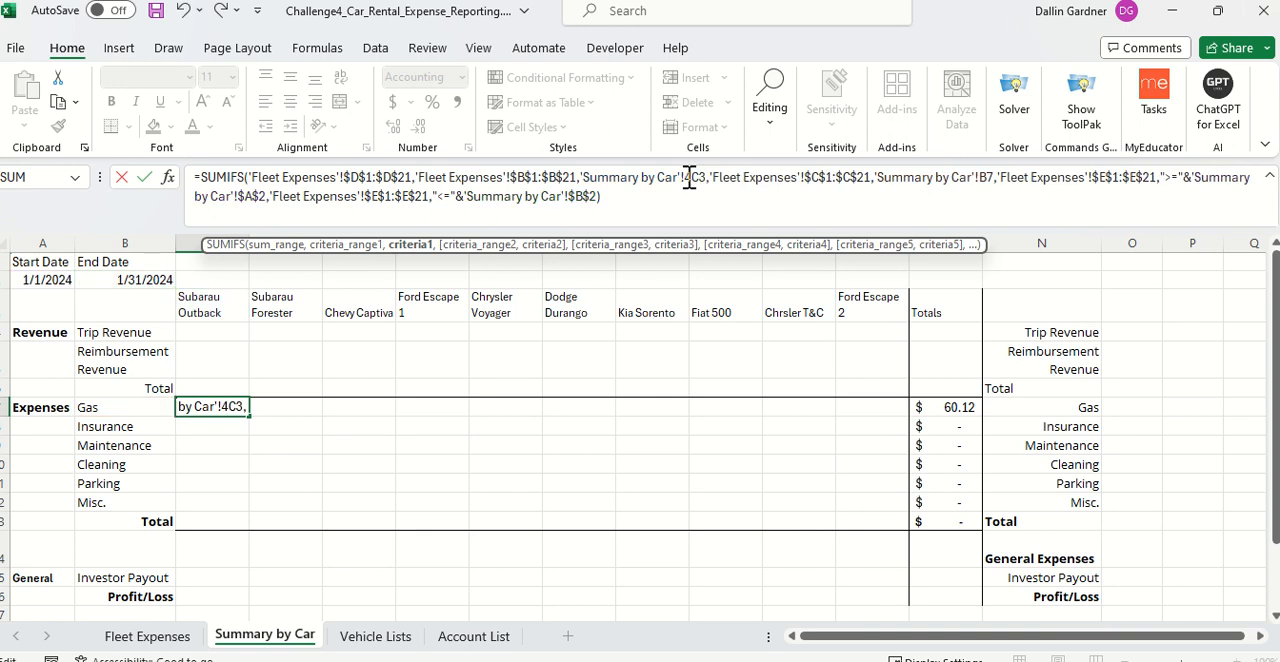
key("BackSpace")
type("$")
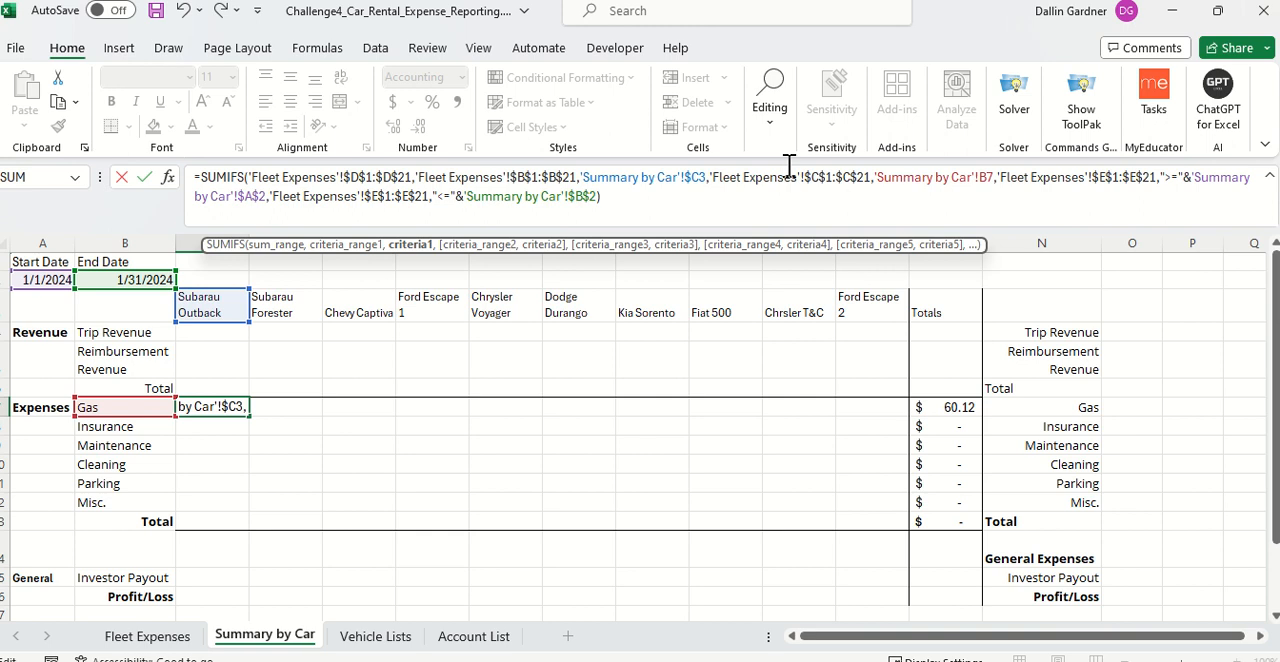
left_click(984, 178)
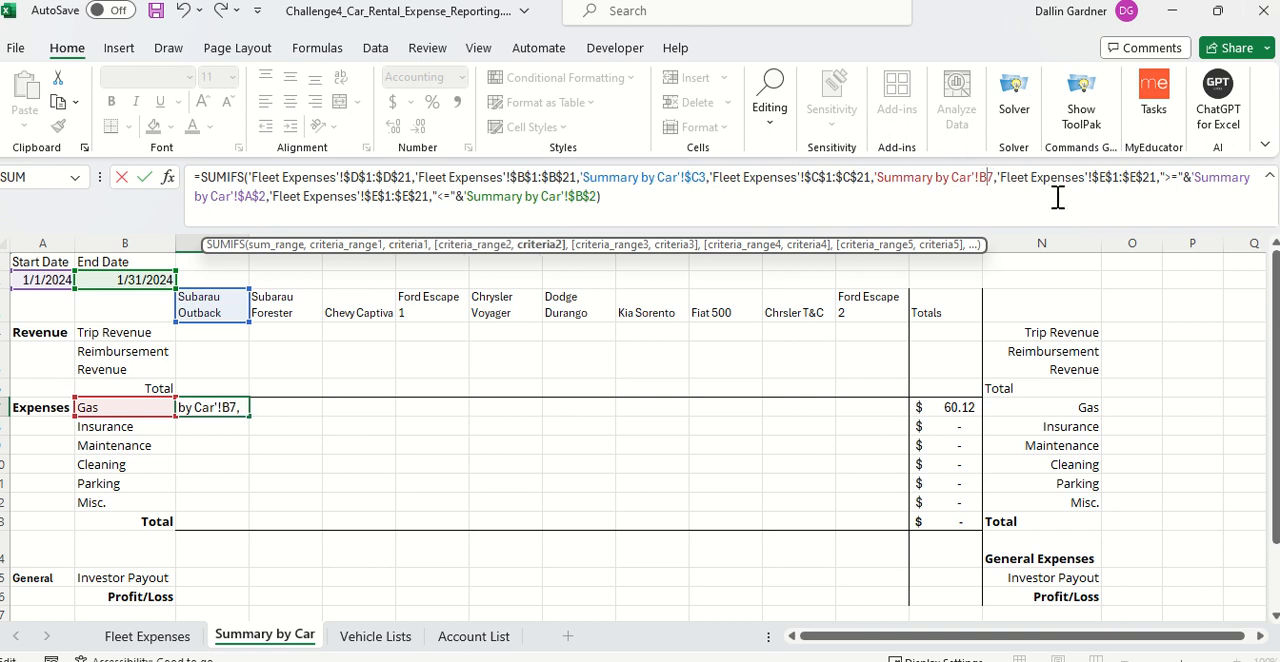
type("$")
key("Return")
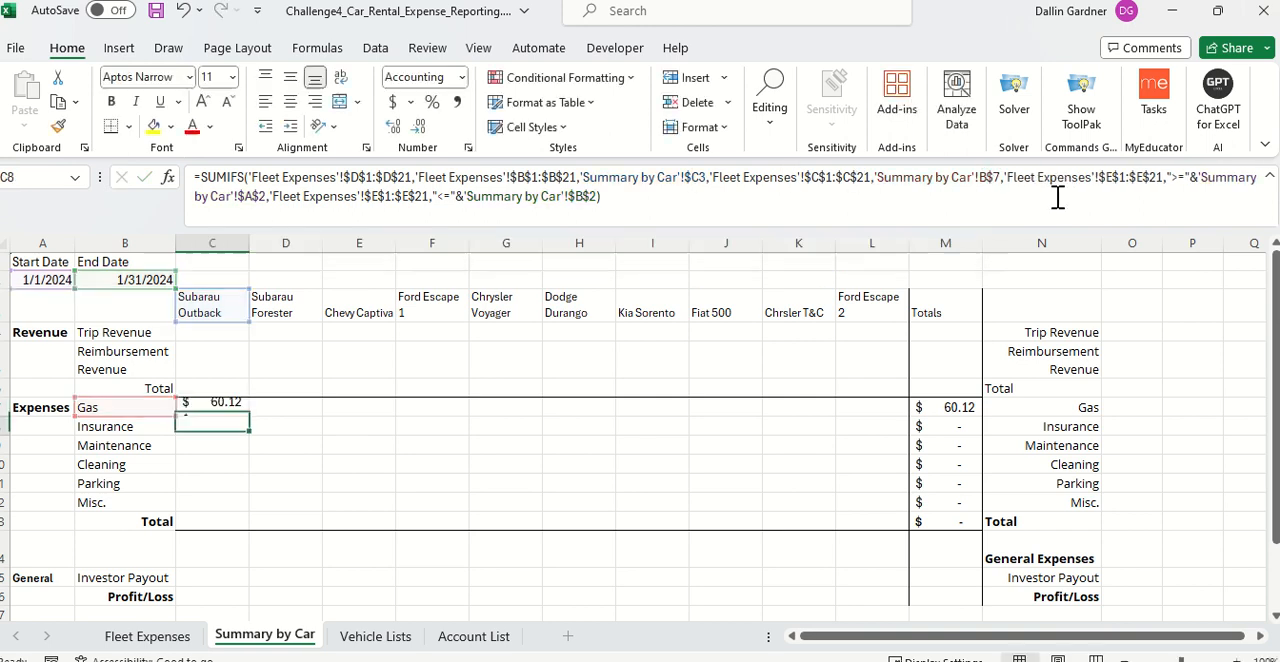
Step: Fill the C7 formula across the Gas row to L7 and down the Subarau Outback column to the Misc. row
left_click(214, 406)
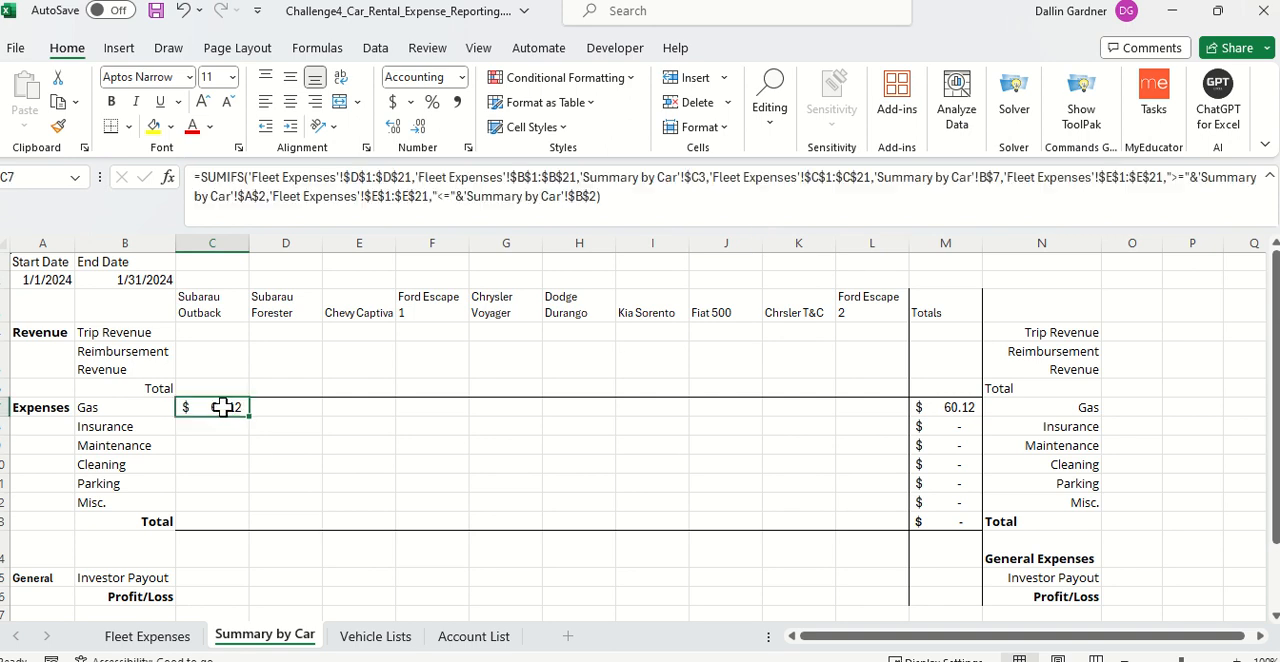
left_click_drag(250, 421, 897, 405)
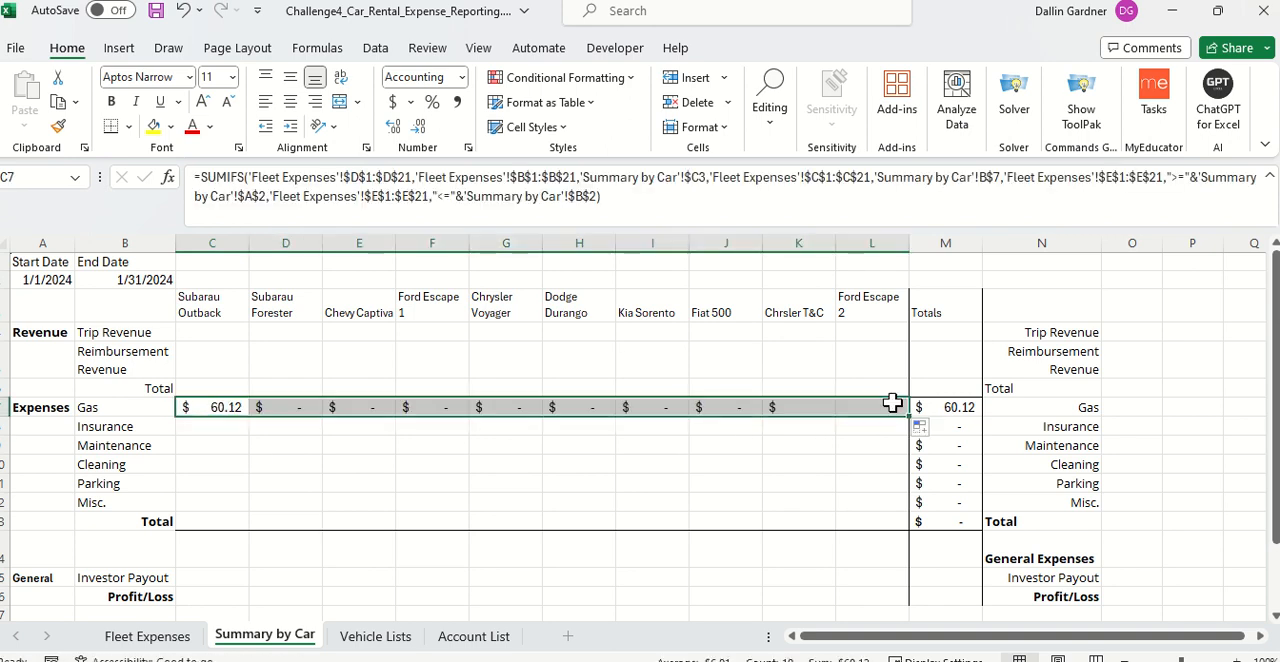
left_click(223, 406)
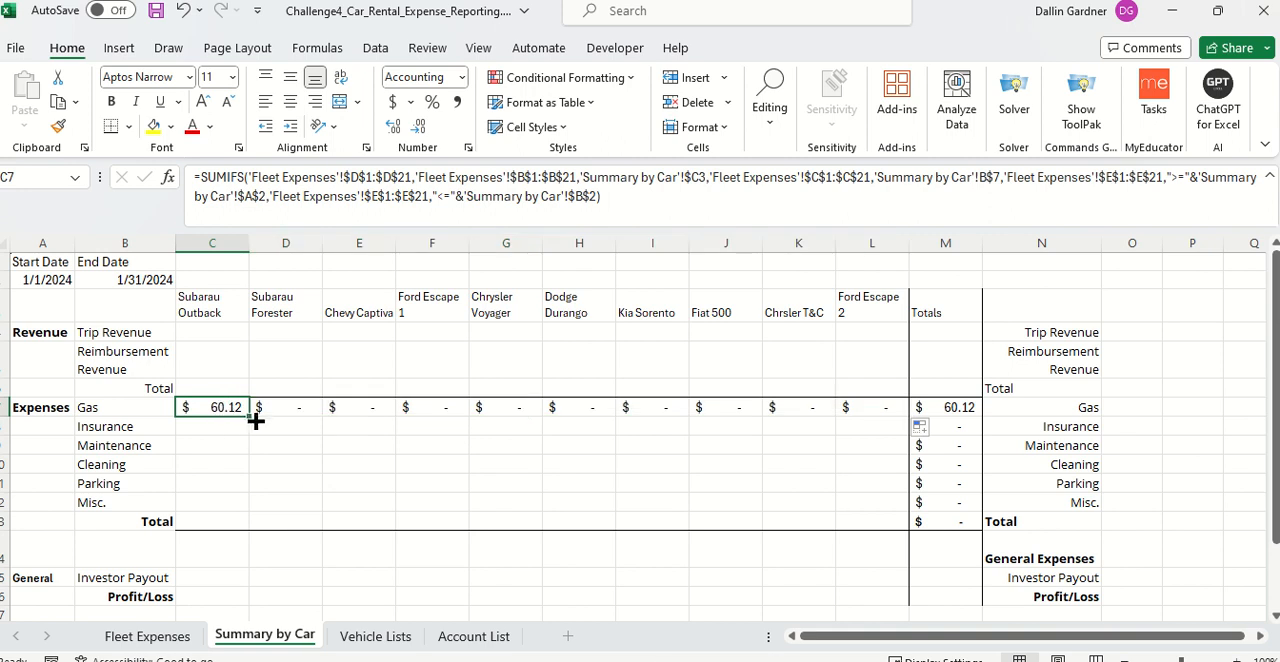
left_click_drag(250, 417, 240, 517)
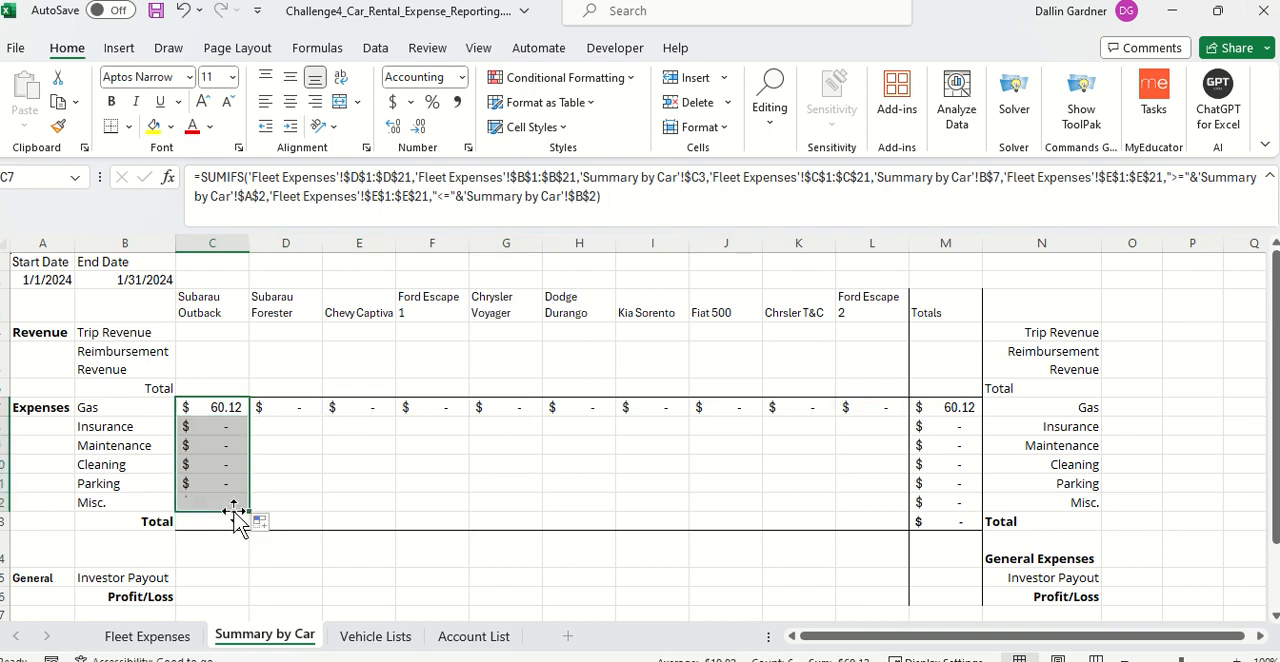
left_click(310, 464)
Step: Change the references in the Subarau Forester Gas formula in D7 to C3 for the vehicle and $C7 for the category
left_click(294, 408)
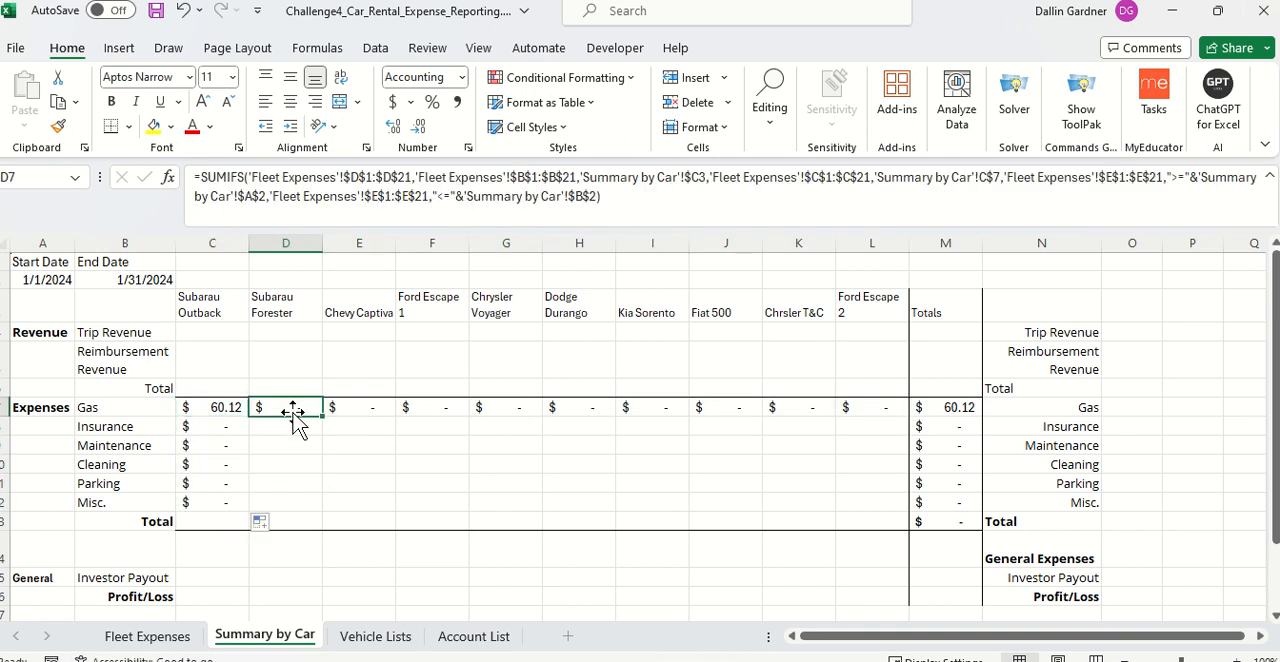
double_click(295, 410)
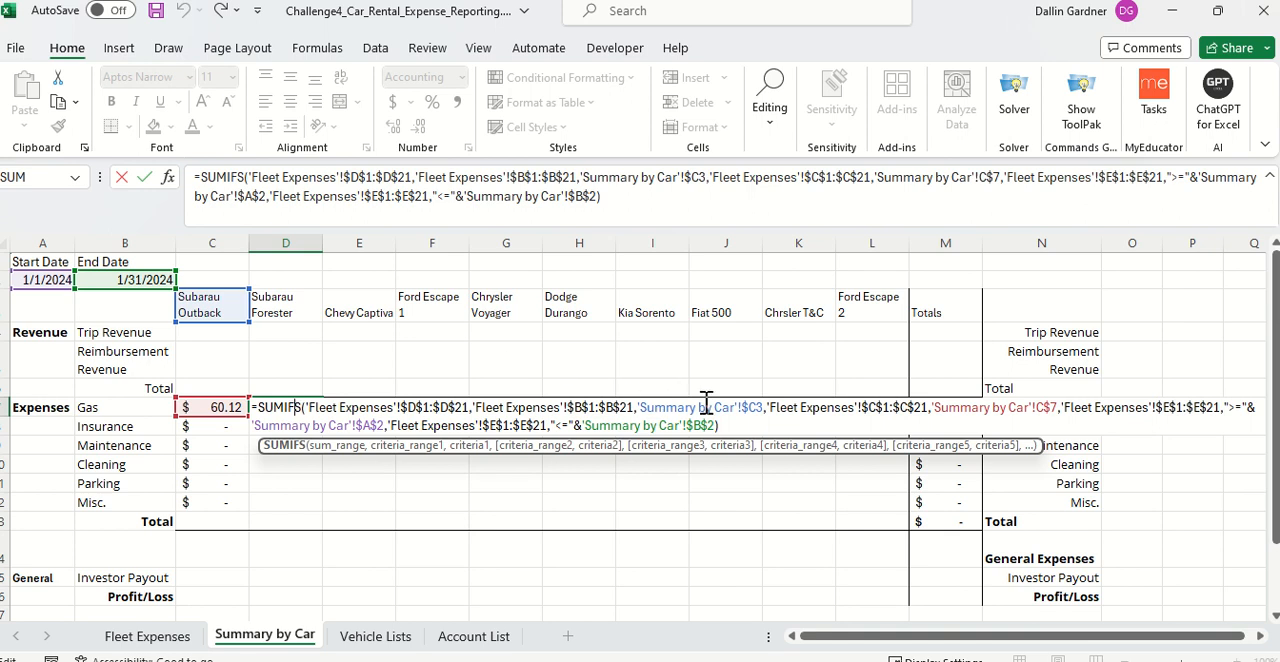
key("Return")
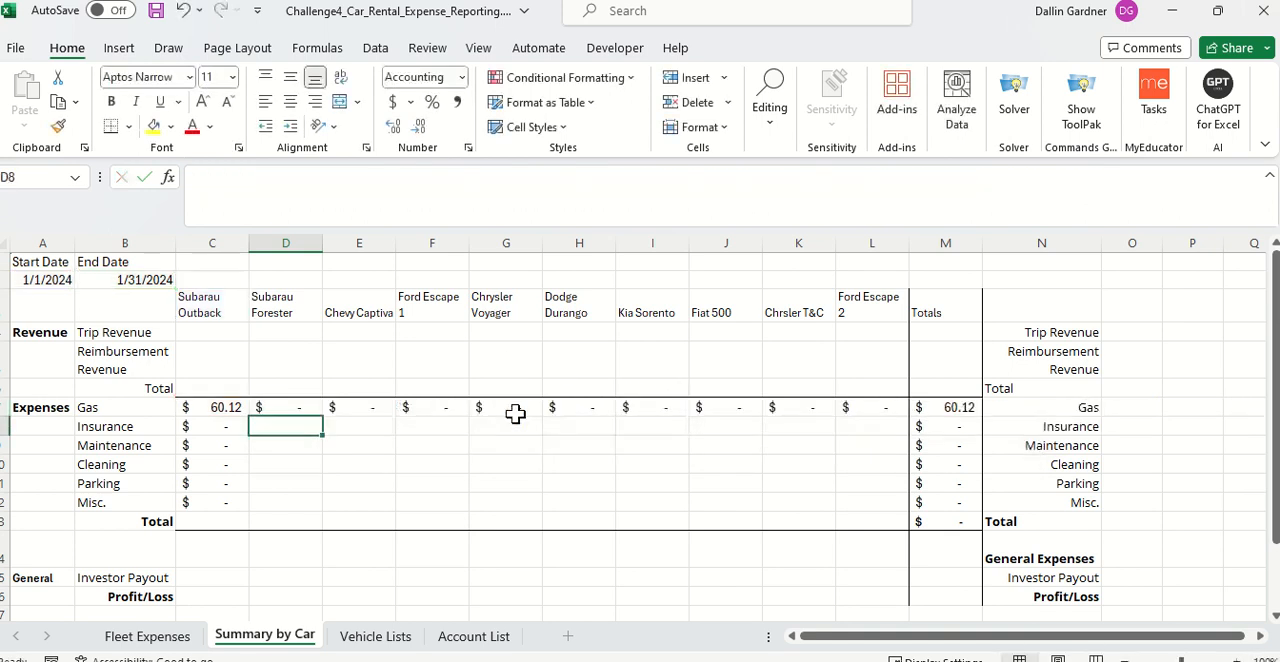
left_click(290, 408)
double_click(295, 410)
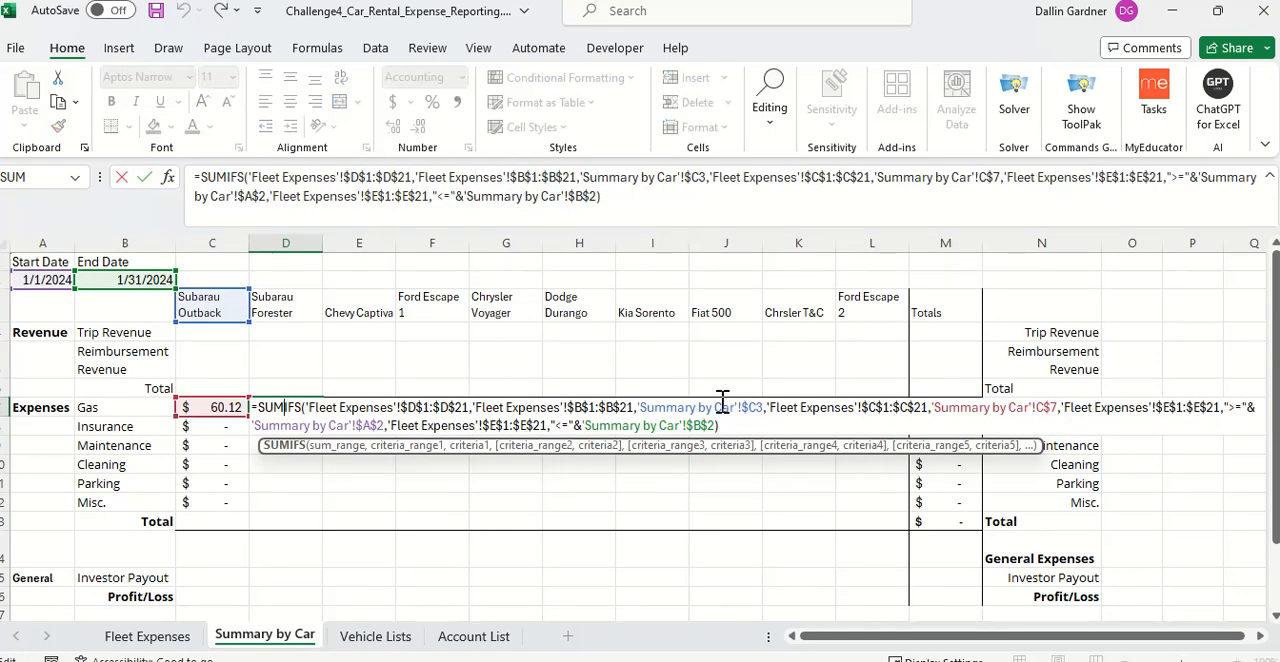
left_click(1046, 407)
key("BackSpace")
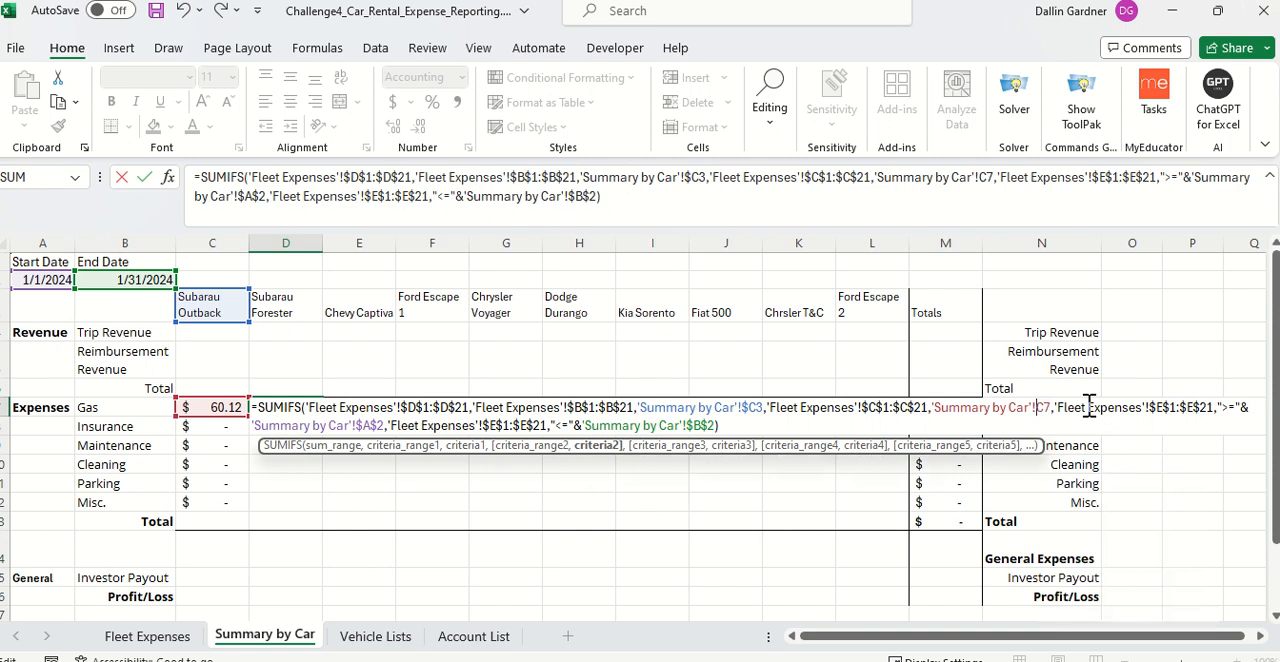
type("$")
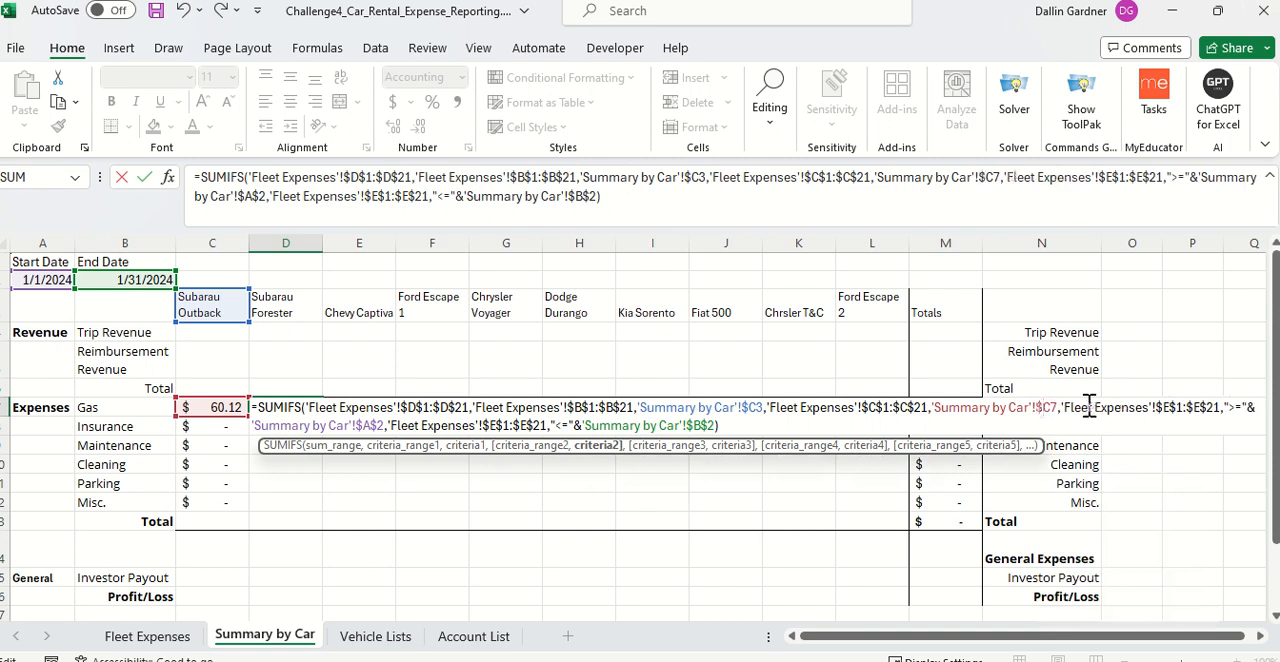
left_click(750, 407)
key("BackSpace")
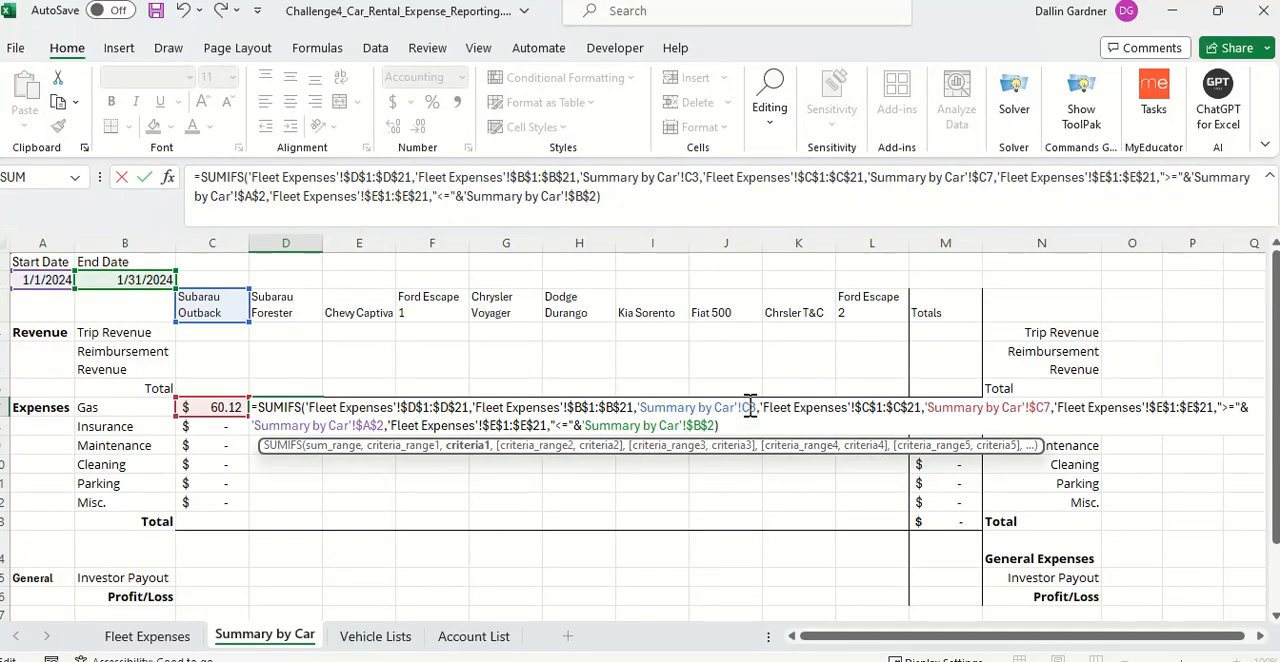
key("Return")
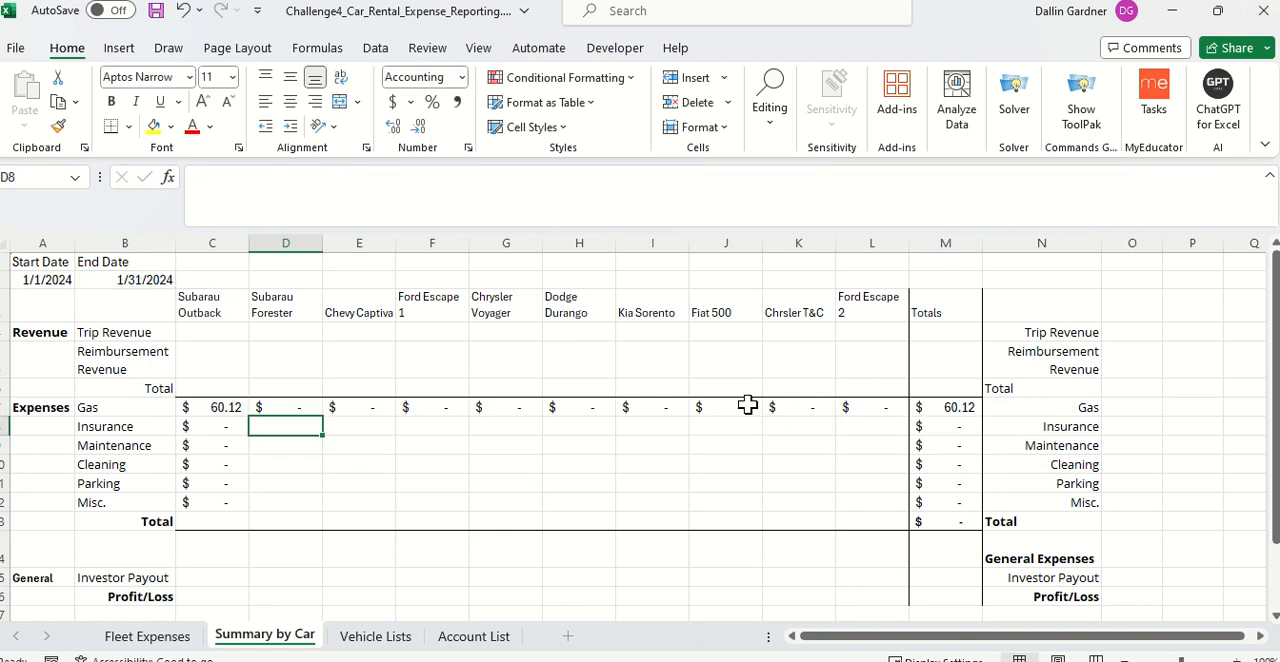
Step: Check the criteria references in the C7 formula and fill it again across the Gas row to L7
left_click(246, 412)
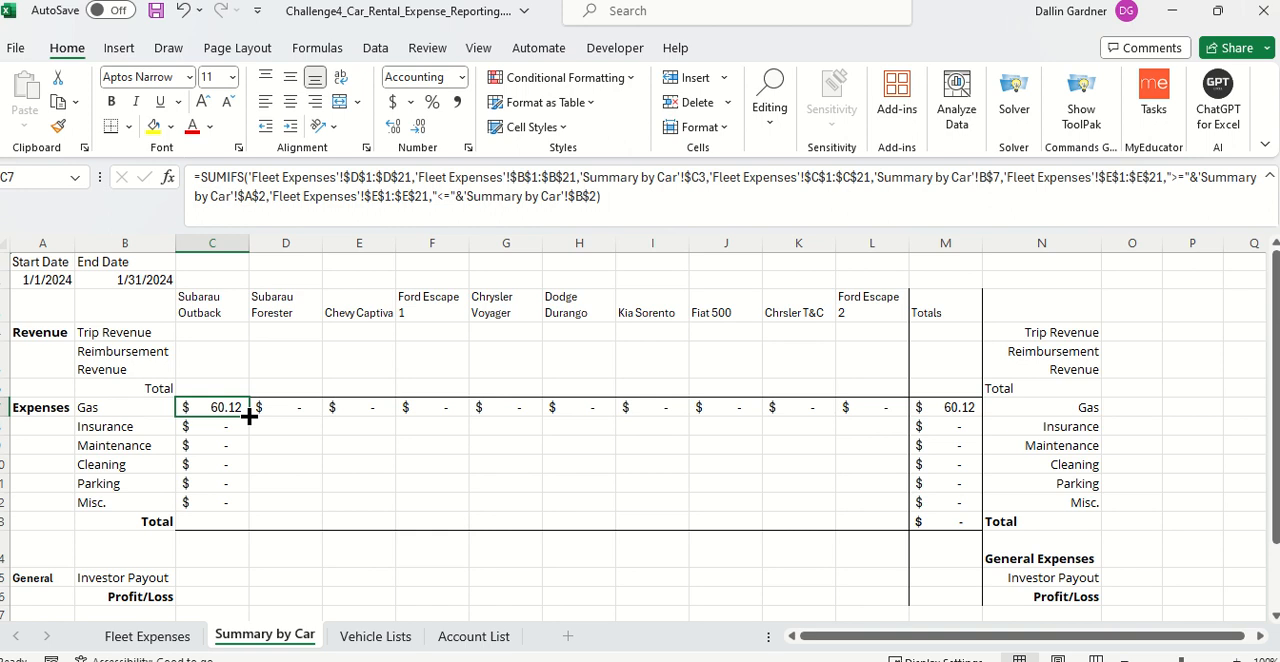
left_click(990, 181)
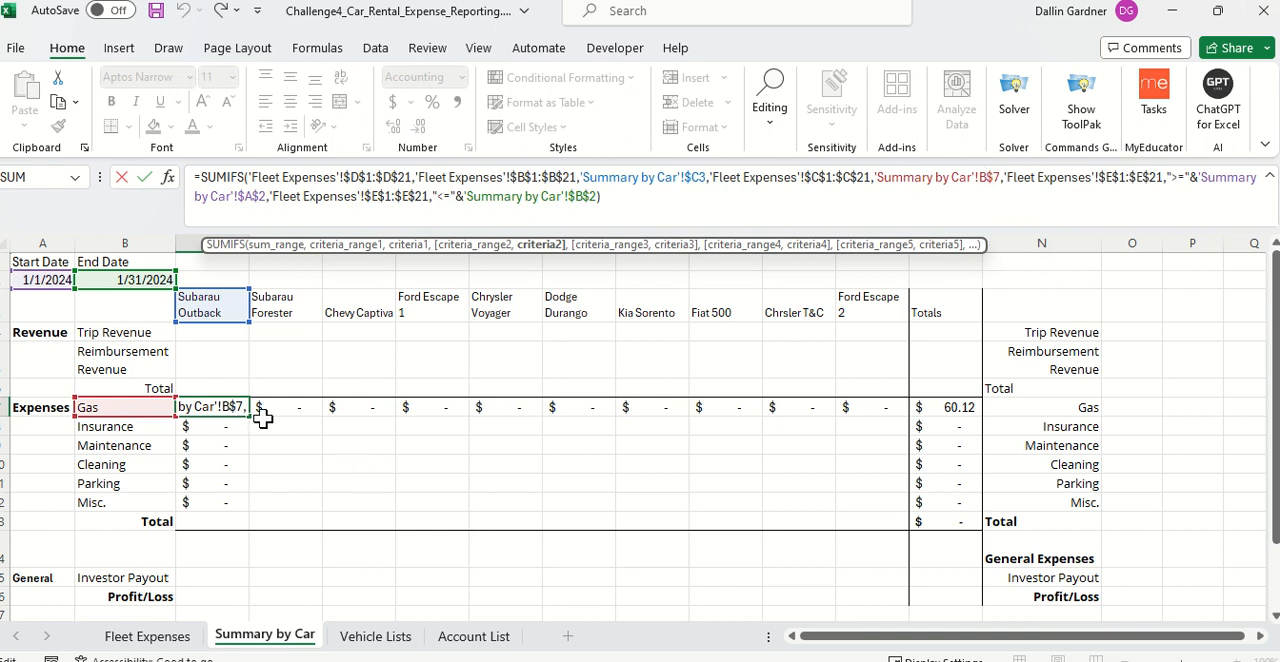
key("Return")
left_click(220, 407)
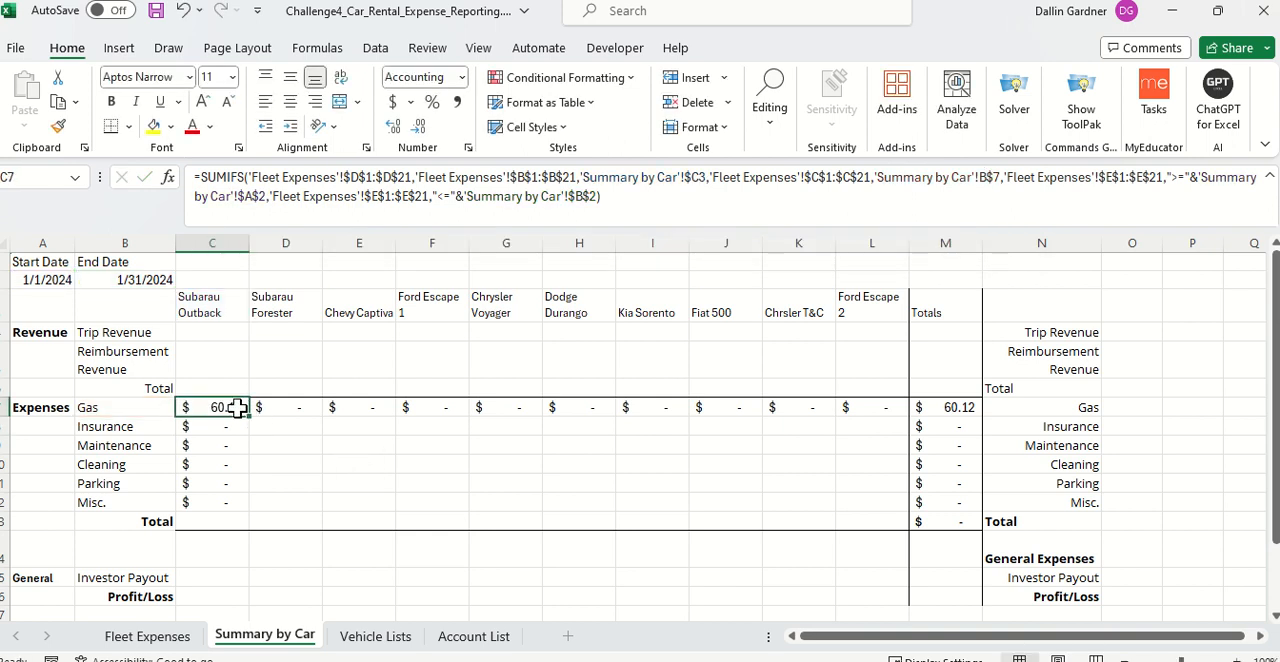
left_click_drag(249, 416, 876, 422)
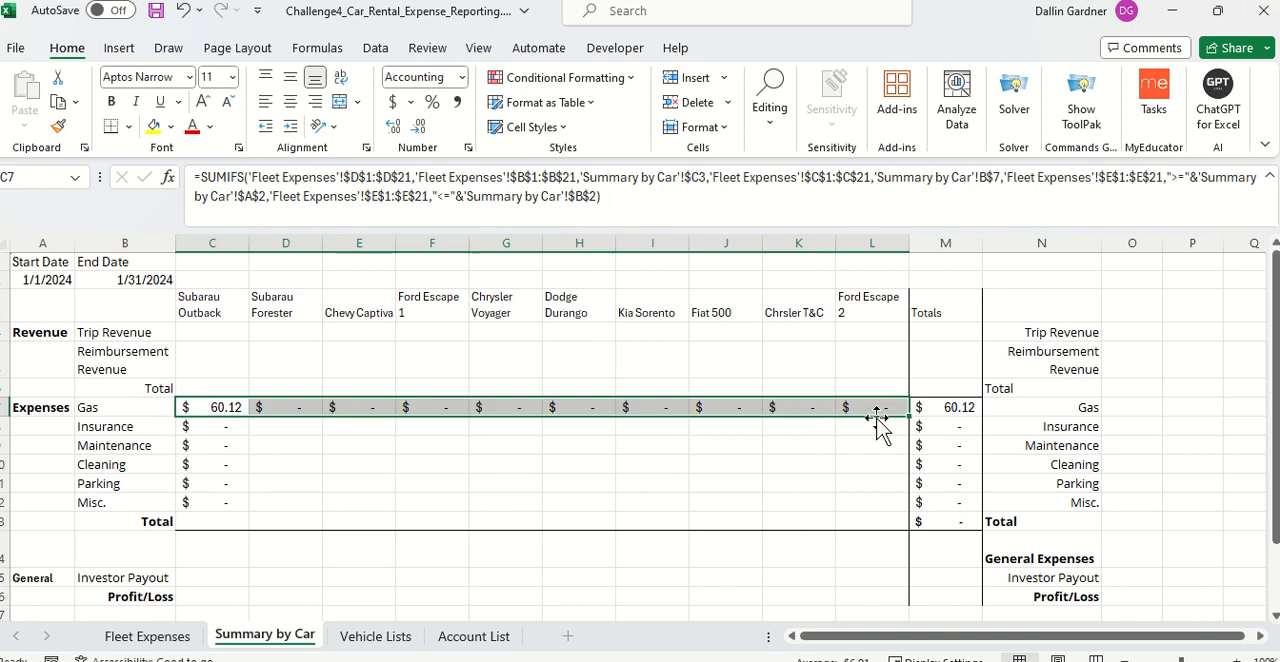
Step: Change the vehicle reference in the C7 SUMIFS formula to C$3 and the category reference to $B7
double_click(223, 400)
double_click(225, 410)
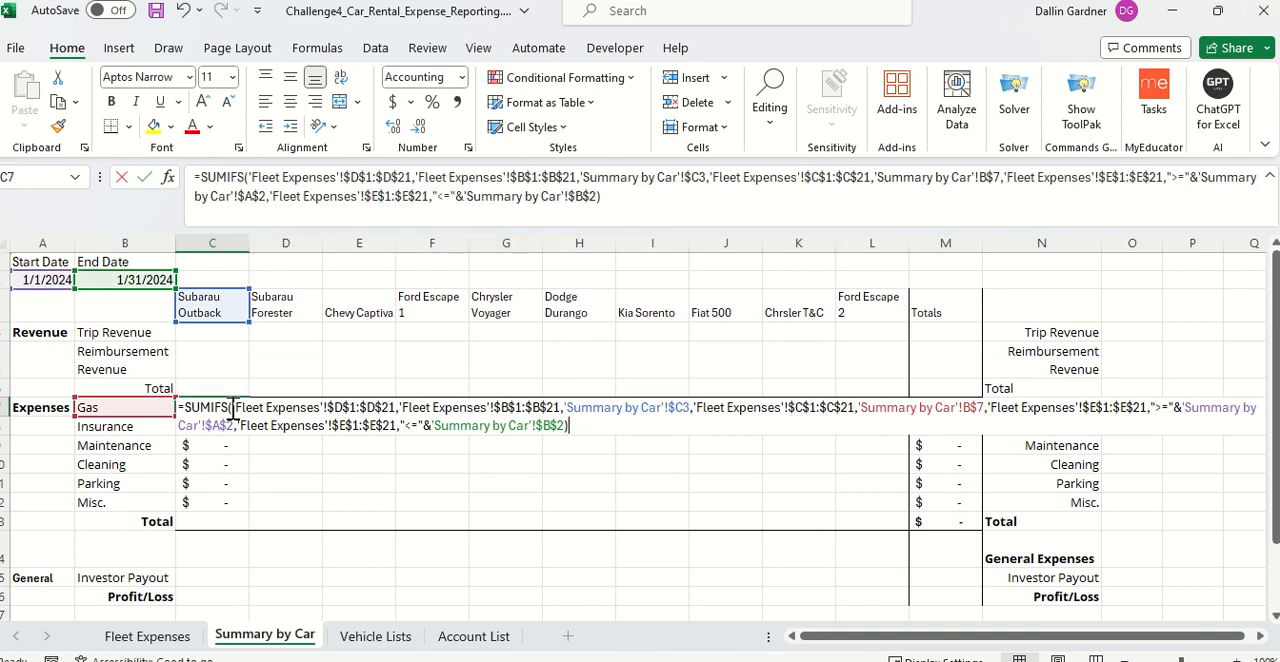
left_click(679, 407)
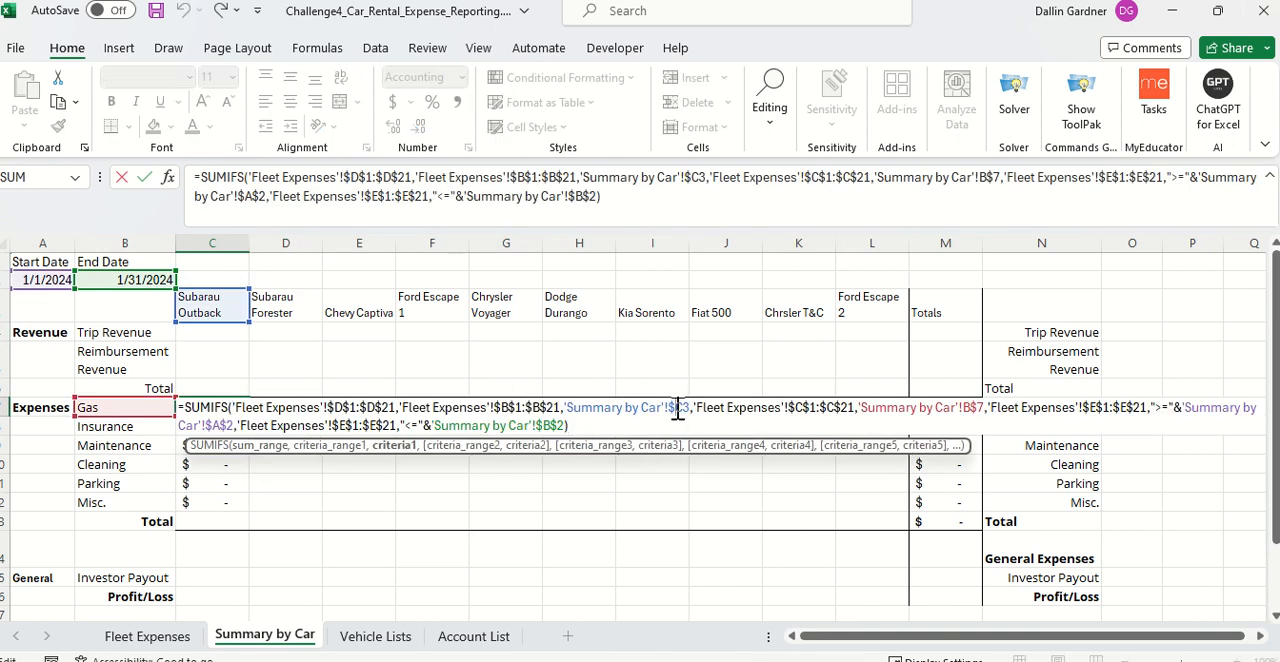
key("BackSpace")
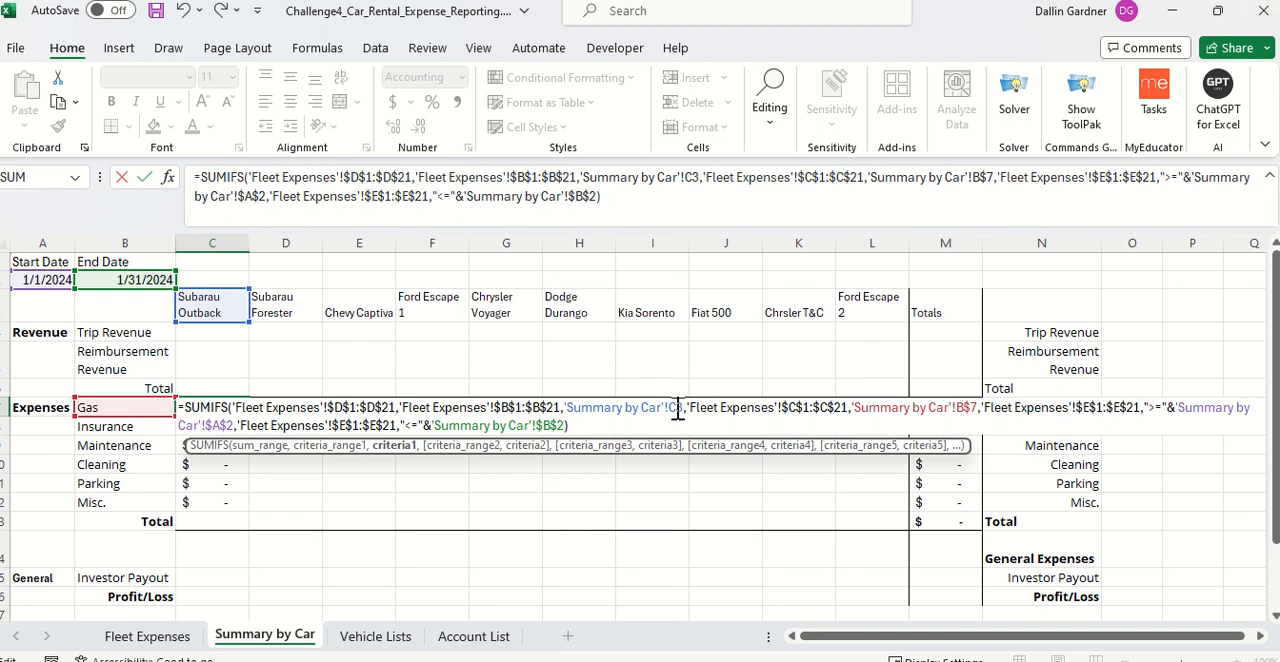
type("$")
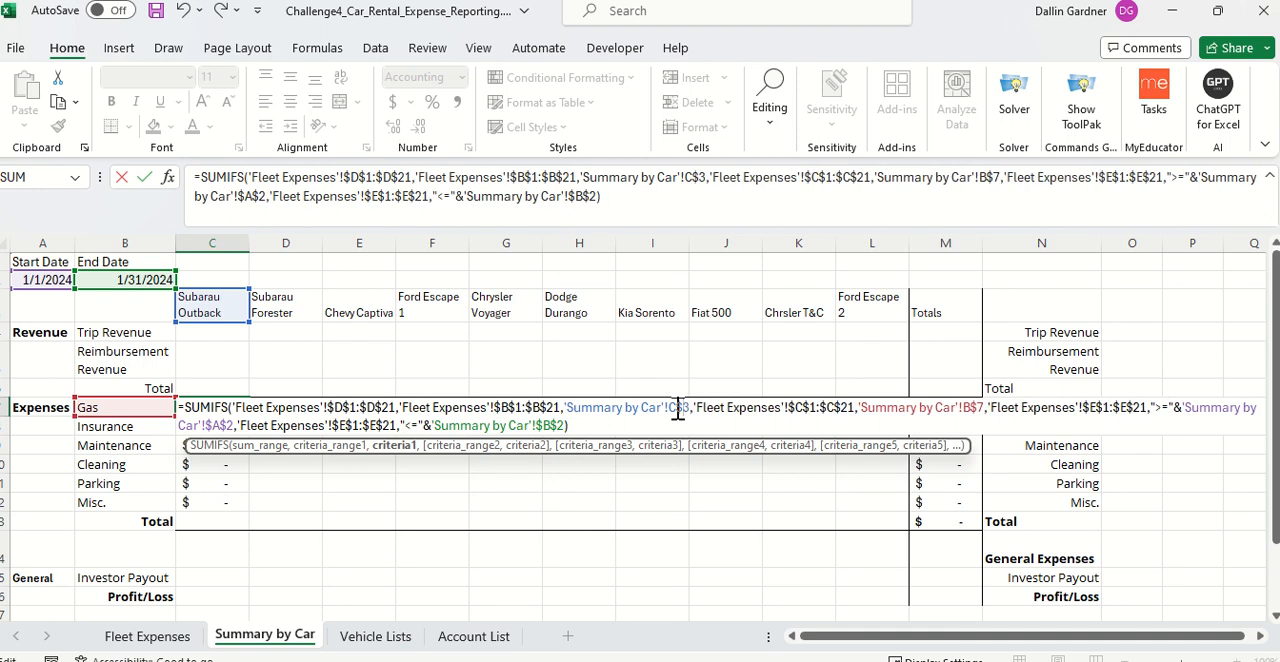
left_click(975, 408)
key("BackSpace")
left_click(964, 412)
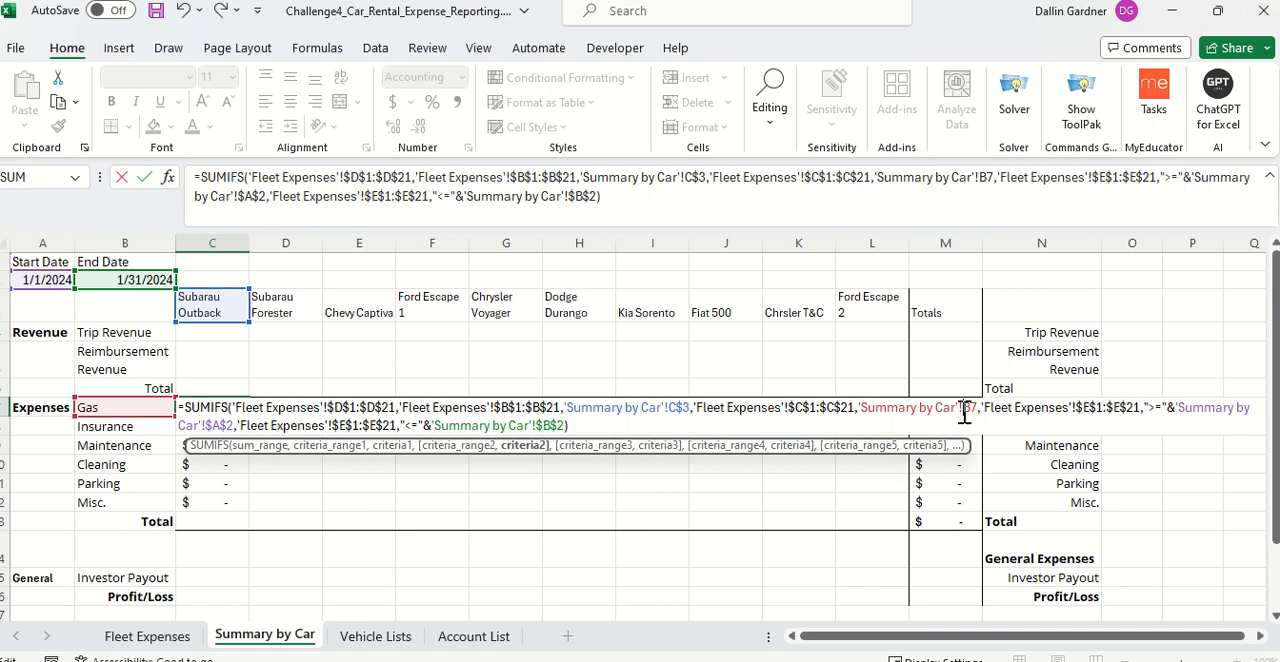
type("$")
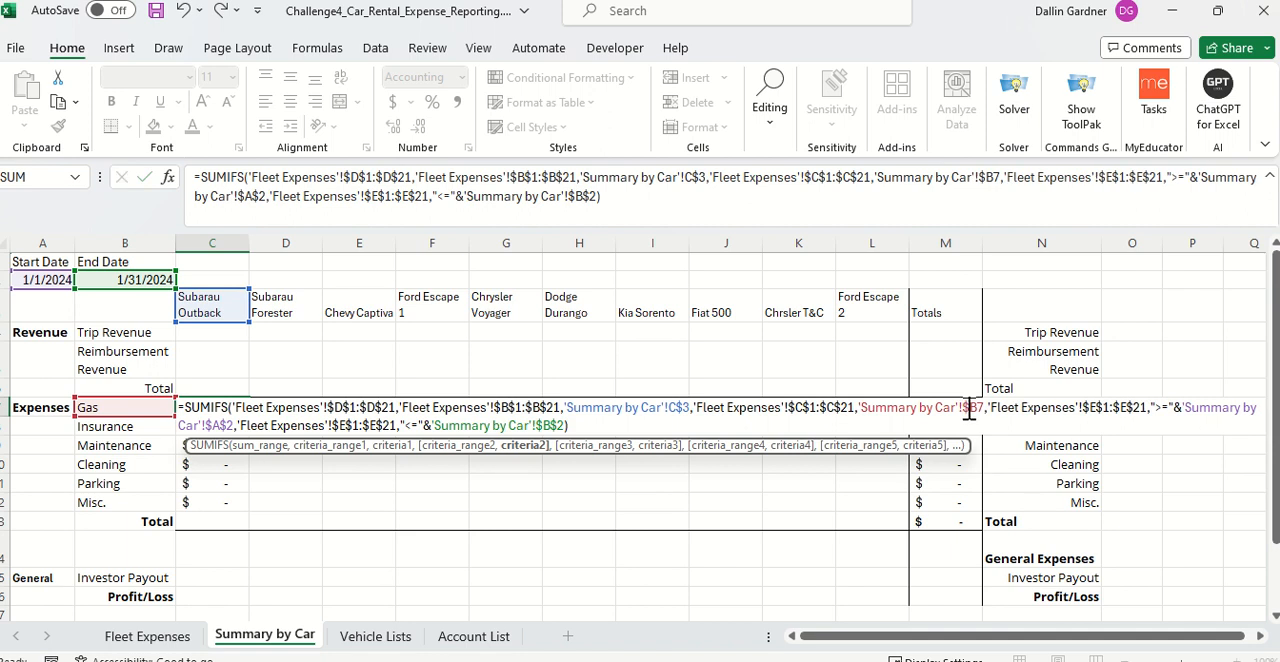
key("Return")
Step: Fill the corrected C7 formula across the Gas row to L7 and down the Subarau Outback column to C12
left_click(229, 407)
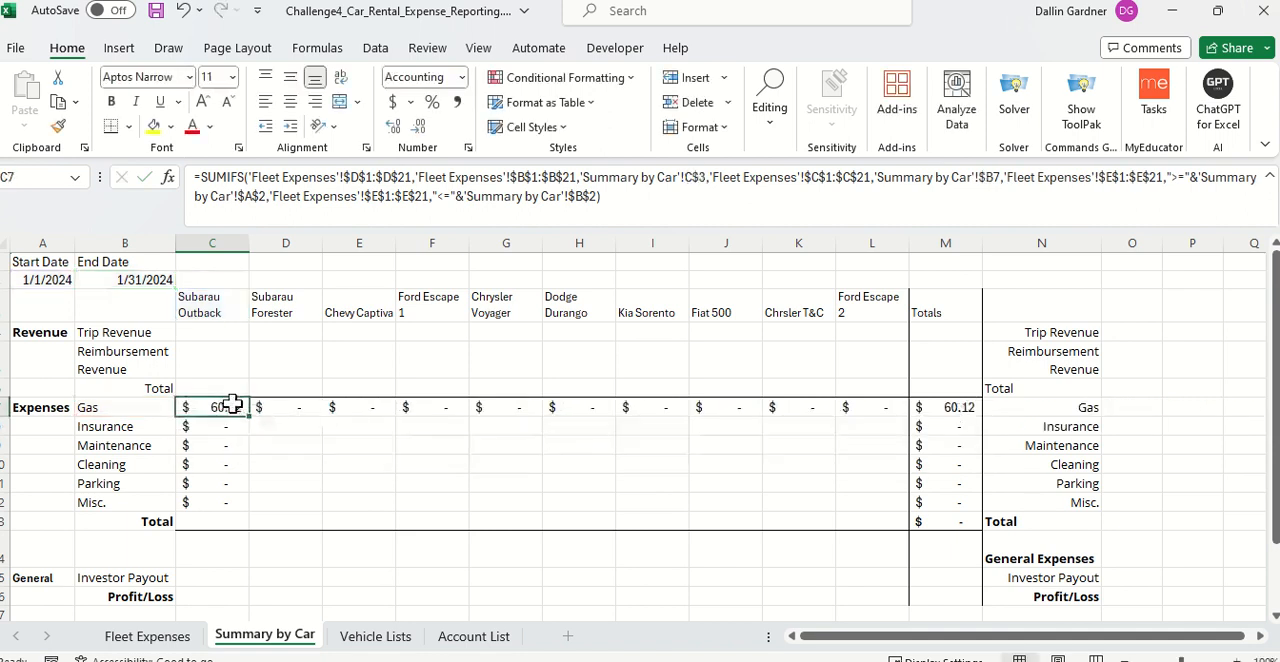
left_click_drag(250, 418, 880, 423)
left_click(219, 408)
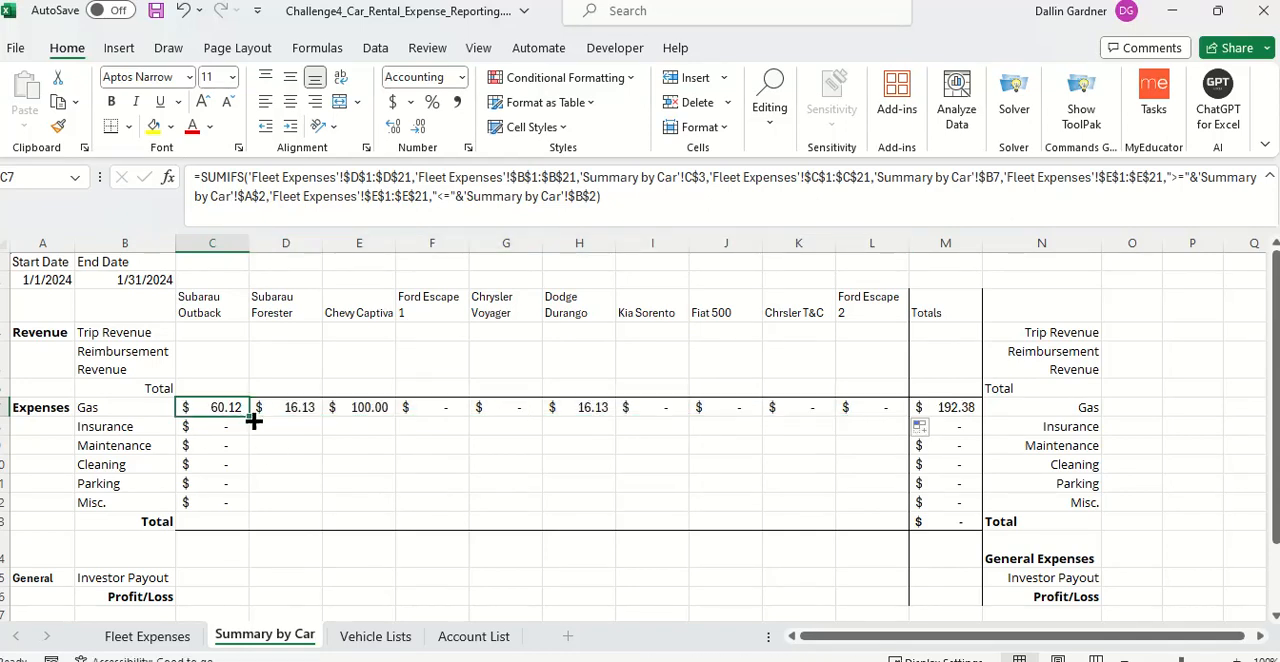
left_click_drag(248, 416, 251, 522)
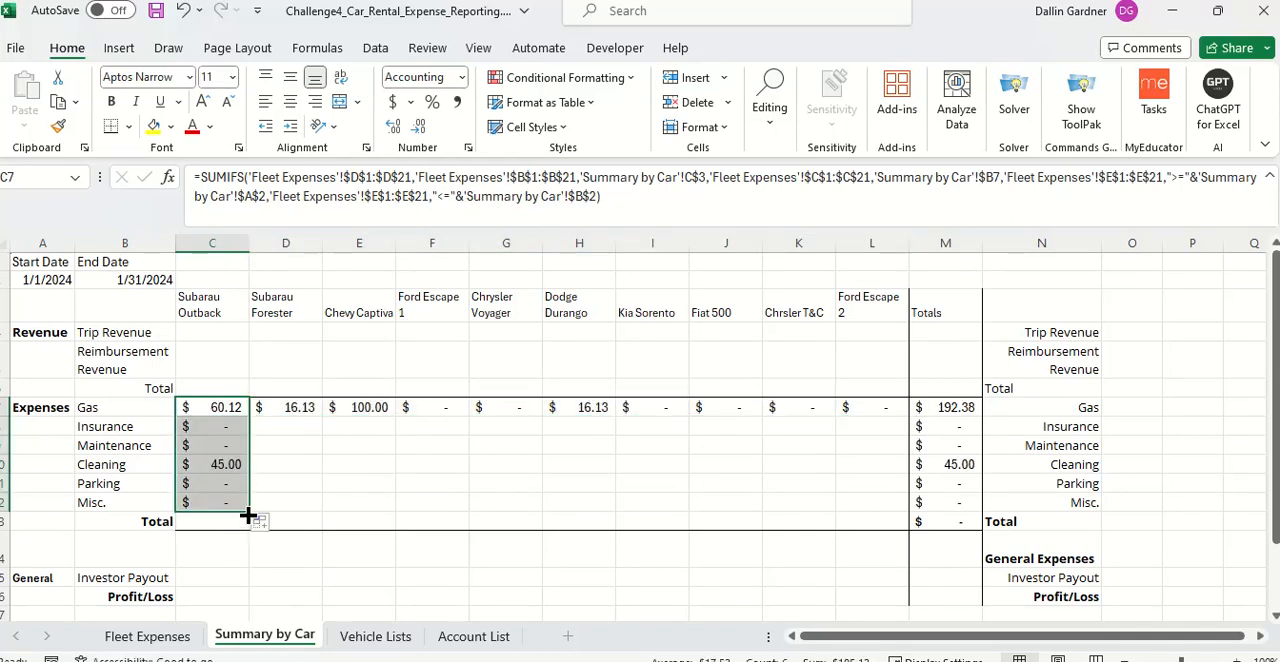
Step: Fill the Insurance through Misc. formulas in C8:C12 across the remaining vehicle columns to L12
left_click(285, 501)
left_click_drag(226, 428, 894, 479)
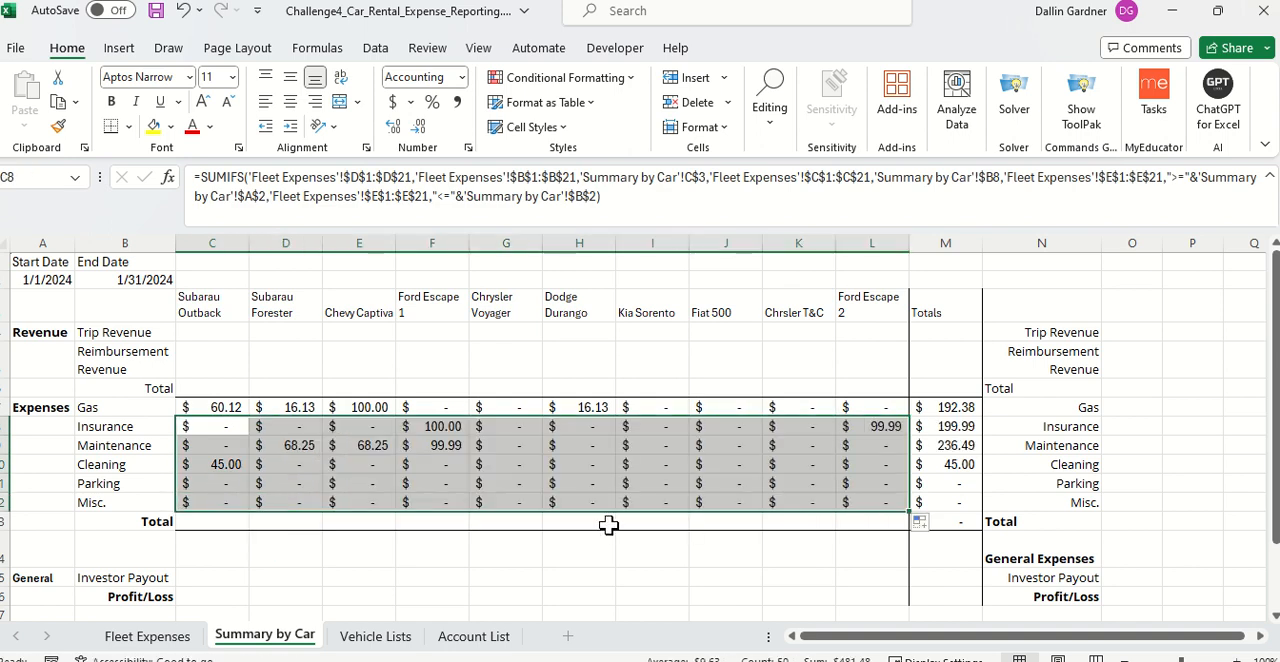
left_click_drag(609, 525, 553, 540)
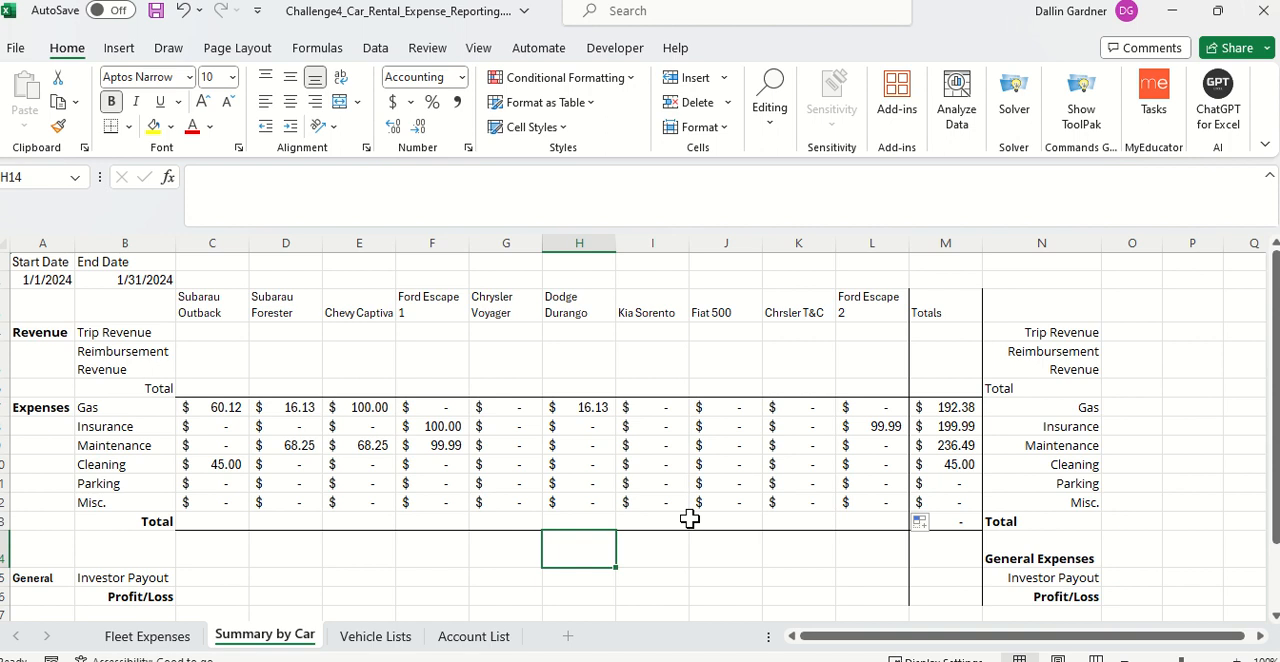
Step: Total C7:C12 with a SUM formula in C13 and fill it across the expense Total row to L13
left_click(220, 522)
type("=sum")
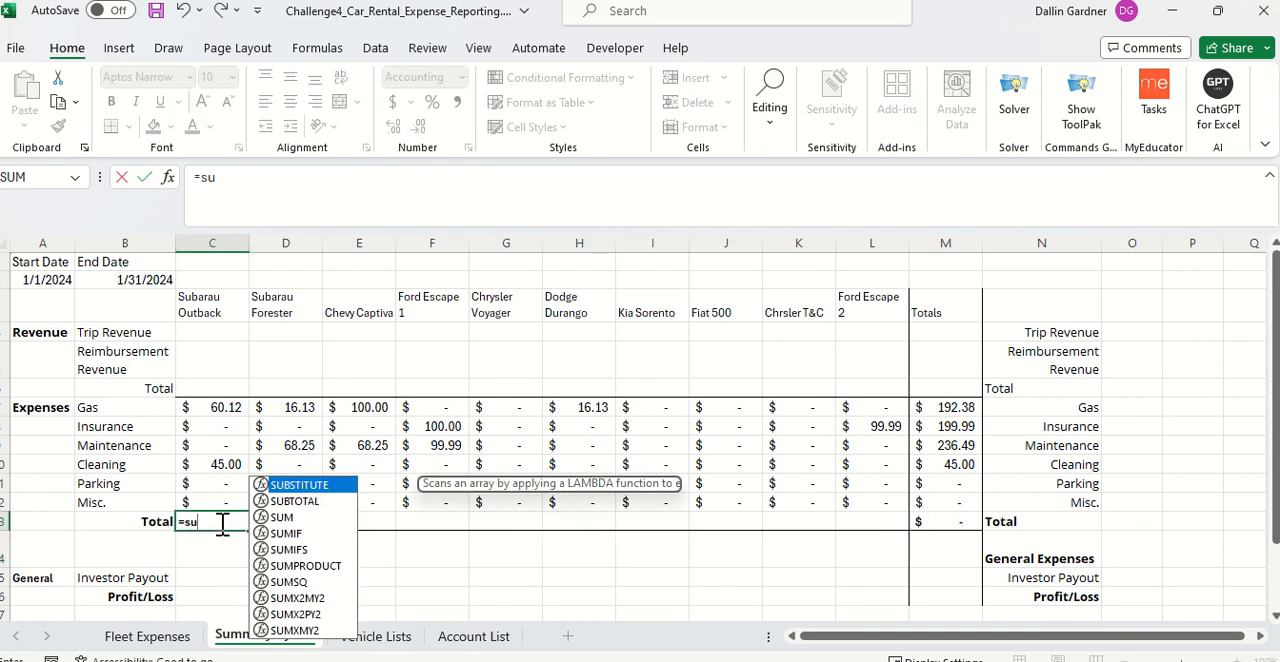
key("Tab")
left_click_drag(223, 408, 214, 502)
key("Return")
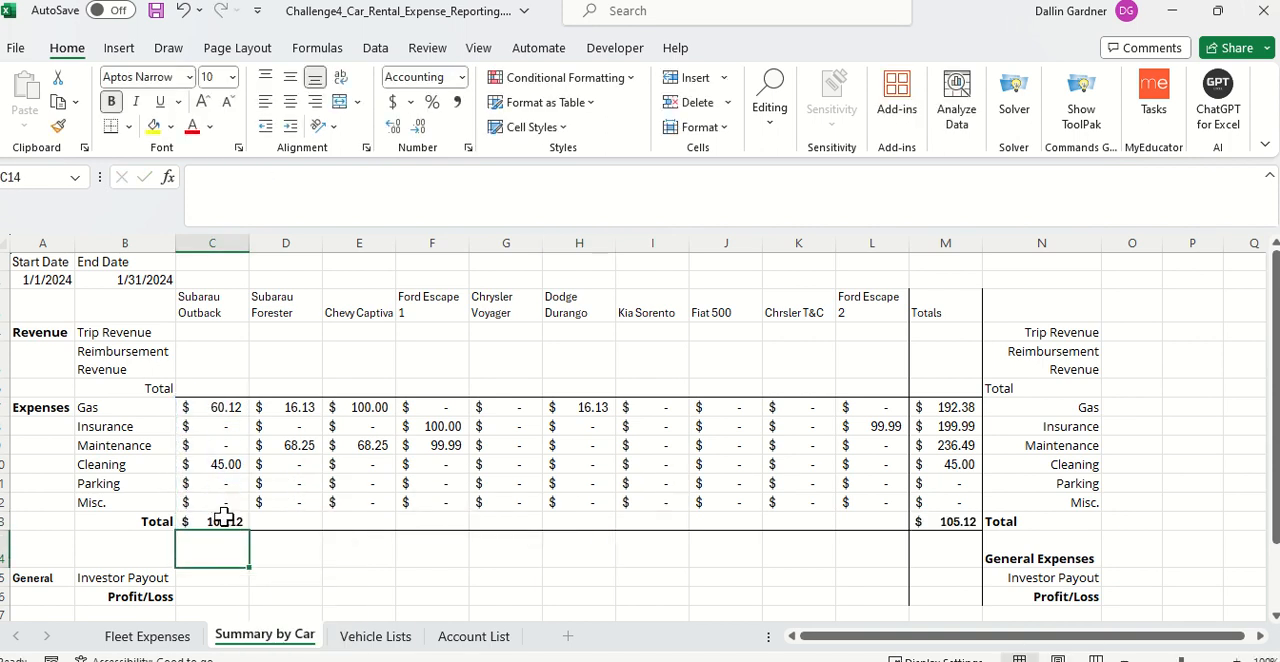
left_click(240, 521)
left_click_drag(250, 529, 897, 529)
Step: Start a SUMIFS formula in M14 for General Expenses
left_click(964, 555)
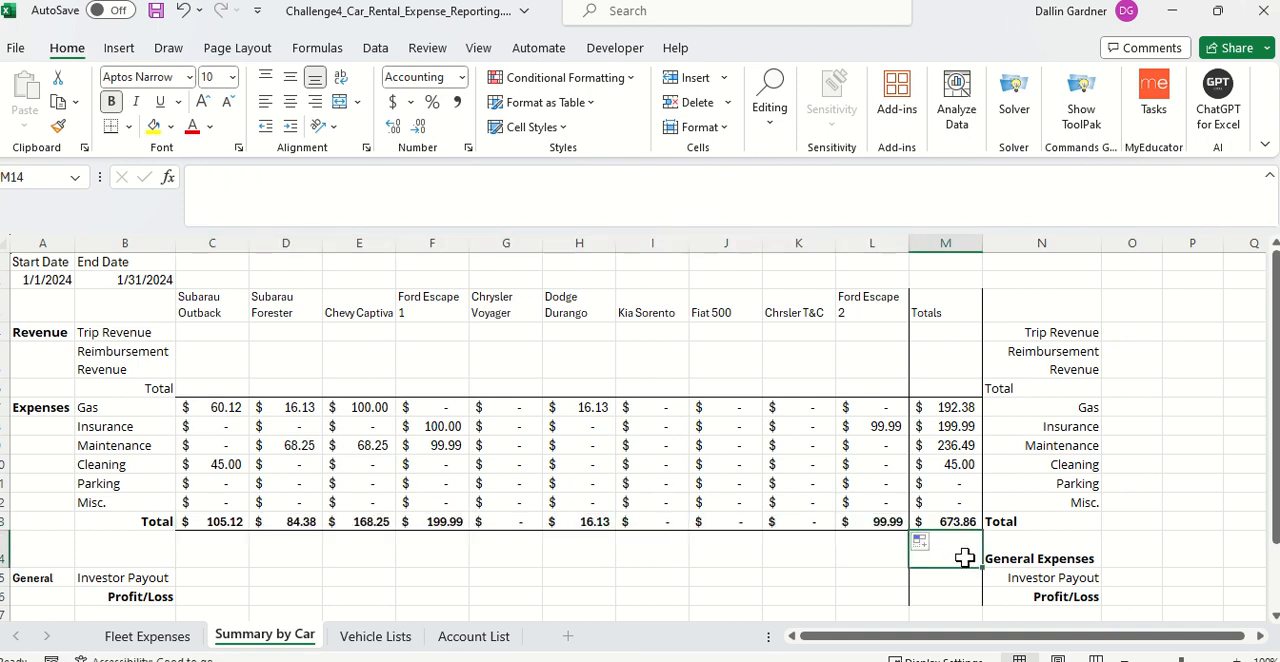
scroll(965, 557, "down", 1)
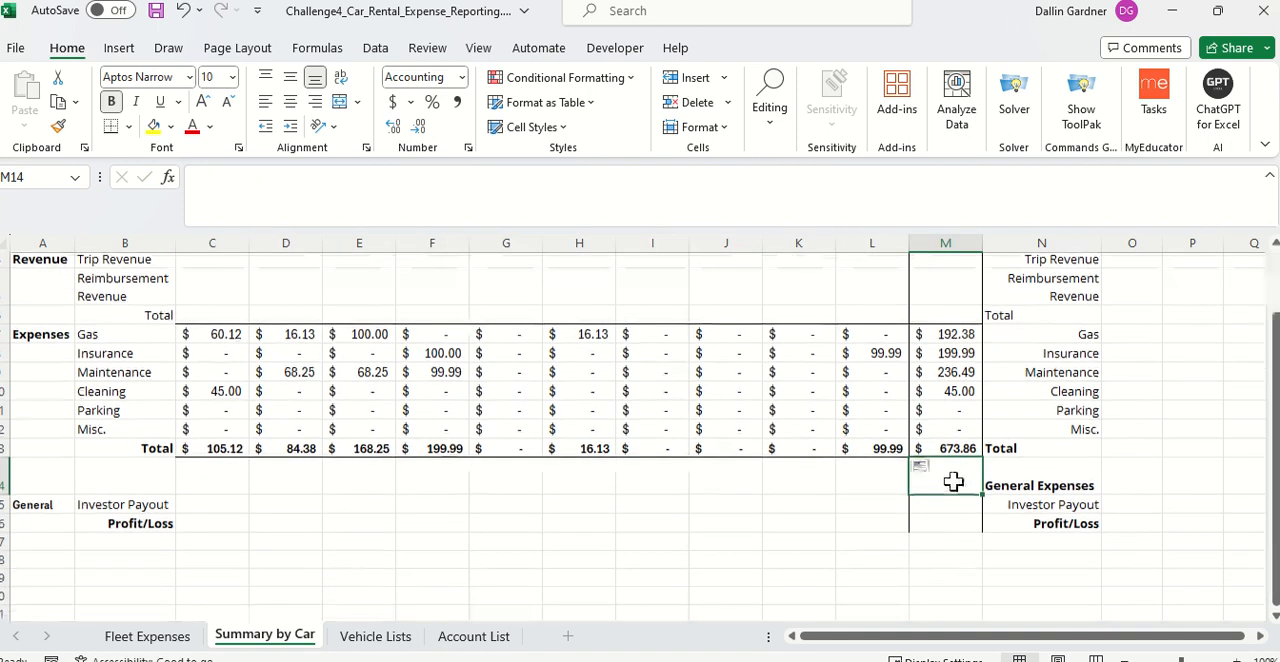
type("=")
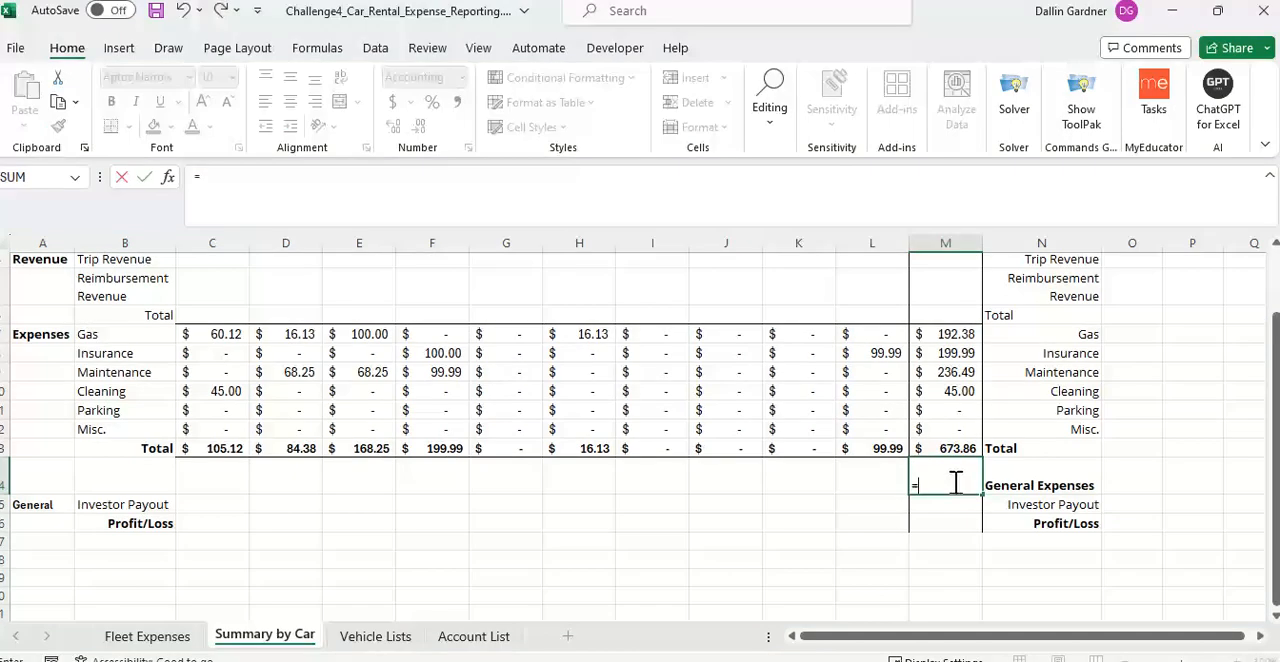
type("sumif")
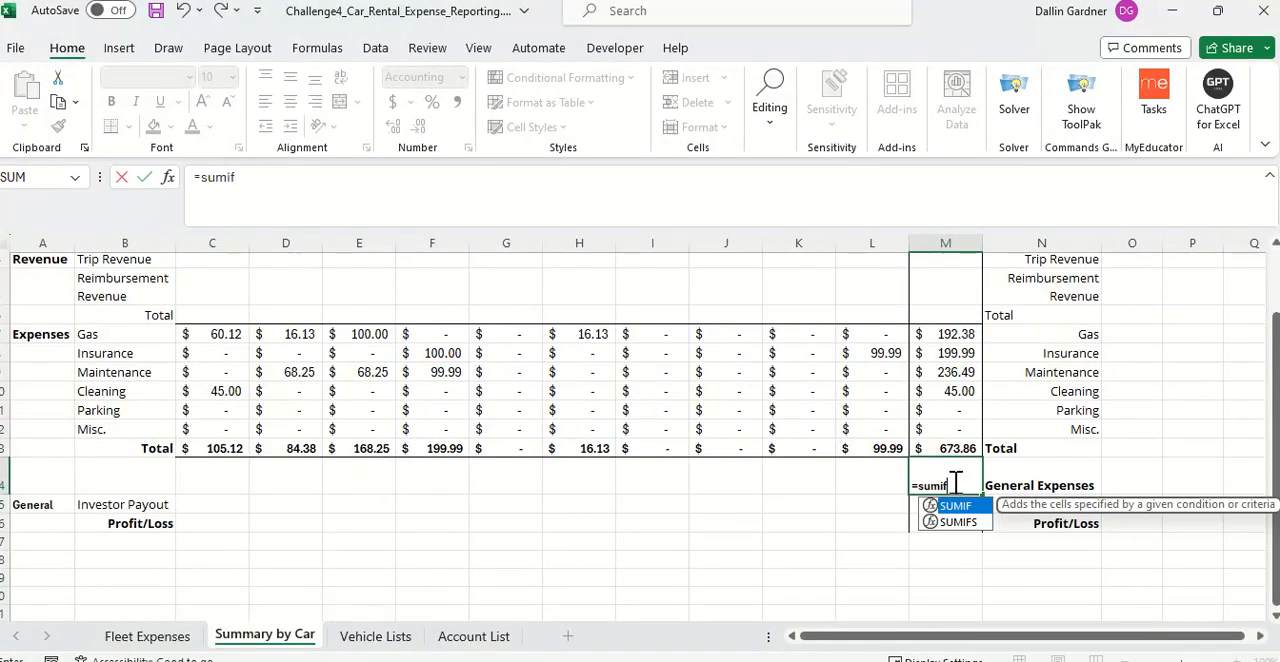
key("Tab")
key("BackSpace")
type("s")
key("Tab")
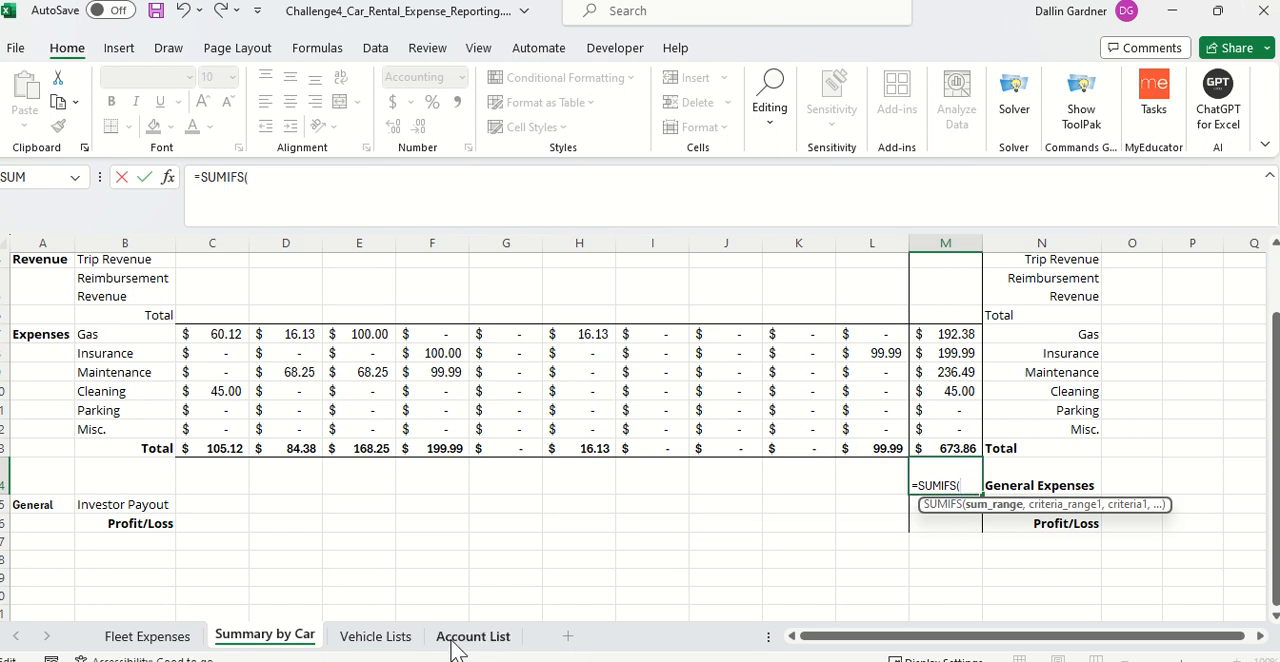
Step: Set the sum range of the M14 SUMIFS formula to the Costs column, 'Fleet Expenses'!$D$1:$D$21
left_click(185, 637)
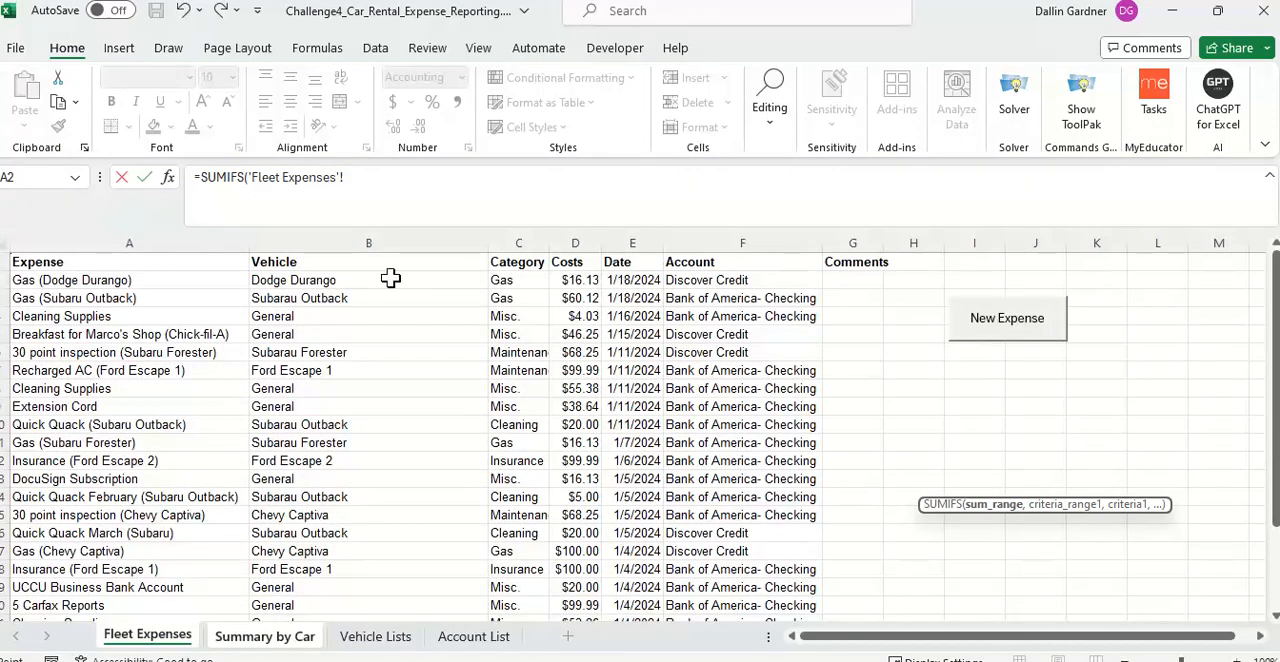
left_click(585, 263)
key("shift+Down")
key("shift+Down")
key("shift+Down")
key("shift+Down")
key("shift+Down")
key("shift+Down")
key("shift+Down")
key("shift+Down")
key("shift+Down")
key("shift+Down")
key("shift+Down")
key("shift+Down")
key("shift+Down")
key("shift+Down")
key("shift+Down")
key("shift+Down")
key("shift+Down")
key("shift+Down")
key("shift+Down")
key("shift+Down")
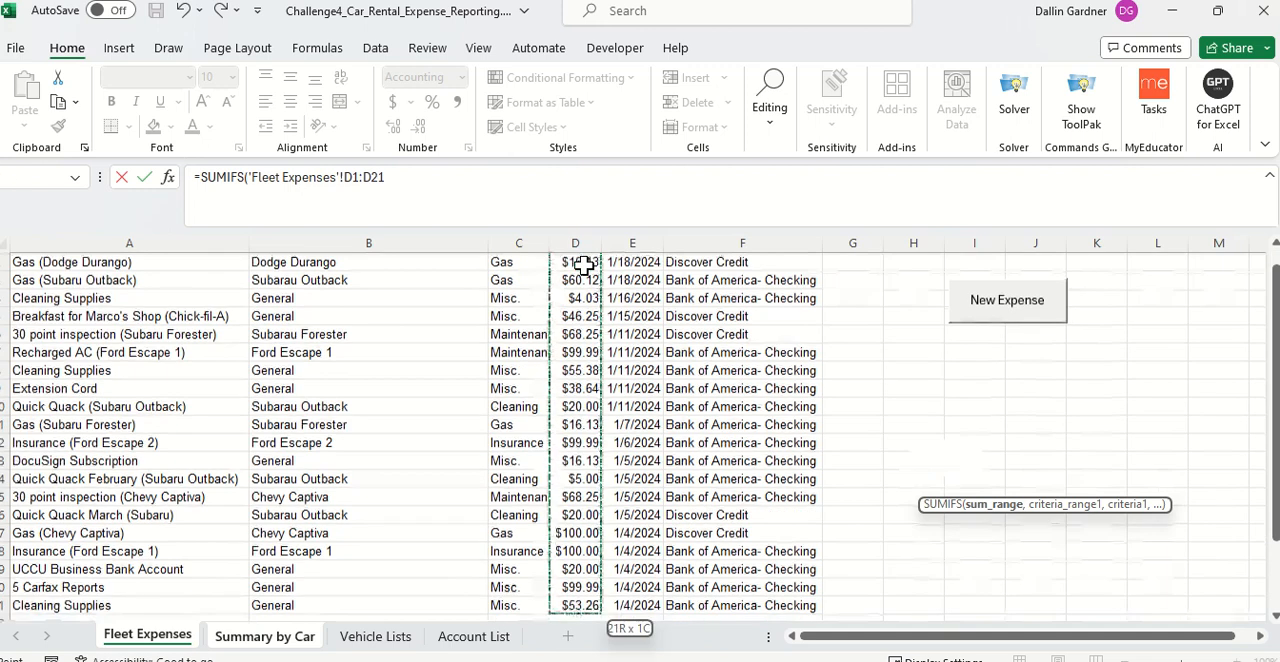
key("F4")
type(",")
Step: Add the Vehicle column 'Fleet Expenses'!$B$1:$B$21 as the first criteria range of the M14 SUMIFS formula, with "General" as its criterion
scroll(583, 265, "up", 1)
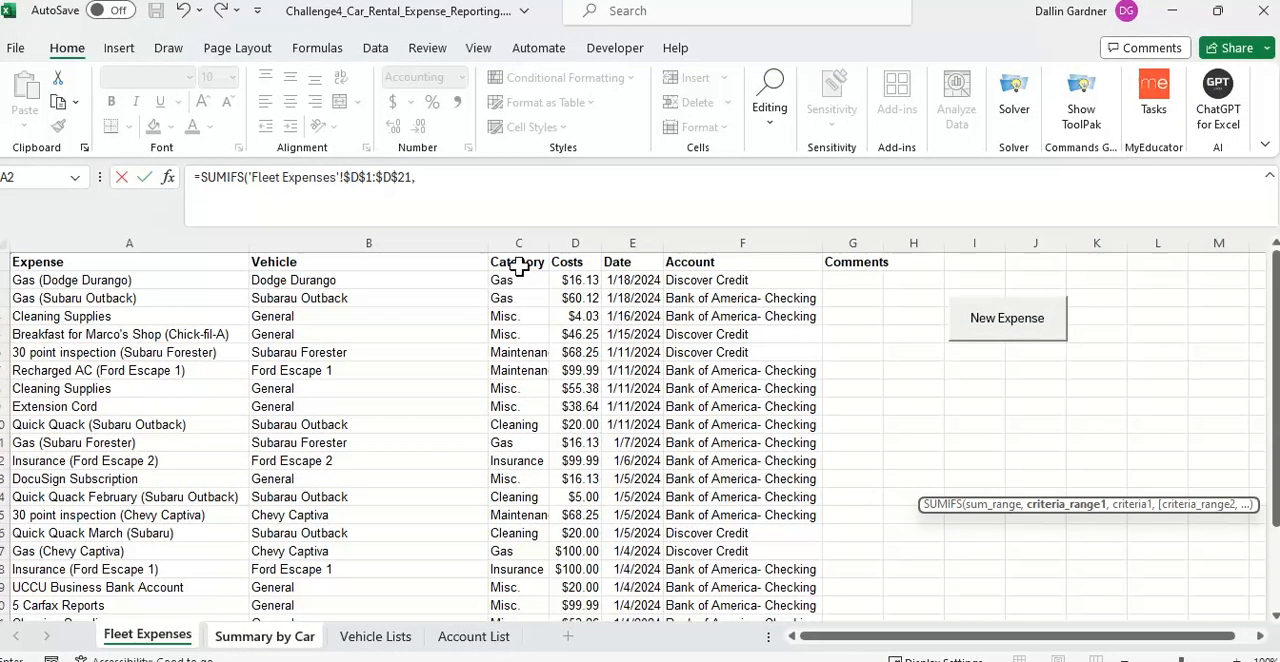
left_click(428, 268)
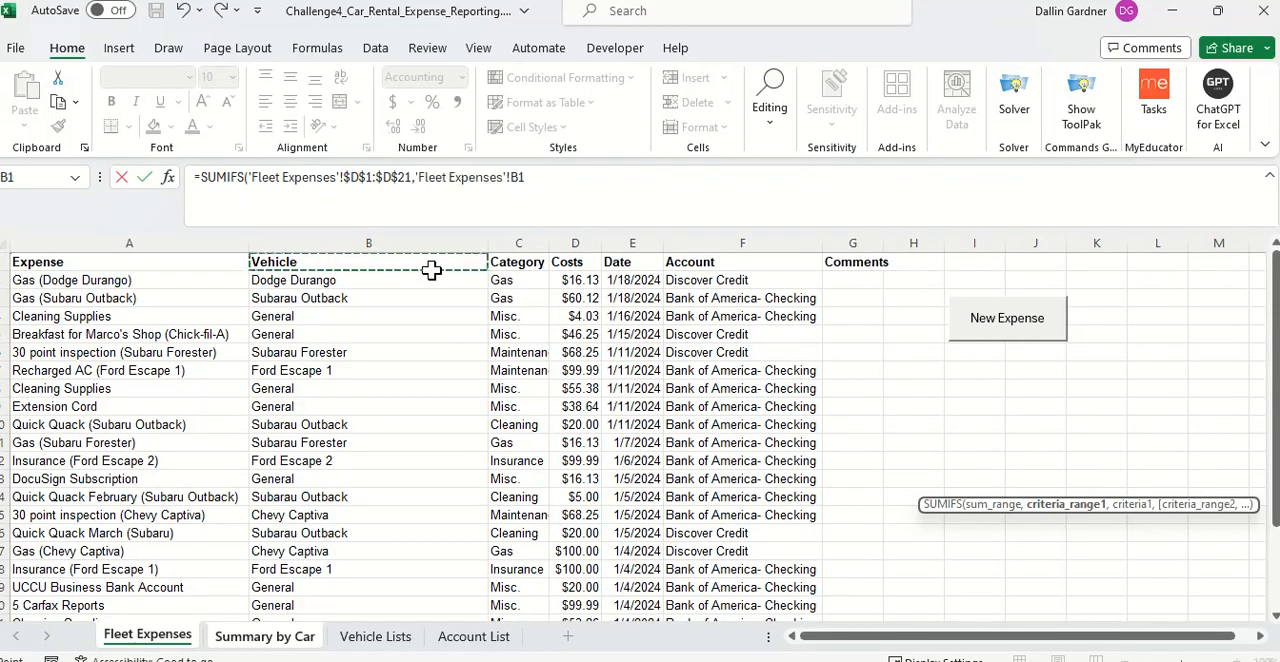
key("ctrl+shift+Down")
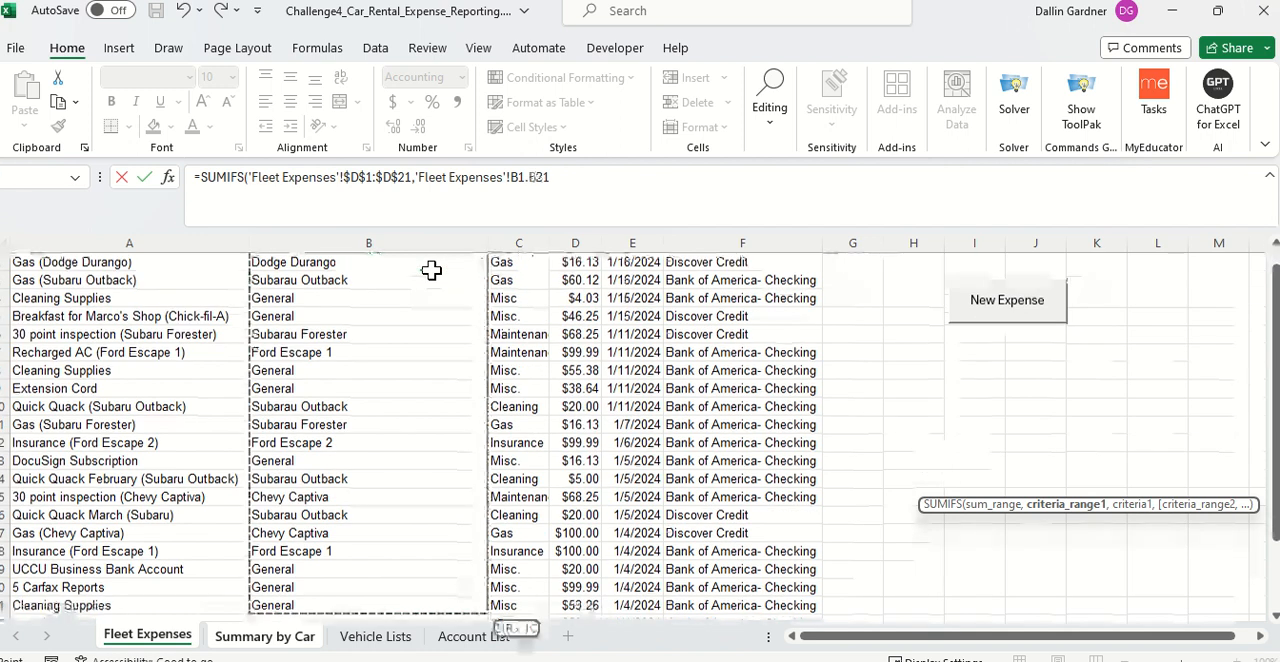
key("F4")
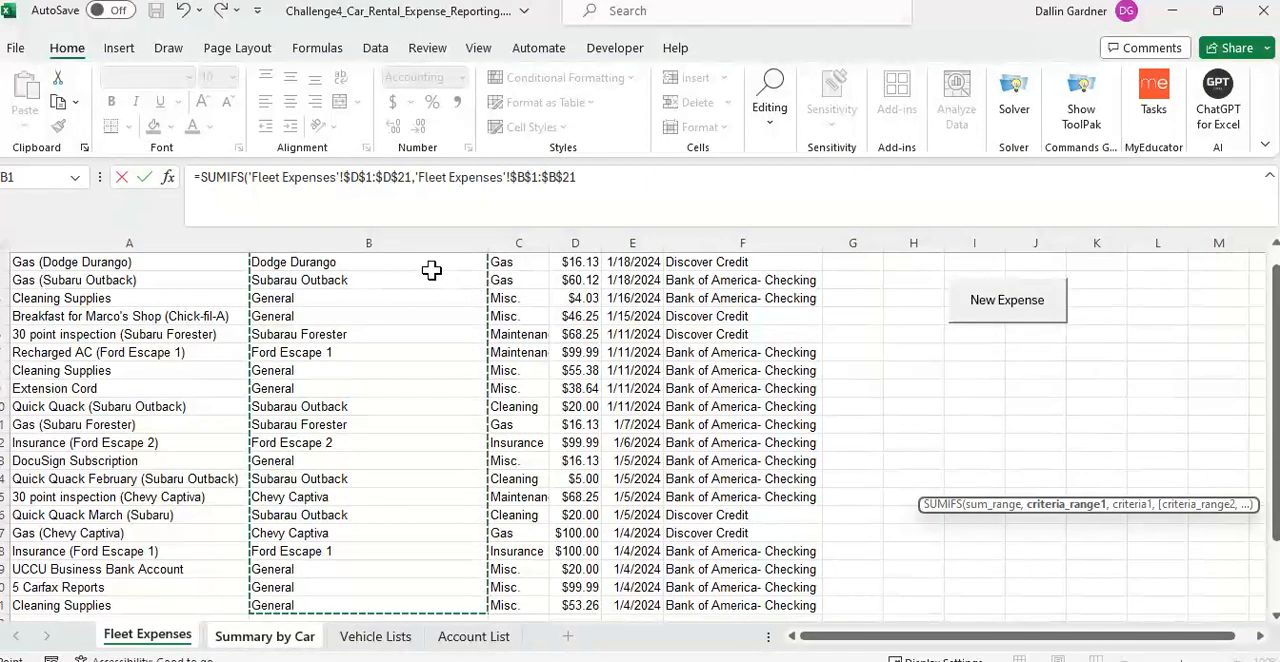
type(",\"General")
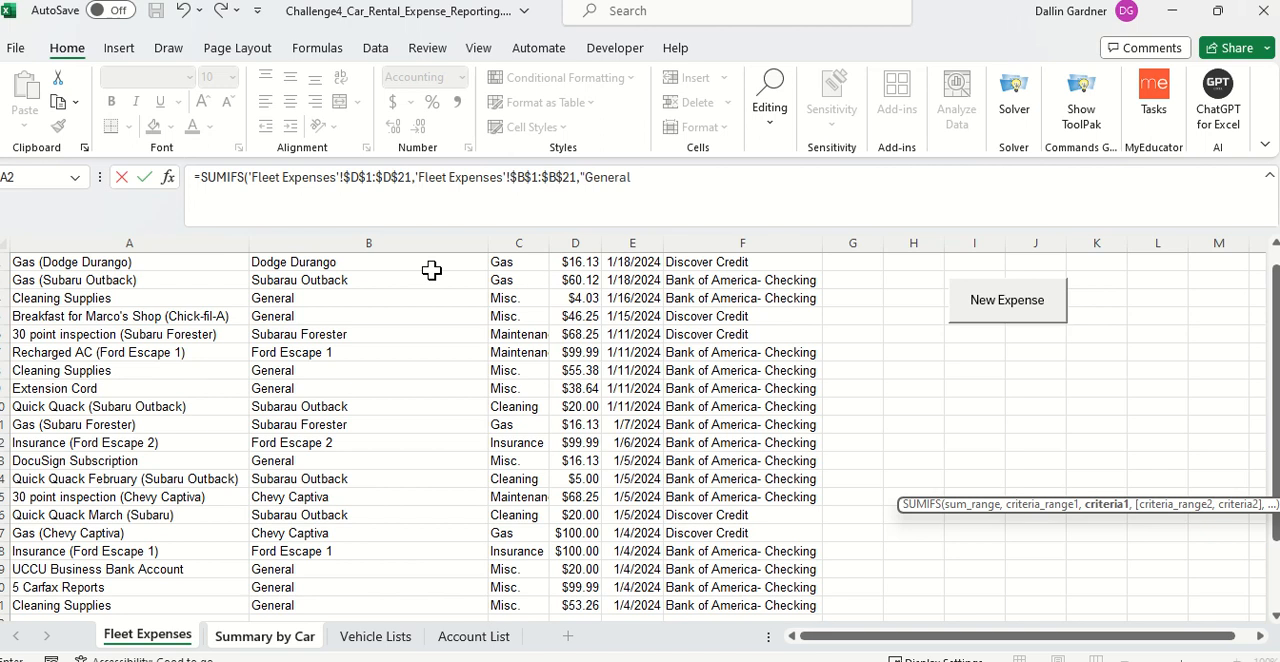
type("\",")
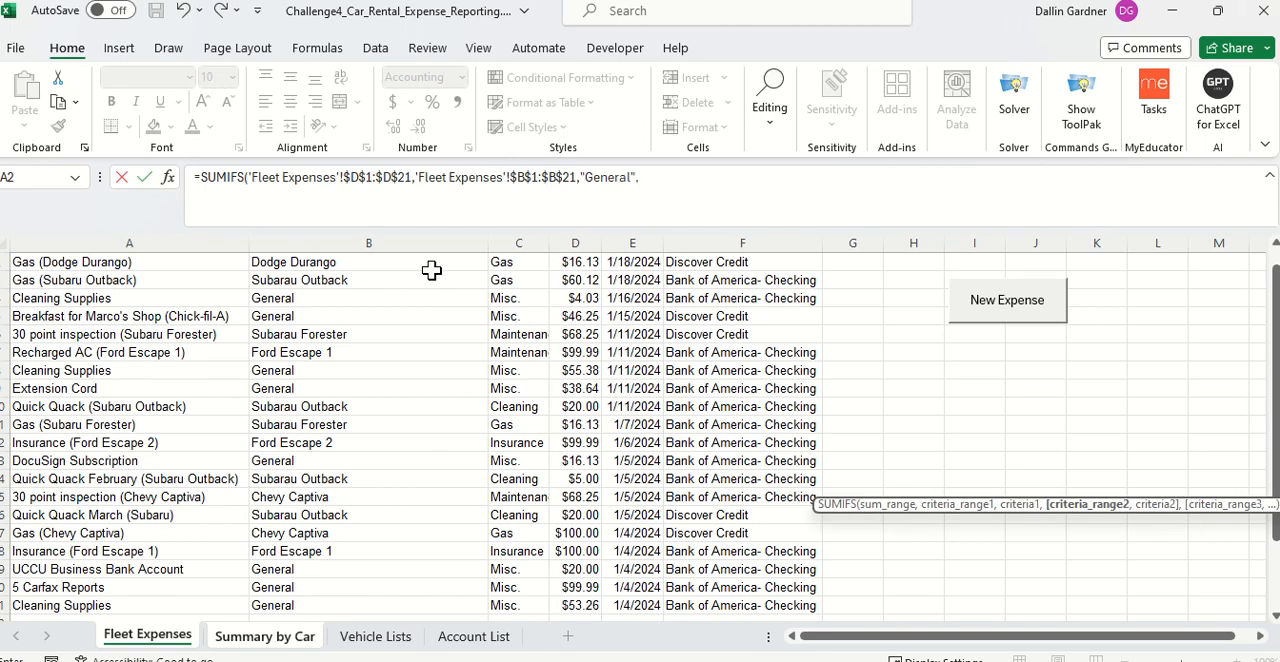
scroll(600, 270, "up", 1)
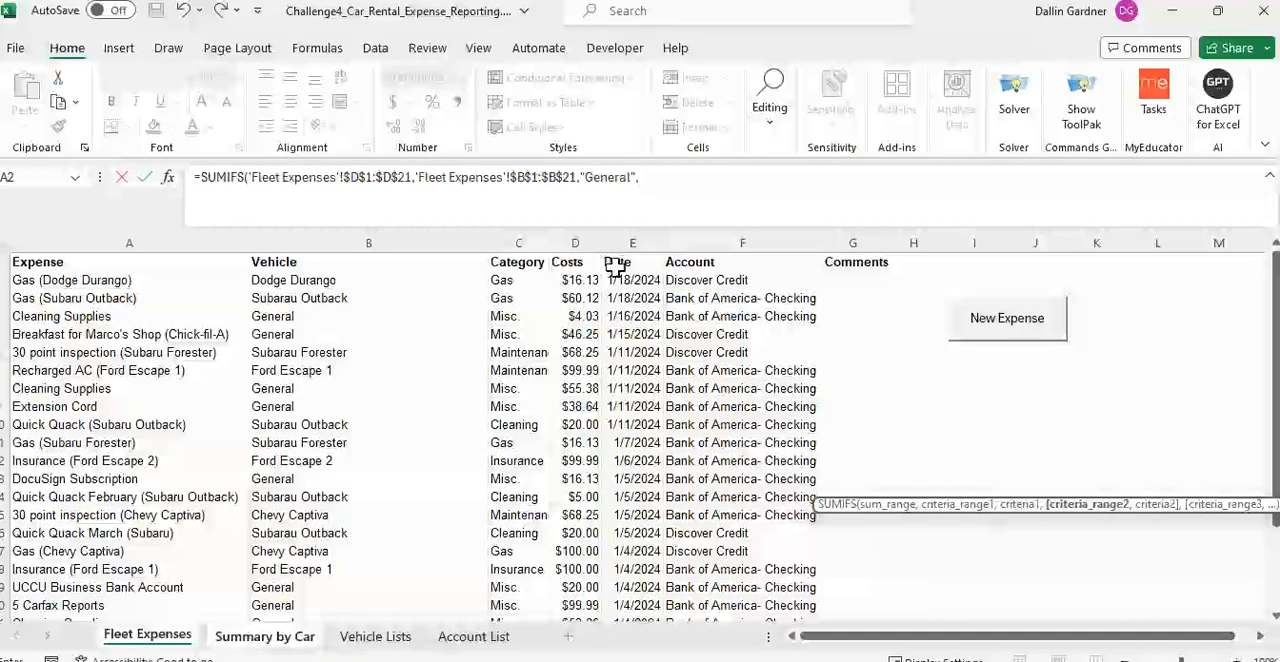
left_click(618, 264)
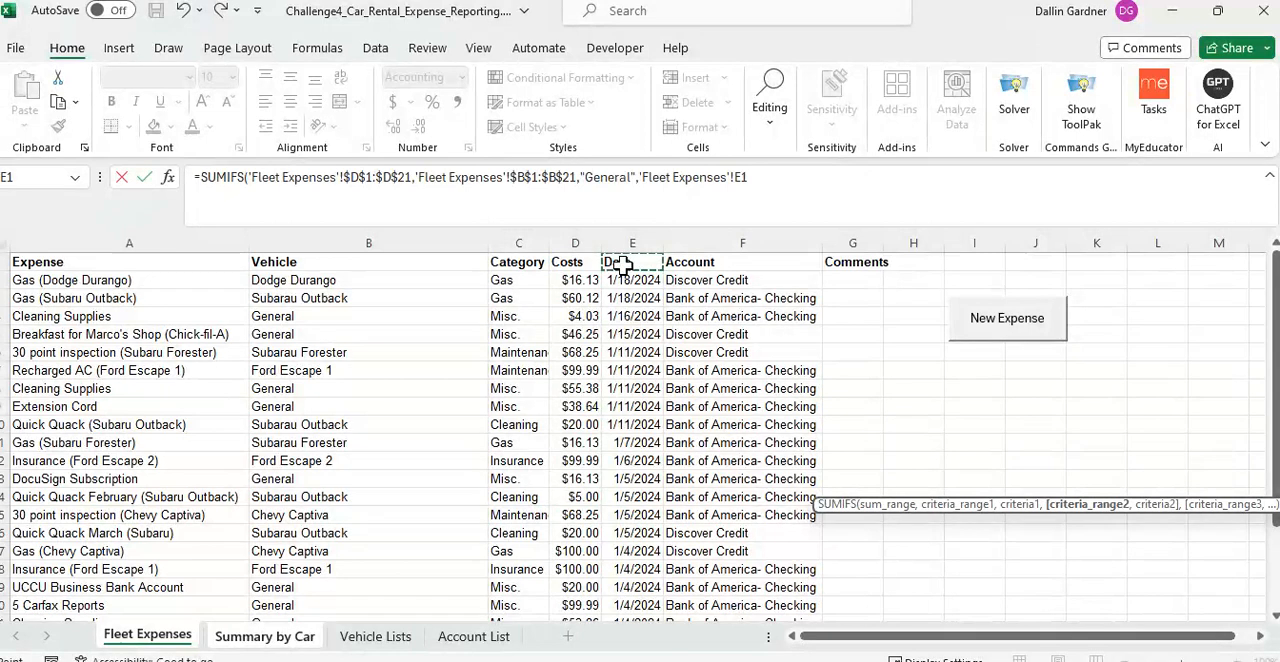
key("ctrl+shift+Down")
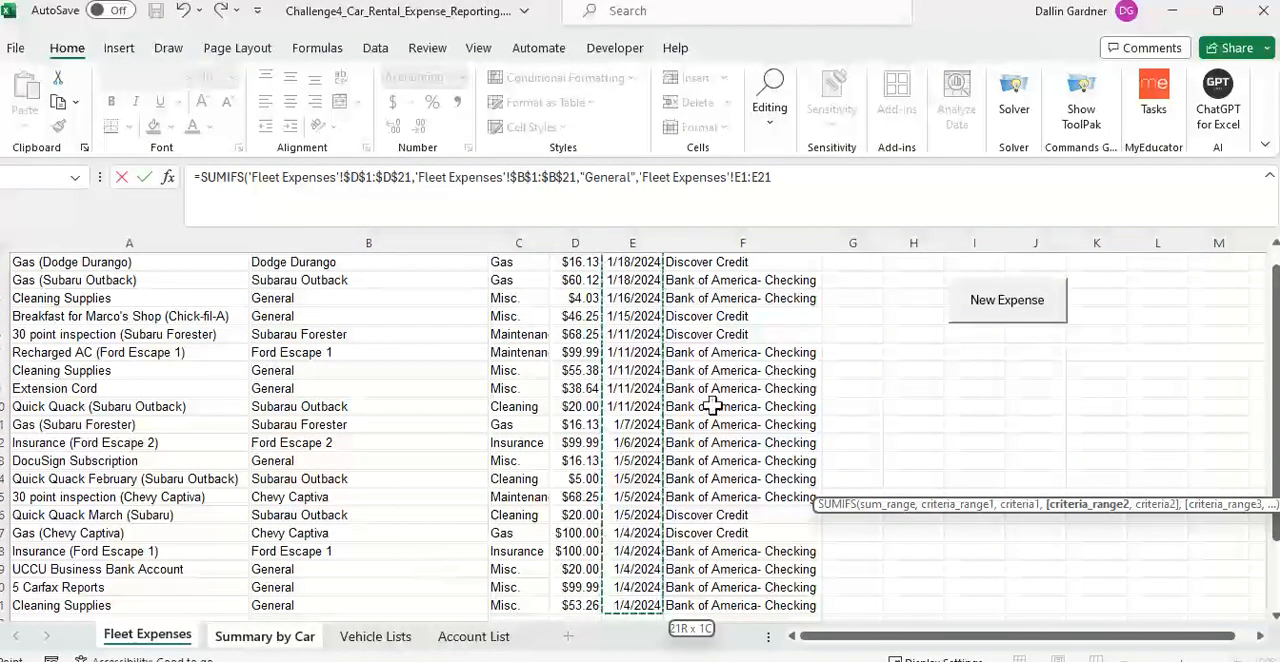
left_click_drag(772, 177, 646, 177)
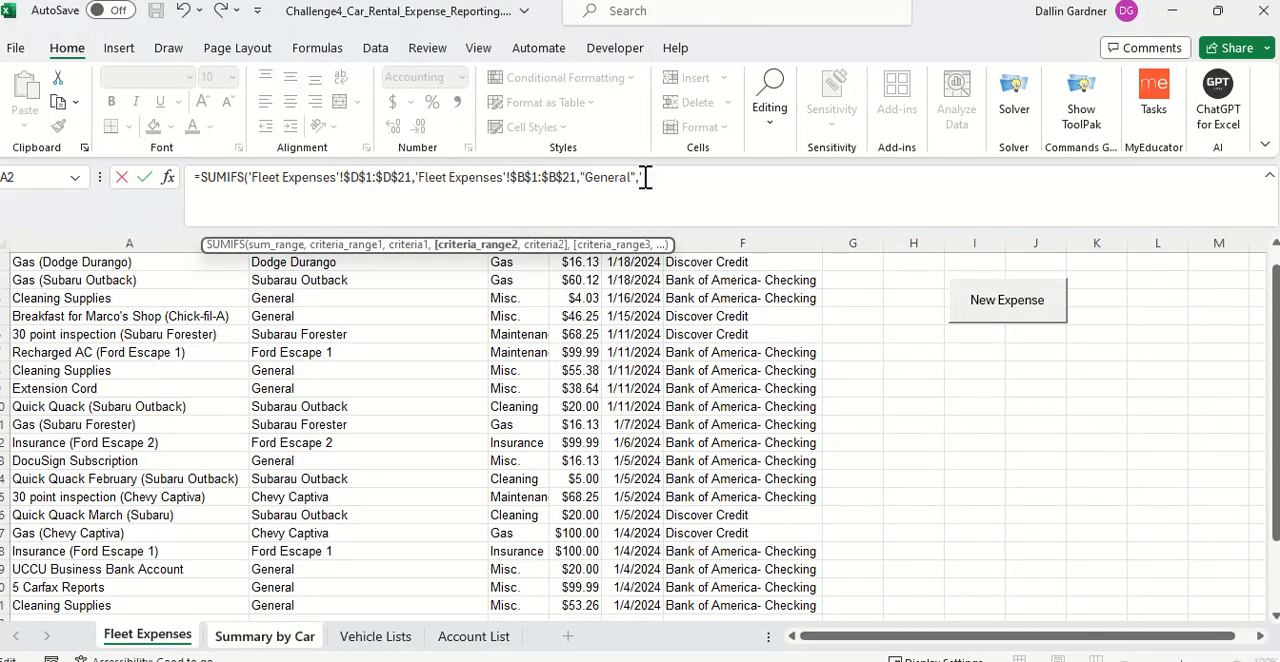
key("BackSpace")
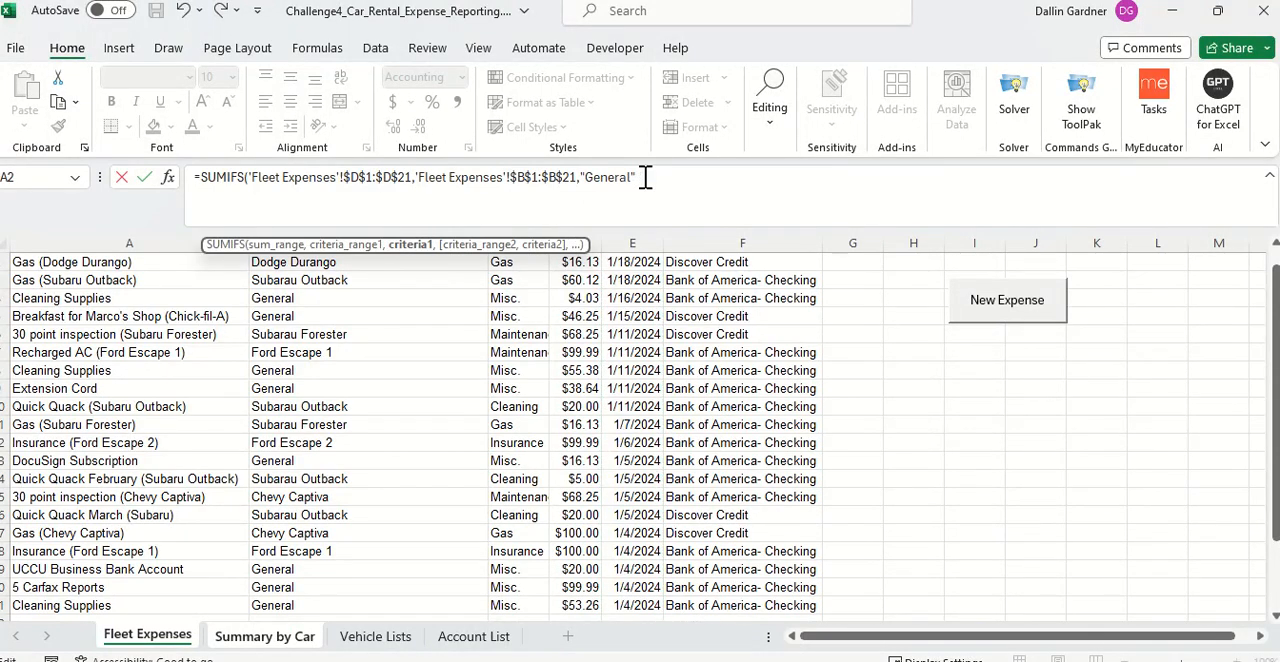
Step: Close and enter the M14 SUMIFS formula with "General" as its only criterion
type(")")
key("Return")
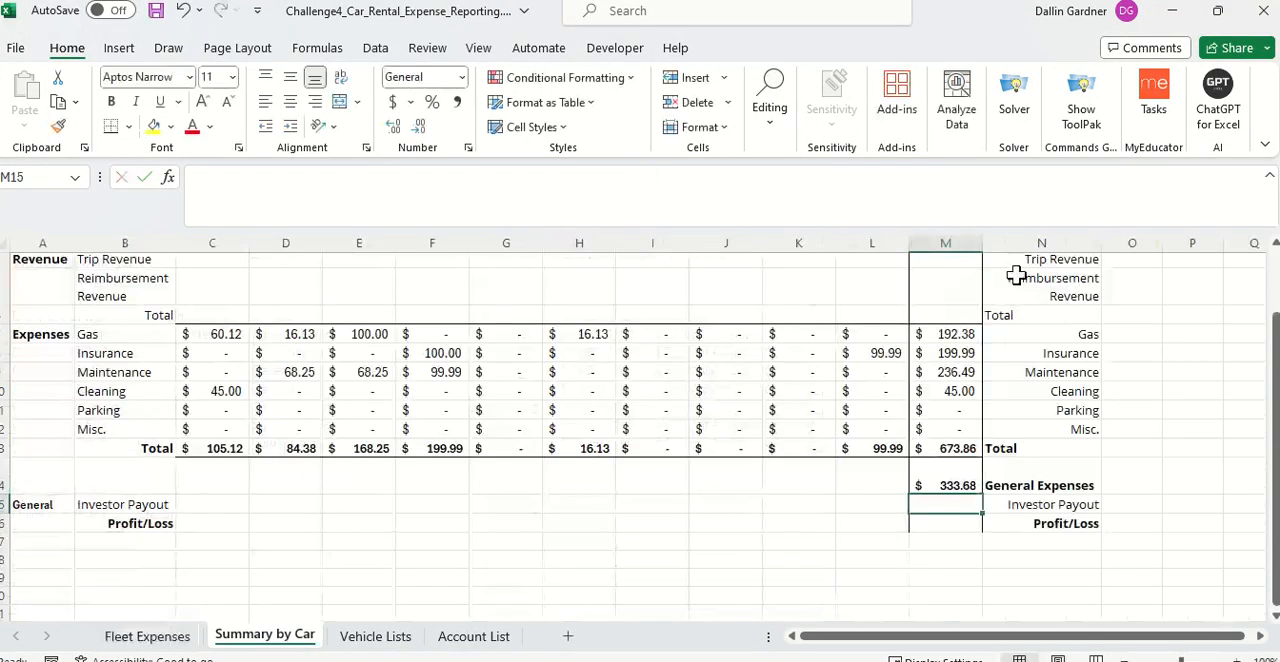
Step: Copy the start and end date criteria, from 'Fleet Expenses'!$E$1:$E$21 through $B$2, out of the Insurance formula in L8, leaving that formula as is
left_click(946, 334)
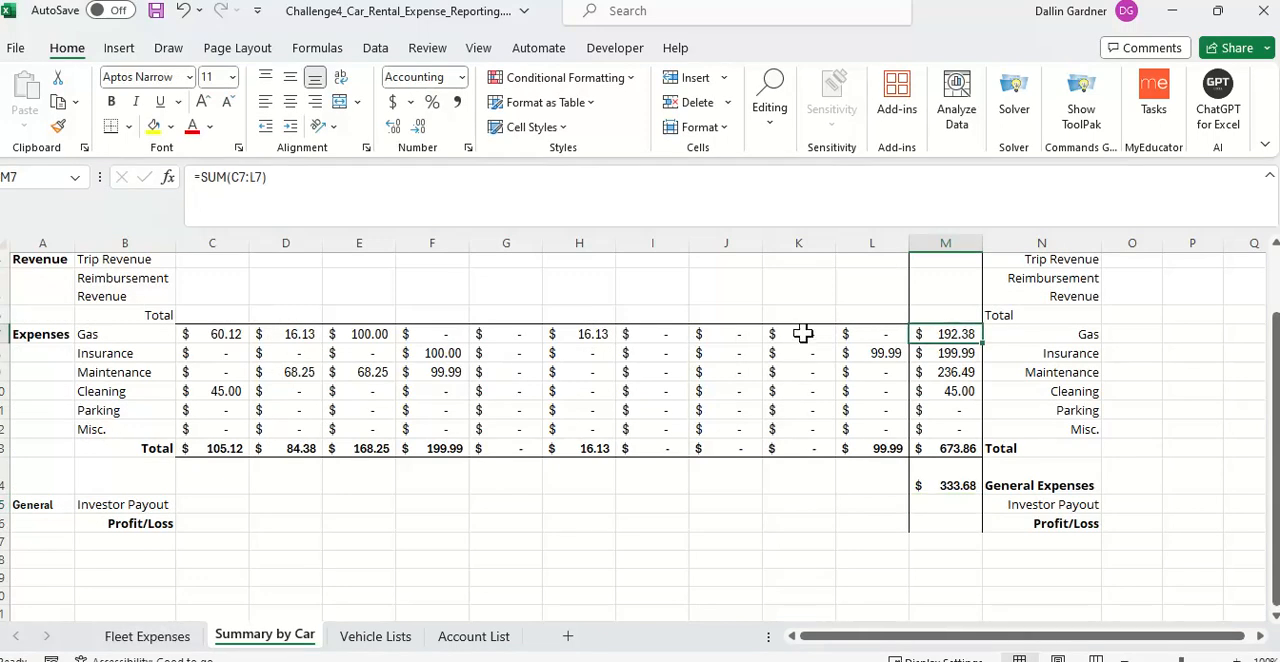
left_click(886, 350)
left_click(598, 197)
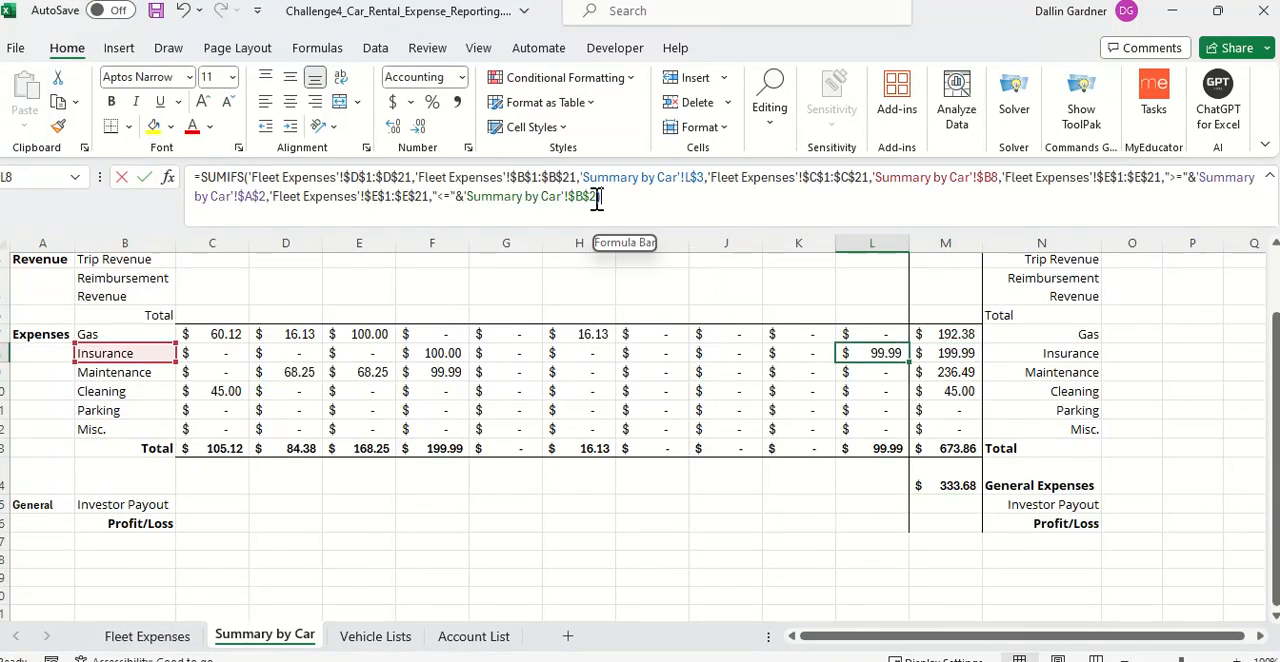
left_click_drag(838, 199, 1005, 170)
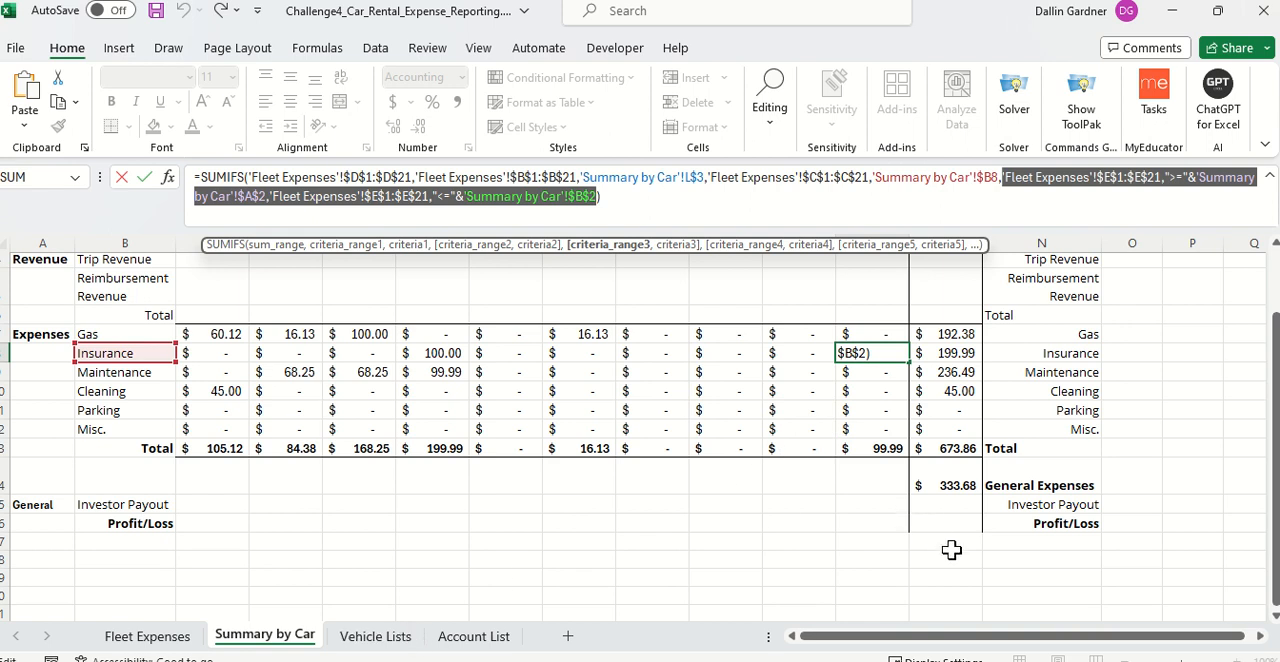
key("Escape")
Step: Paste the copied date criteria after "General" in the M14 General Expenses formula
left_click(958, 486)
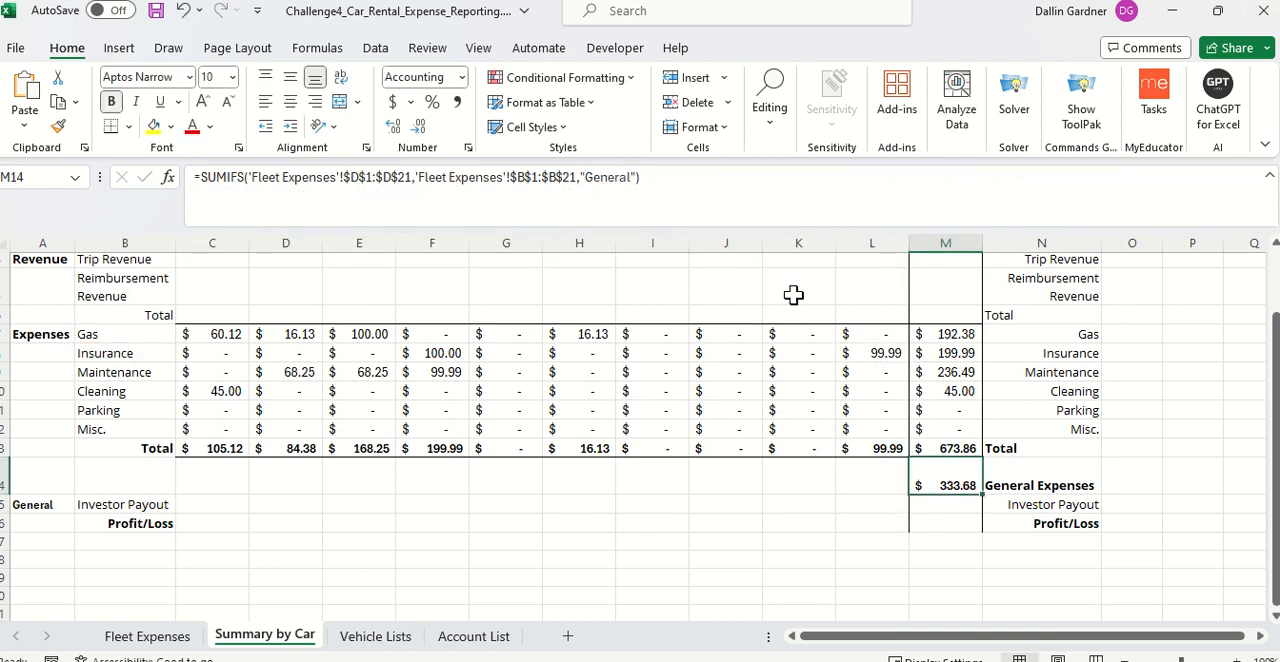
left_click(634, 177)
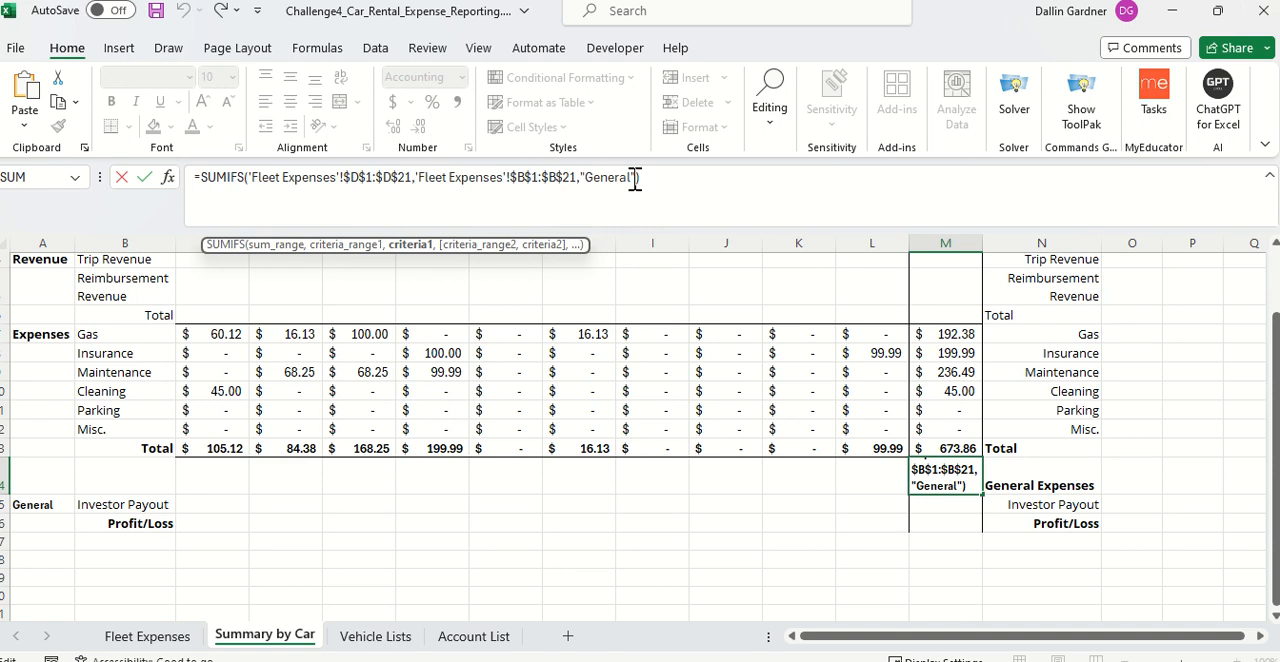
key("ctrl+v")
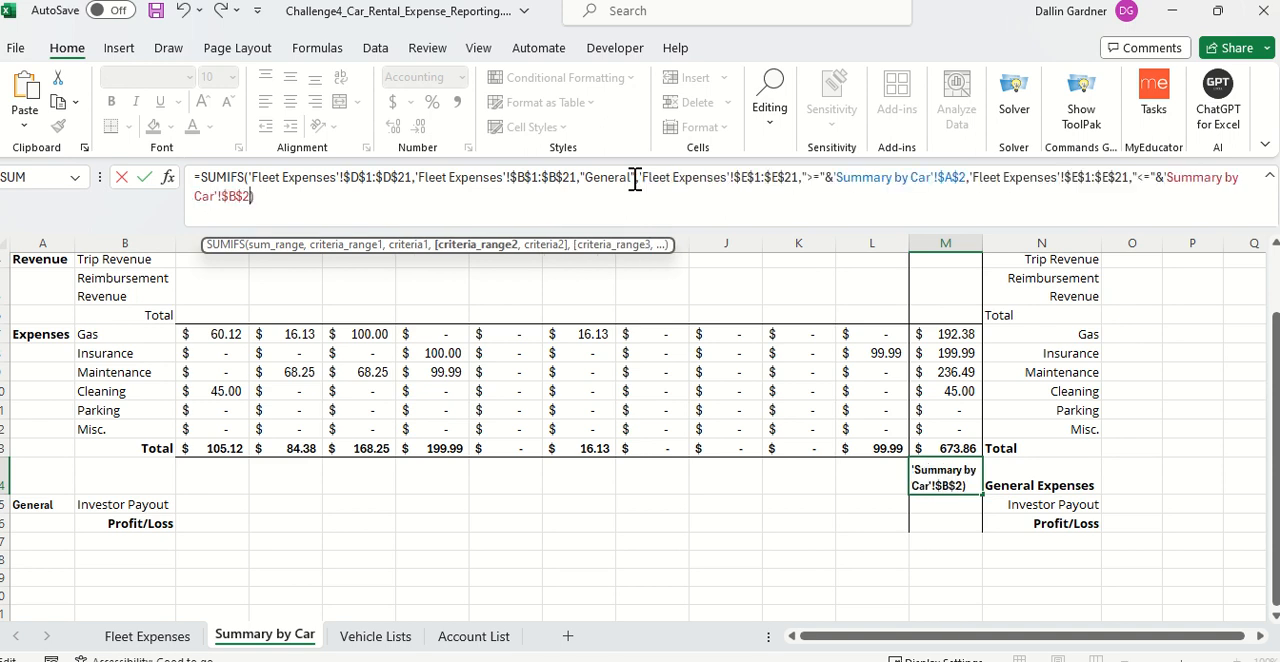
key("Return")
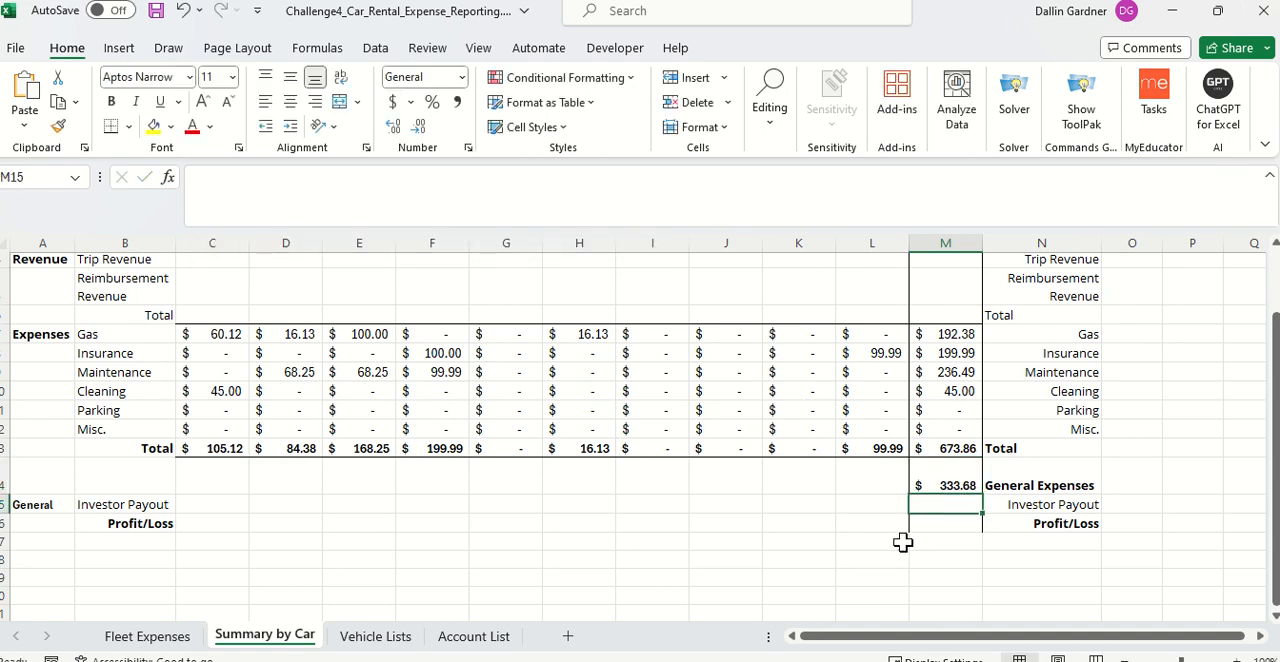
Step: Sum the expense total and General Expenses, M13:M14, in M18 as a temporary check
left_click(935, 555)
type("=sum(")
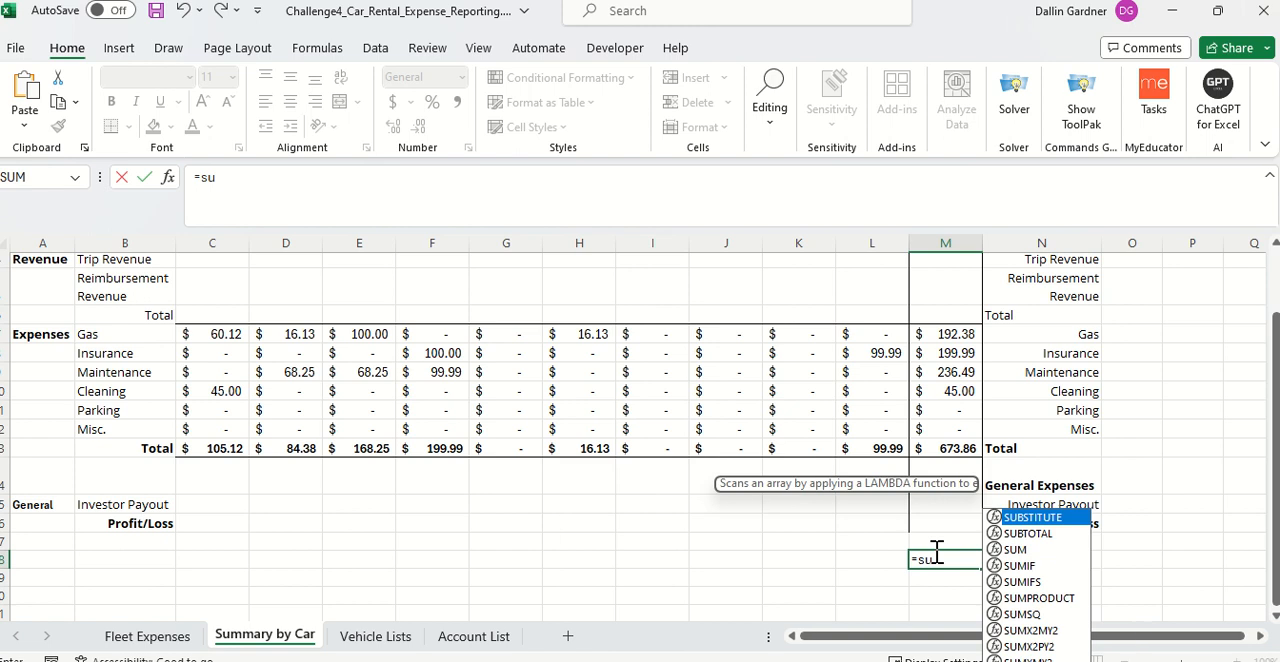
left_click_drag(946, 450, 948, 477)
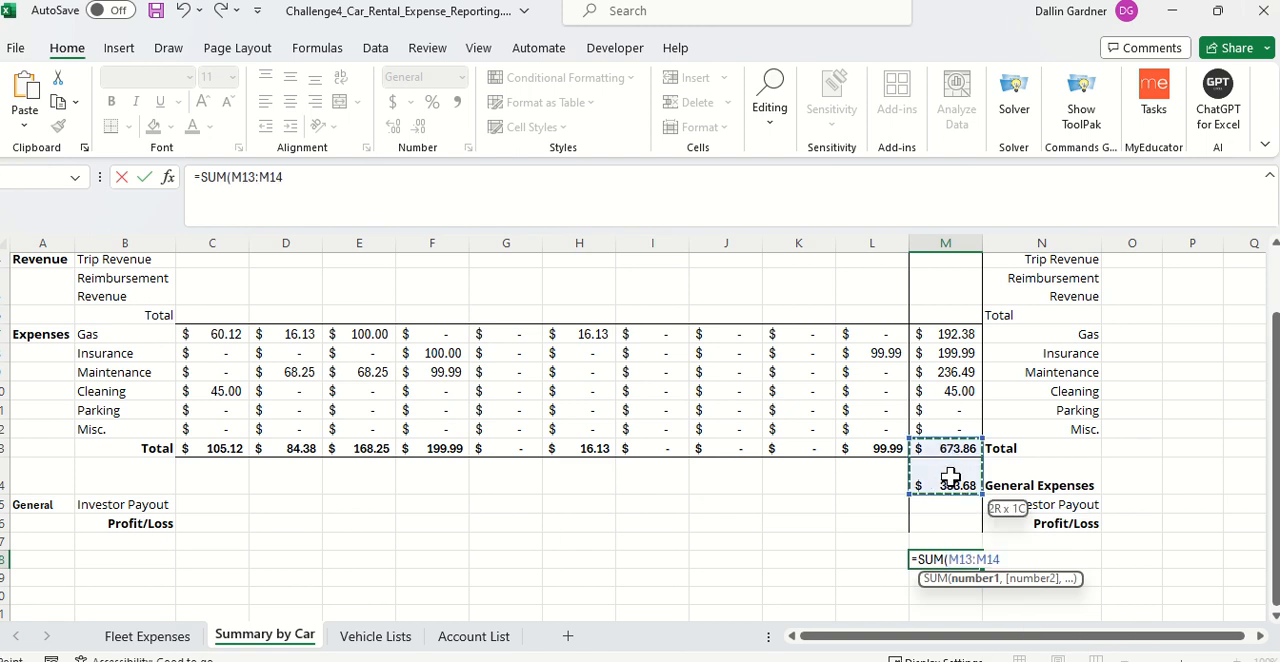
key("Return")
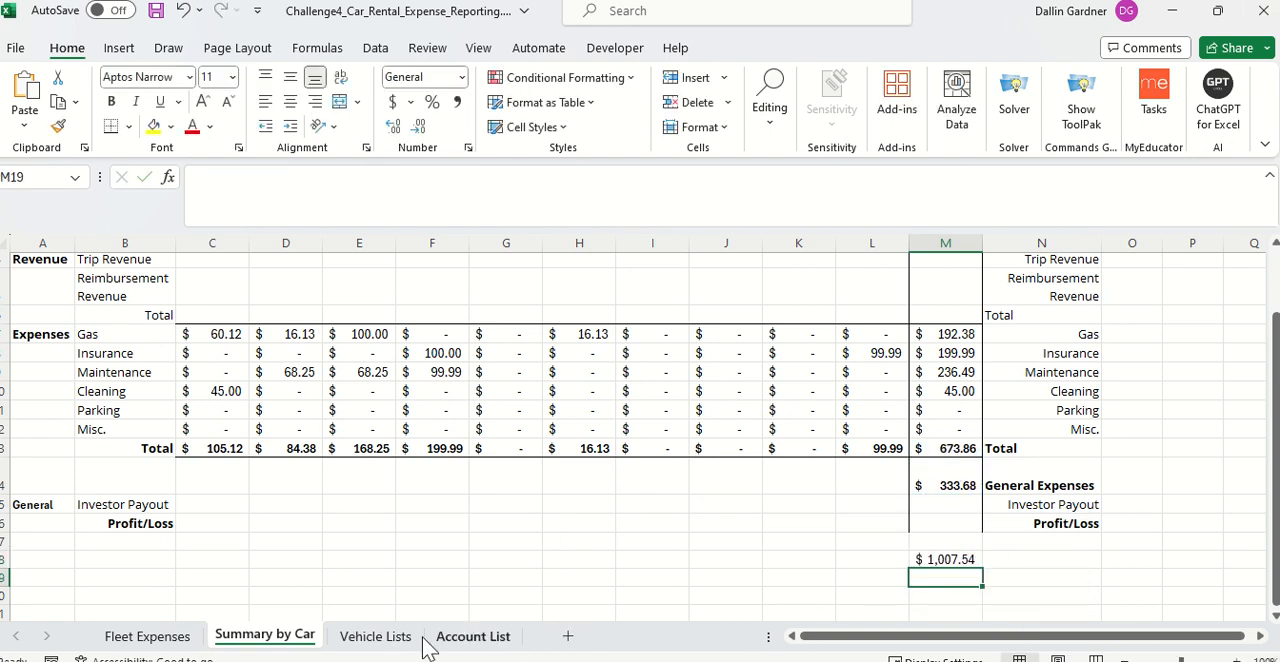
Step: Sum the Fleet Expenses costs D2:D21 in D22 to check them against the summary total
left_click(150, 637)
scroll(730, 565, "down", 7)
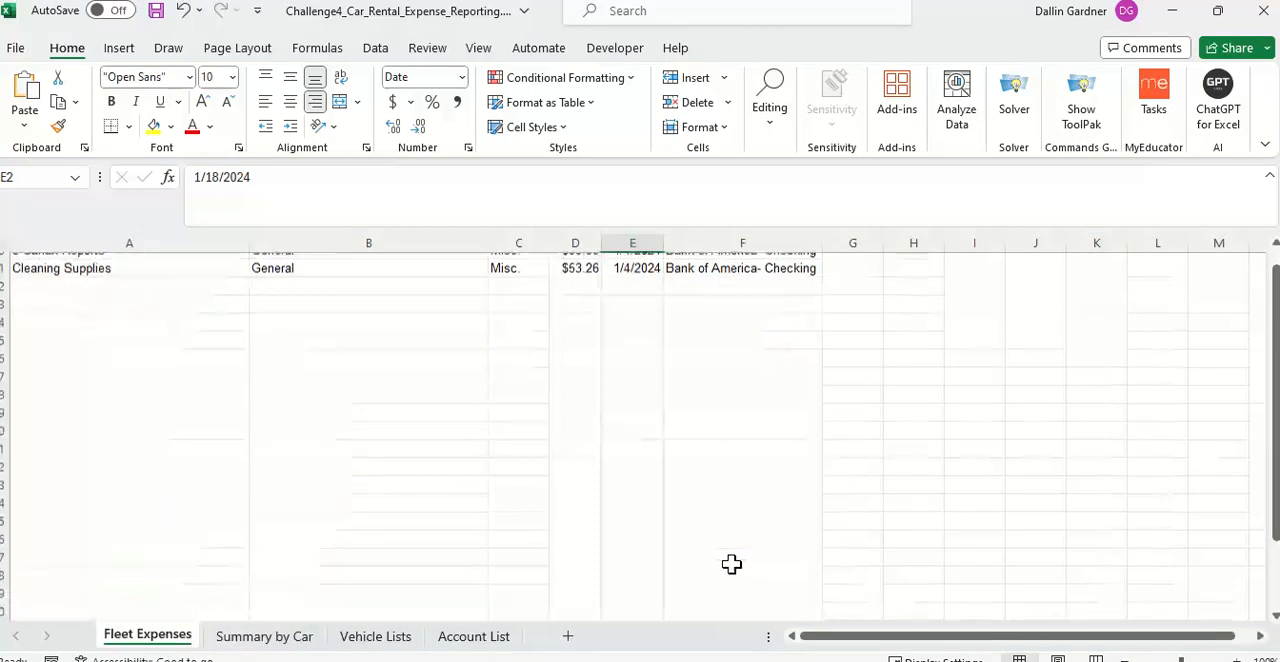
left_click(575, 276)
type("=sum")
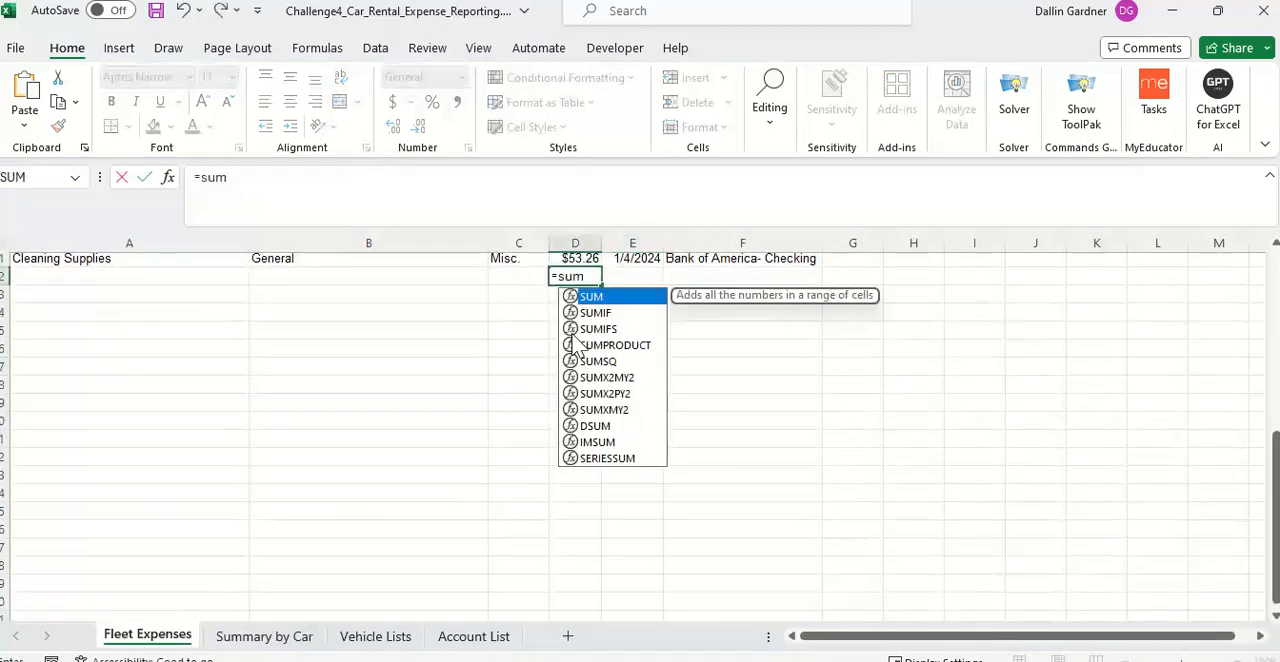
key("Tab")
scroll(571, 333, "up", 7)
left_click_drag(575, 275, 578, 527)
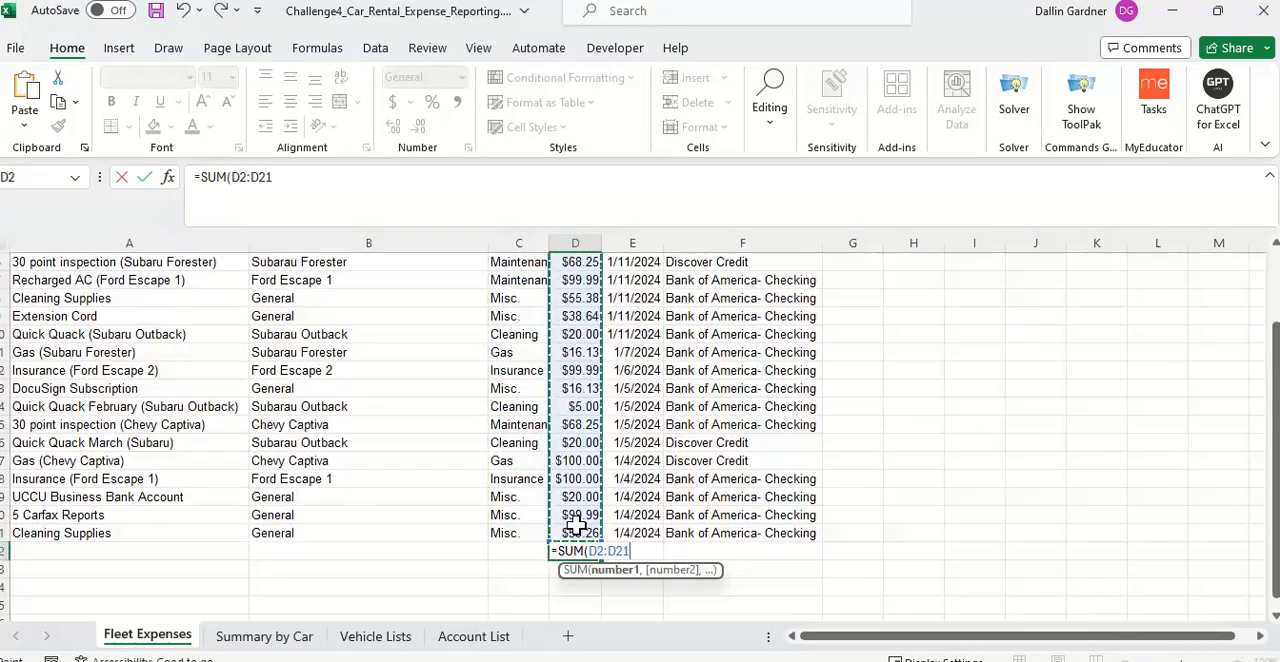
key("Return")
Step: Delete the temporary check sums in D22 of Fleet Expenses and M18 of Summary by Car
left_click(580, 548)
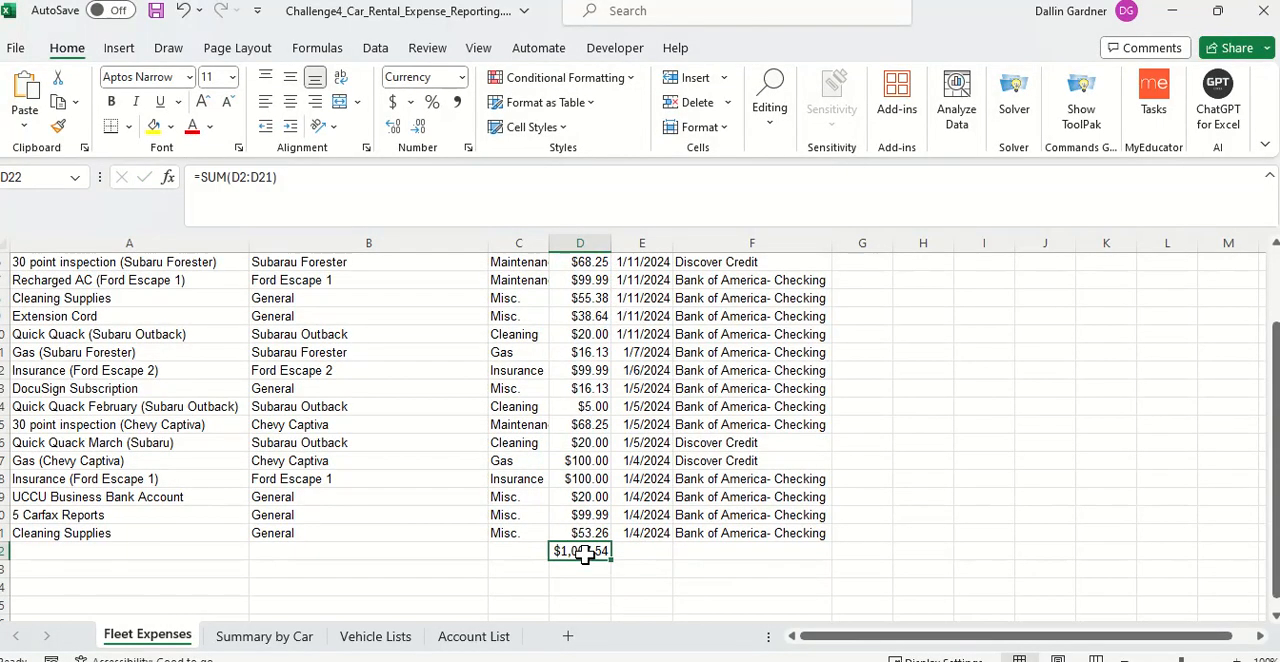
double_click(585, 552)
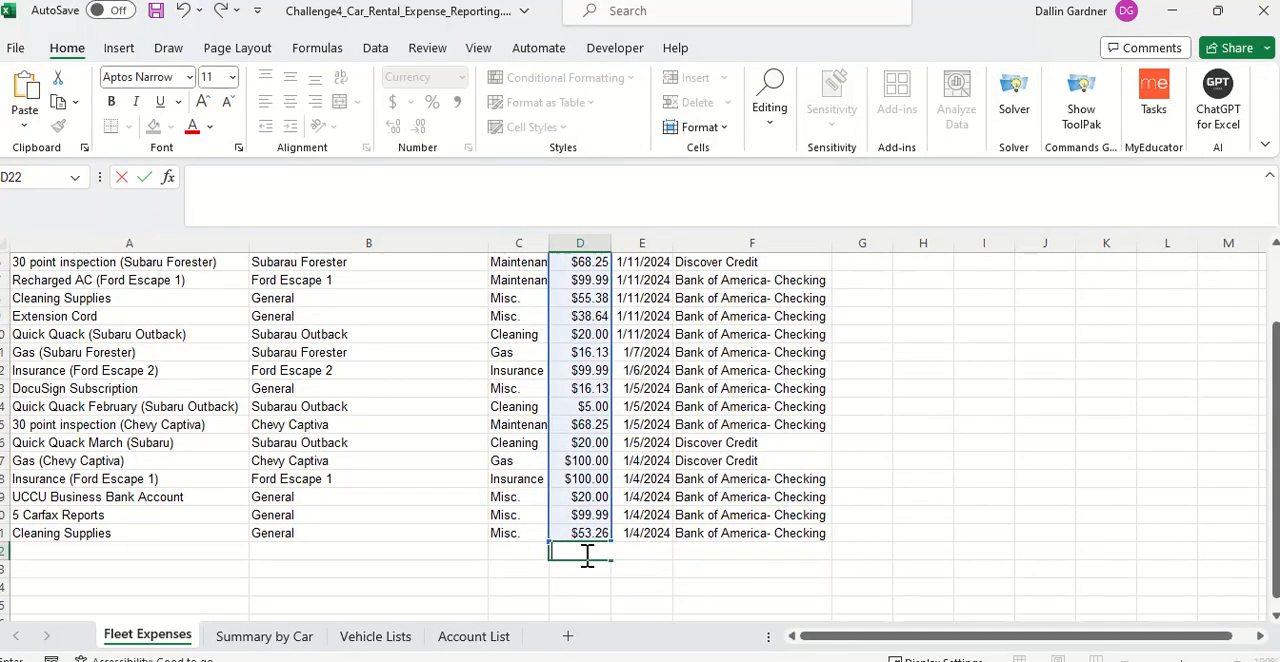
left_click(264, 636)
left_click(937, 557)
key("BackSpace")
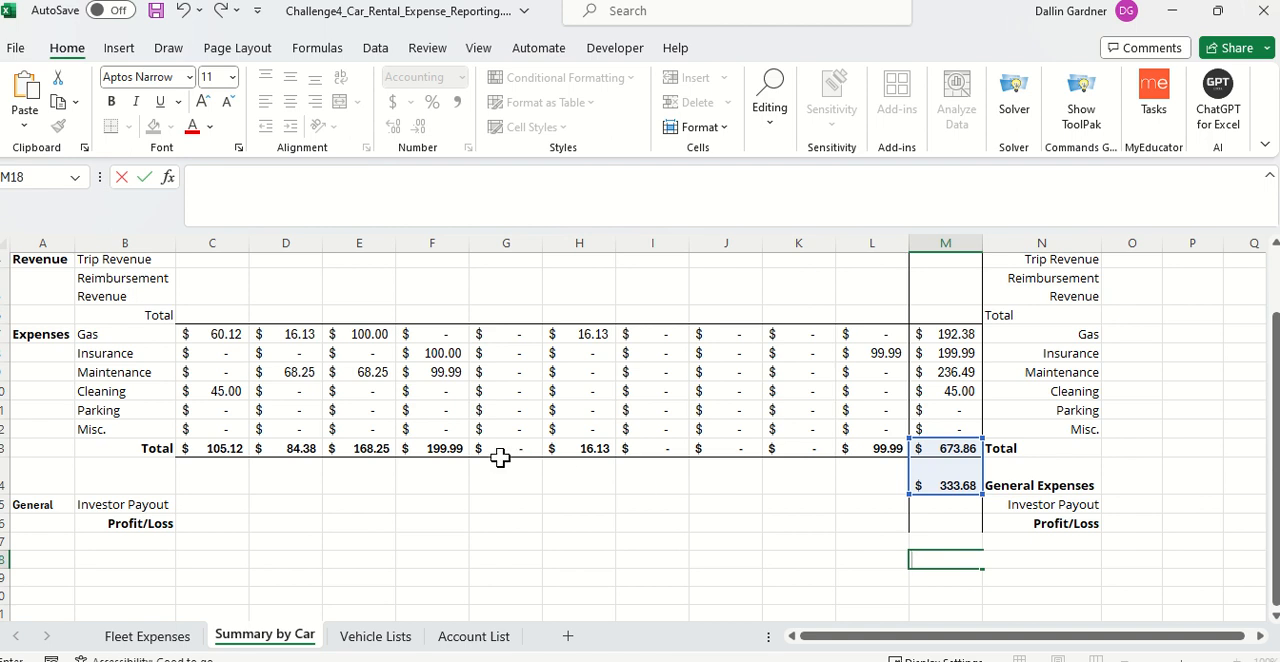
Step: Run the New Expense macro on the Fleet Expenses sheet to insert three blank rows below the headers
left_click(147, 636)
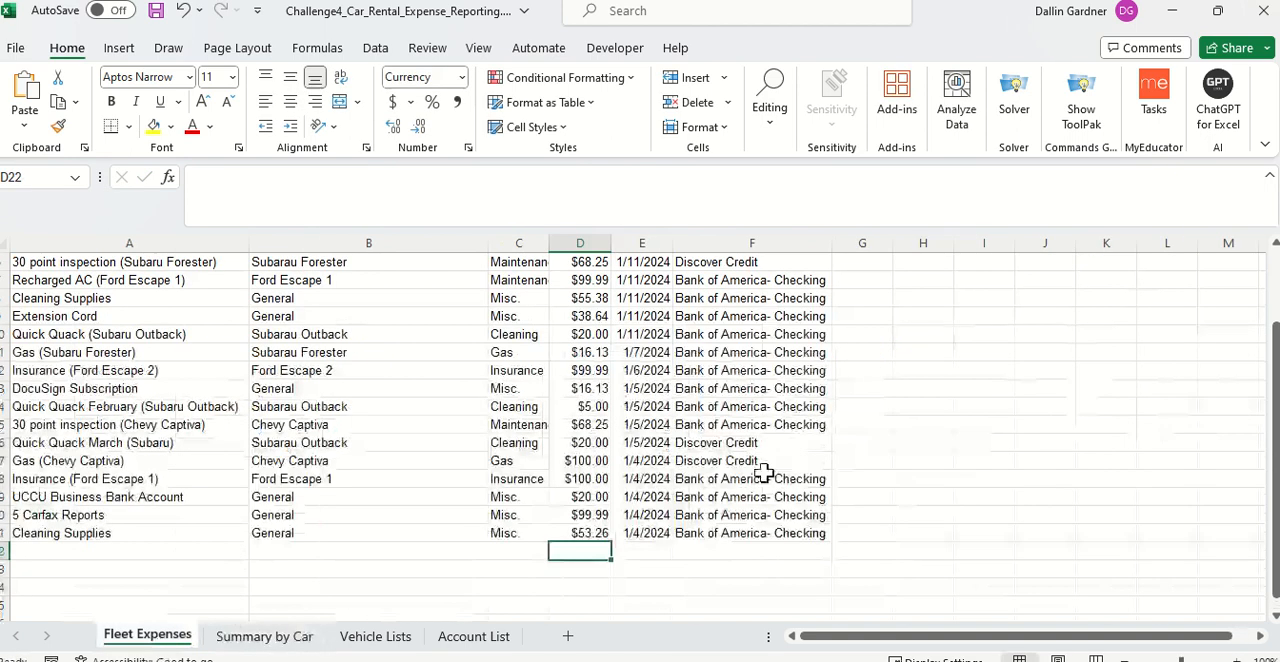
scroll(830, 400, "up", 2)
left_click(1008, 320)
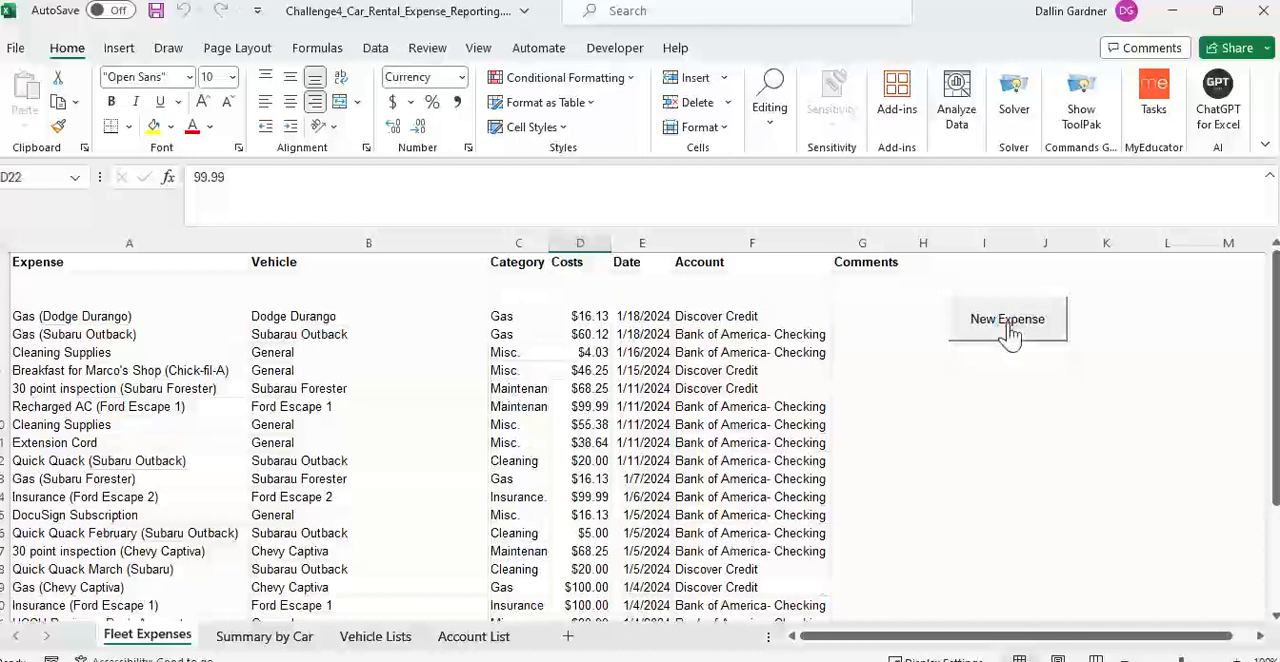
Step: Enter "Insurace (Kia Sorento)" as the expense in A2
left_click(117, 278)
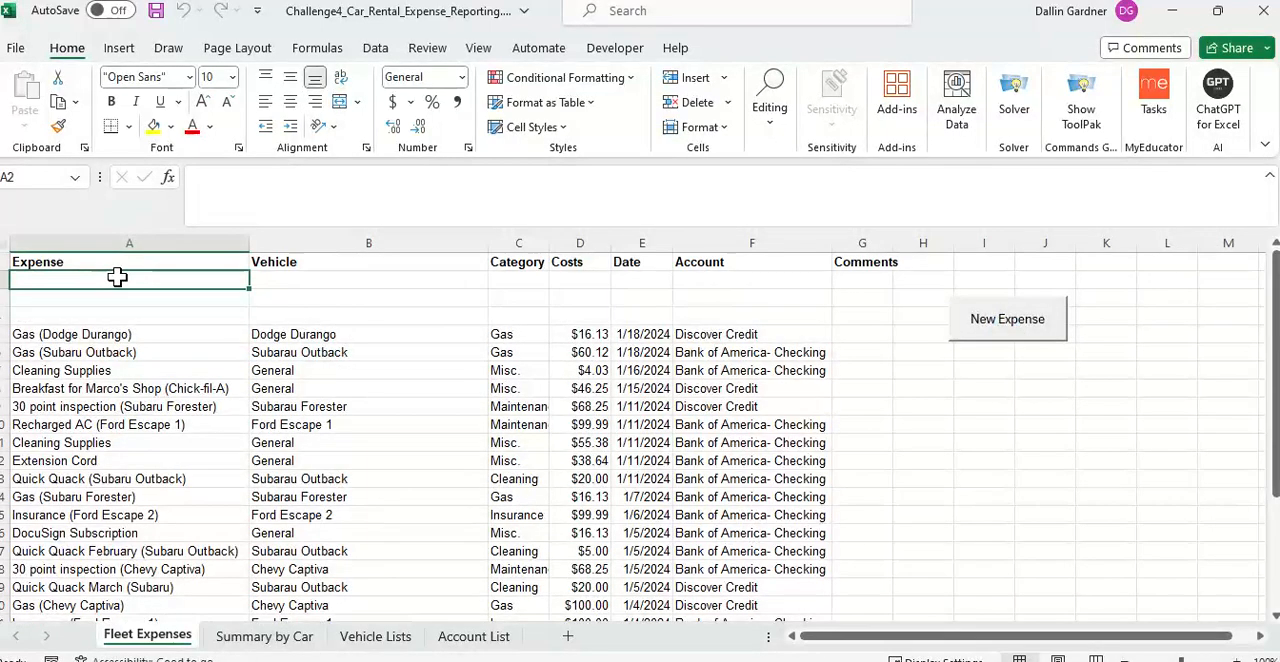
type("INsu")
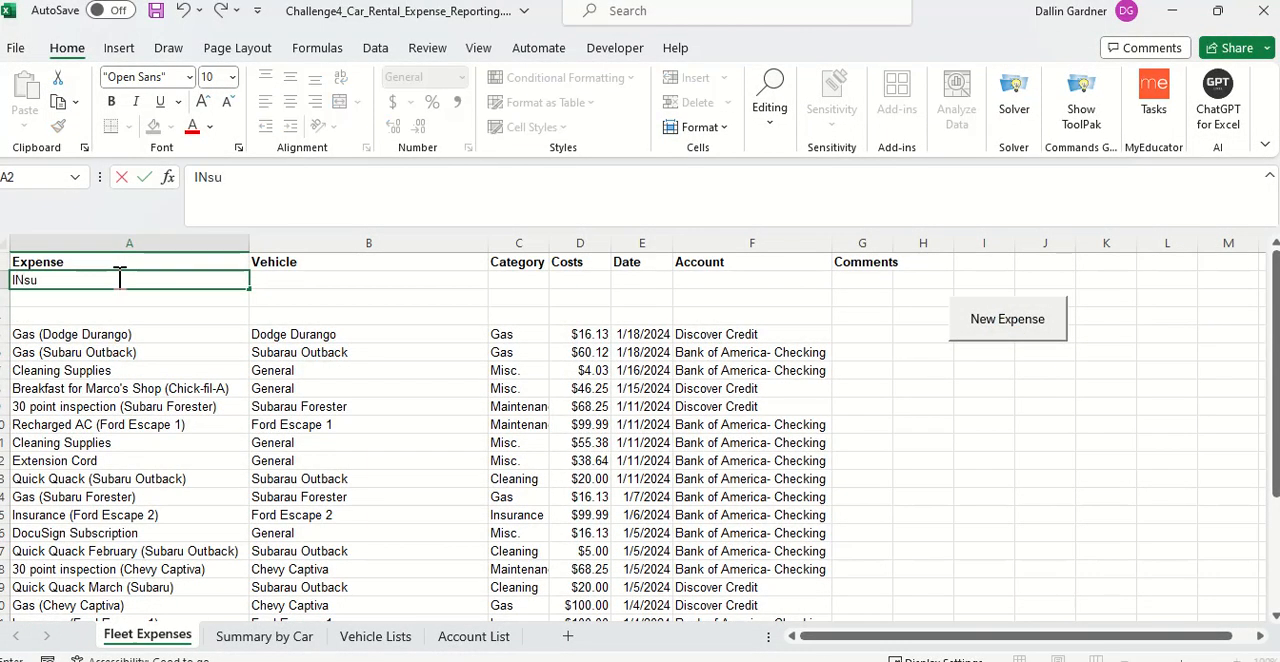
key("BackSpace")
type("nsurac")
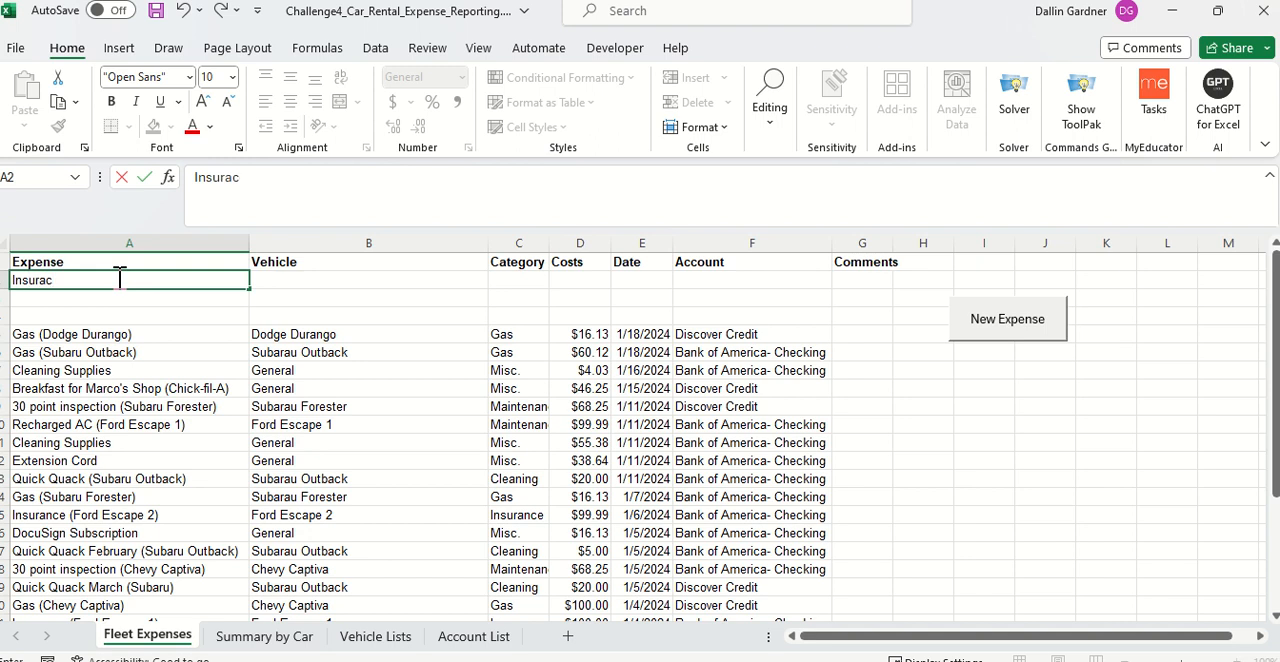
type("e (Kia Sorento)")
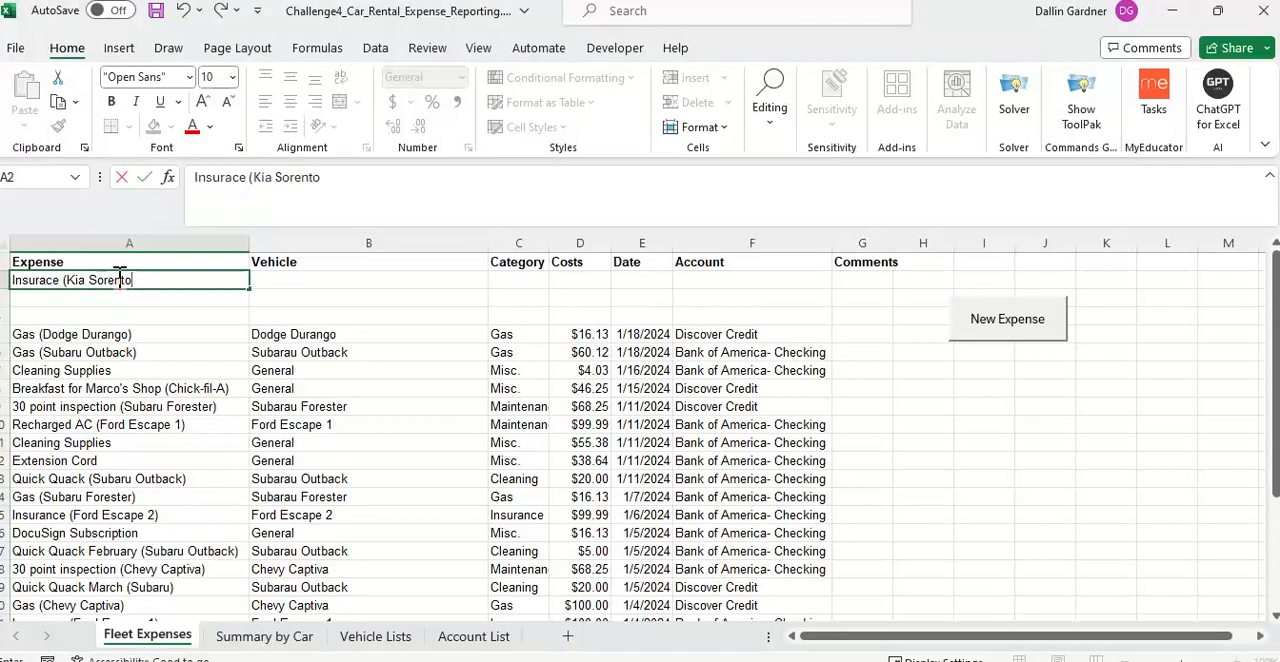
key("Return")
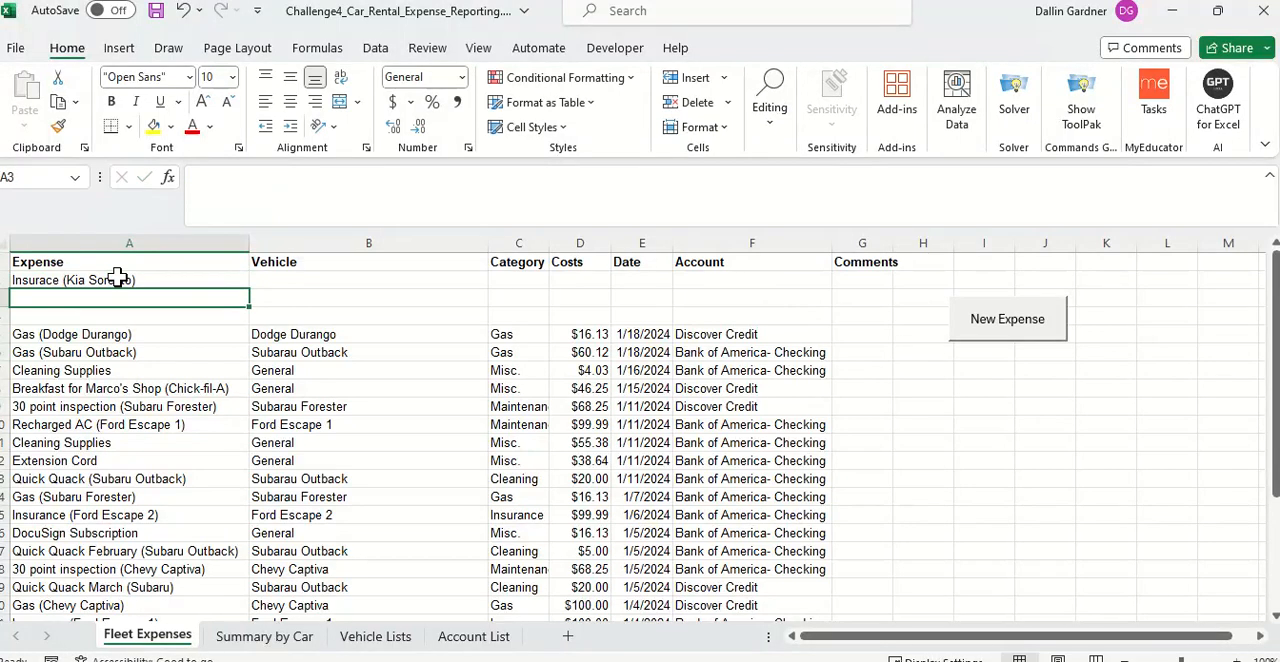
Step: Enter "Insurace (Fiat 500)" as the expense in A3, adapting the autocompleted Kia Sorento text
type("Insurace (Kia Sorento")
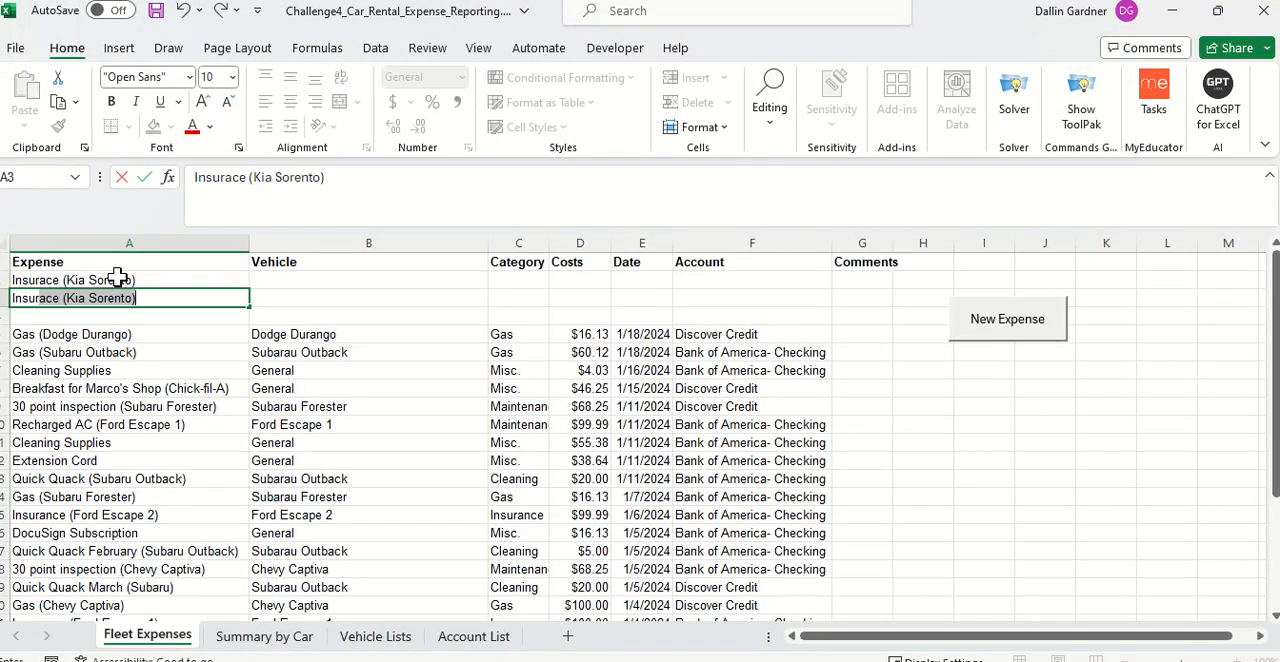
key("Tab")
double_click(121, 296)
key("BackSpace")
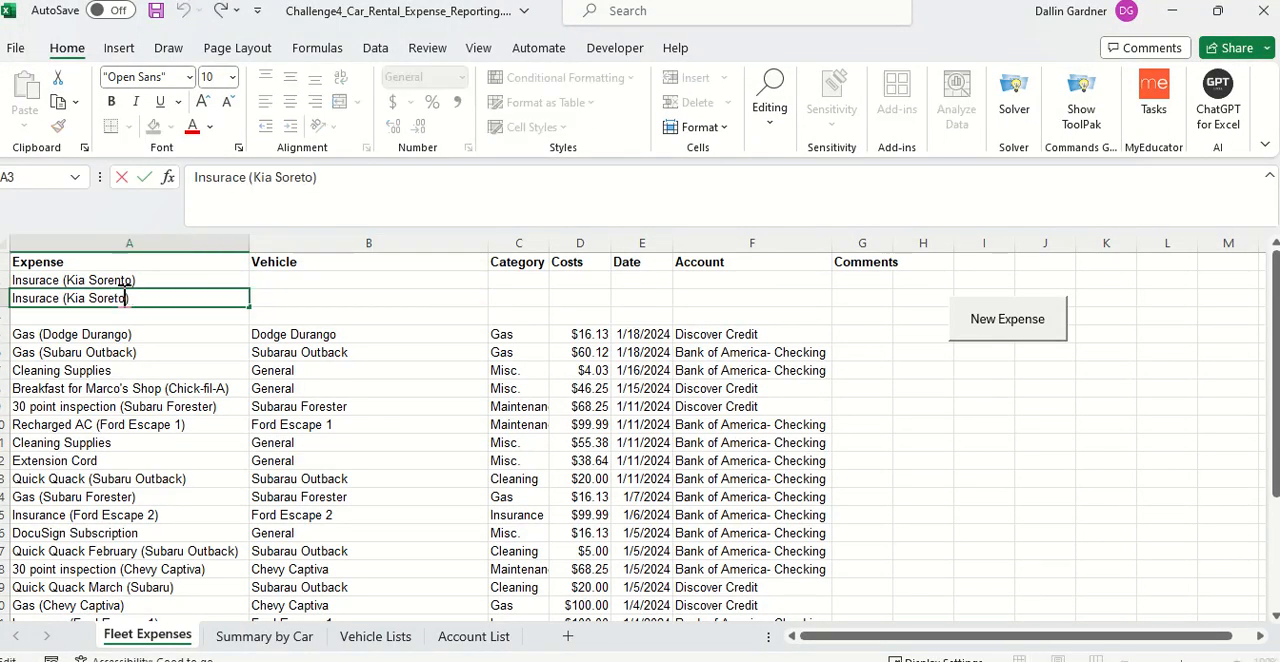
key("BackSpace")
key("BackSpace")
key("BackSpace")
key("BackSpace")
key("BackSpace")
key("BackSpace")
key("BackSpace")
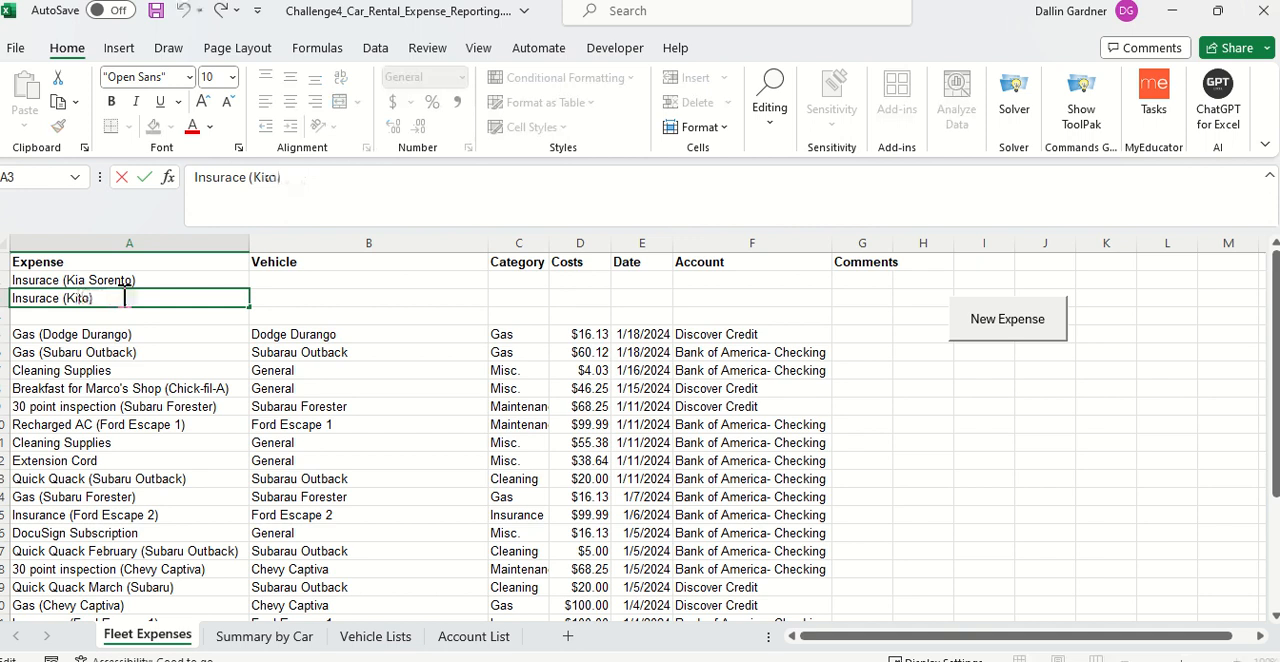
key("BackSpace")
key("BackSpace")
key("BackSpace")
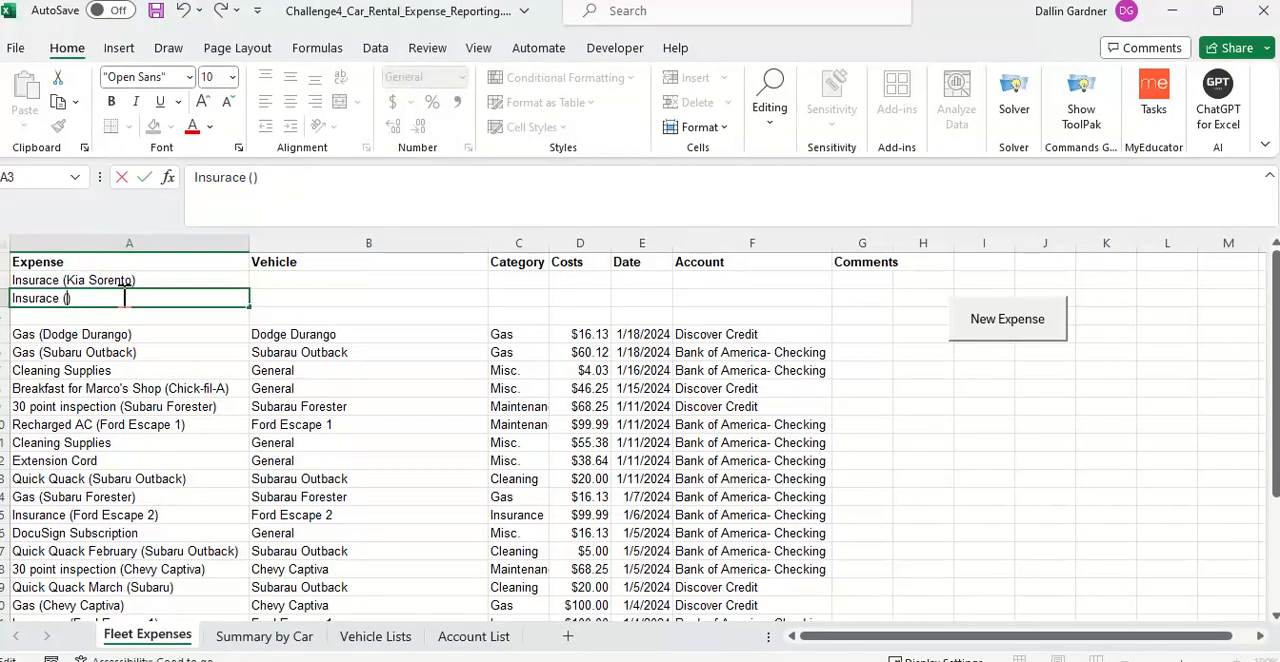
type("Fiat 500")
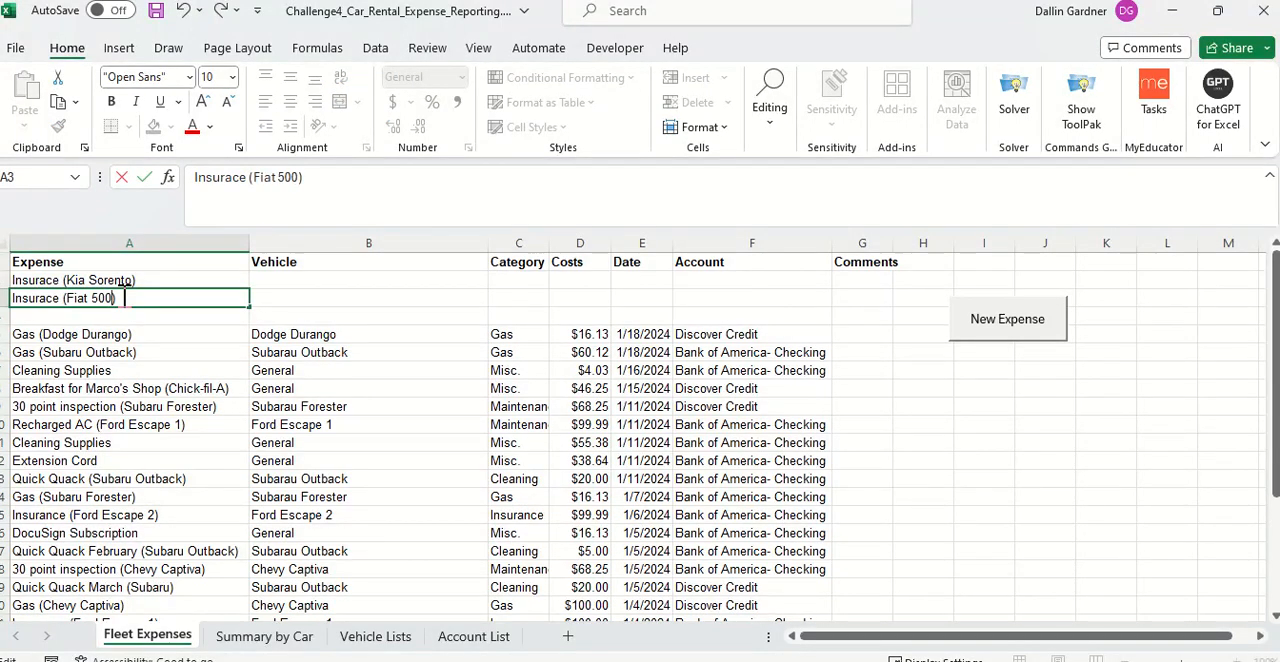
key("Return")
Step: Enter "Parking (subuaru Outback)" as the expense in A4
type("Parking (")
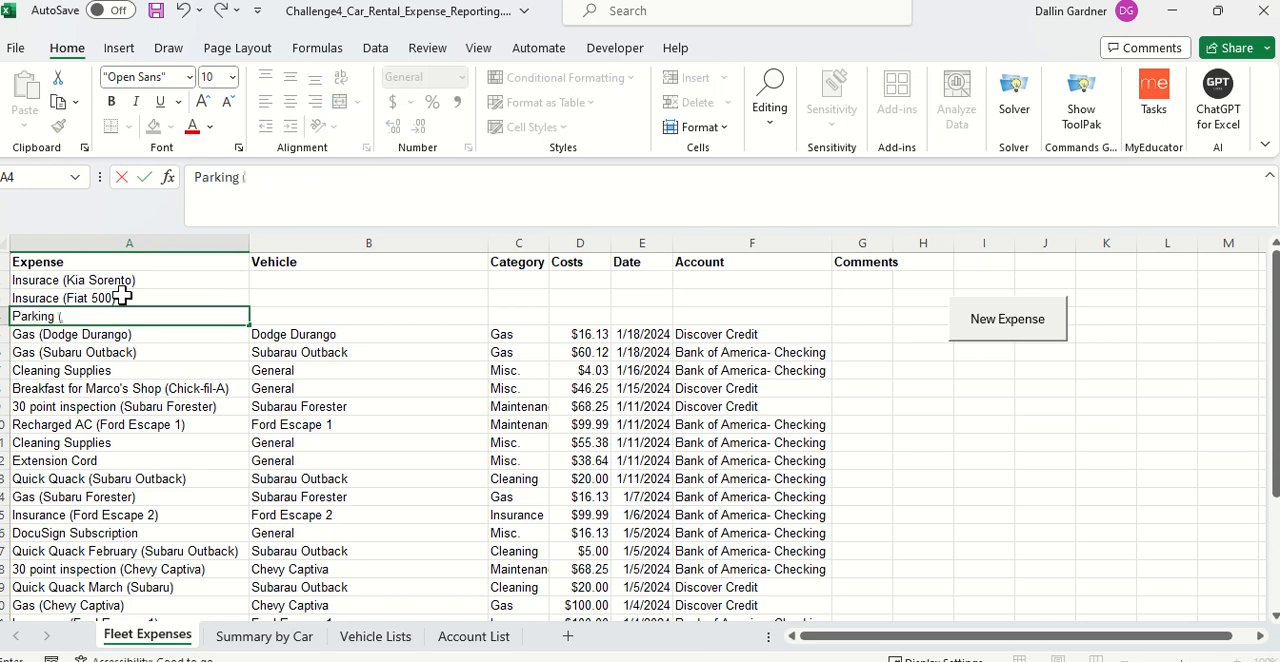
type("subuar")
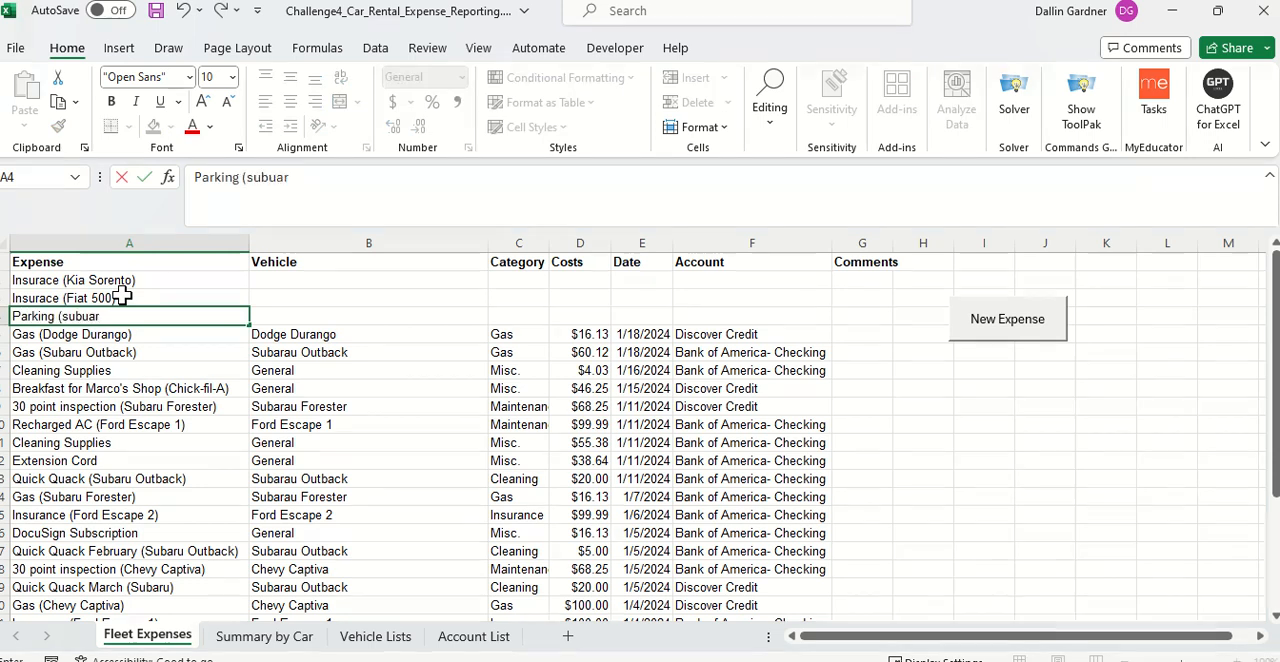
type("u Out")
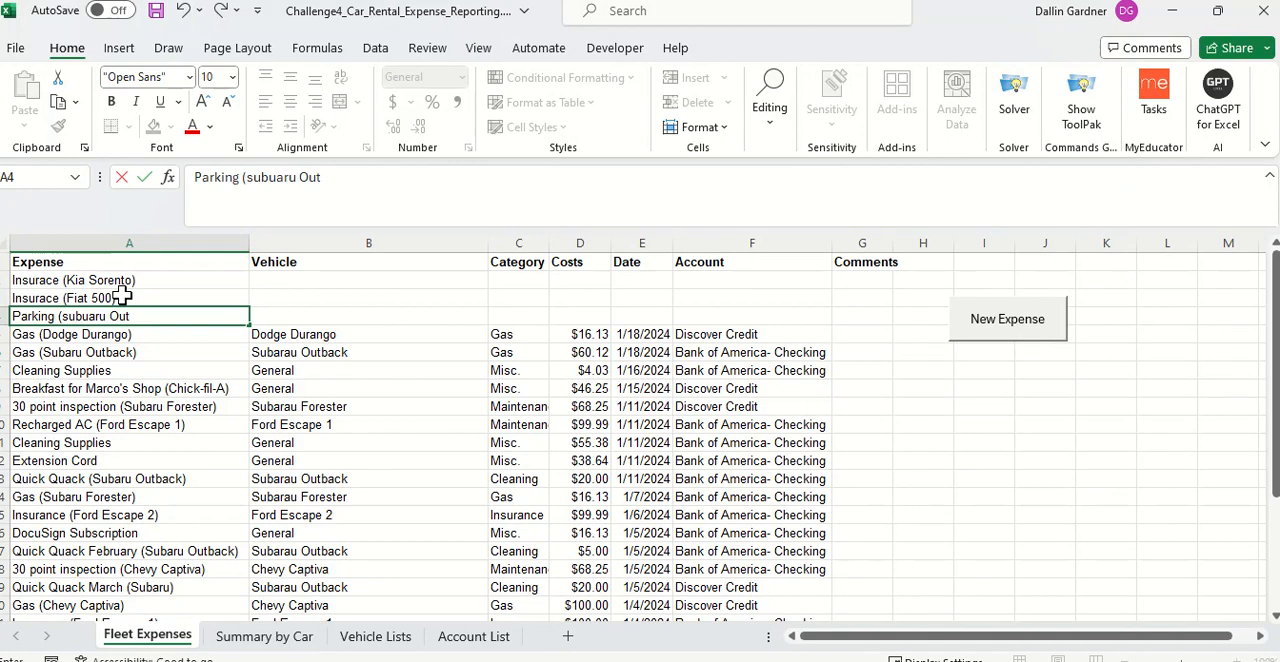
type("back)")
key("Tab")
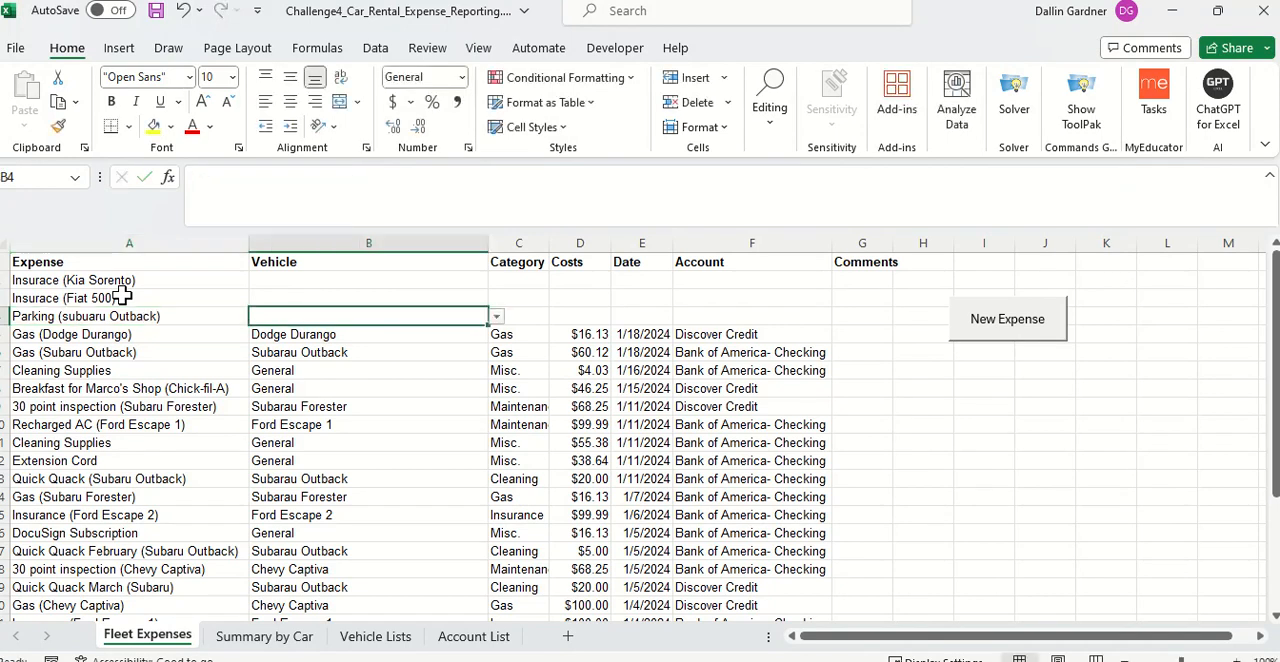
Step: Add the comment "At SLC airport" in G4 for the parking expense
key("Tab")
key("Tab")
key("Tab")
key("Tab")
key("Tab")
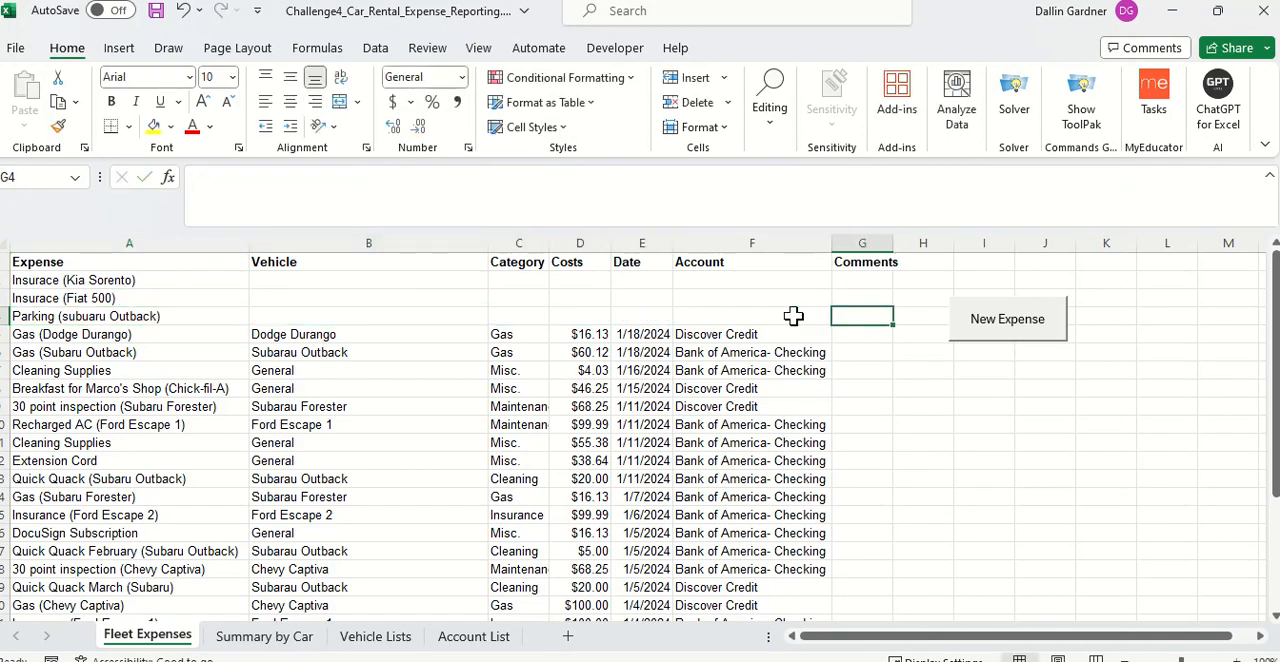
type("At SLC airp")
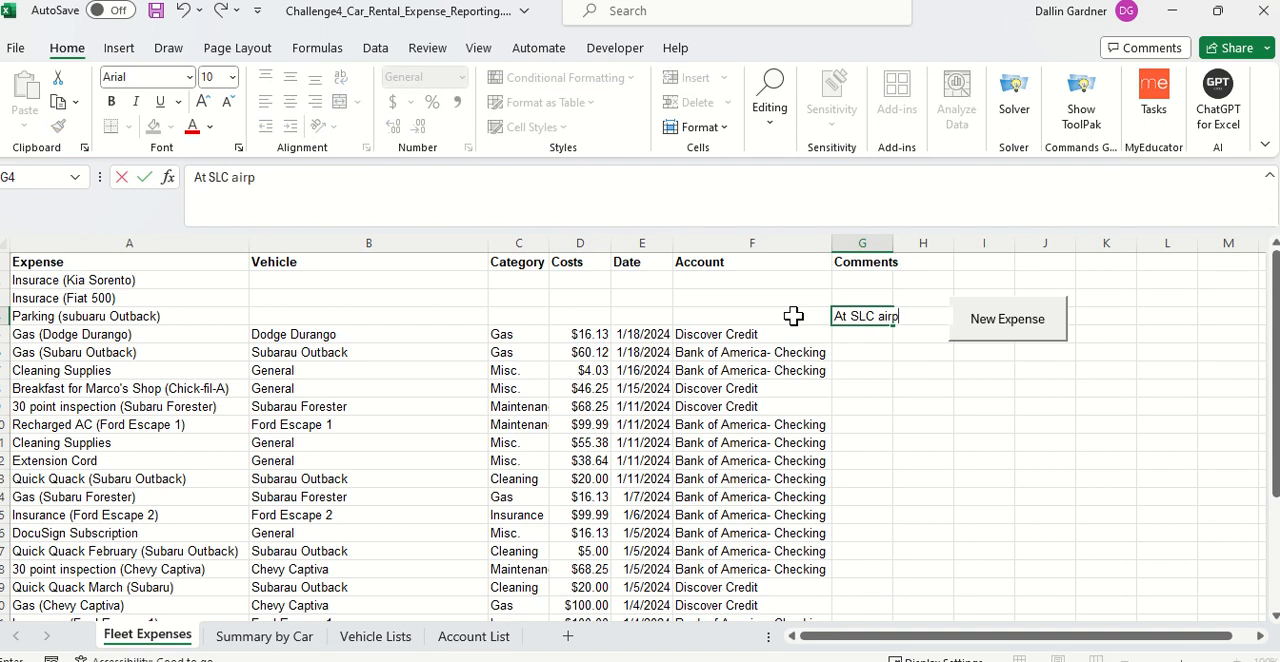
key("shift+Tab")
key("shift+Tab")
key("shift+Tab")
key("shift+Tab")
key("shift+Tab")
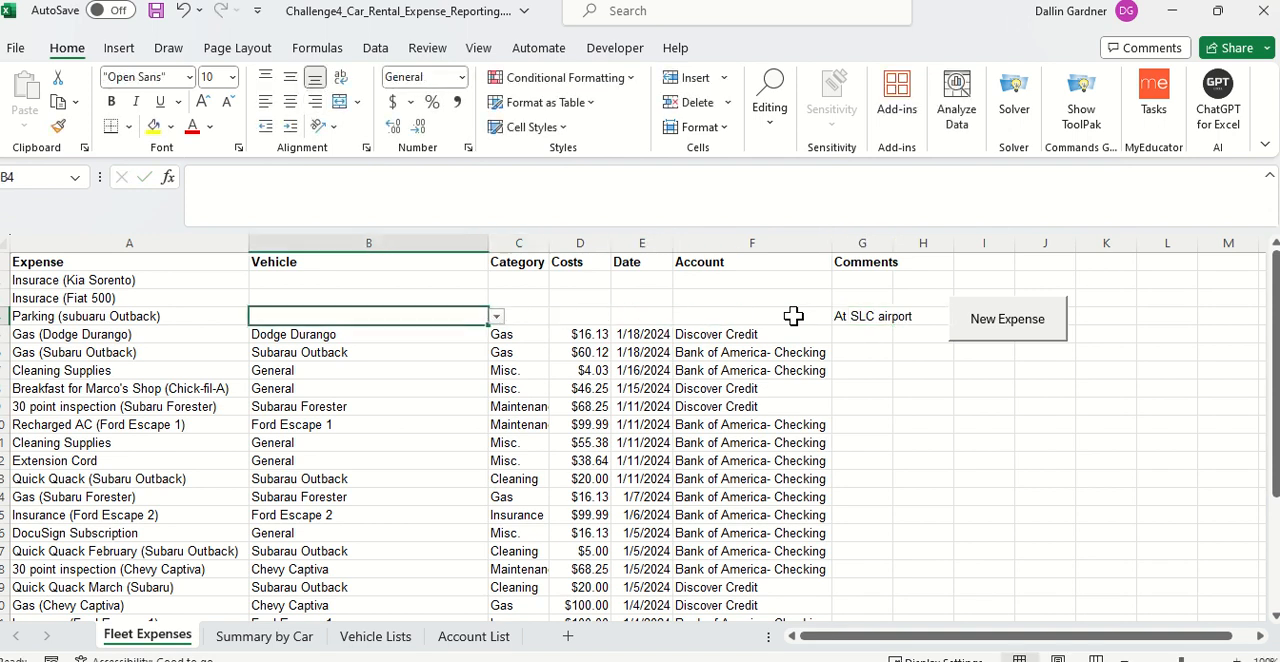
Step: Set the vehicles in B2:B4 to Kia Sorento, Fiat 500 and Subarau Outback, choosing from the validated options
left_click(465, 282)
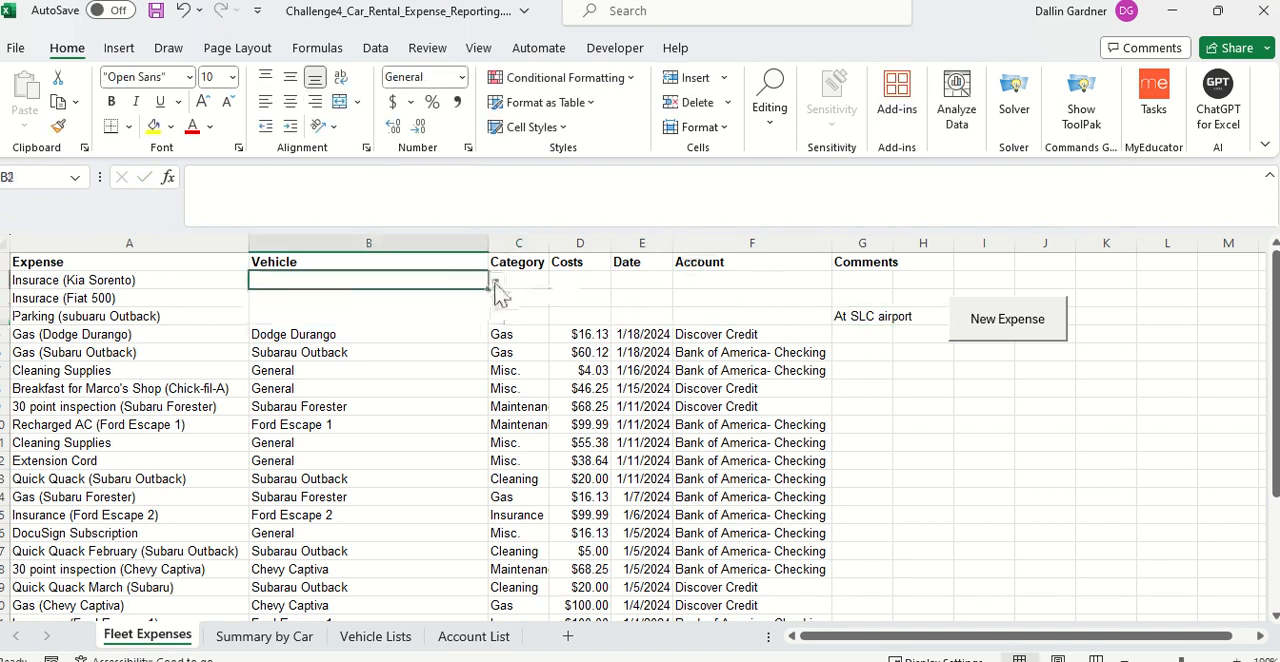
left_click(496, 280)
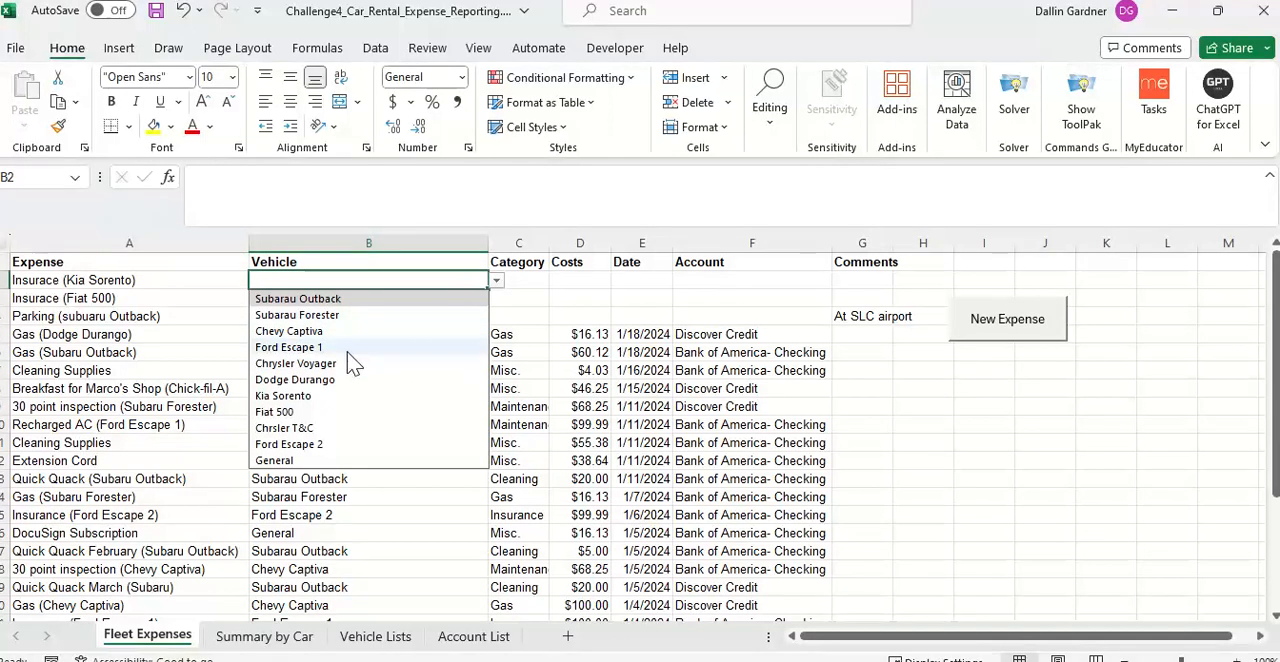
left_click(333, 396)
key("Down")
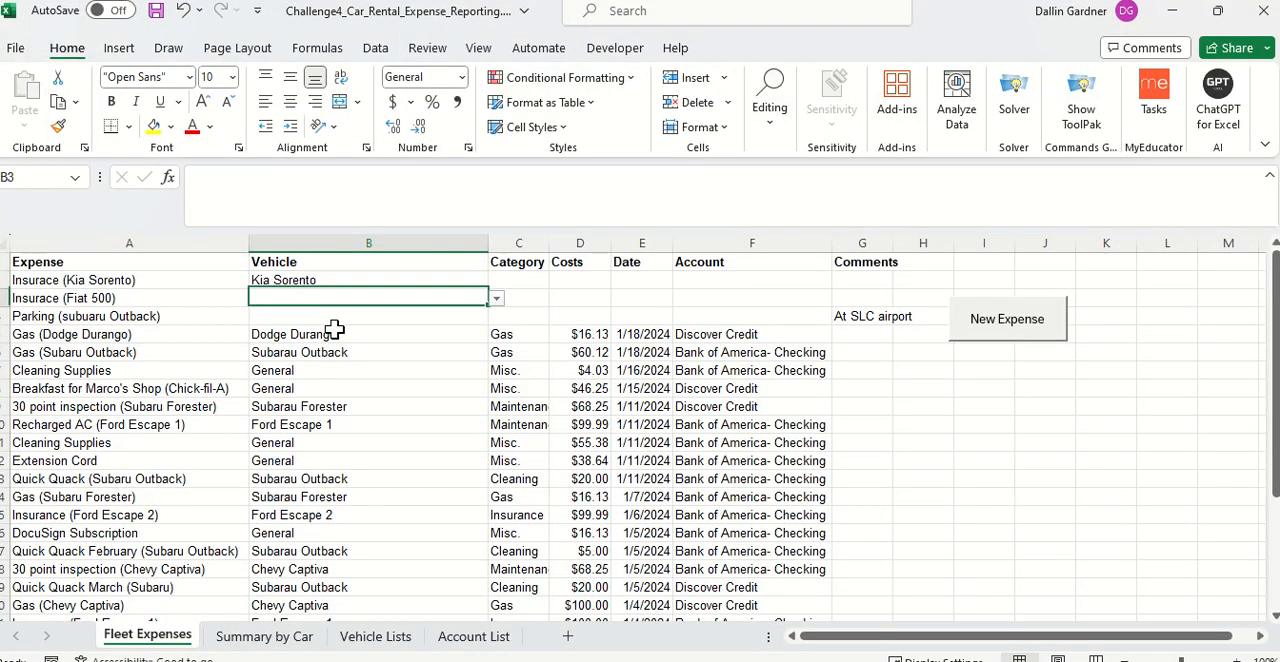
key("alt+Down")
left_click(334, 331)
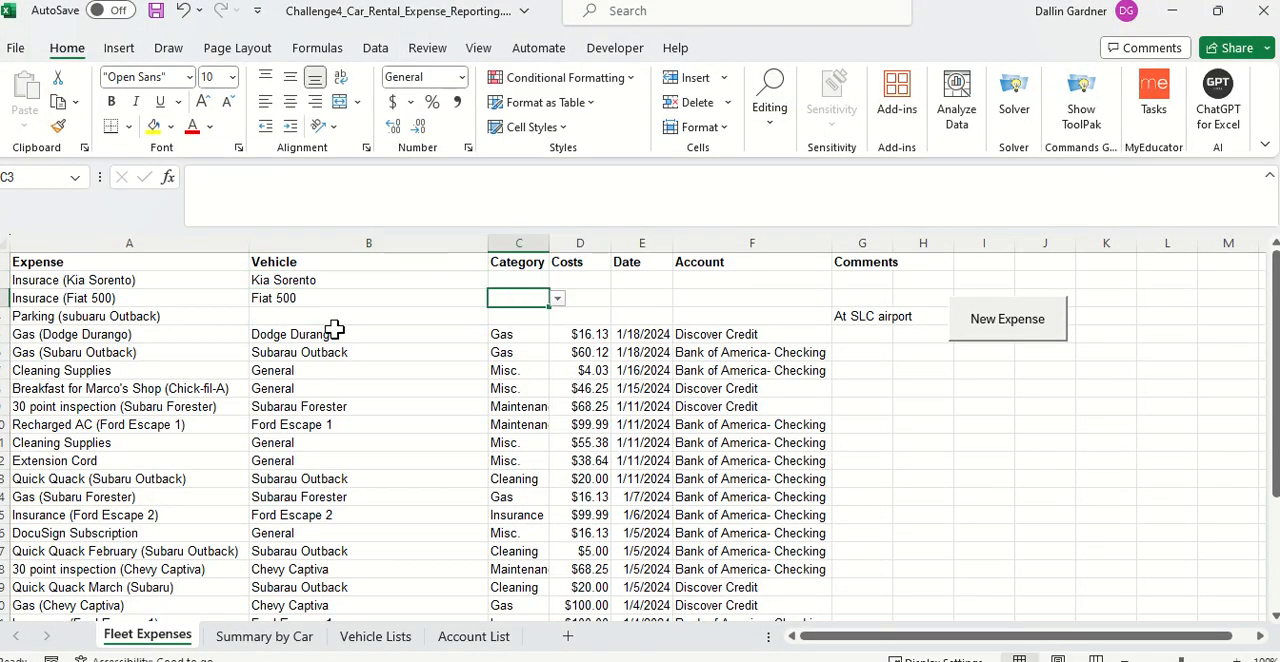
key("Down")
type("su")
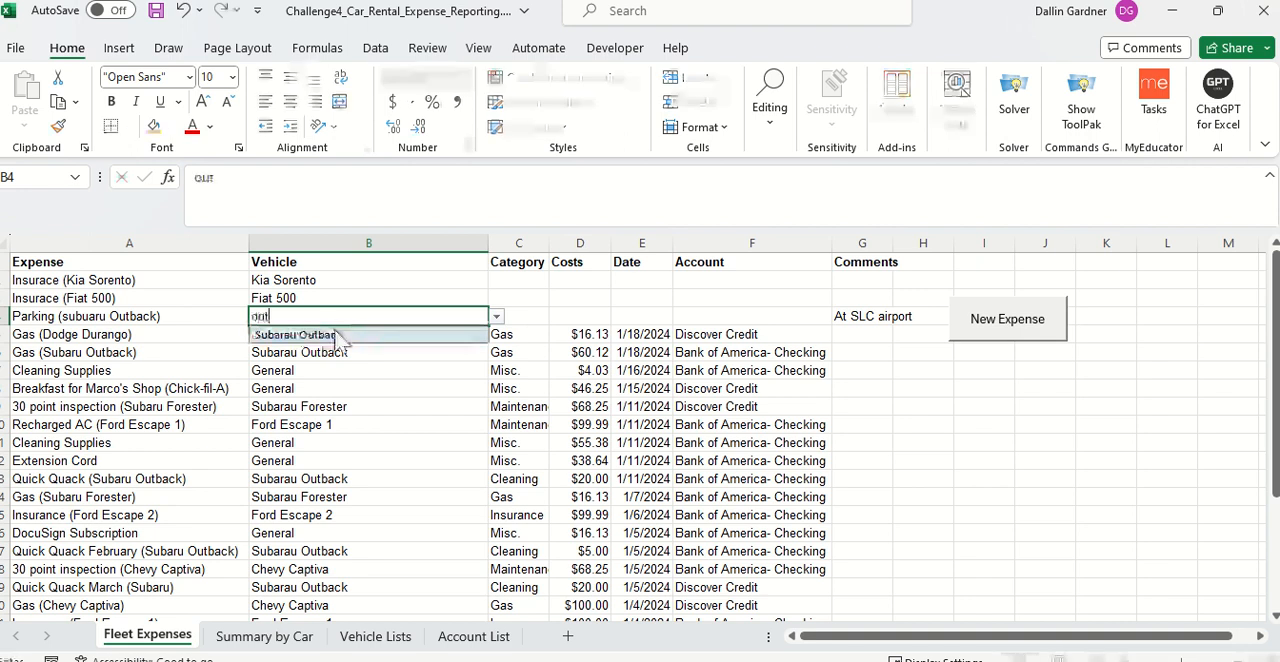
key("Tab")
Step: Set the categories in C2:C4 to Insurance, Insurance and Parking
key("Up")
key("Up")
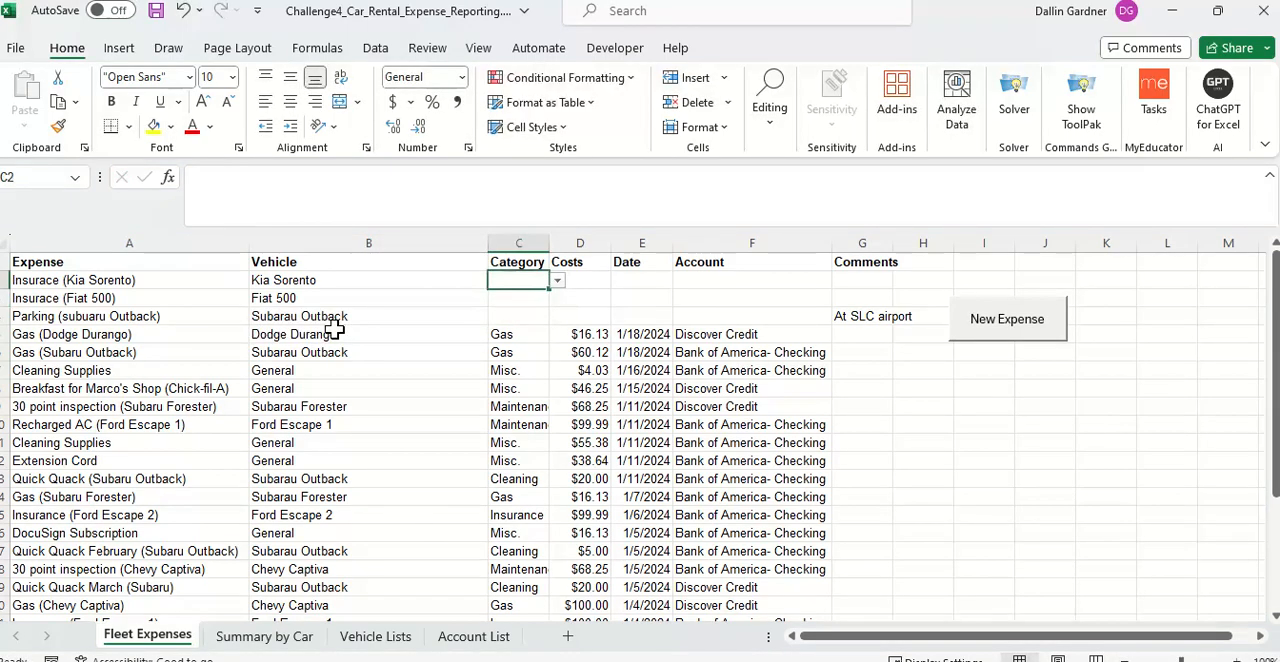
key("Down")
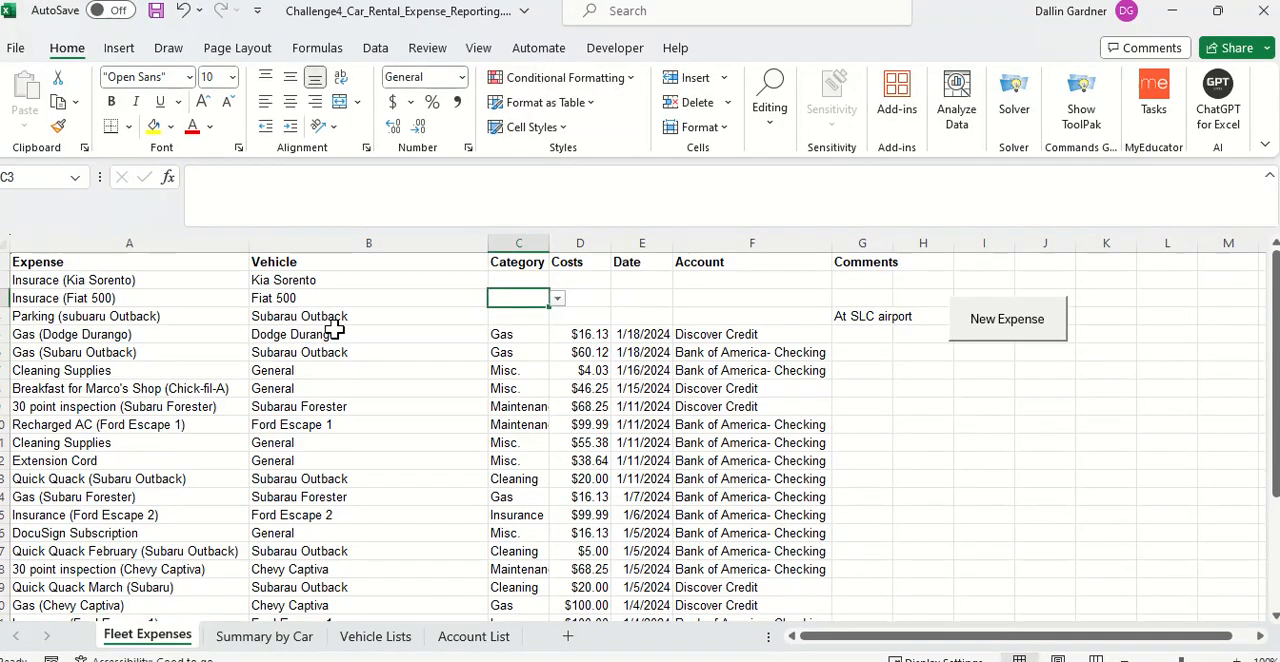
key("Up")
type("i")
key("Return")
type("i")
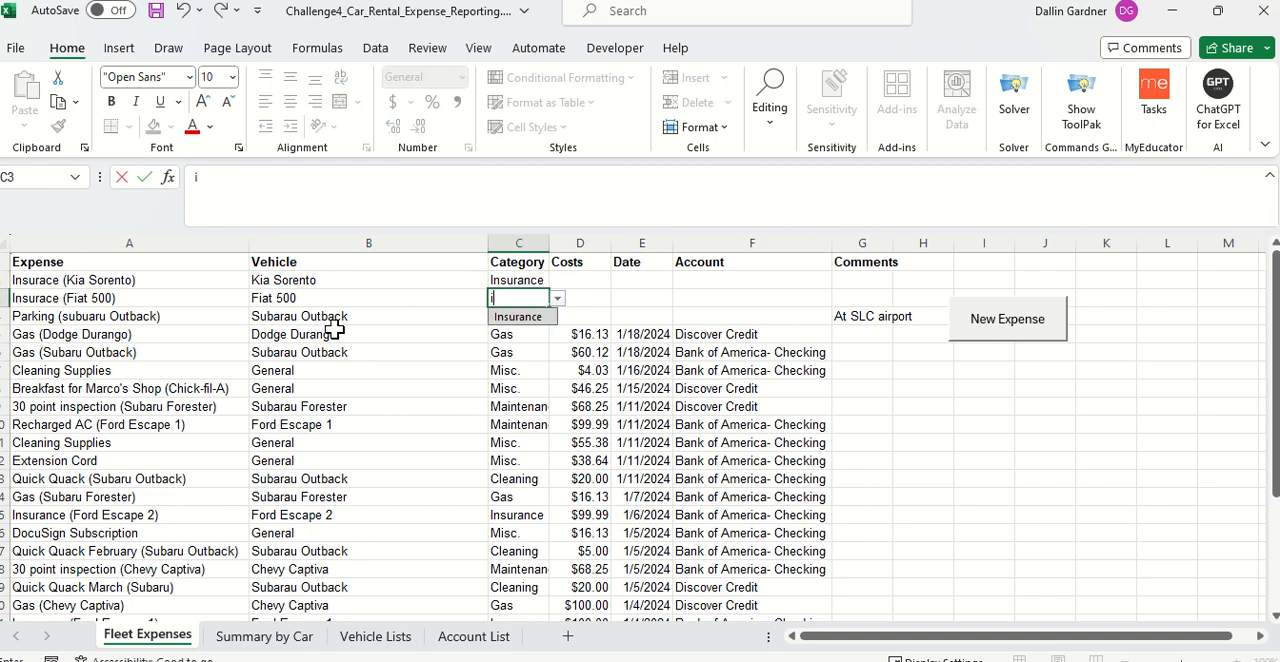
key("Return")
type("par")
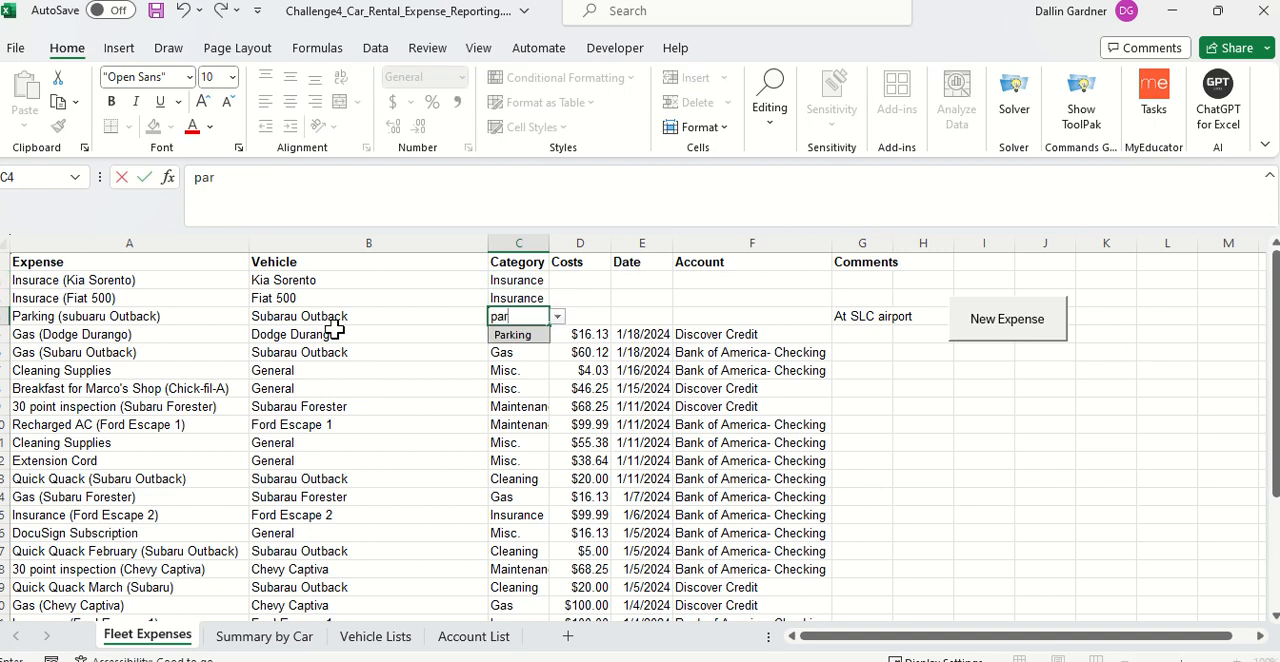
key("Return")
Step: Enter the costs 100, 99 and 3 in D2:D4 for the three new expenses
key("Up")
key("Right")
key("Up")
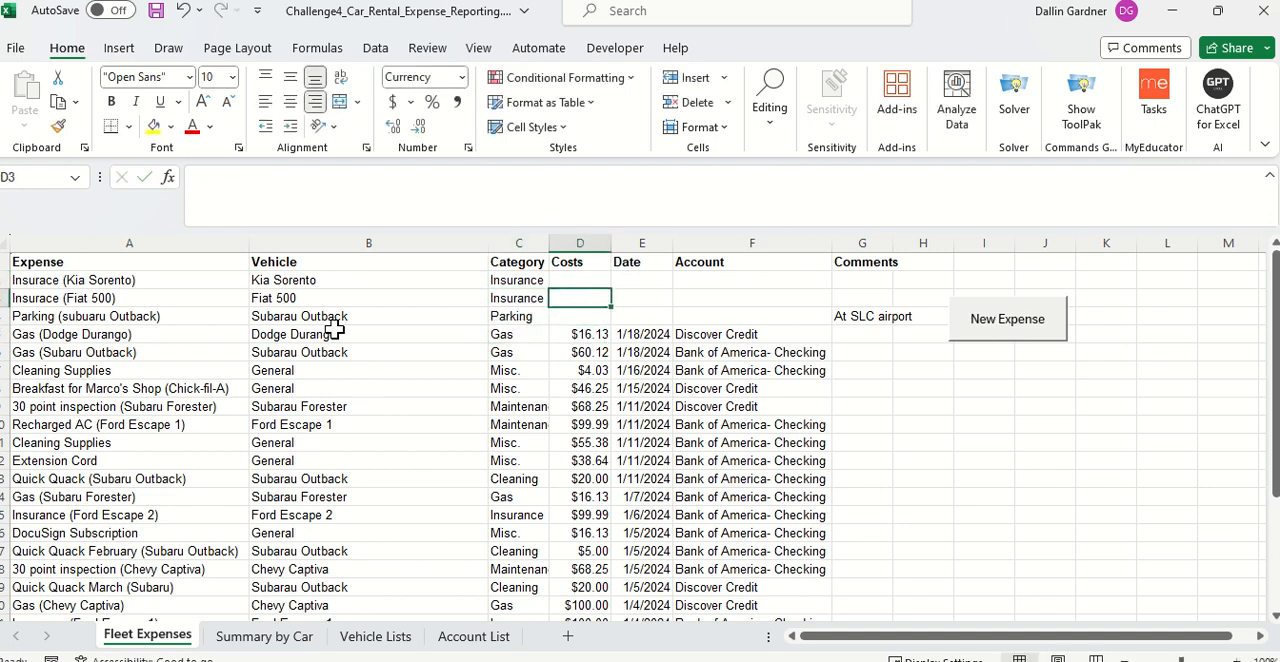
key("Up")
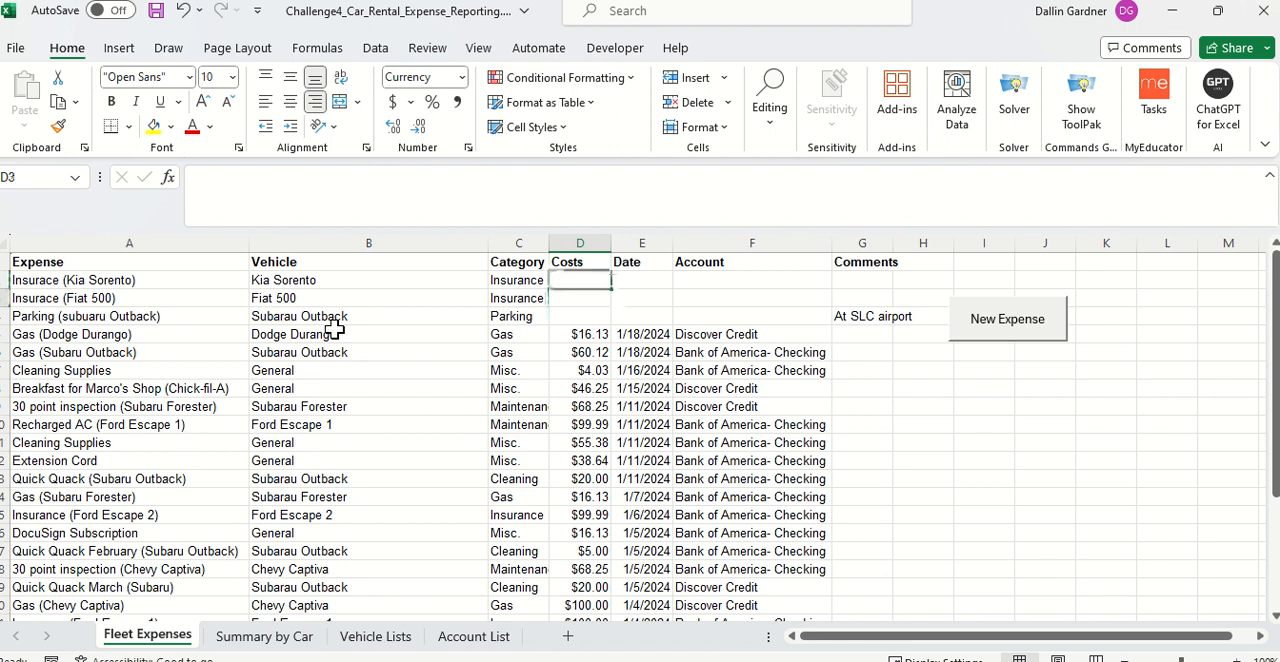
type("100")
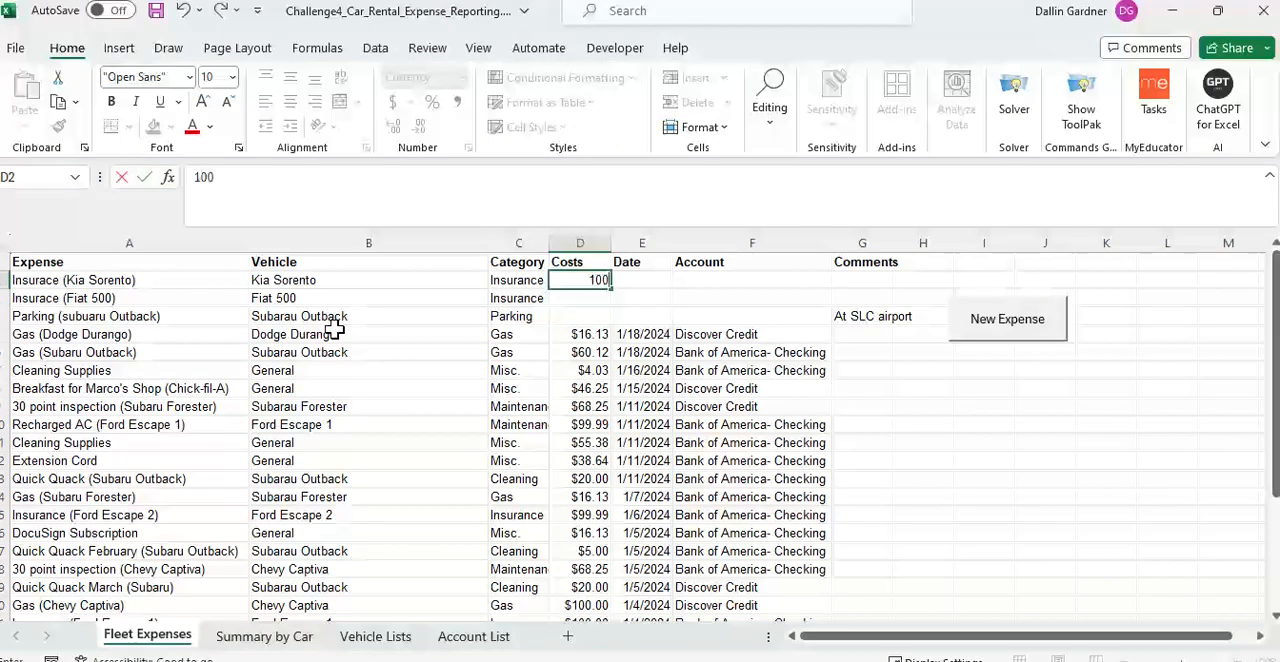
key("Return")
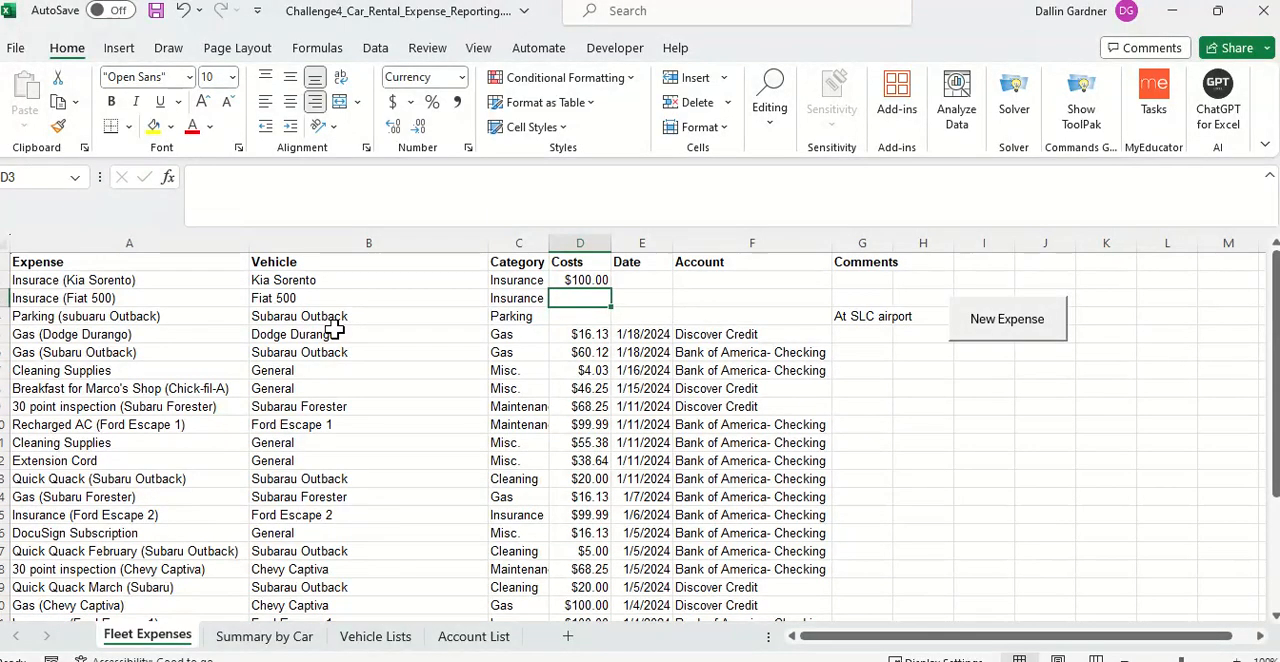
type("99")
key("Return")
type("3")
key("Return")
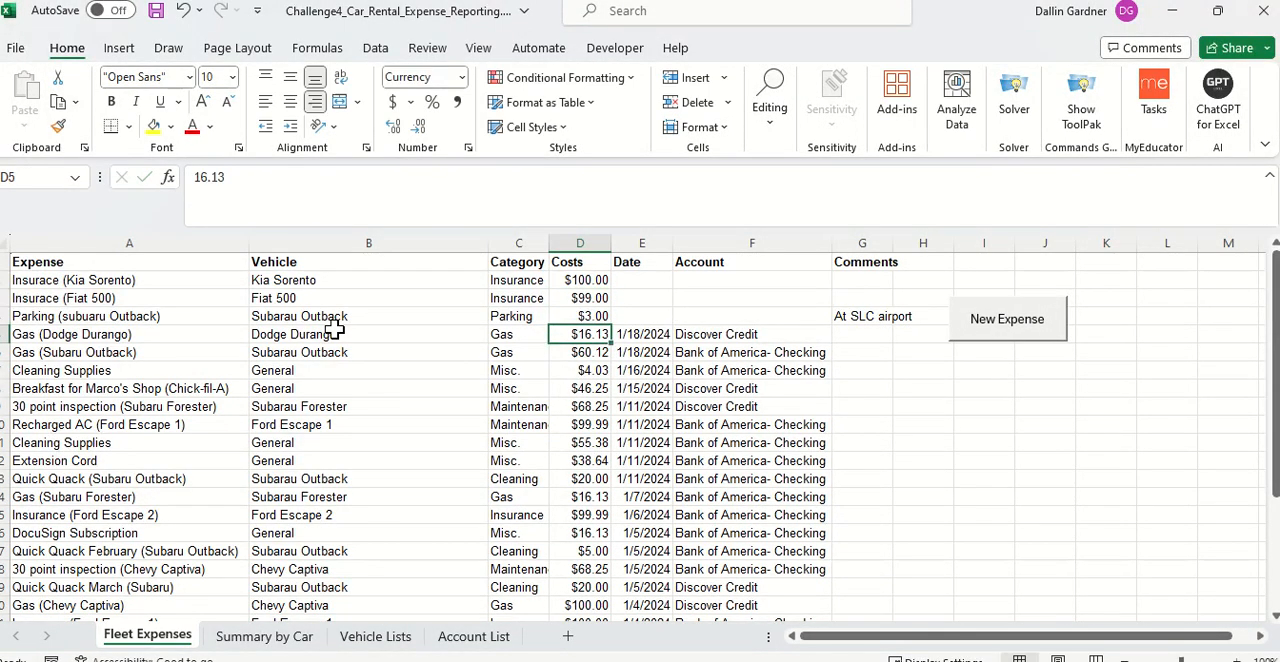
Step: Enter the dates 2/4/2024, 2/1/2024 and 1/20/2024 in E2:E4 for the three new expenses
key("Right")
key("Up")
key("Up")
key("Up")
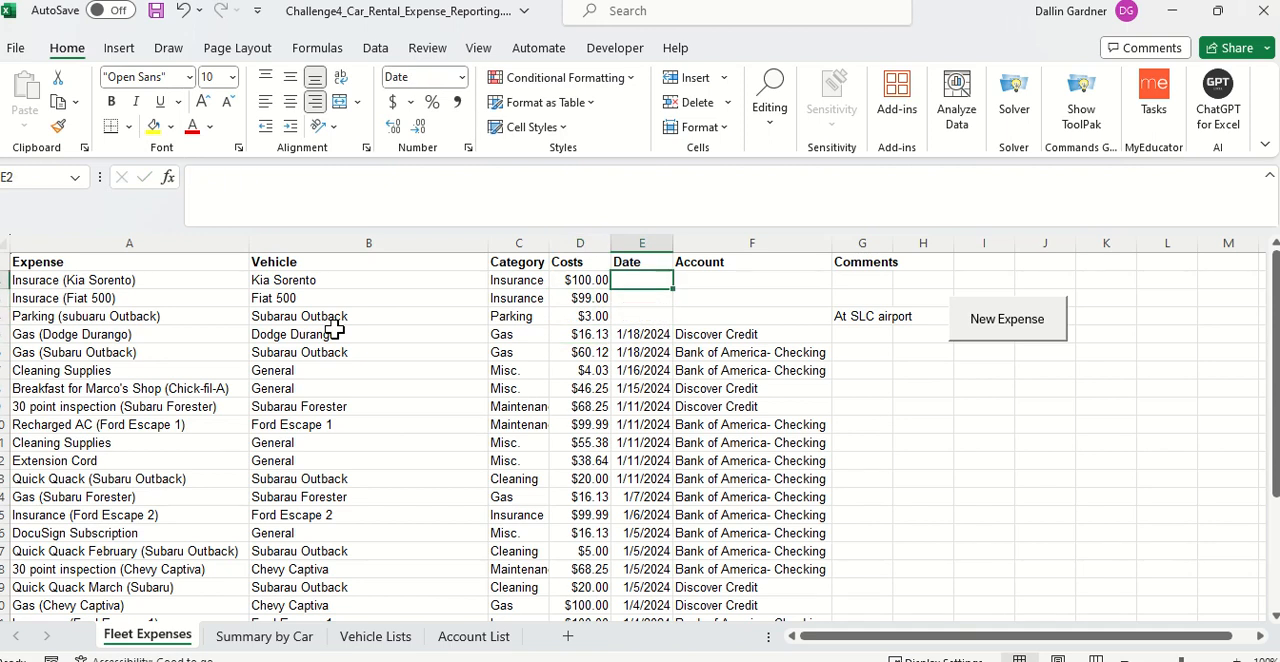
type("2")
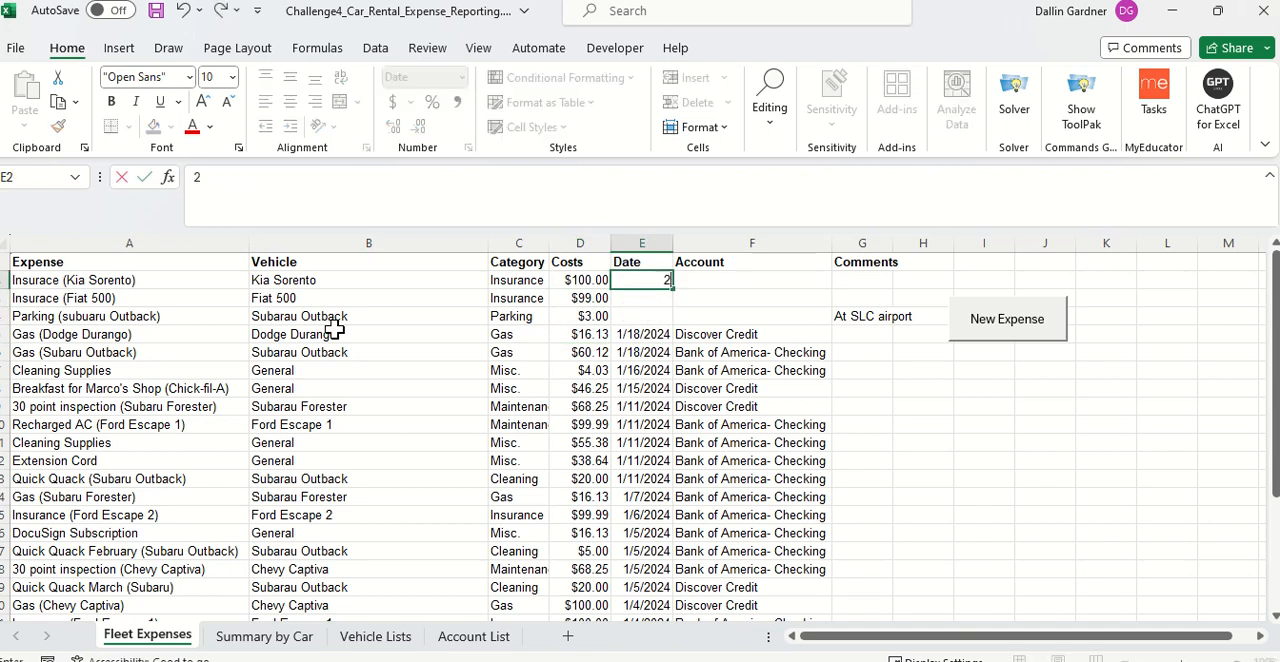
type("/4/2024")
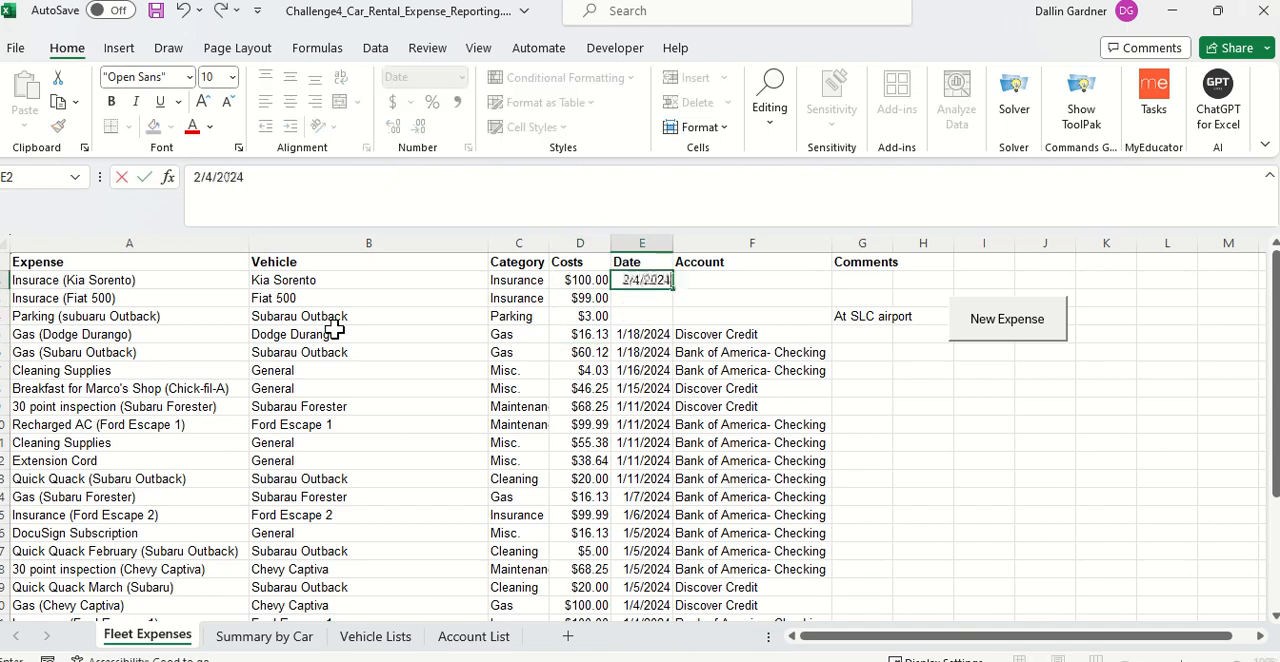
key("Return")
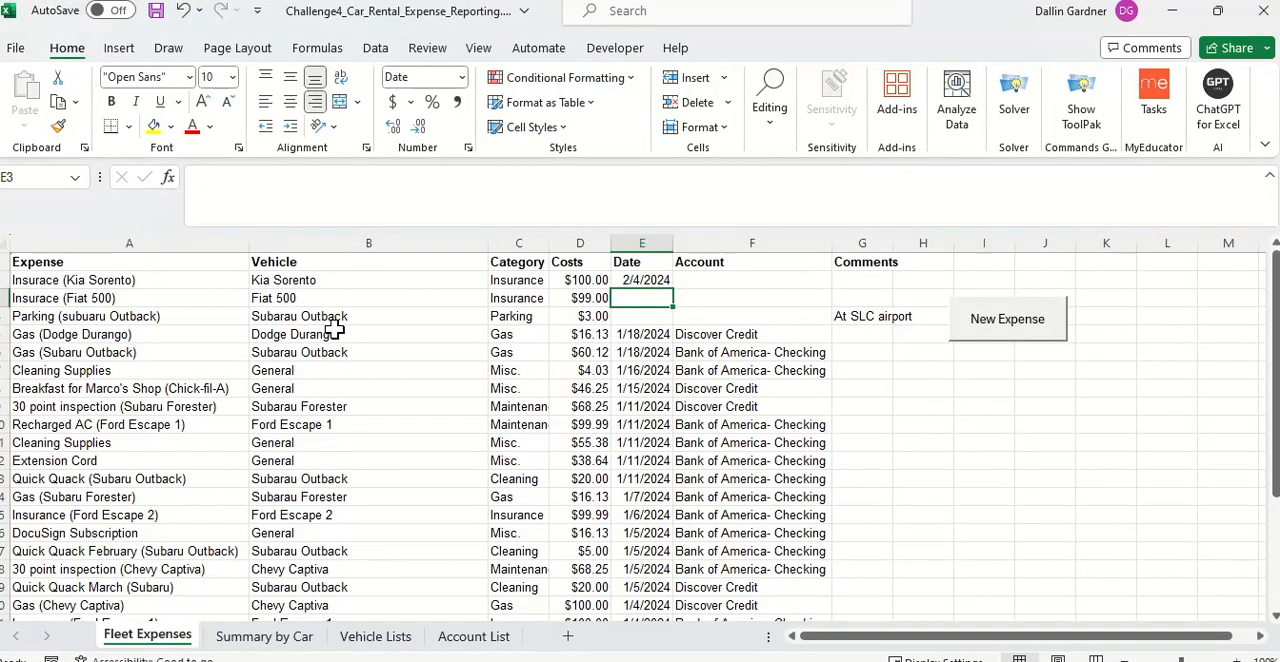
type("2/1")
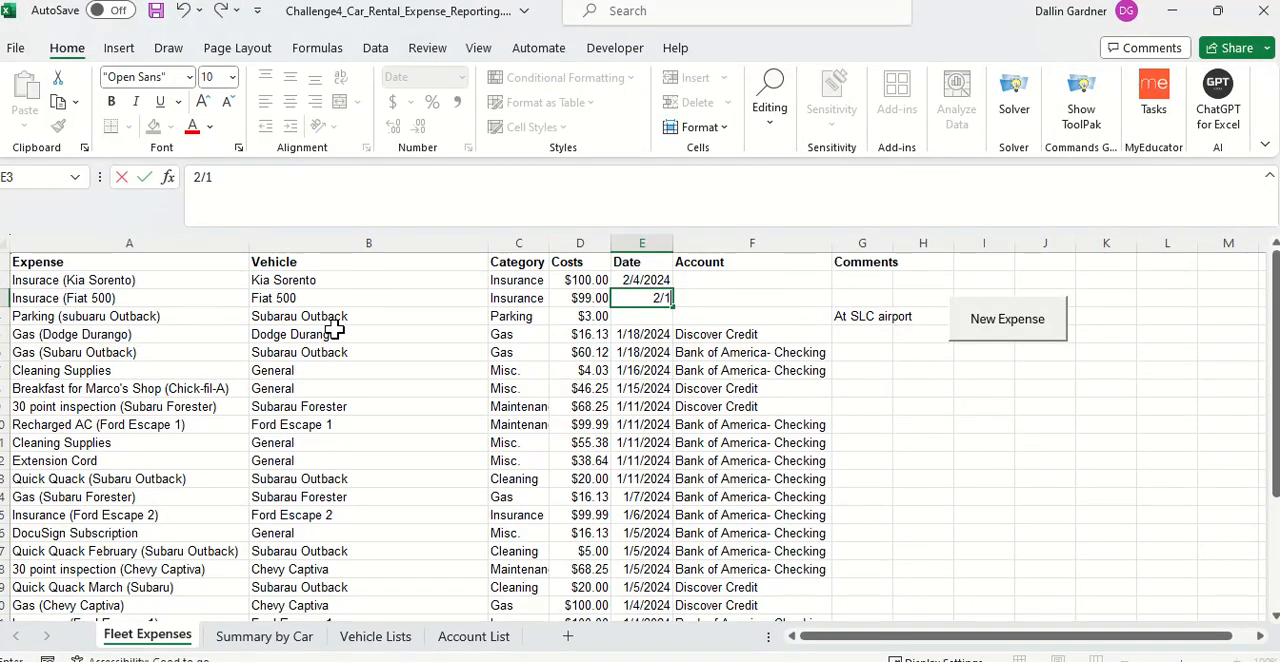
type("/2024")
key("Return")
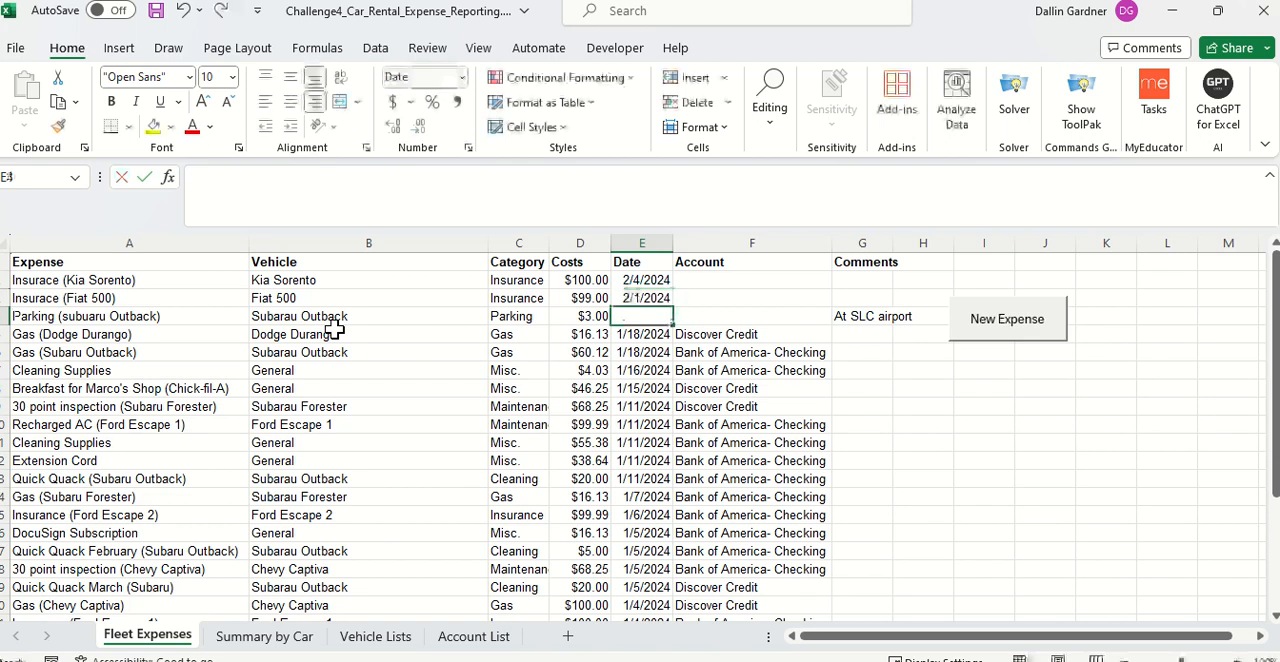
type("1")
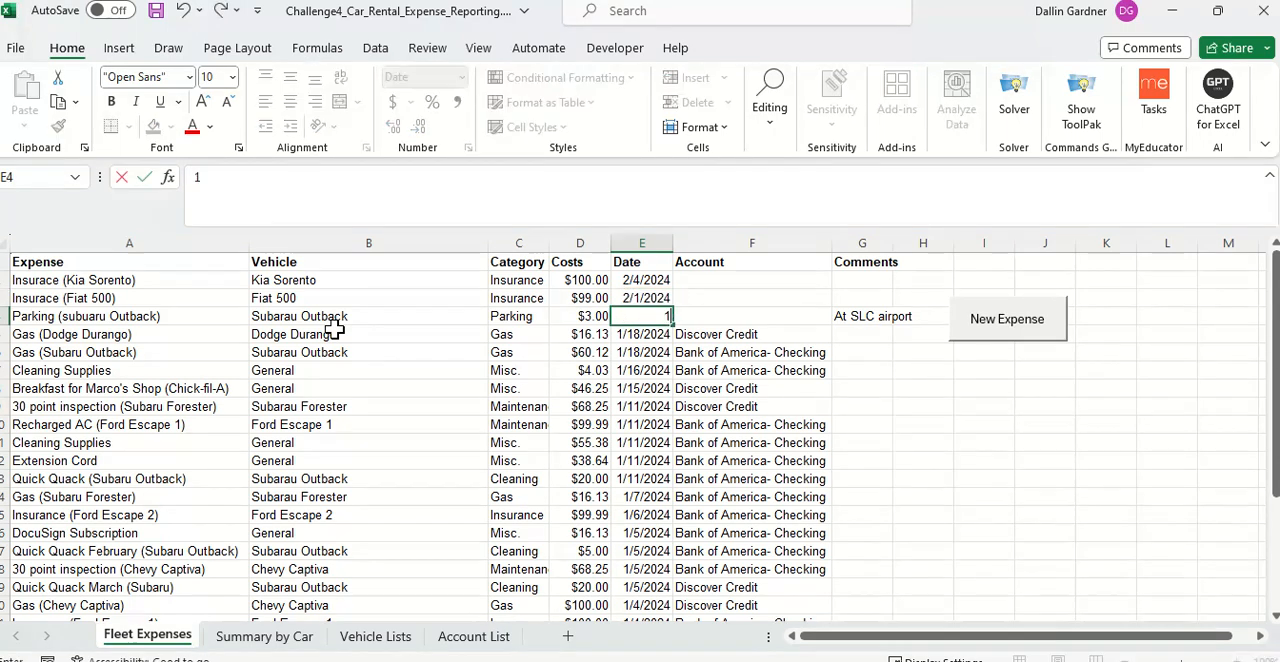
type("/20/2023")
key("Tab")
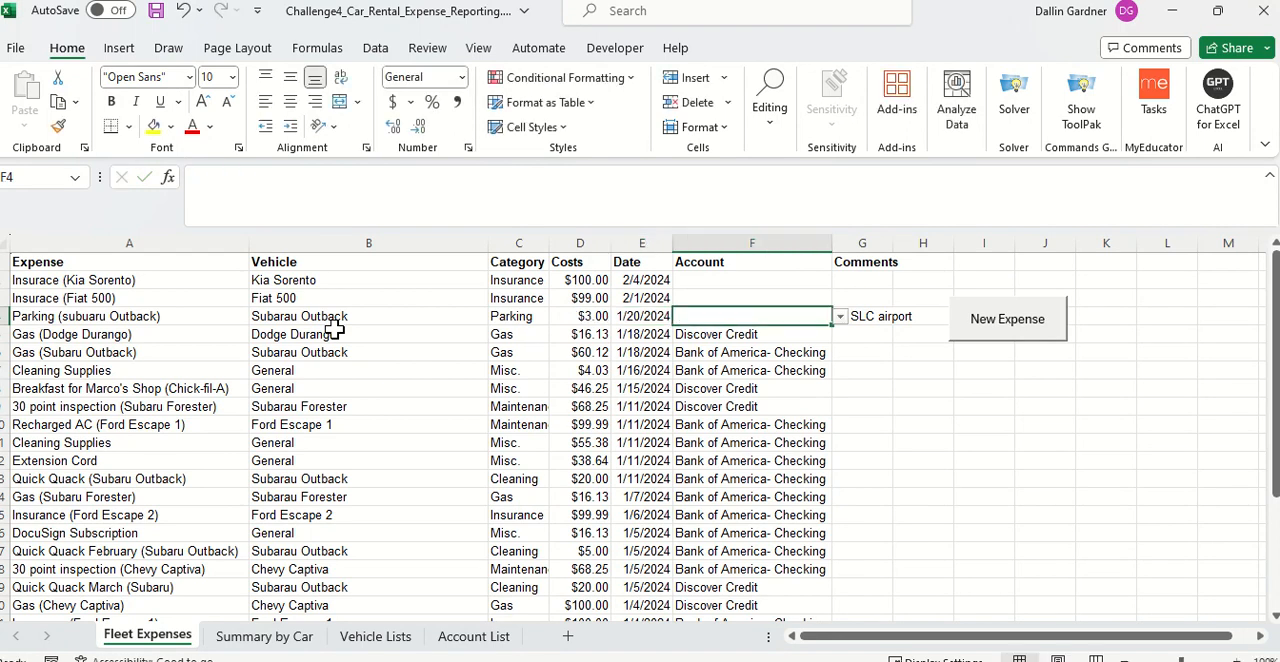
Step: Set the accounts in F2:F4 to Discover Credit, Bank of America- Checking and Bank of America- Checking for the three new expenses
left_click(782, 285)
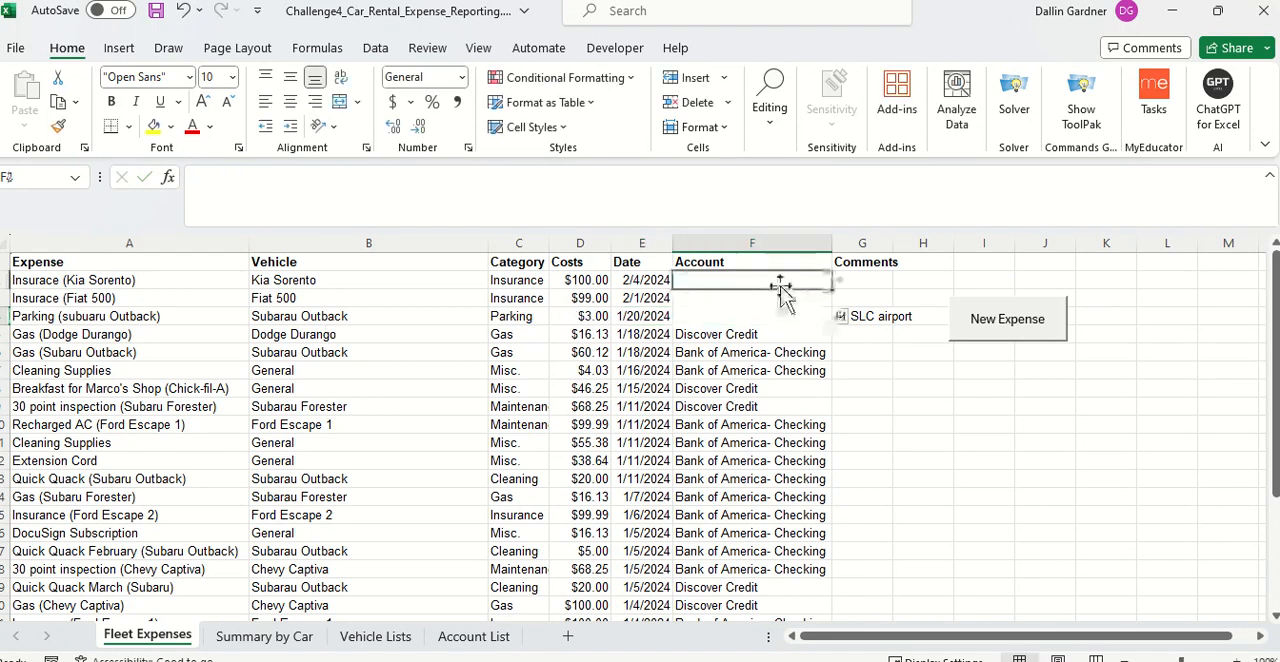
type("D")
key("Return")
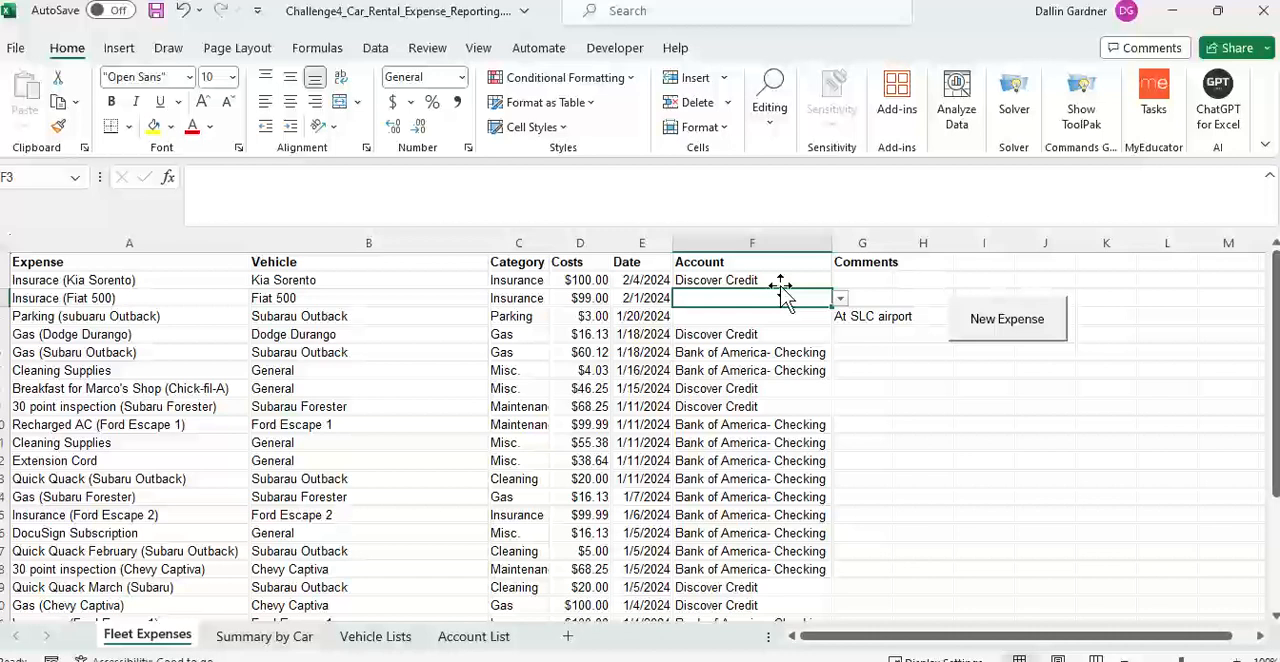
type("ban")
key("Return")
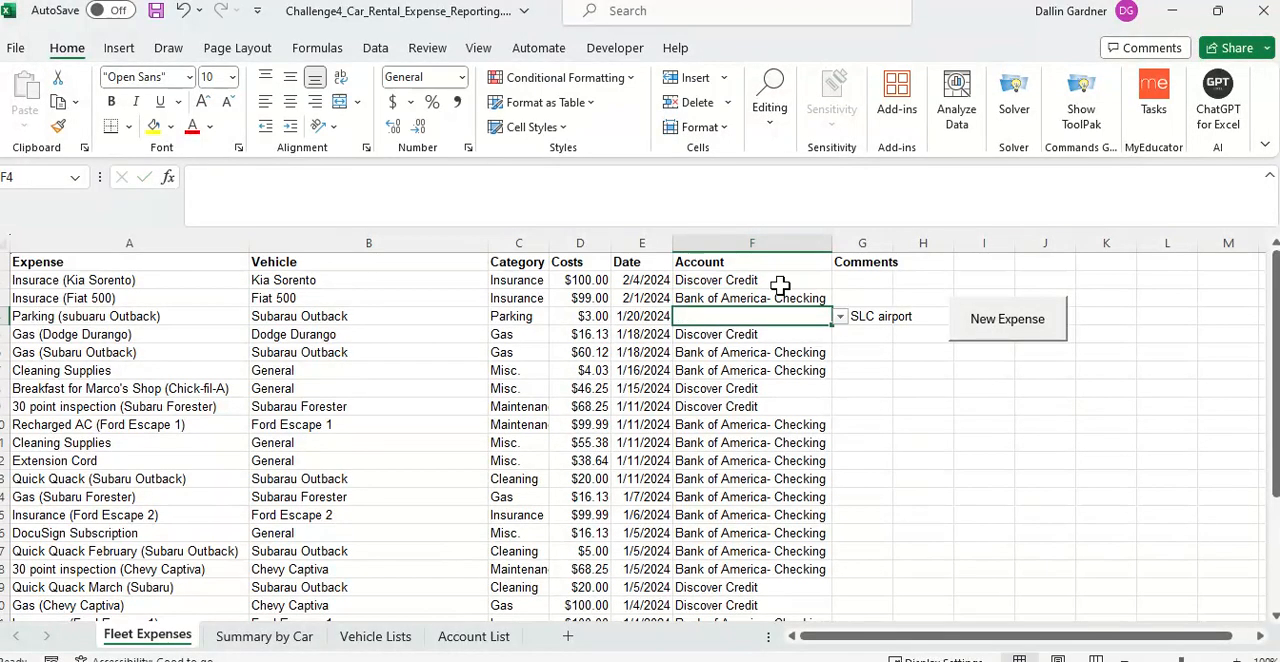
type("ban")
key("Return")
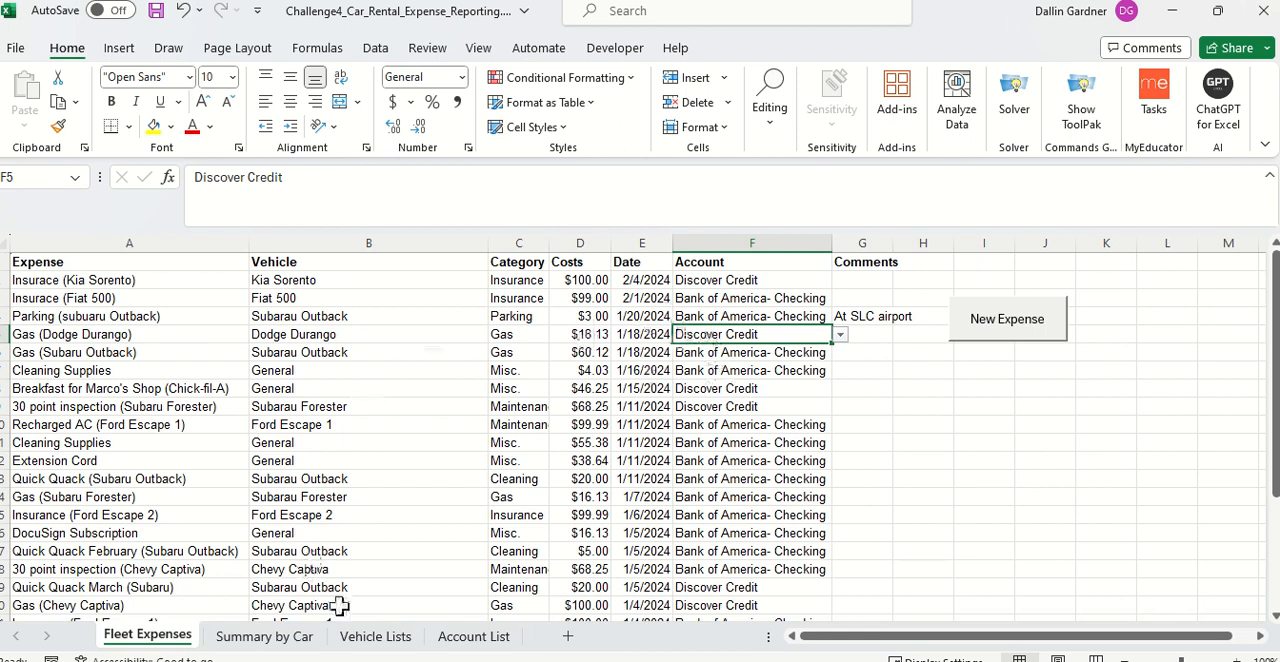
Step: Set the End Date in B2 of the Summary by Car sheet to 2/28/2024
left_click(266, 645)
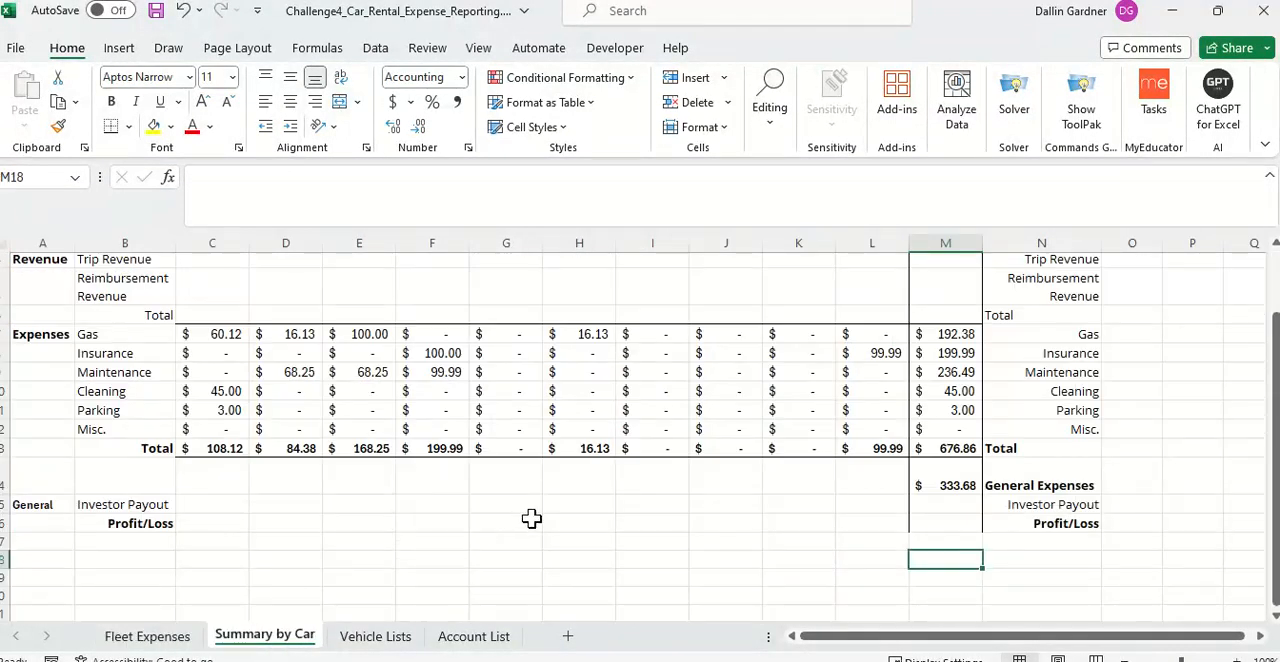
scroll(531, 518, "up", 3)
left_click(147, 636)
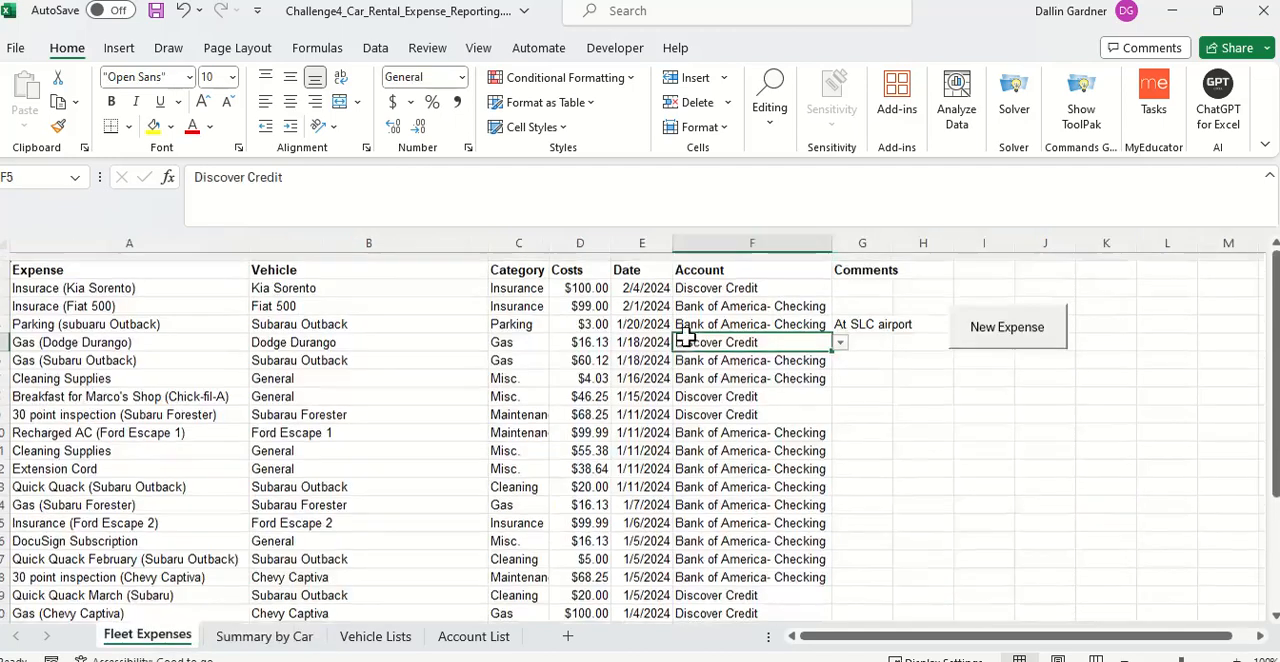
left_click(246, 637)
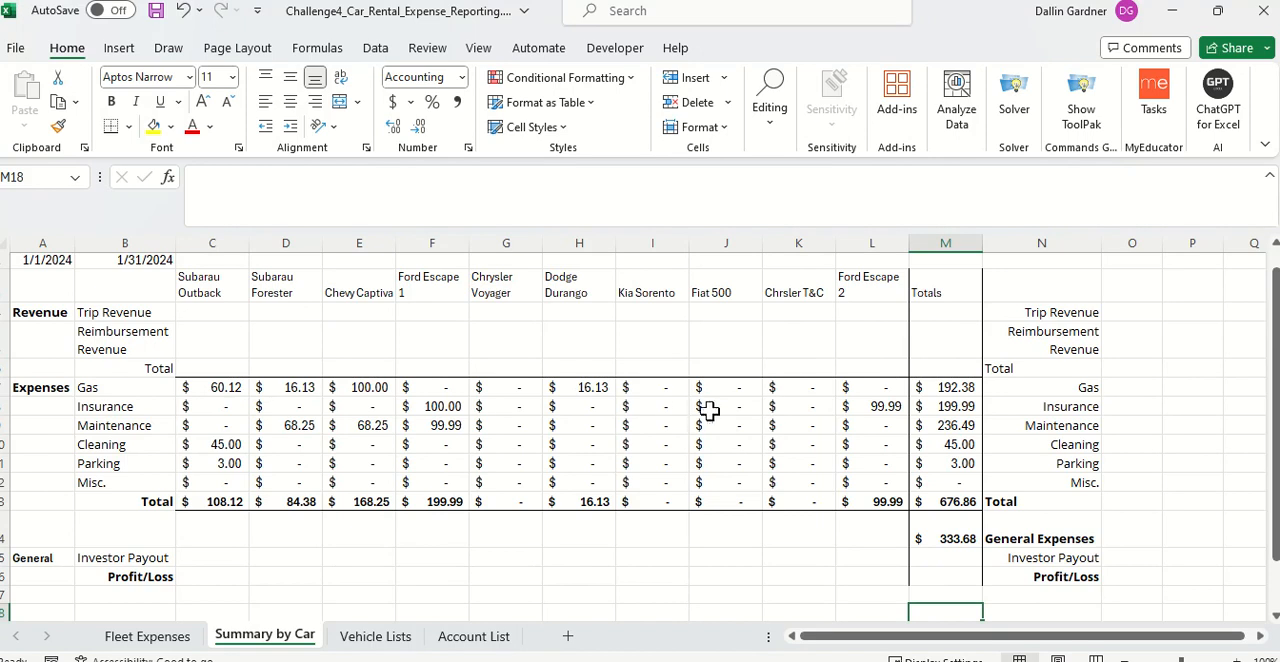
scroll(180, 277, "up", 1)
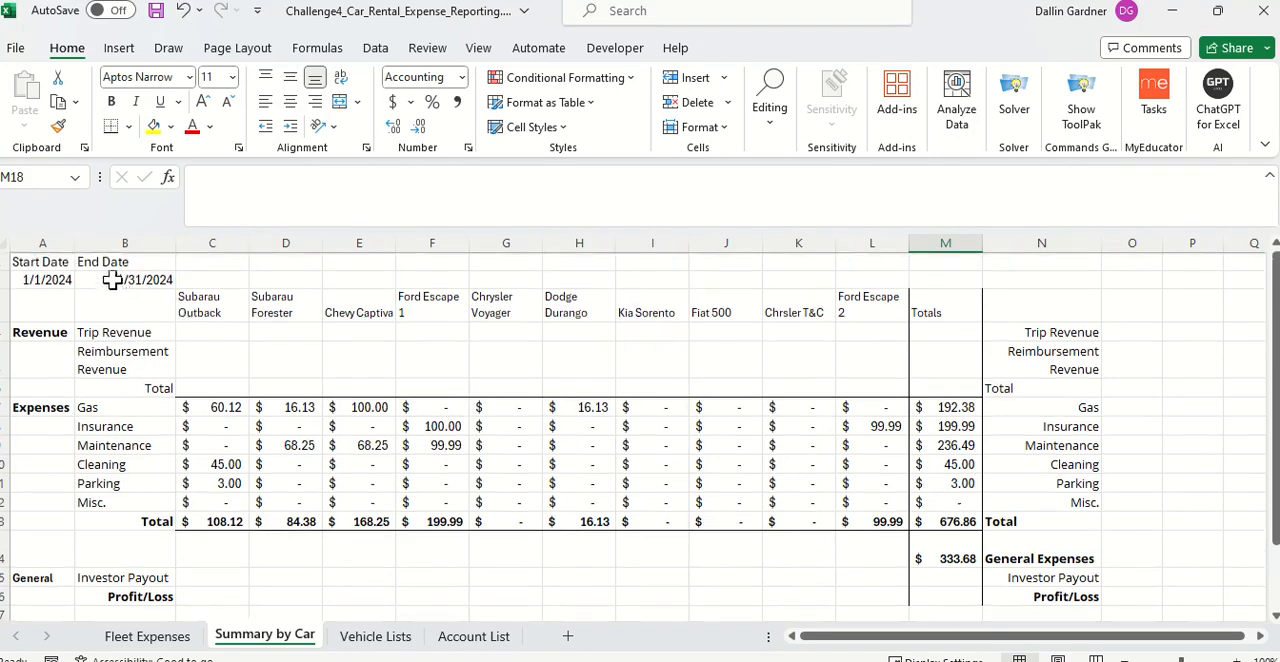
double_click(112, 280)
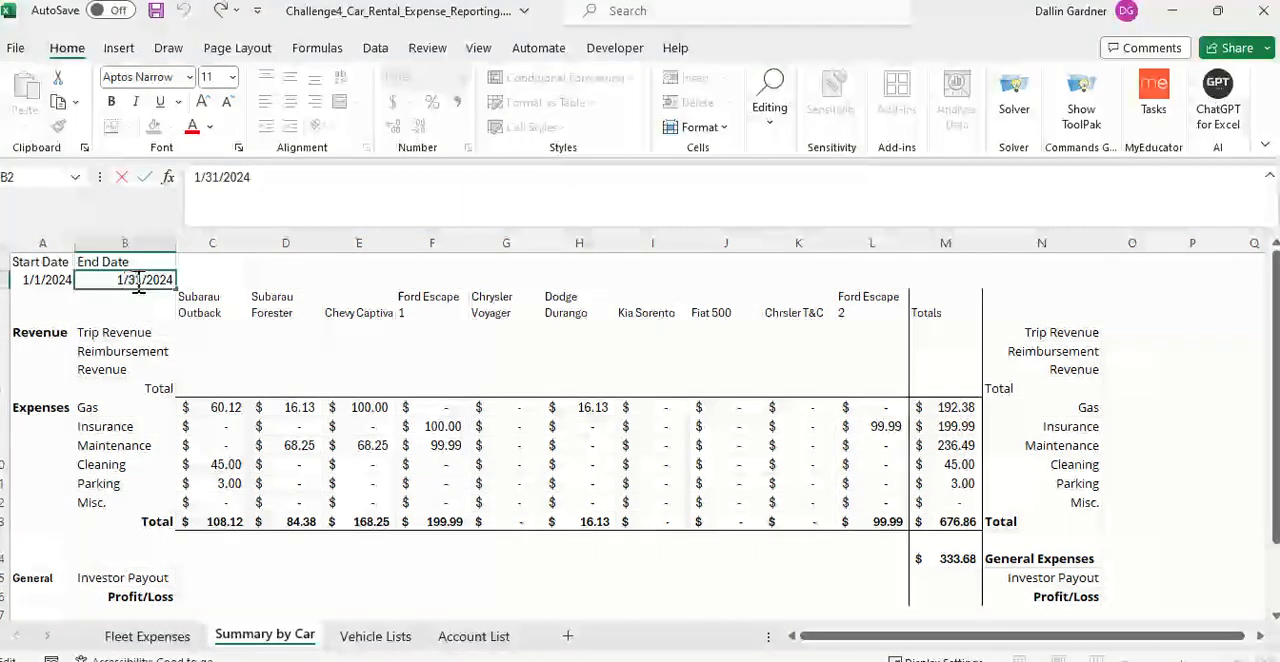
key("BackSpace")
key("BackSpace")
key("BackSpace")
key("BackSpace")
type("2")
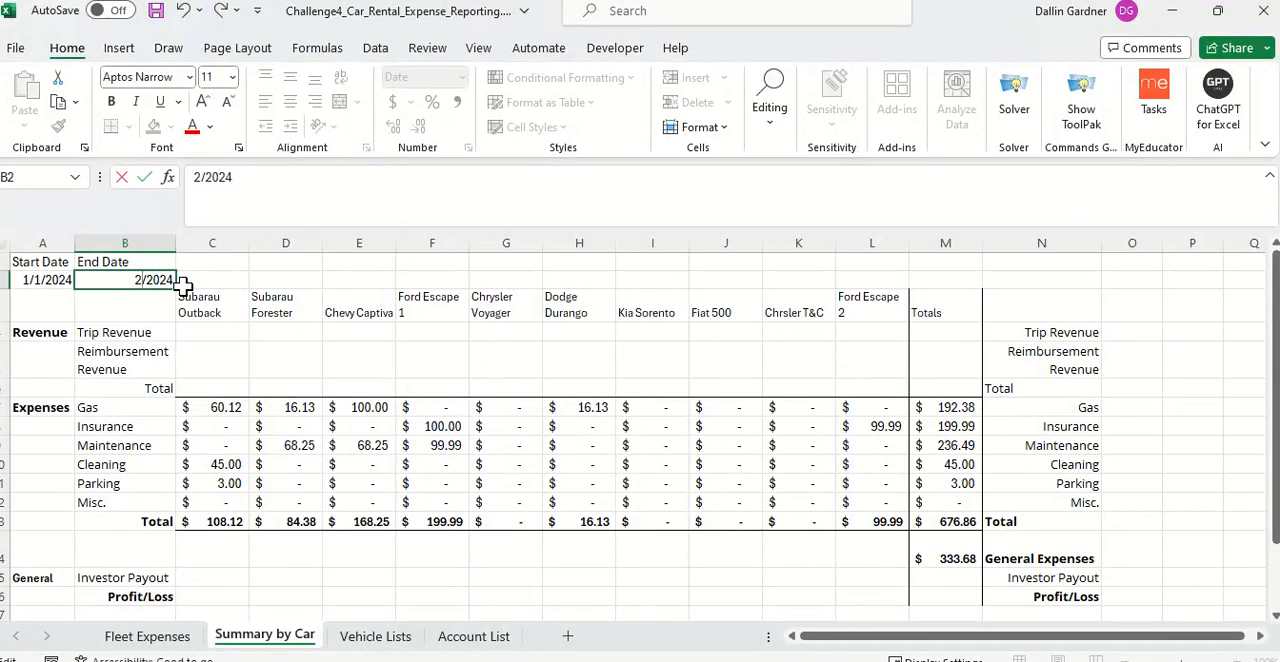
type("/29")
key("BackSpace")
type("8")
key("Return")
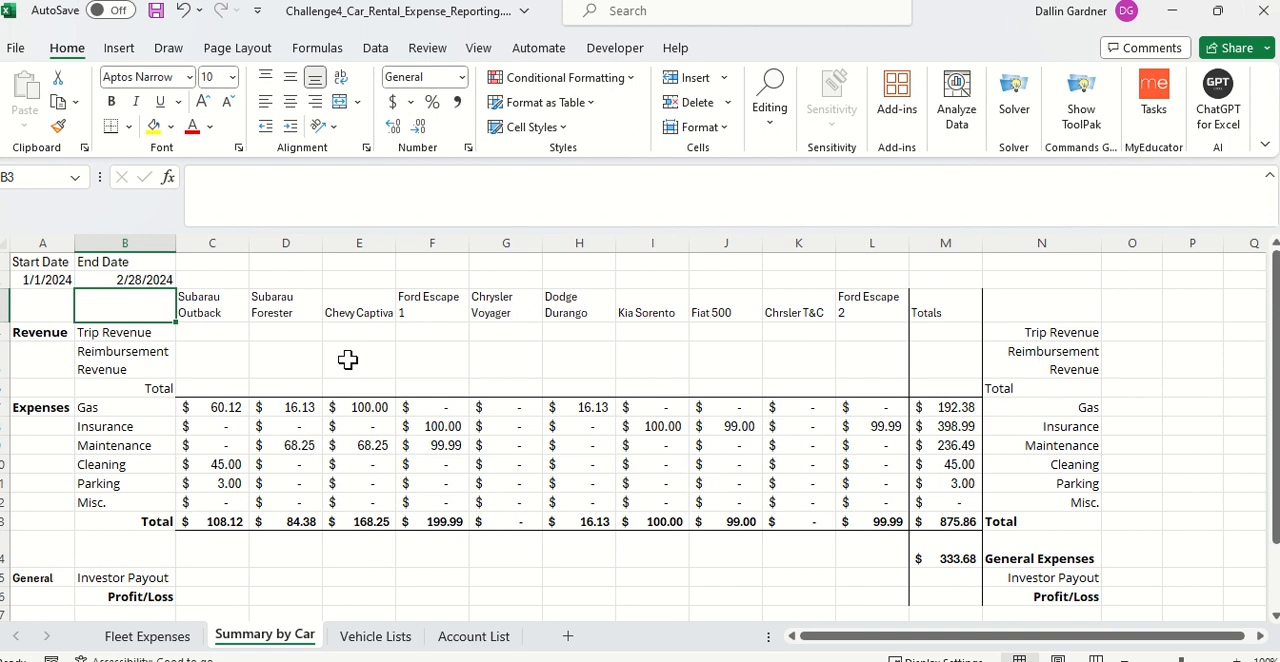
Step: Set the Start Date in A2 of the summary to 2/1/2024
left_click(36, 266)
left_click(30, 278)
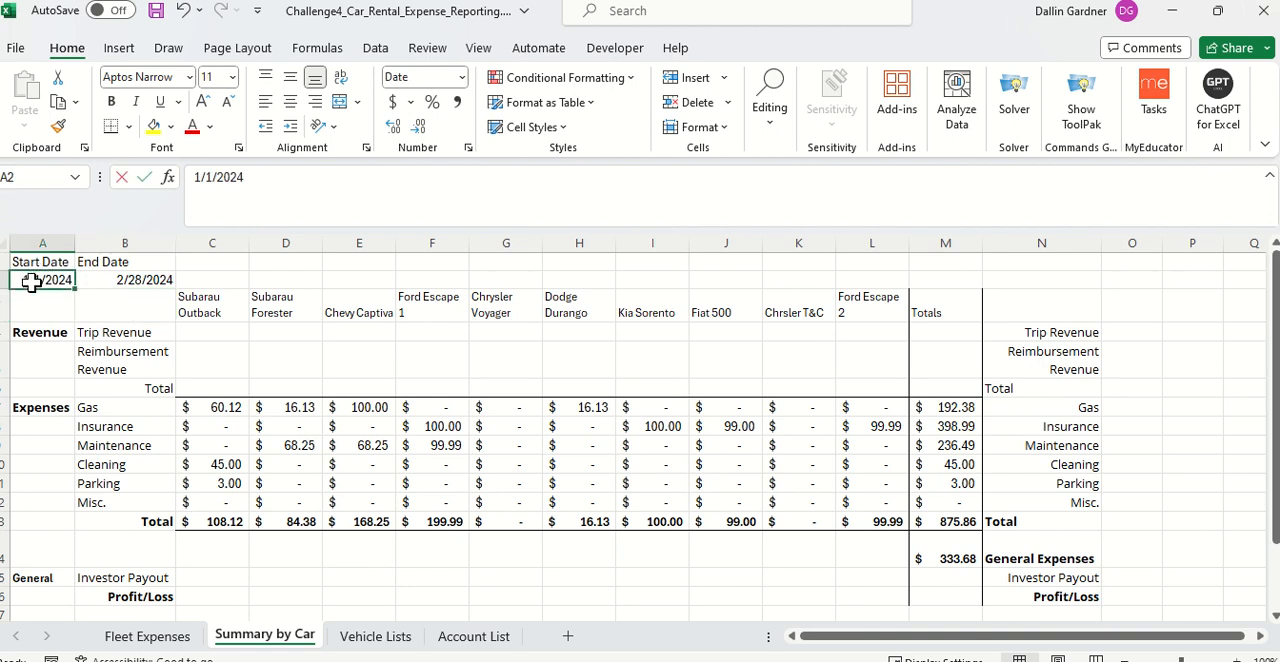
double_click(31, 281)
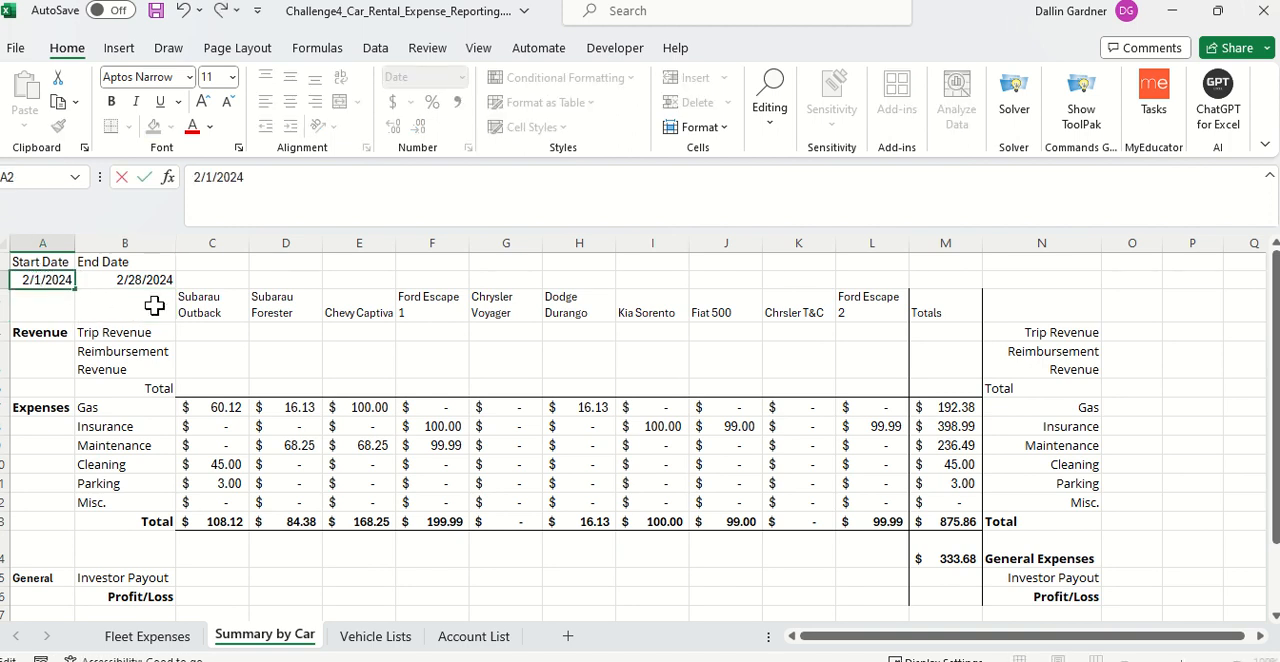
key("Return")
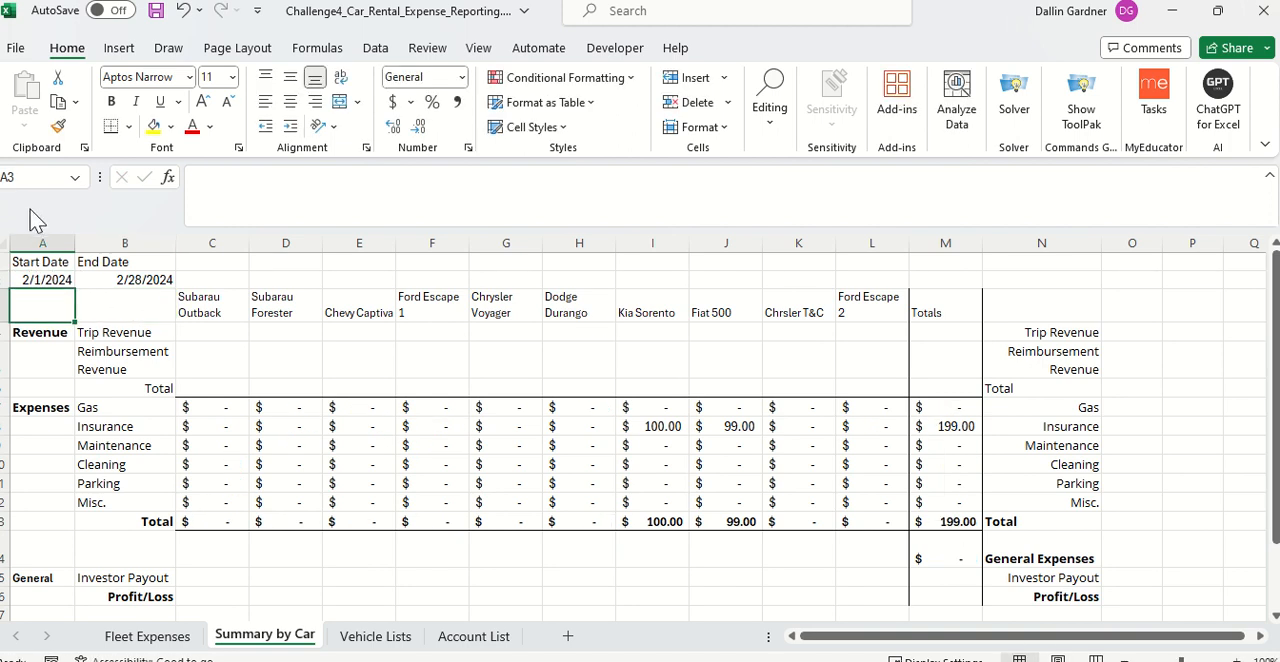
Step: Set the summary's Start Date back to 1/1/2024 and review the per-car expense totals
double_click(30, 281)
key("BackSpace")
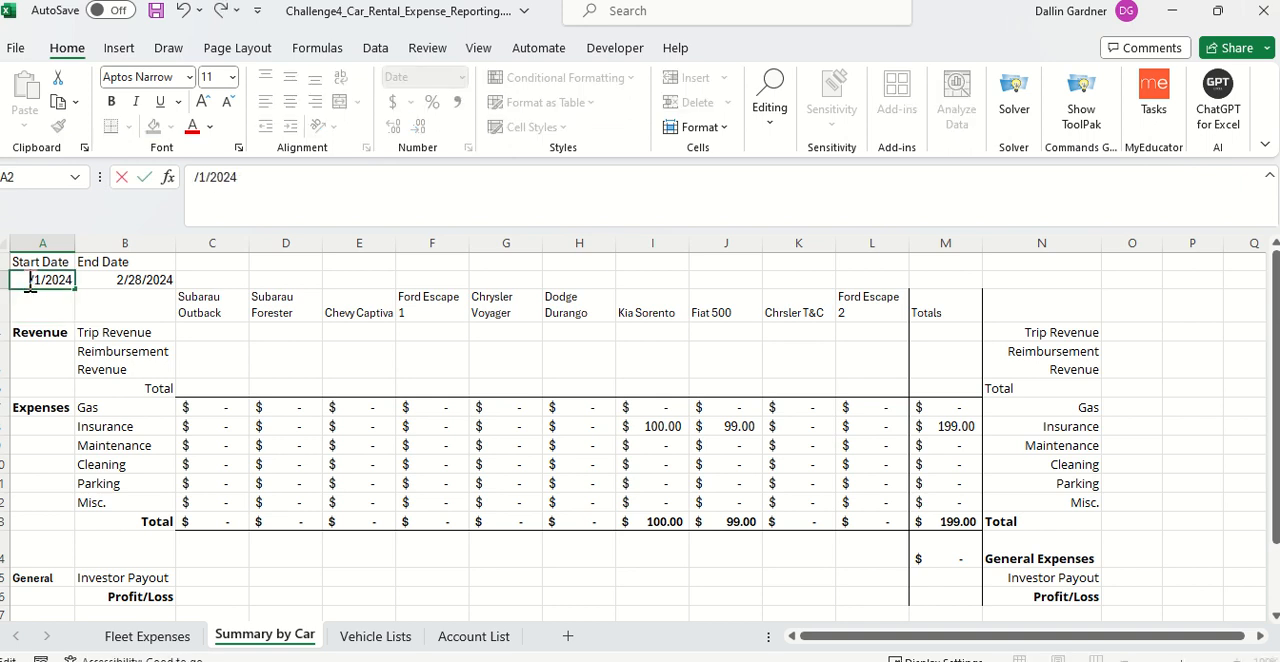
type("1")
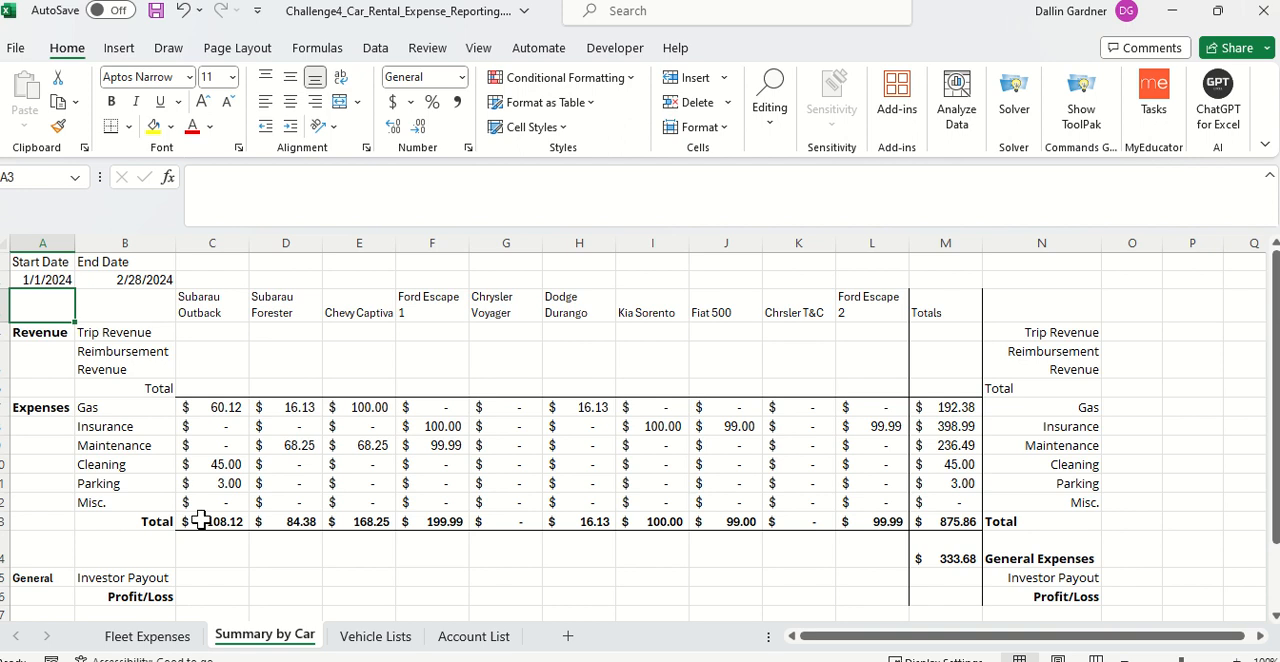
scroll(201, 520, "down", 1)
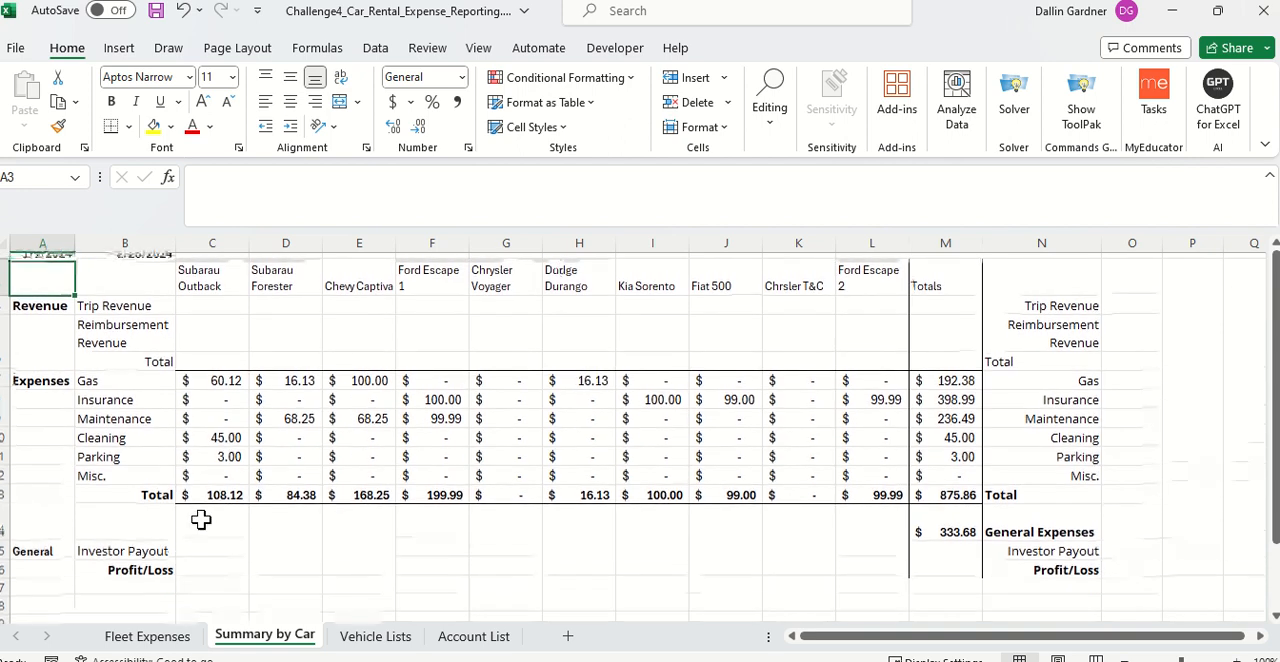
scroll(201, 520, "down", 1)
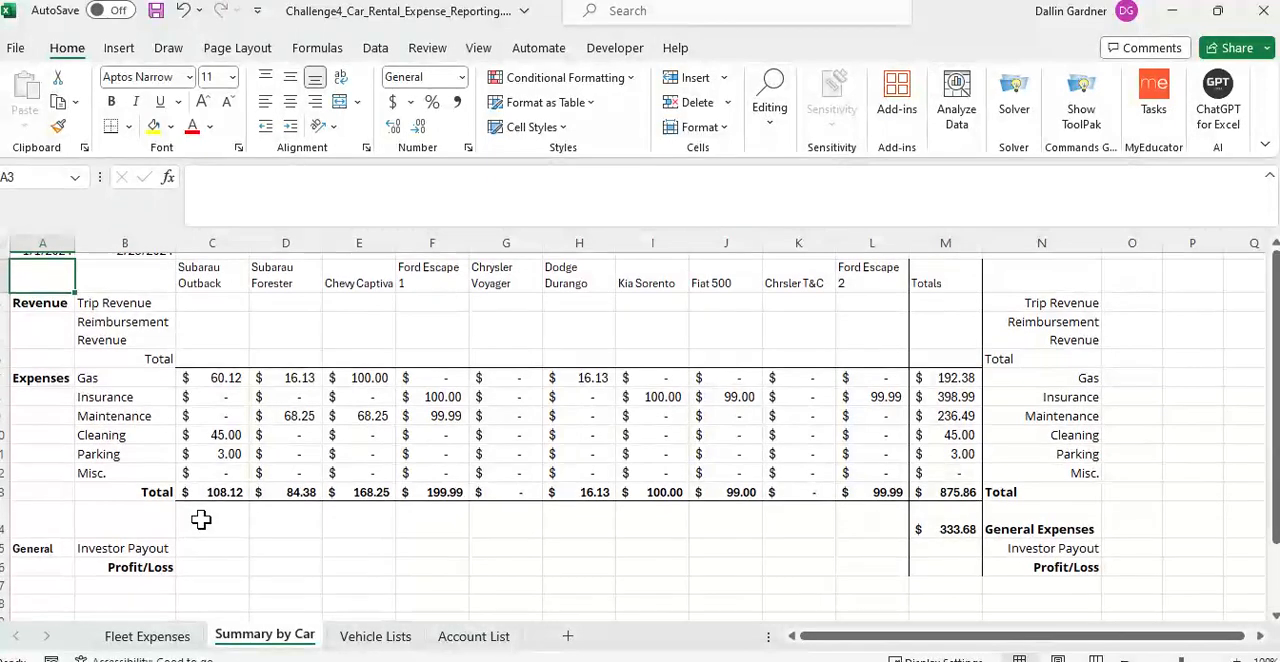